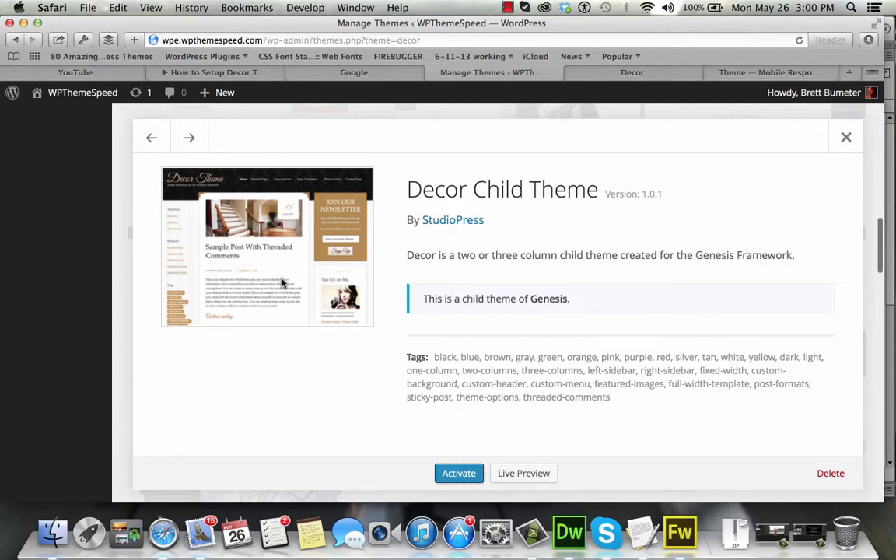
Step: Activate the Decor Child Theme and open the live site in a new tab to review its front page
click(463, 473)
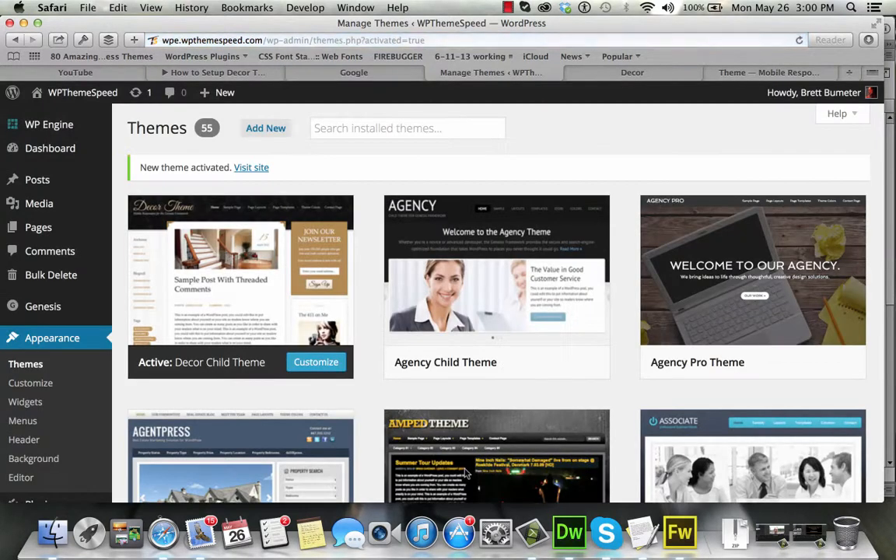
mouse_move(82, 92)
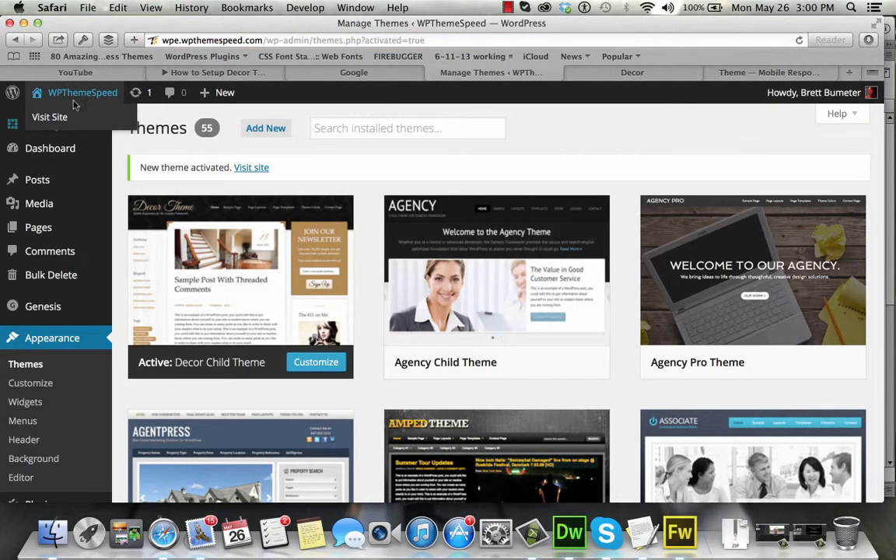
right_click(65, 118)
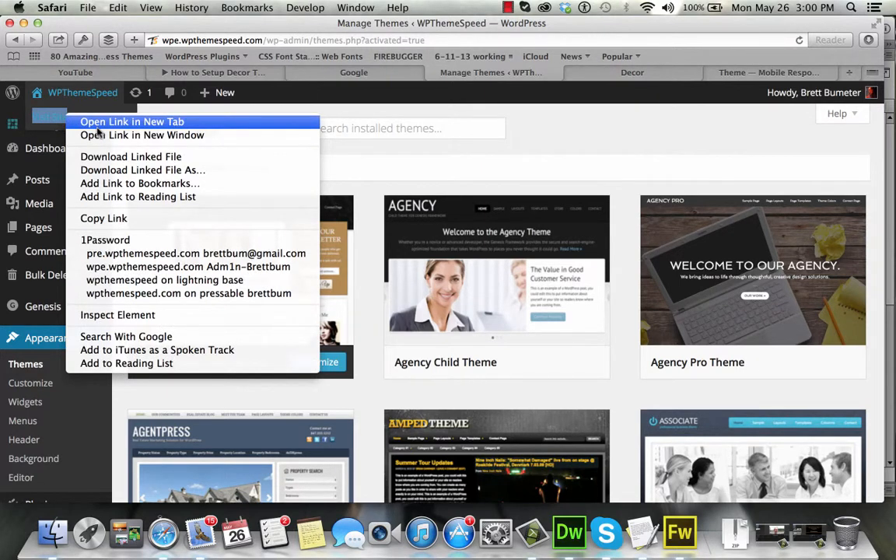
click(97, 126)
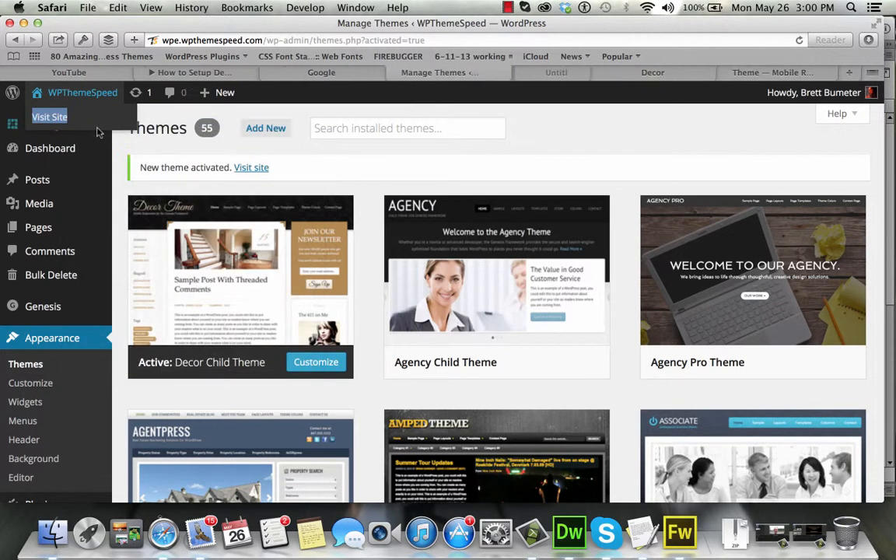
click(547, 77)
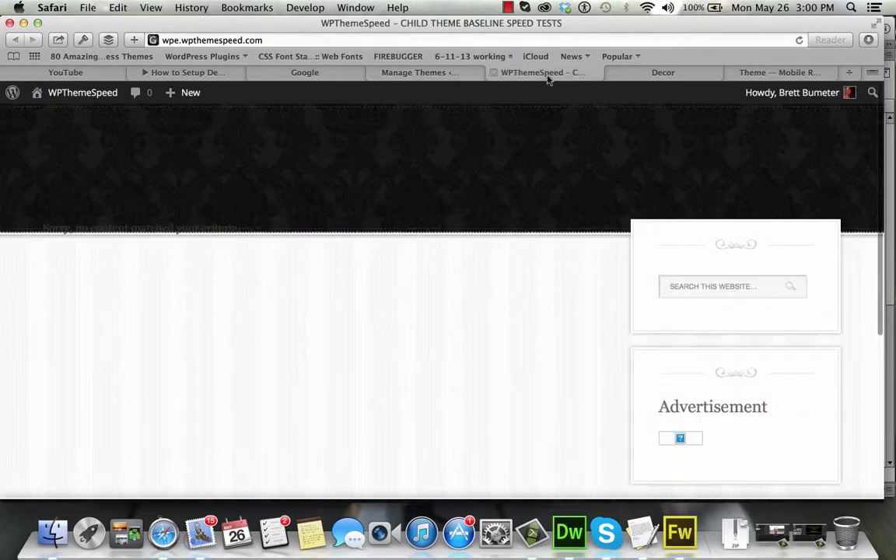
scroll(412, 235, down, 5)
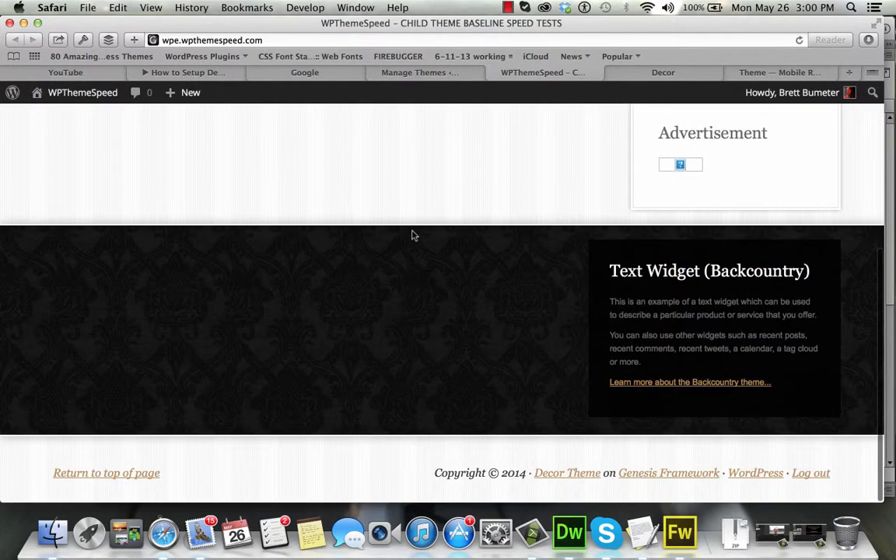
scroll(413, 235, up, 4)
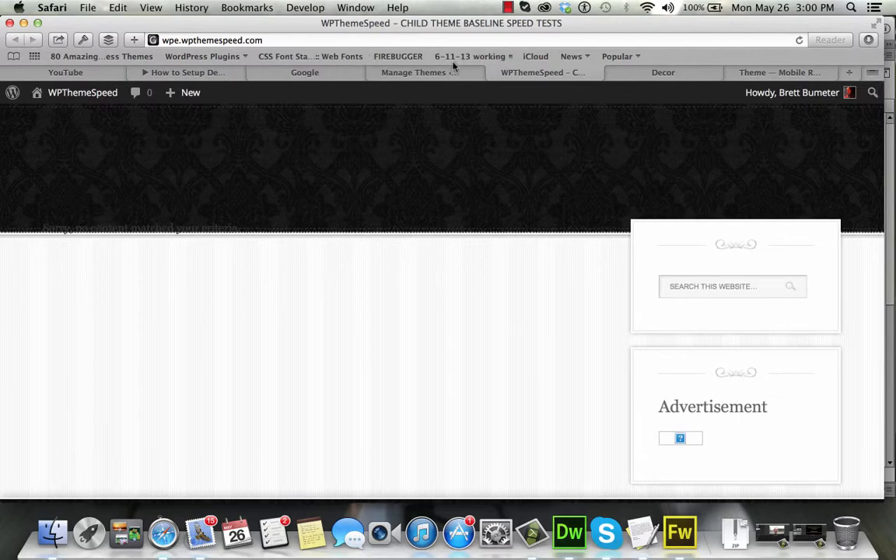
Step: Look through the home page of the StudioPress Decor theme demo from header to footer
click(437, 76)
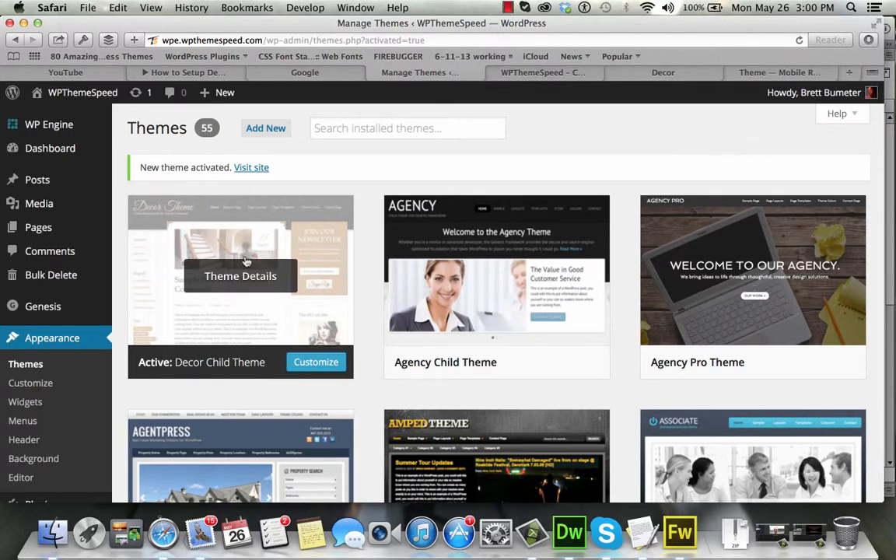
scroll(140, 391, down, 3)
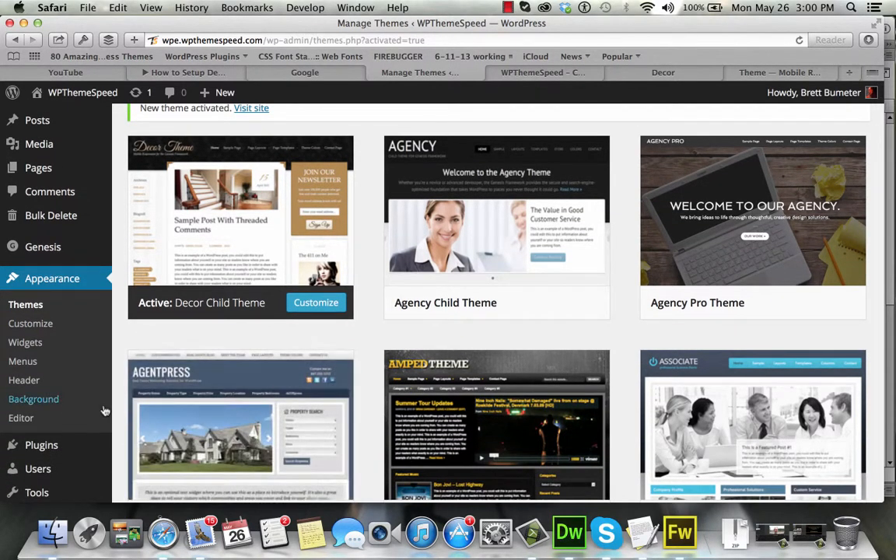
scroll(104, 408, down, 4)
mouse_move(105, 411)
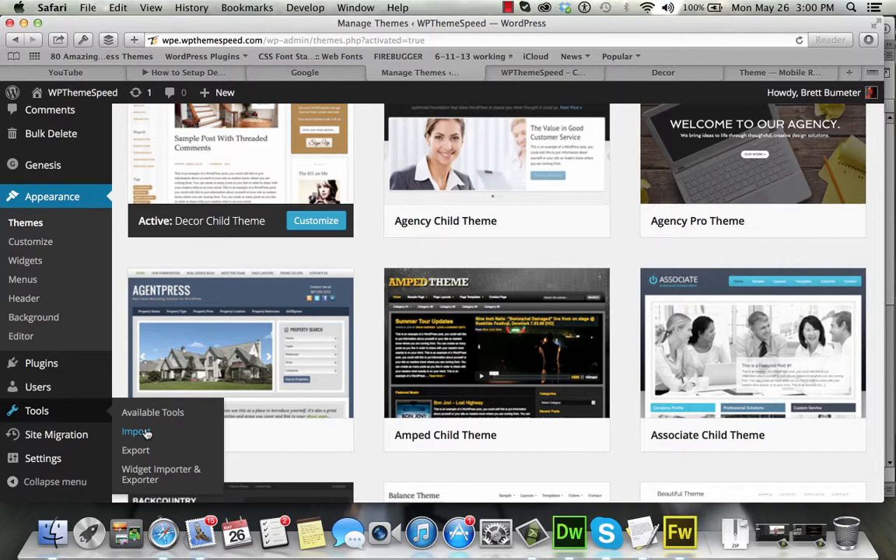
click(658, 72)
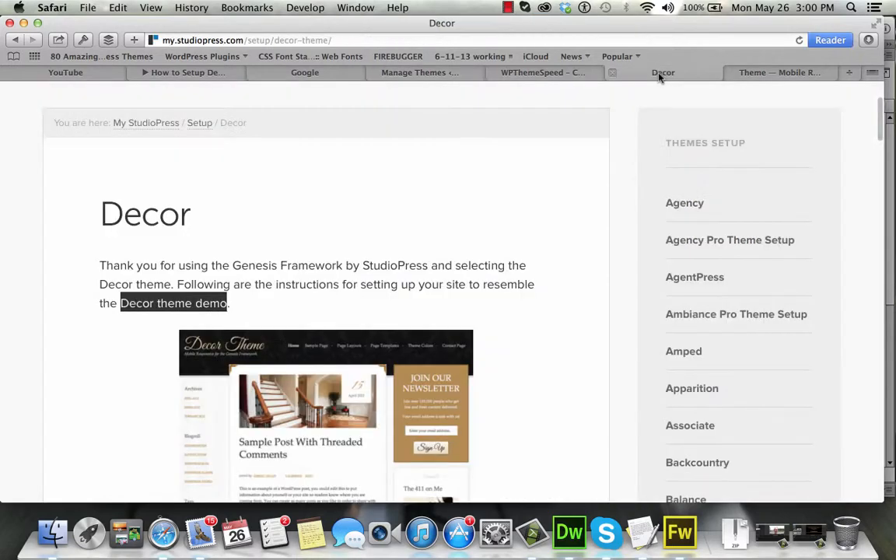
click(761, 73)
scroll(524, 241, down, 10)
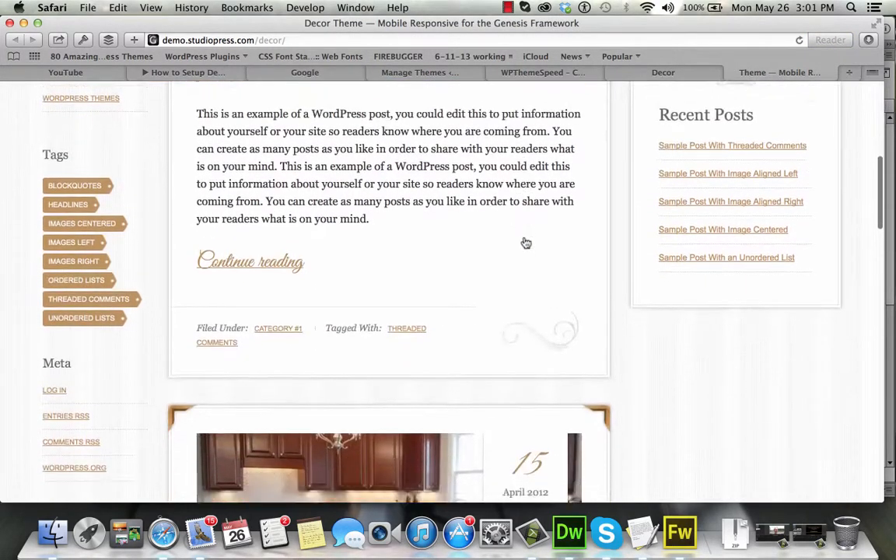
scroll(526, 242, down, 20)
scroll(525, 243, up, 20)
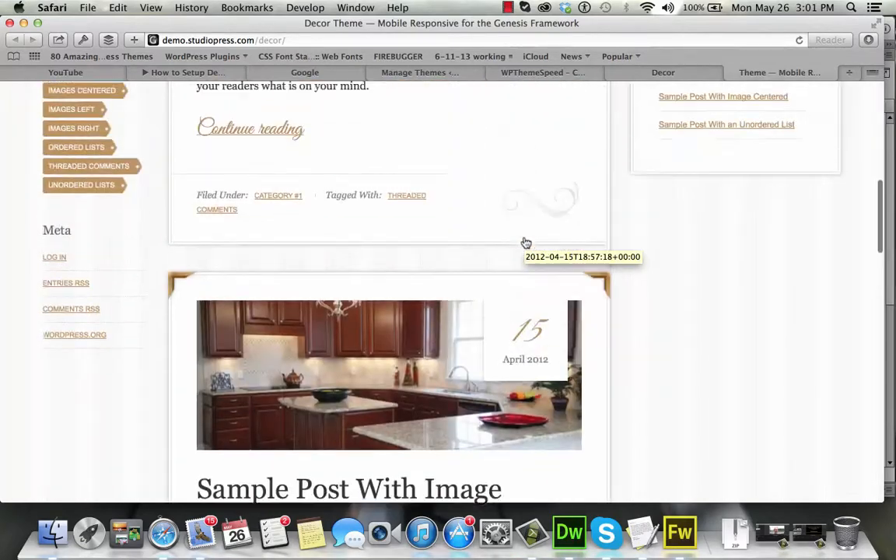
scroll(525, 241, up, 12)
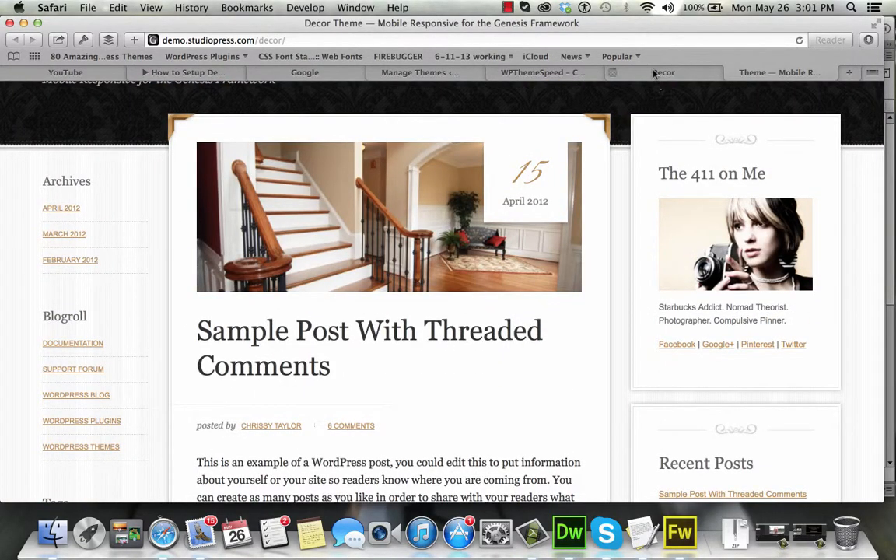
Step: Return to the WPThemeSpeed admin and open the importer for WordPress export files
click(544, 75)
click(420, 73)
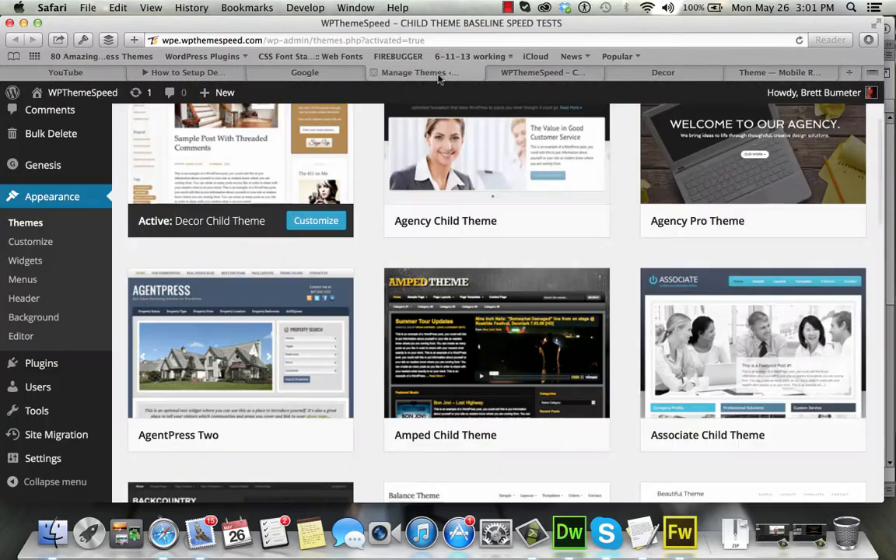
scroll(318, 307, down, 5)
scroll(319, 308, down, 4)
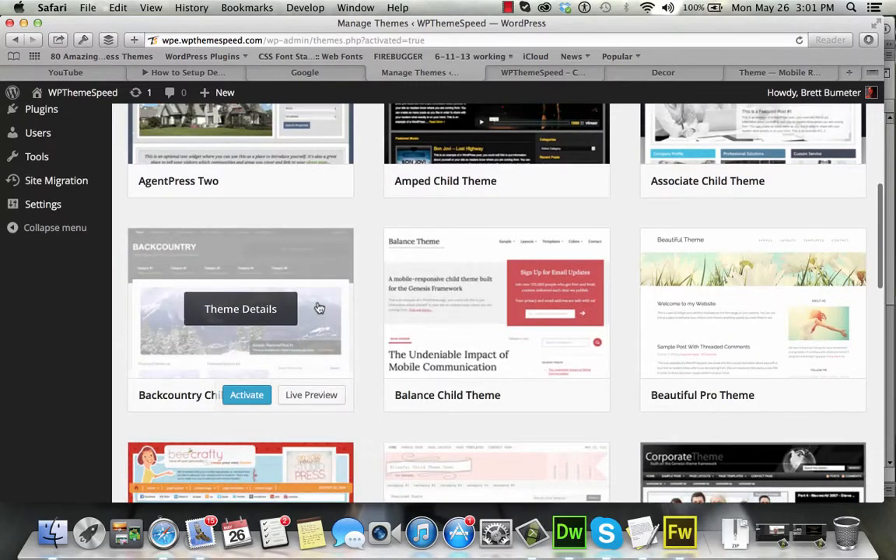
mouse_move(96, 167)
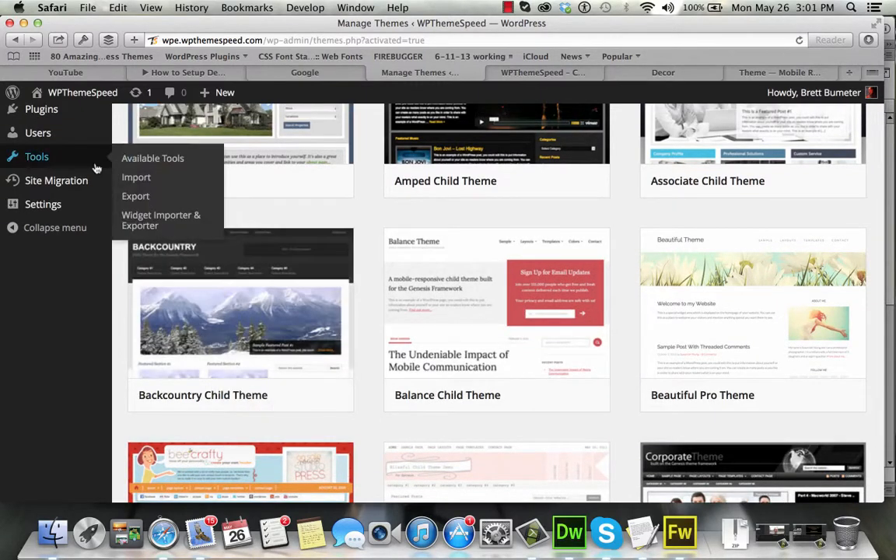
click(146, 180)
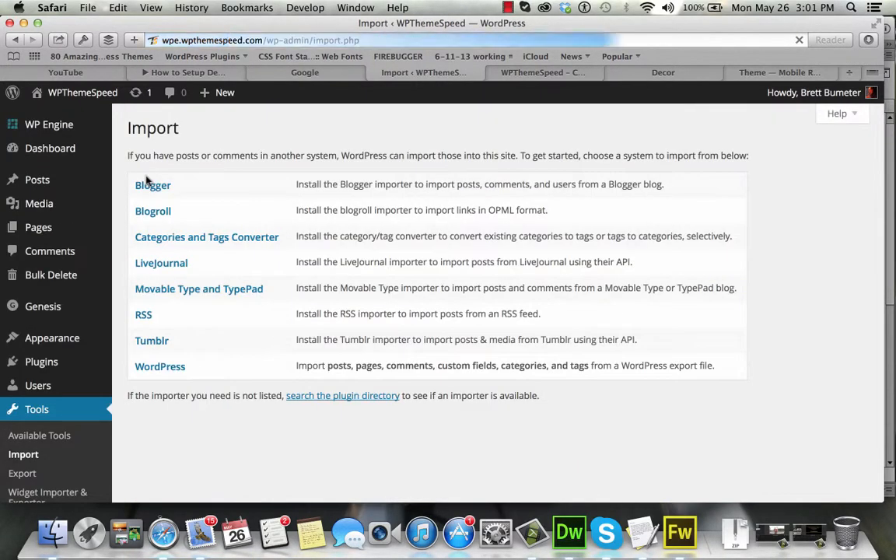
click(161, 366)
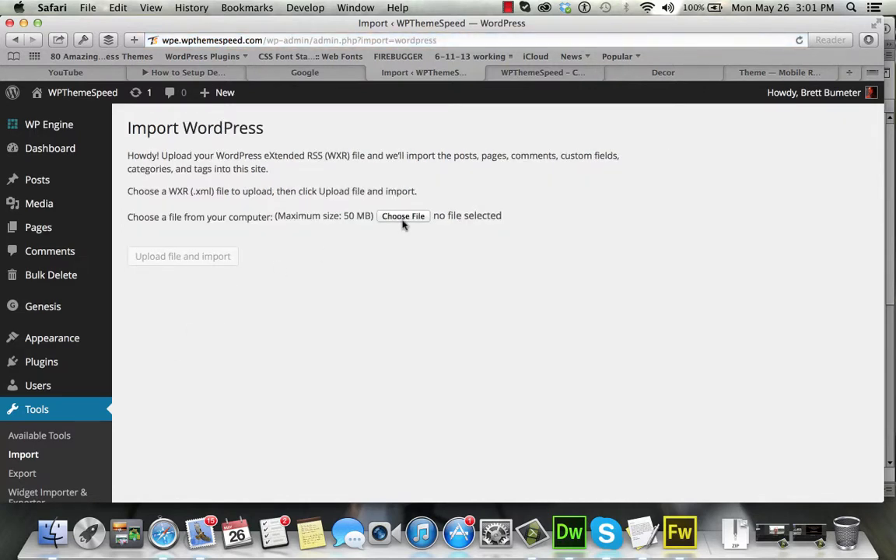
Step: Upload decor.xml from the xml folder inside the Studio Press decor theme folder as the import file
click(402, 217)
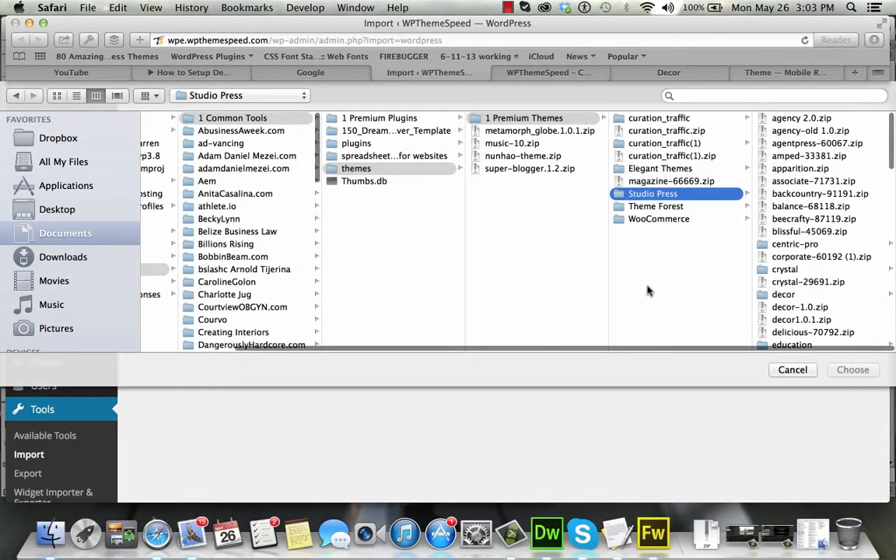
click(784, 294)
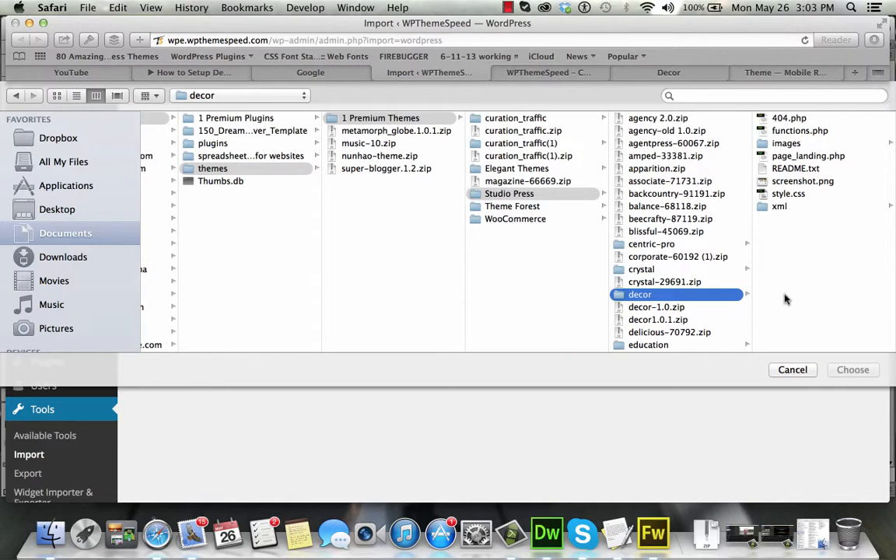
click(796, 207)
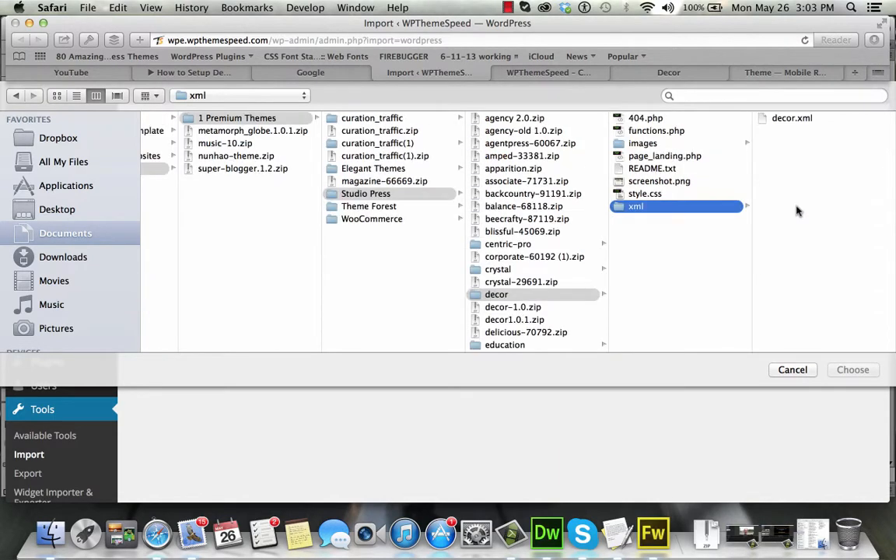
click(783, 119)
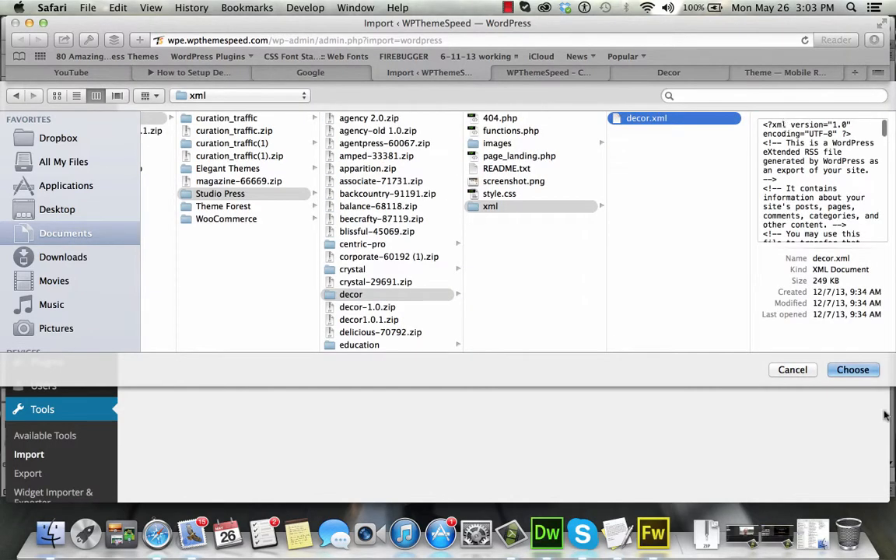
click(853, 370)
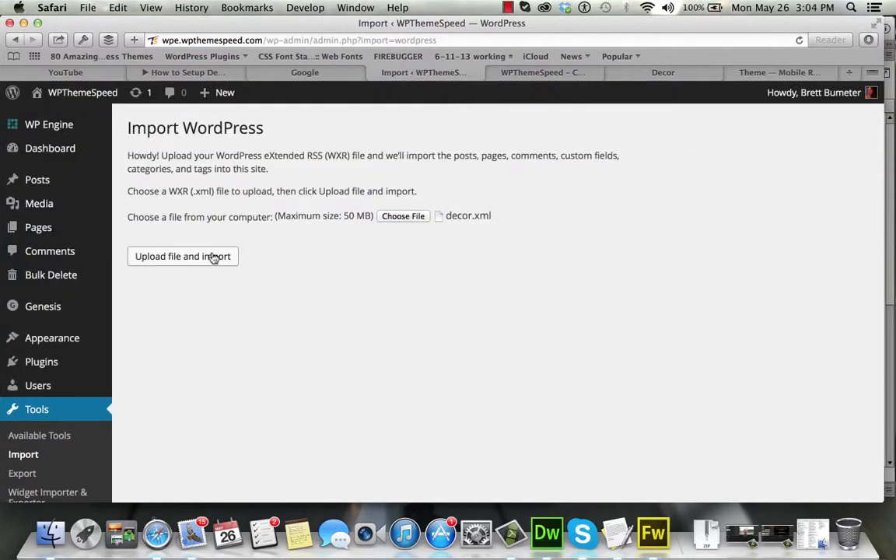
click(213, 258)
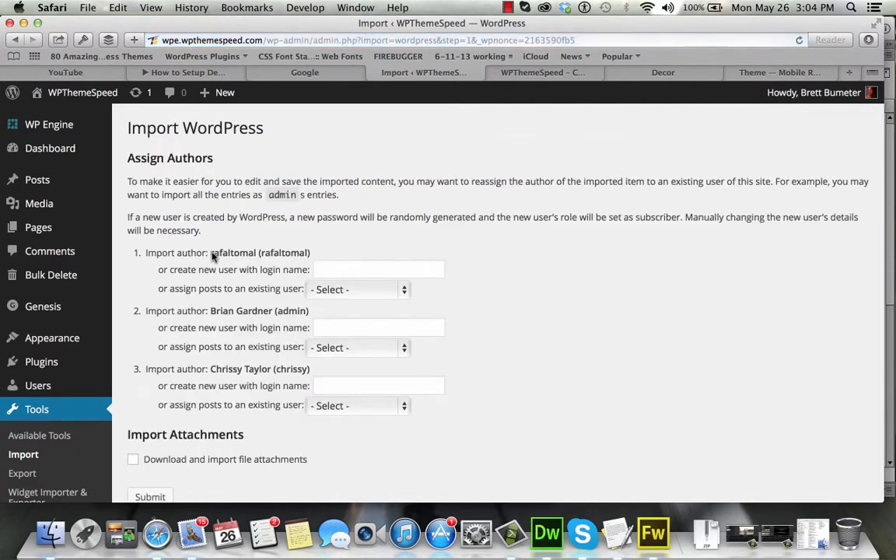
Step: Assign the three import authors to their matching existing users and run the import with file attachments downloaded
click(403, 293)
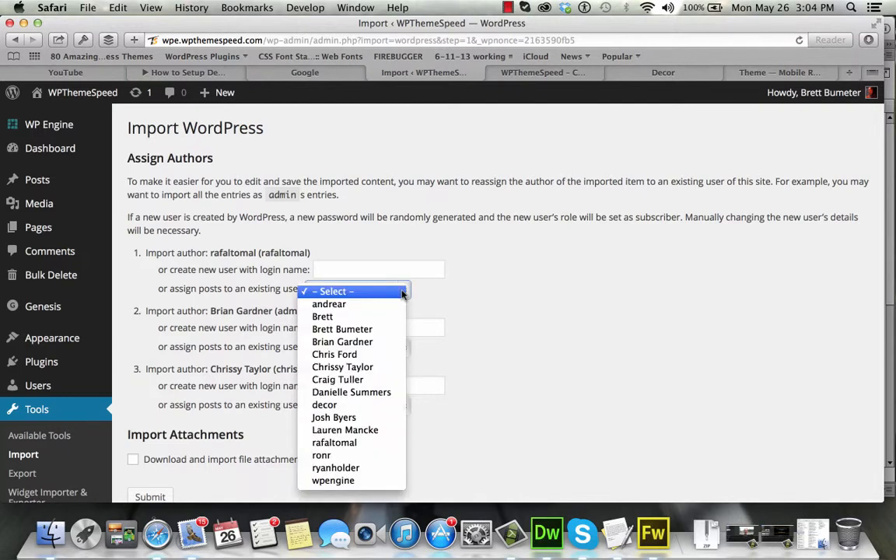
click(380, 443)
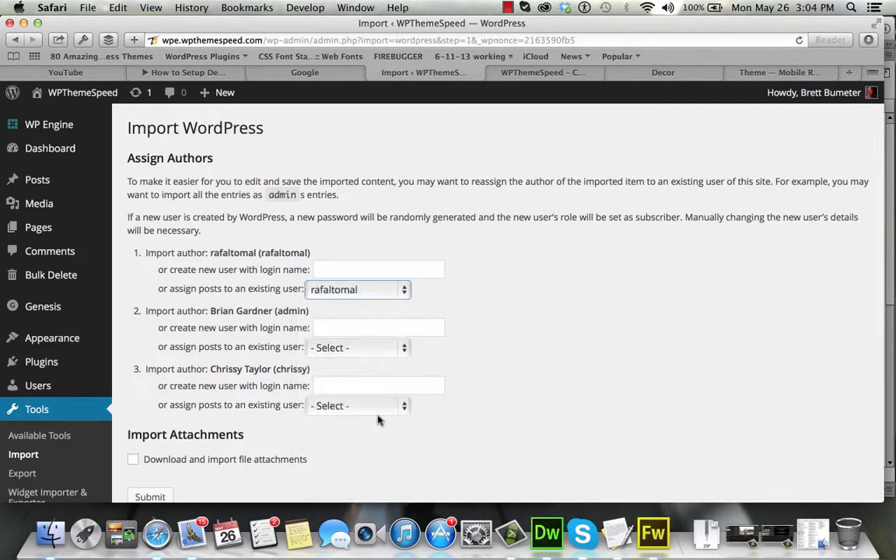
click(394, 351)
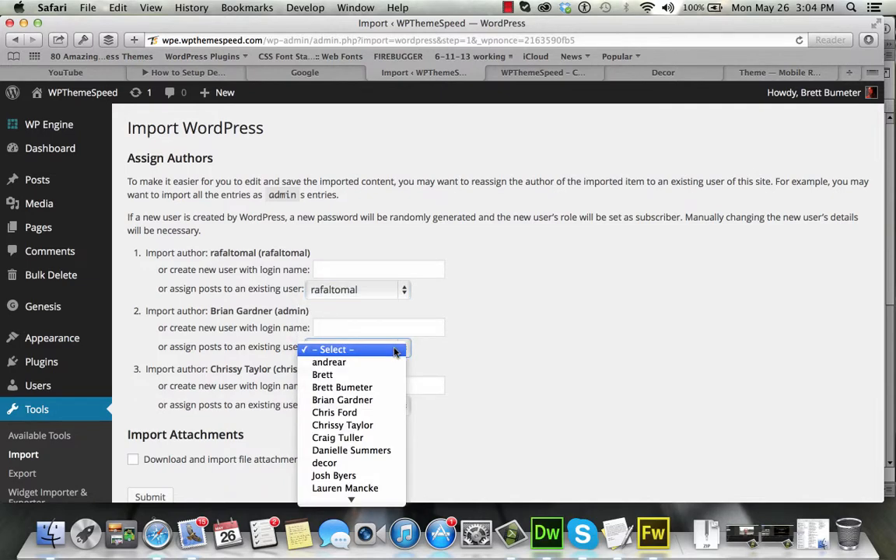
click(393, 399)
click(381, 405)
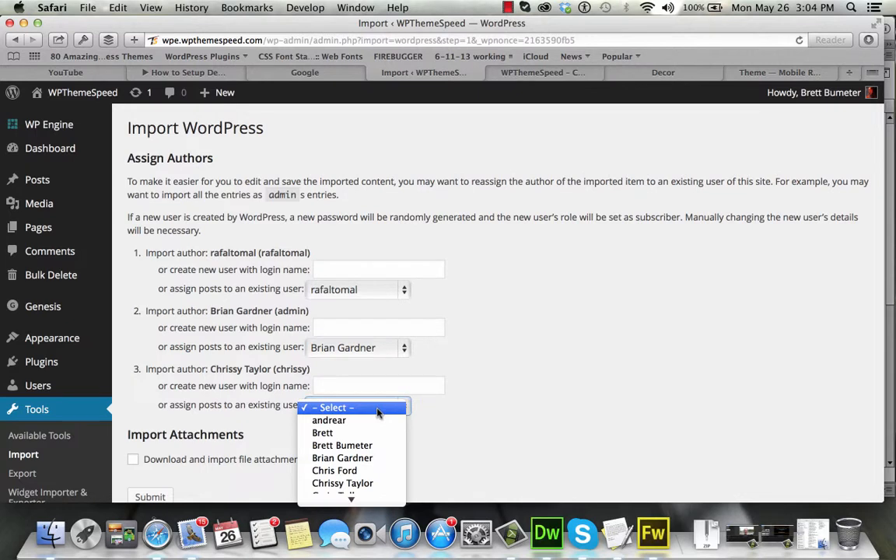
click(371, 482)
click(133, 459)
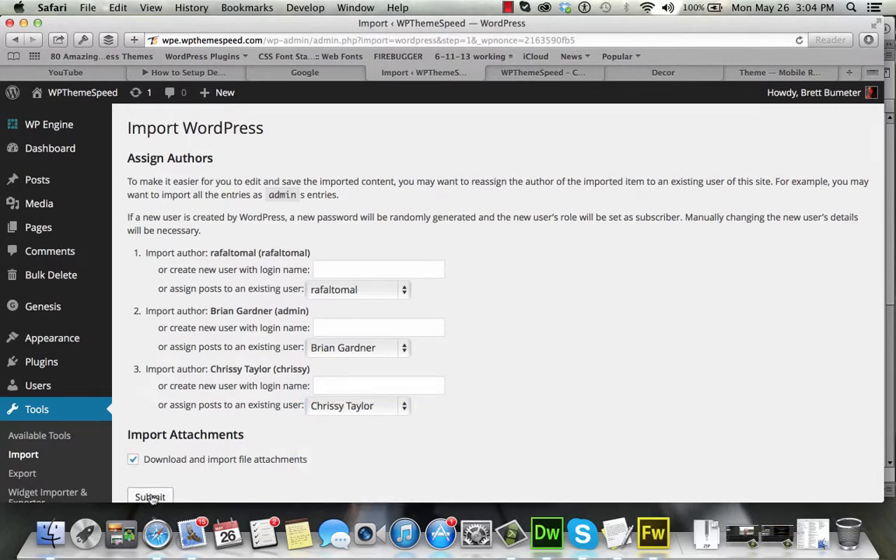
click(151, 497)
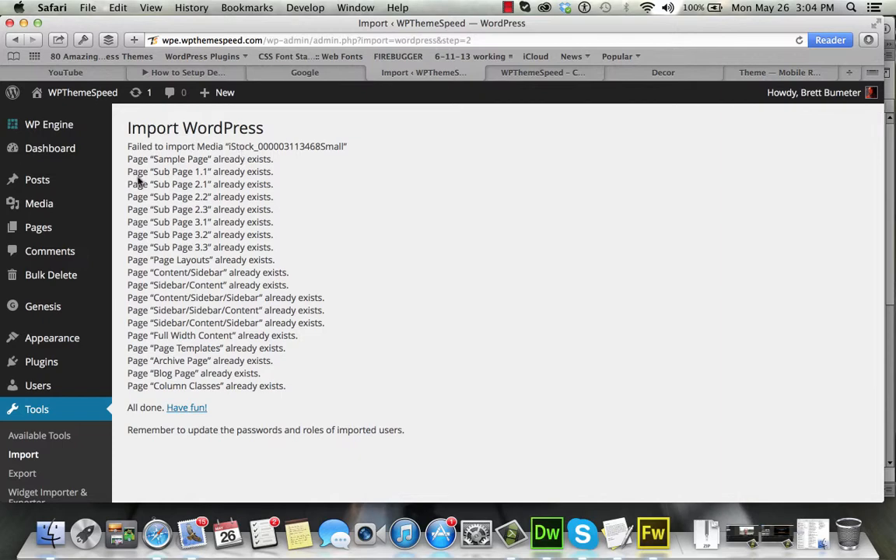
Step: Check the imported content in the full lists of posts and pages
mouse_move(67, 181)
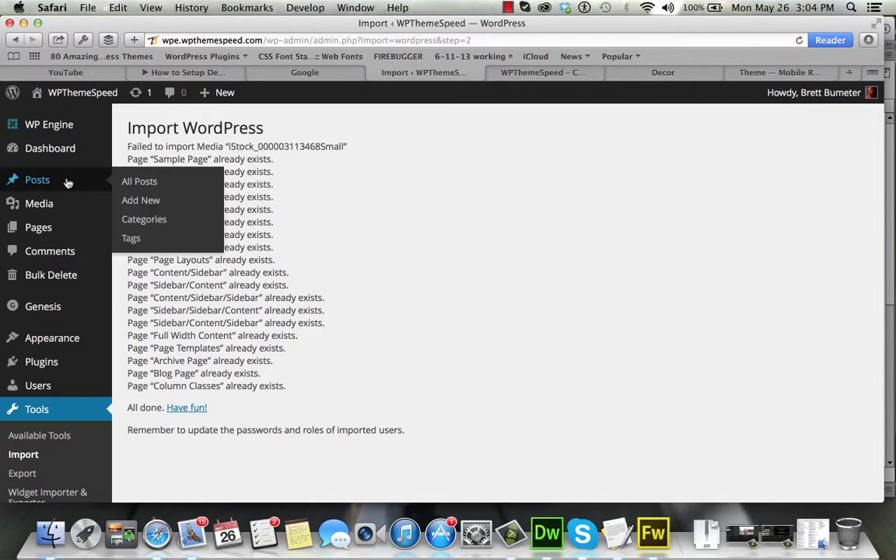
click(138, 182)
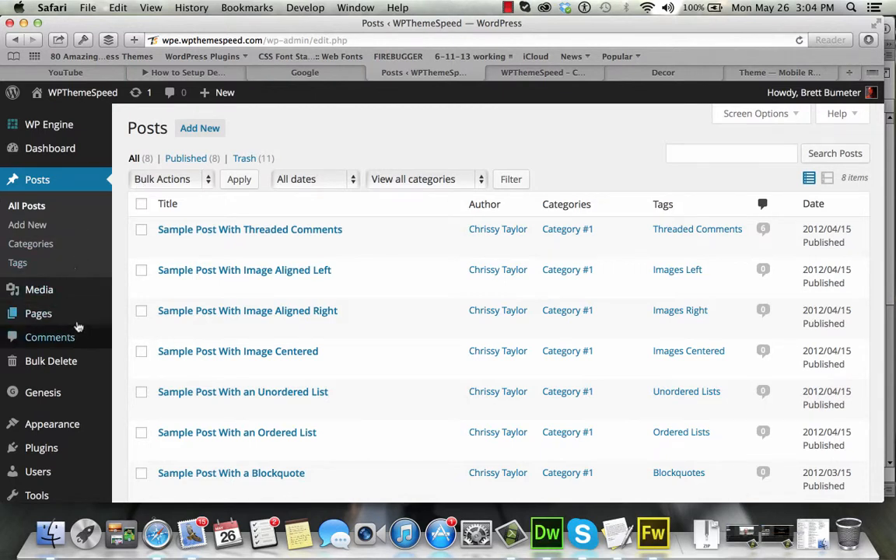
mouse_move(81, 318)
click(130, 314)
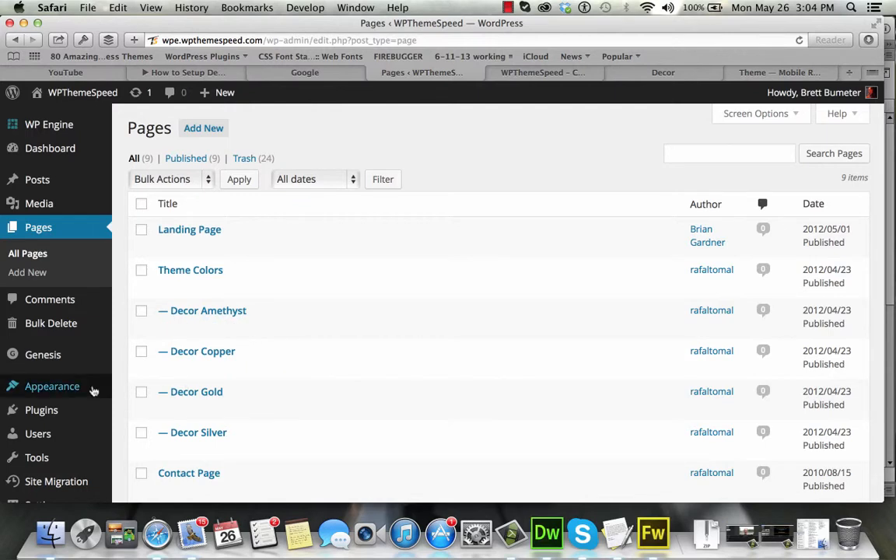
mouse_move(99, 392)
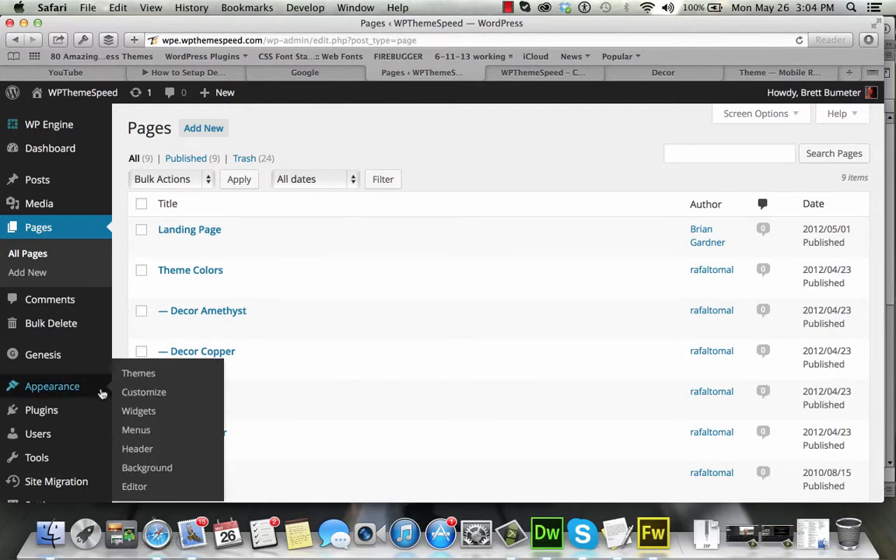
Step: Review the imported menu structure, assign the Primary Navigation menu to the Primary Navigation Menu location and save the change
click(146, 430)
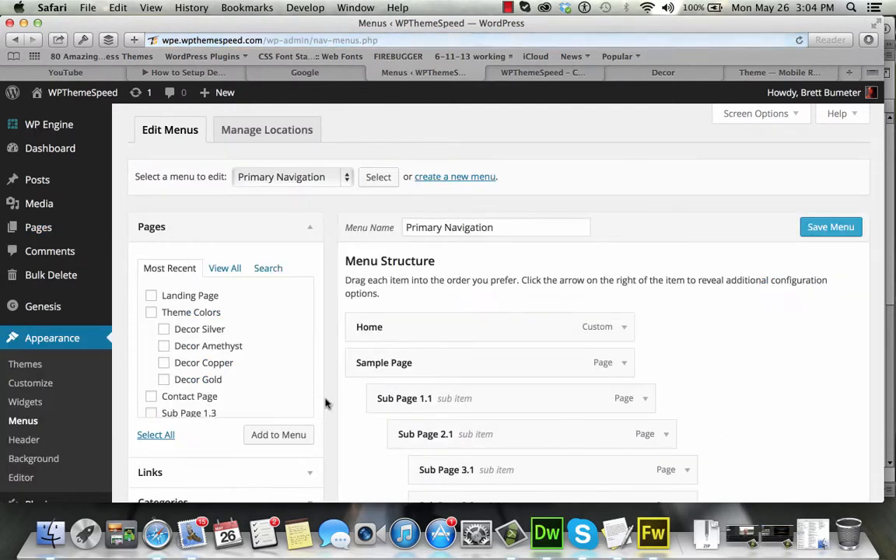
scroll(662, 352, down, 10)
scroll(662, 353, down, 5)
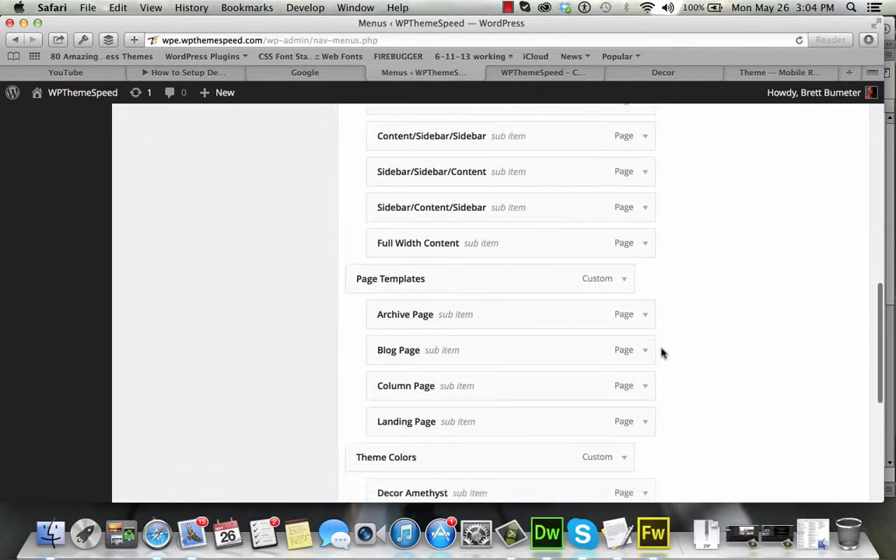
scroll(659, 352, up, 15)
click(289, 130)
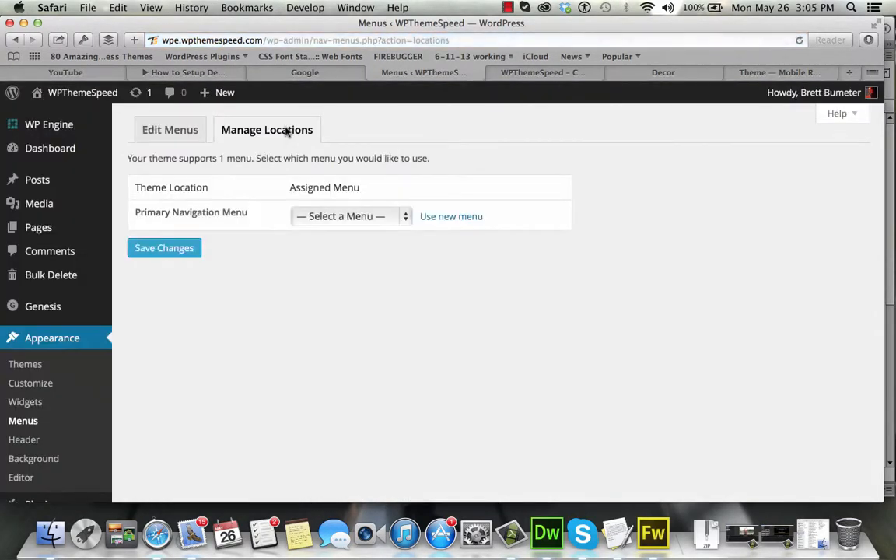
click(366, 221)
click(368, 234)
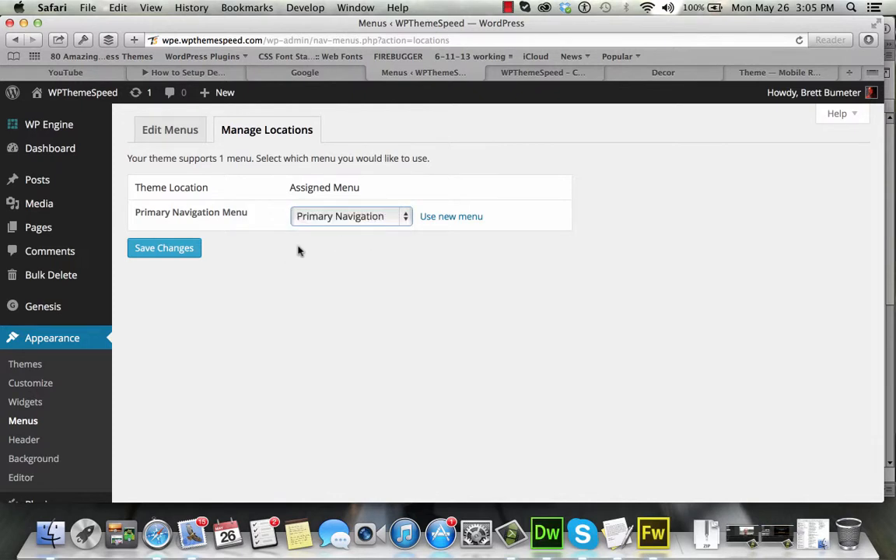
click(180, 250)
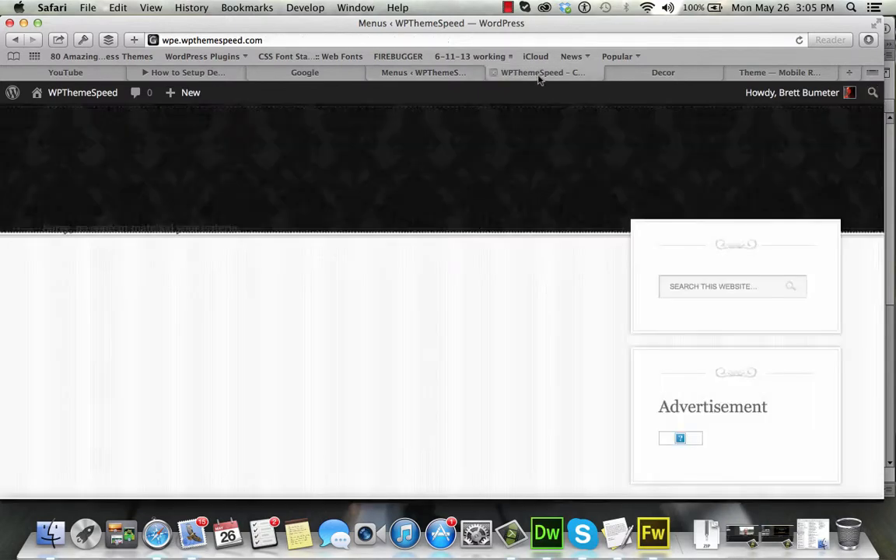
Step: Reload the WPThemeSpeed front page, look over its navigation and posts, and compare it with the StudioPress Decor demo
click(539, 78)
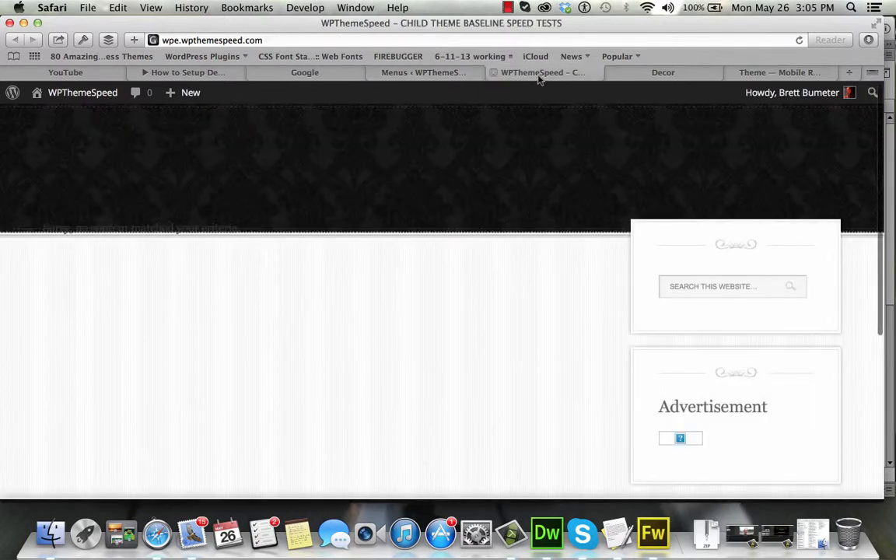
click(799, 41)
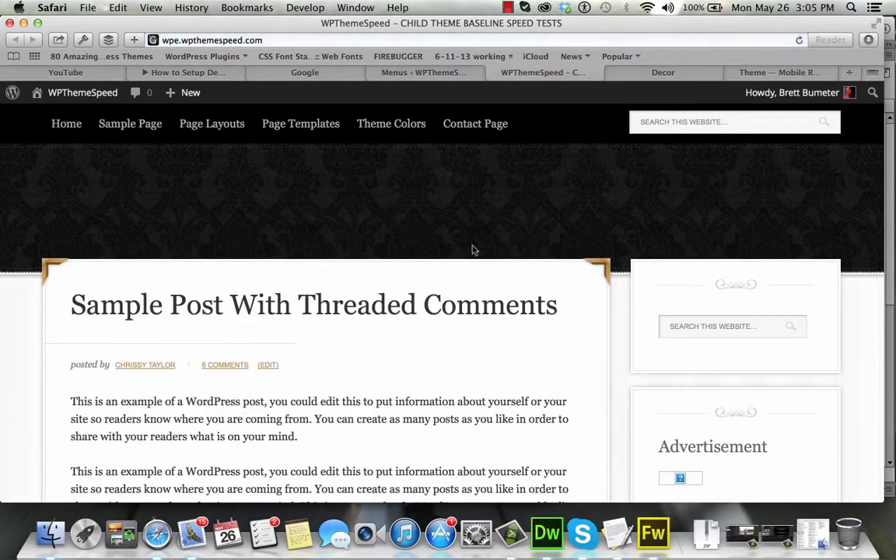
scroll(441, 289, down, 15)
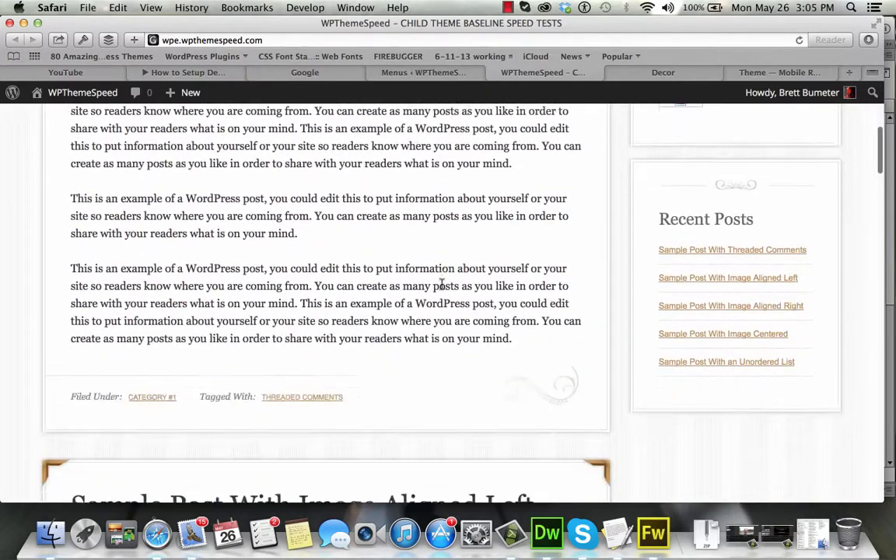
scroll(441, 283, up, 15)
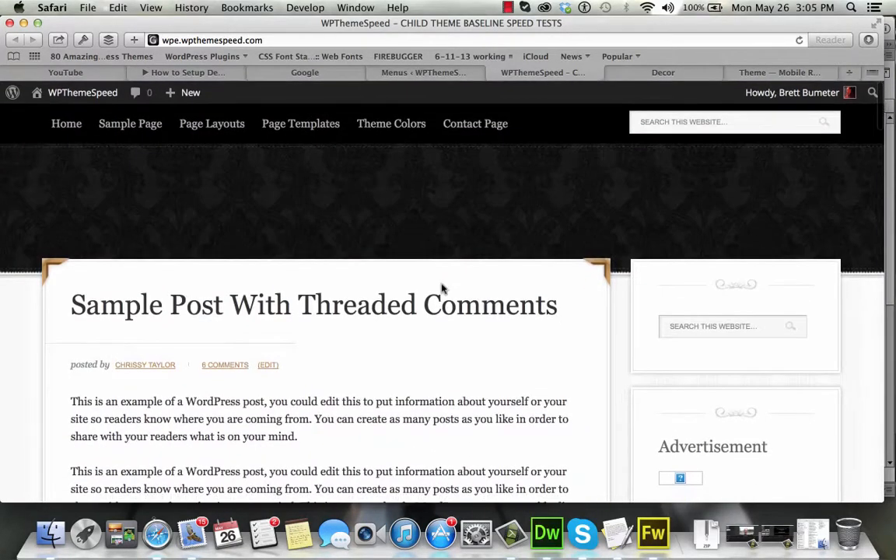
click(770, 72)
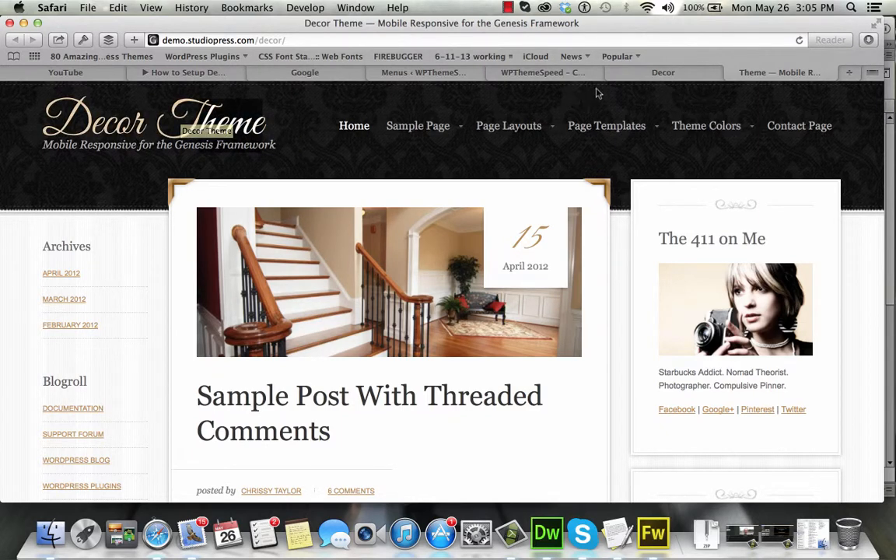
Step: Return to the WPThemeSpeed admin, check the image size required for the custom header, and start choosing a header file from the computer
click(389, 72)
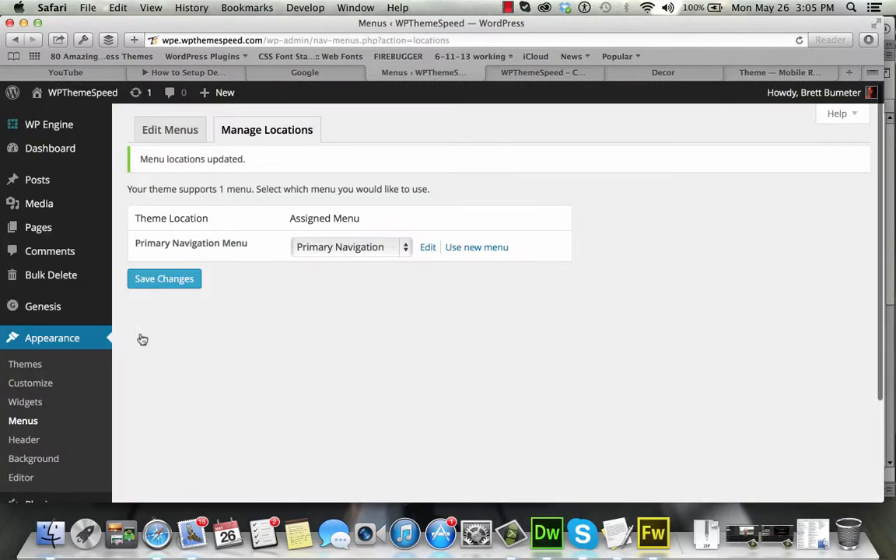
click(62, 445)
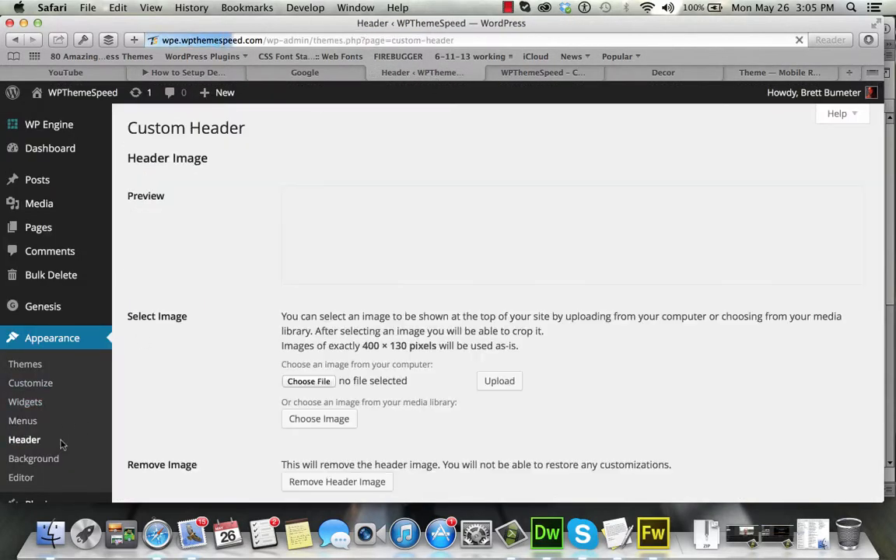
scroll(480, 451, down, 4)
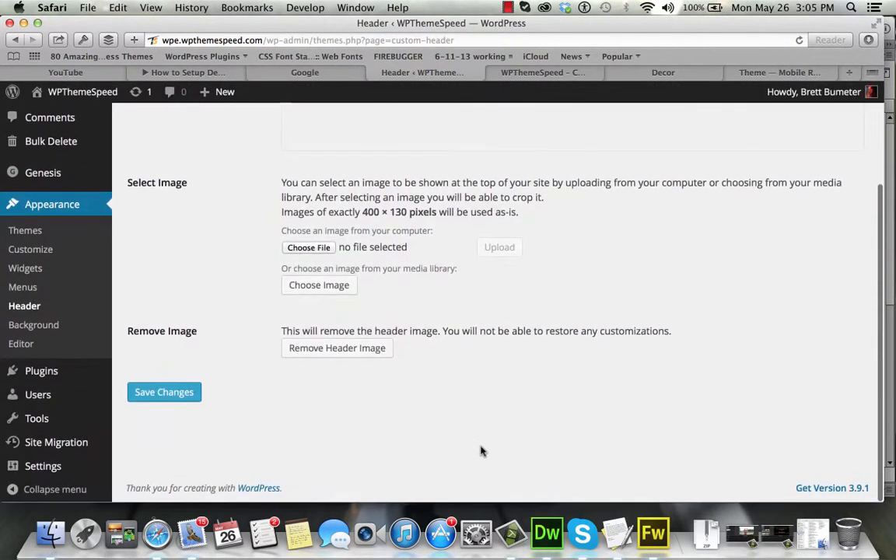
scroll(481, 449, up, 3)
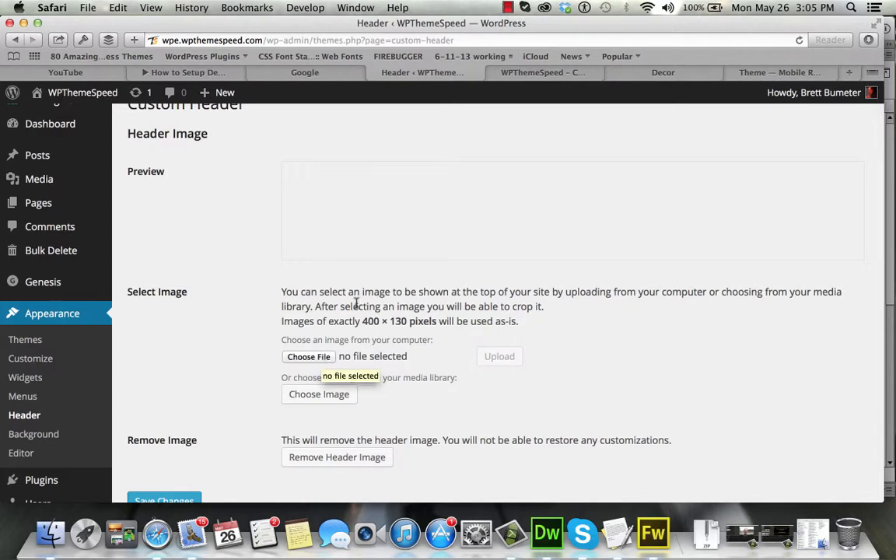
drag(363, 322, 409, 326)
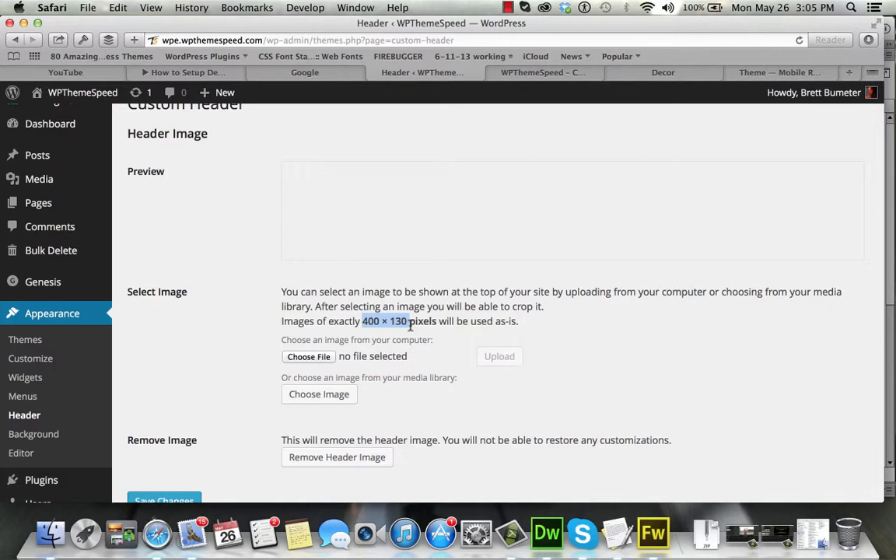
click(322, 359)
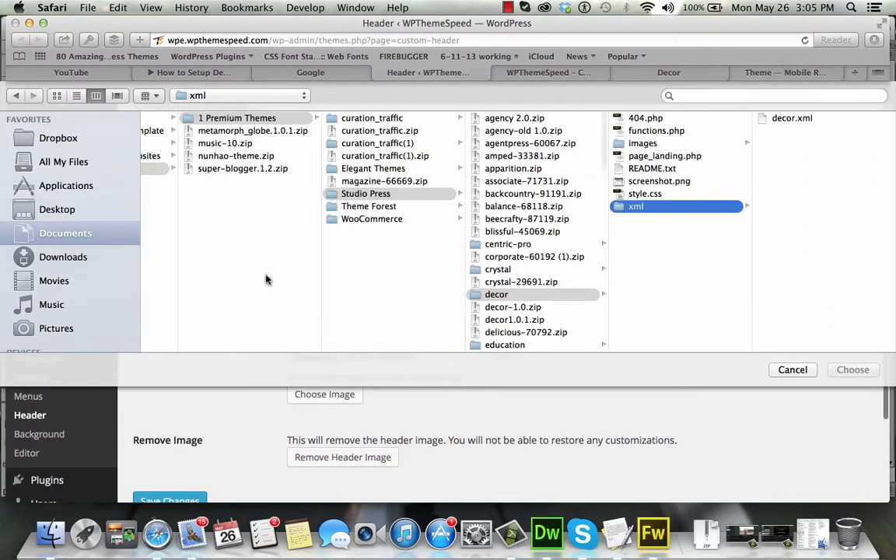
scroll(243, 196, left, 10)
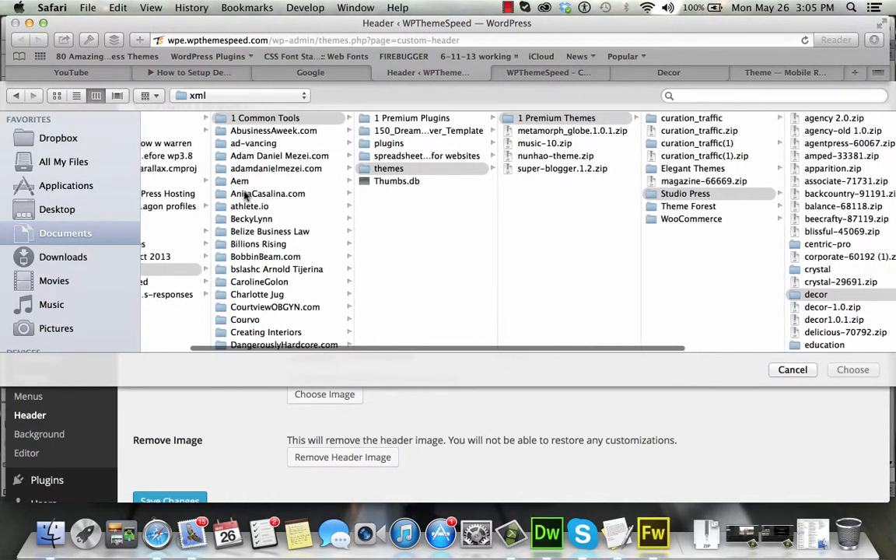
scroll(243, 196, left, 3)
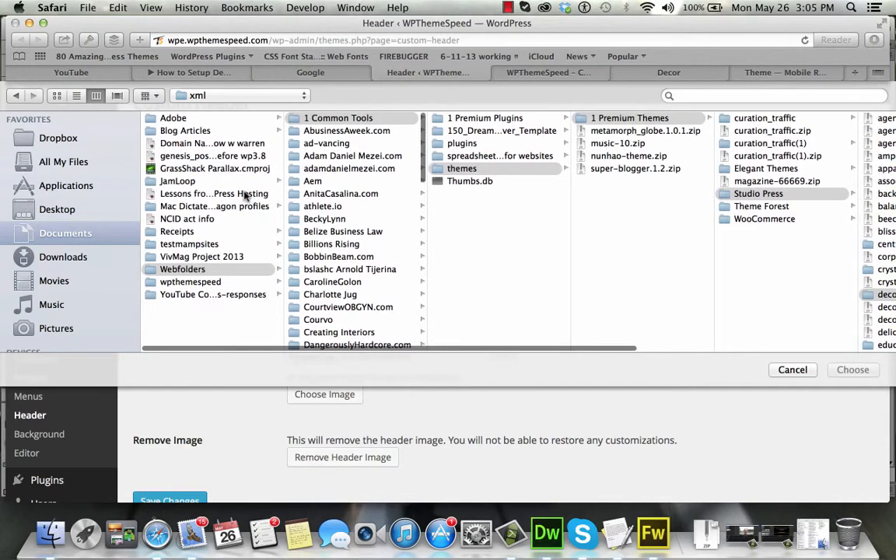
click(91, 136)
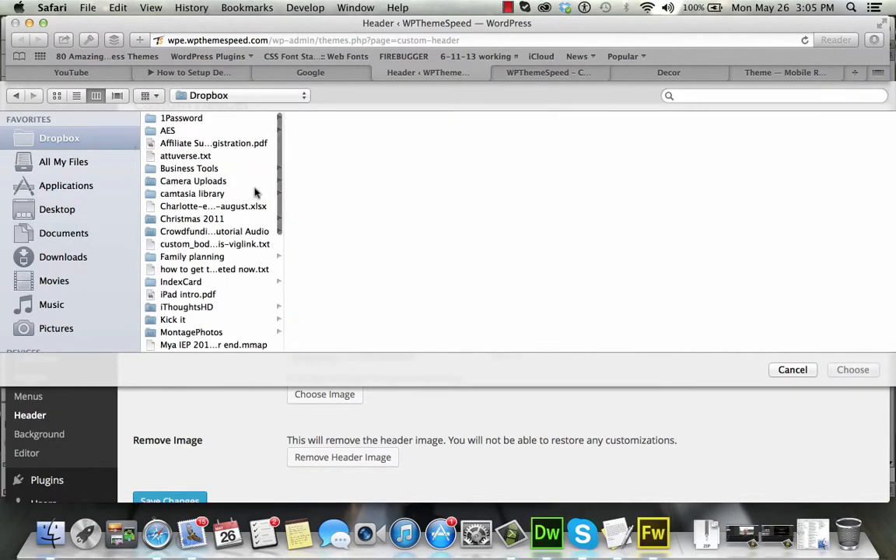
click(208, 168)
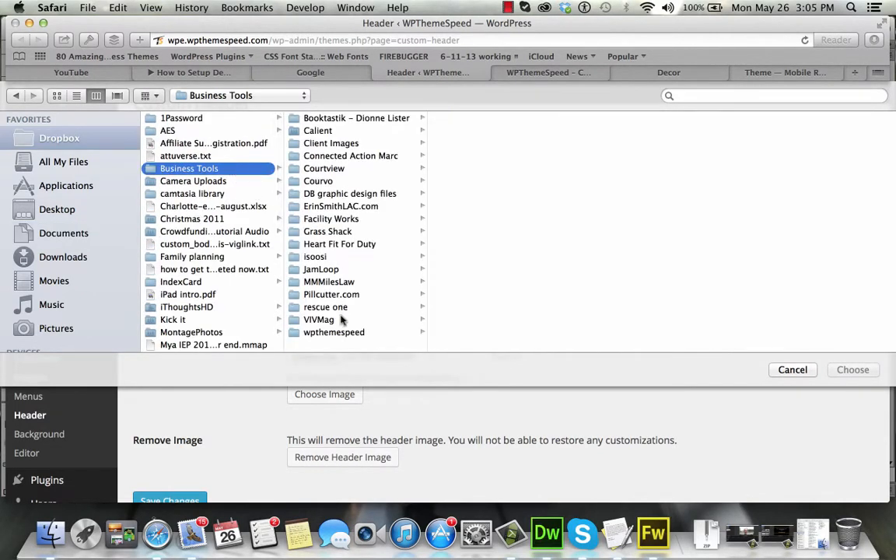
click(345, 332)
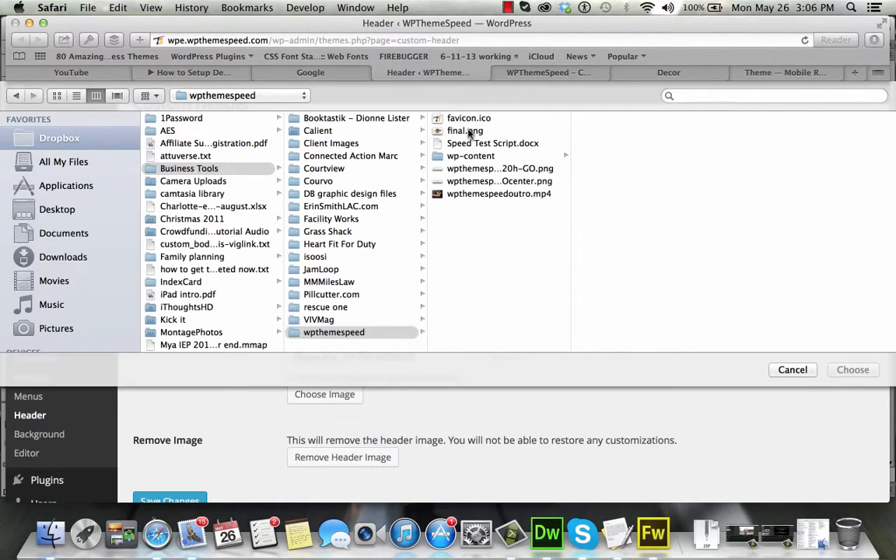
click(469, 132)
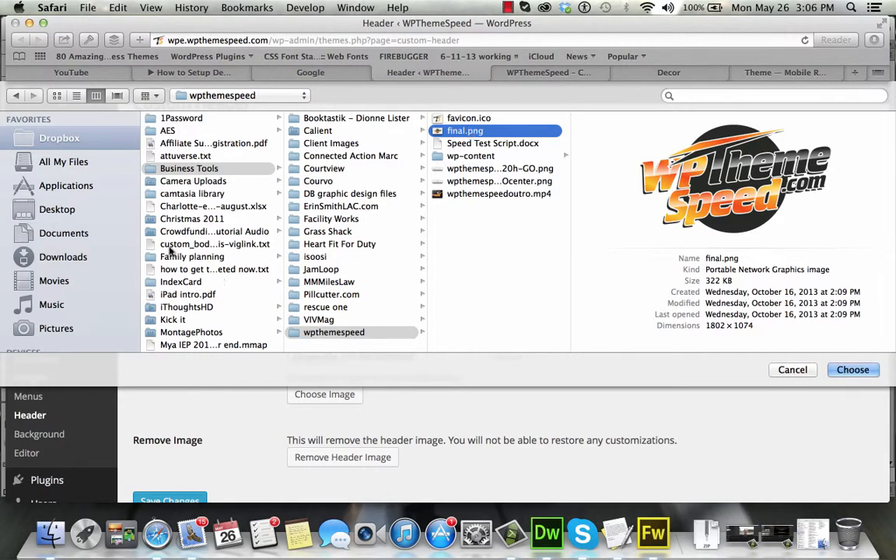
Step: Choose WPThemespeed200x200.png from the WPThemeSpeed folder inside Documents > Webfolders as the header image file
click(89, 232)
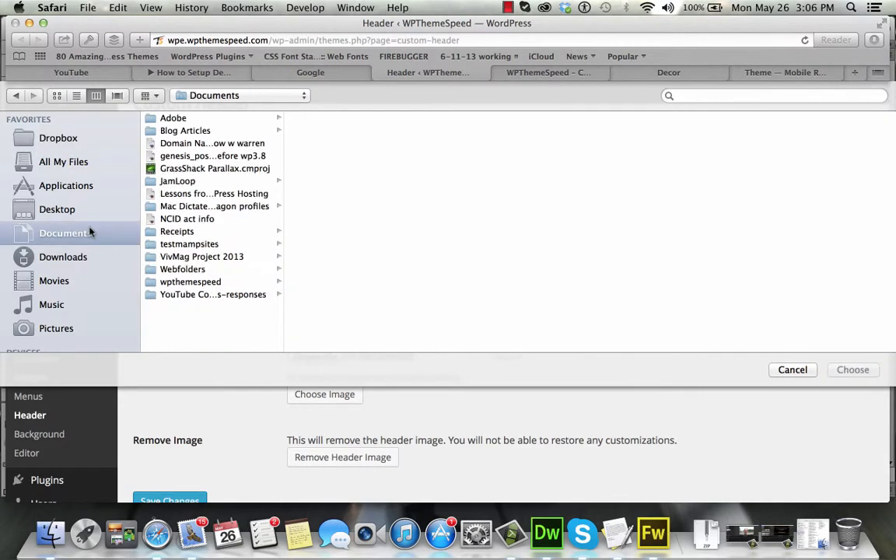
click(203, 283)
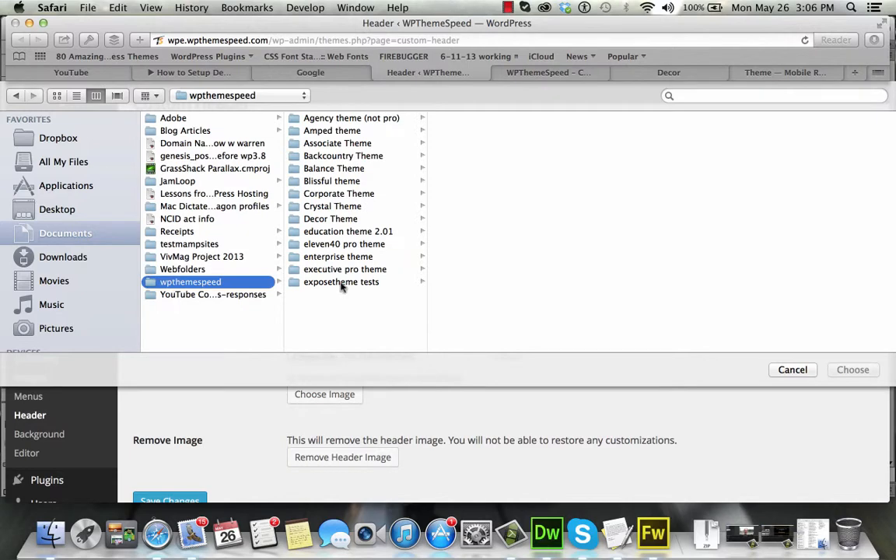
click(194, 269)
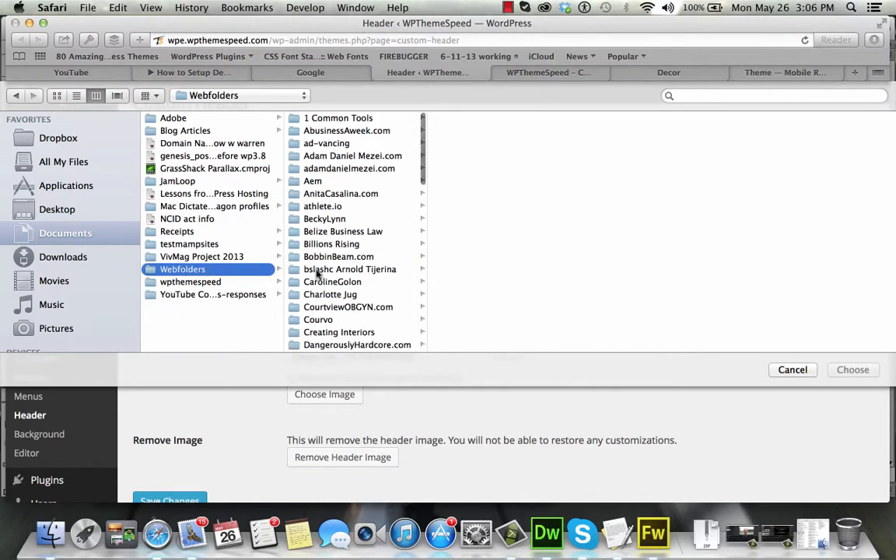
scroll(317, 273, down, 10)
click(331, 345)
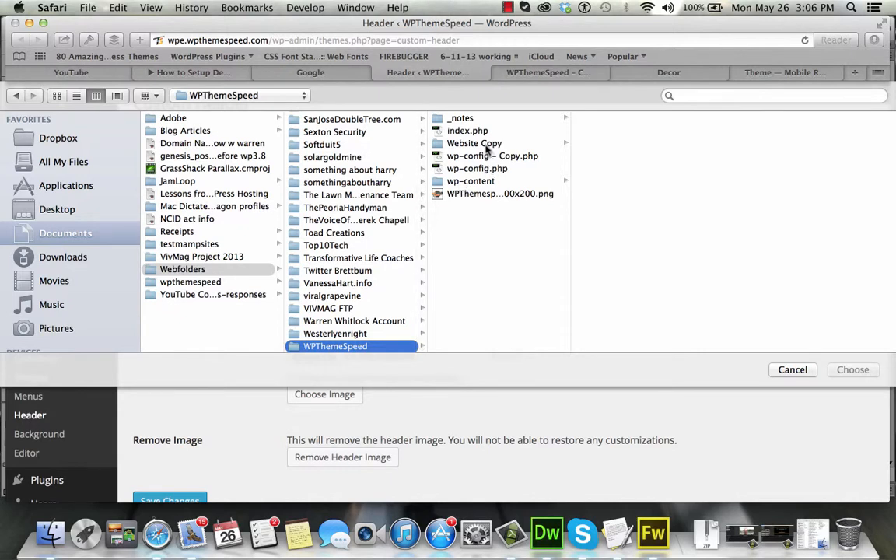
click(484, 196)
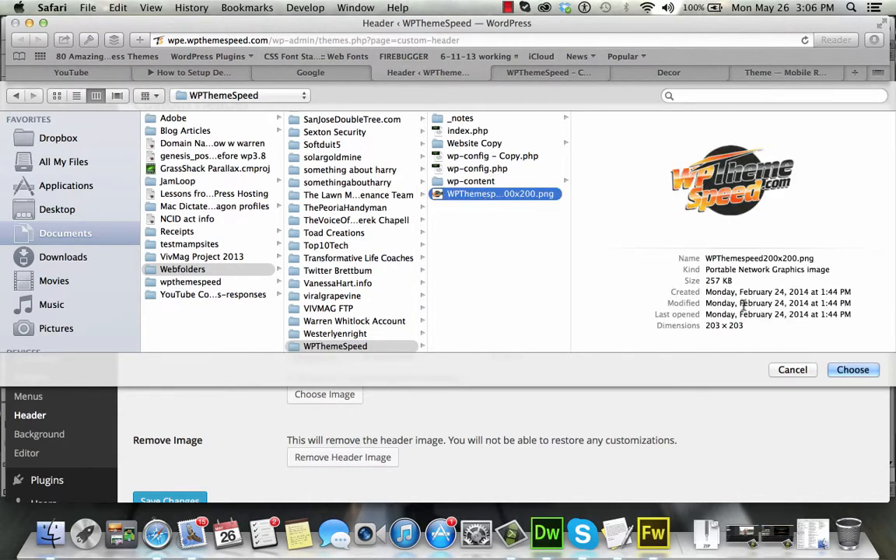
click(853, 371)
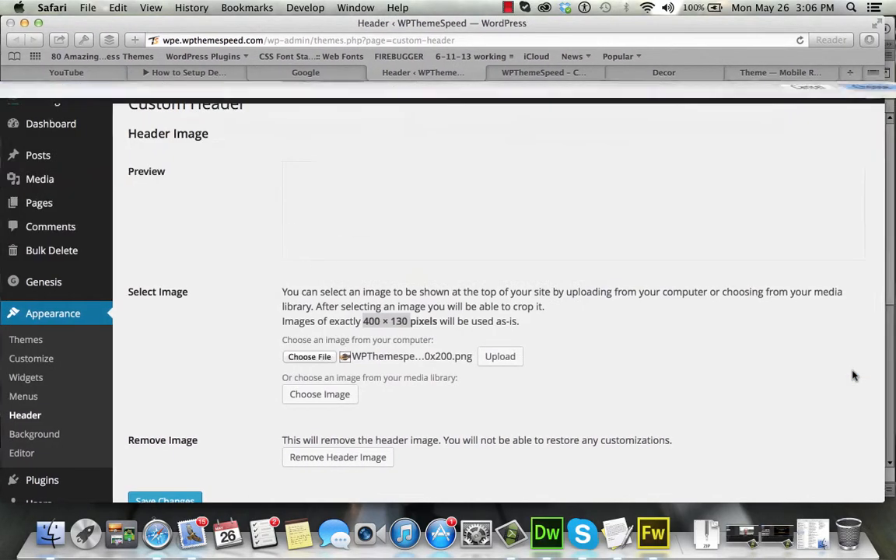
Step: Upload the chosen header image, position the crop area over the logo text in its middle, and publish the cropped header
scroll(531, 315, down, 2)
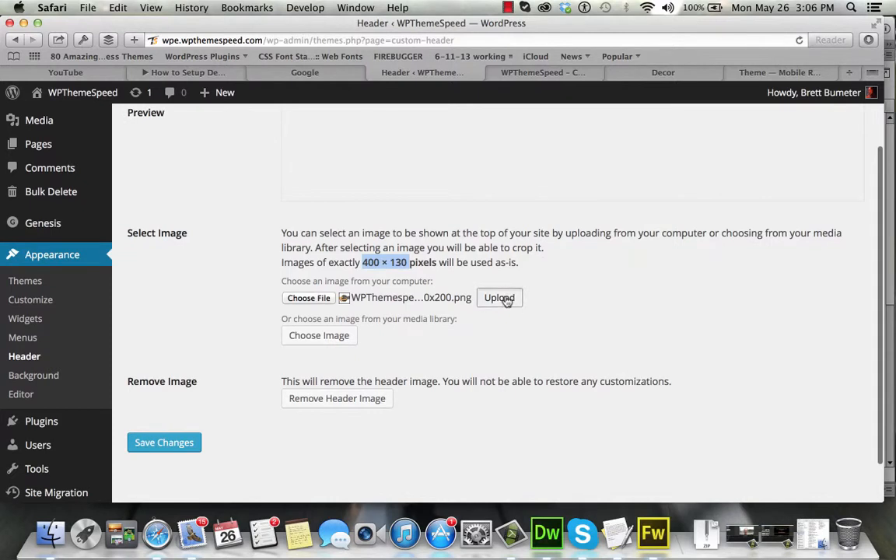
click(501, 300)
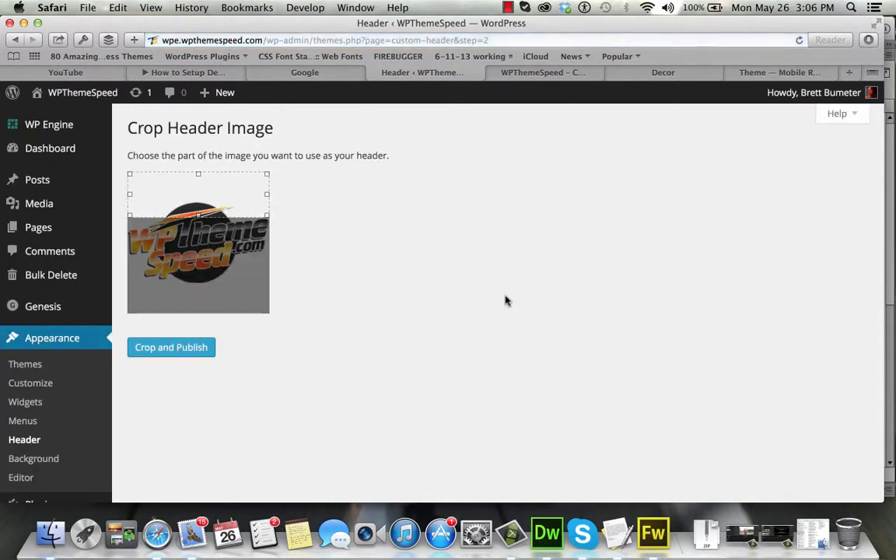
drag(251, 192, 251, 243)
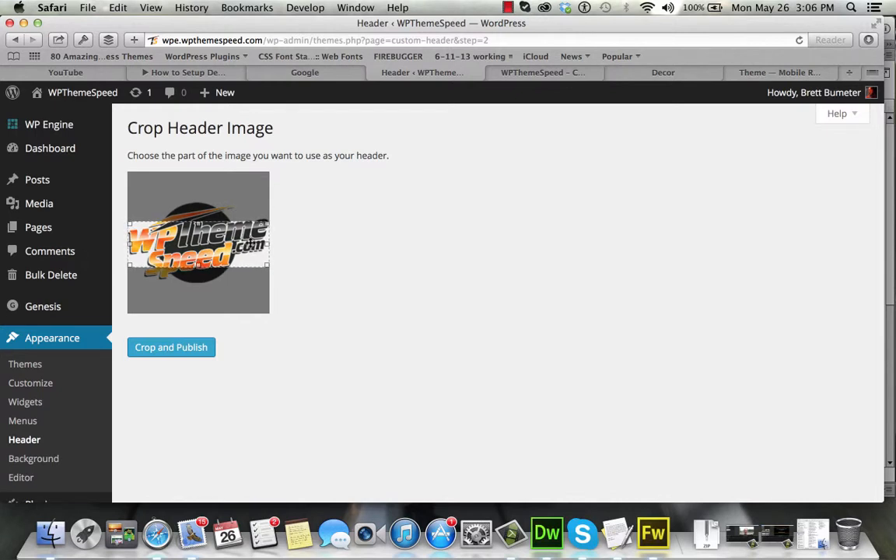
click(194, 349)
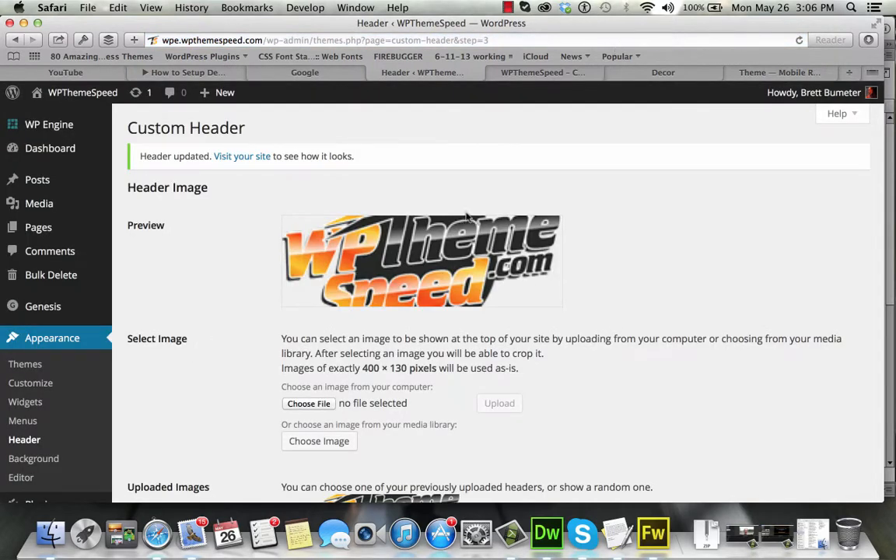
Step: Reload the WPThemeSpeed front page to check the new header logo and compare it with the Decor demo site
click(574, 76)
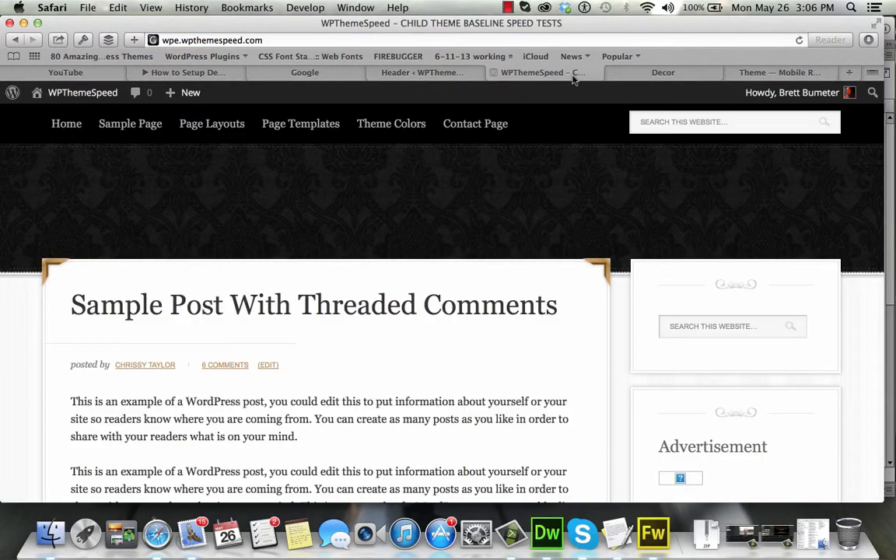
click(798, 42)
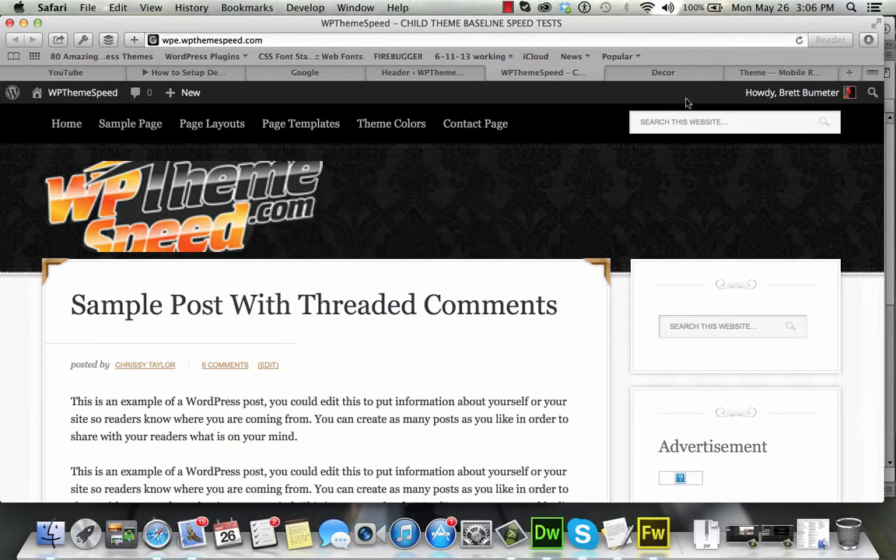
click(662, 72)
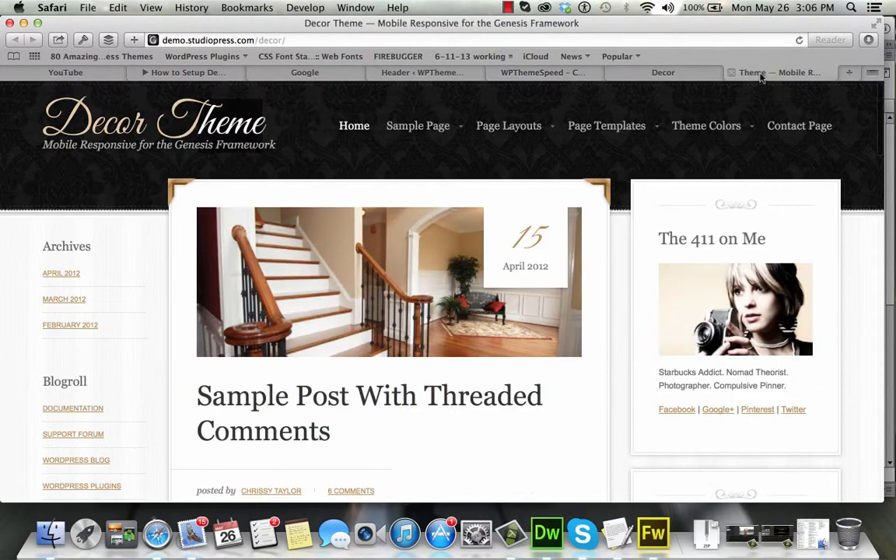
Step: Add a Custom Menu widget to the Header Right widget area with Primary Navigation as its menu and save it
click(422, 73)
scroll(150, 330, down, 3)
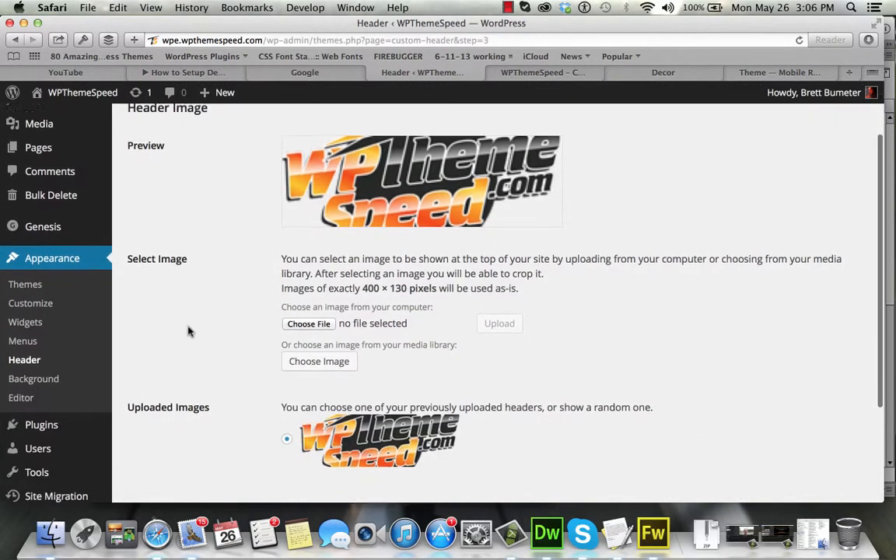
click(72, 311)
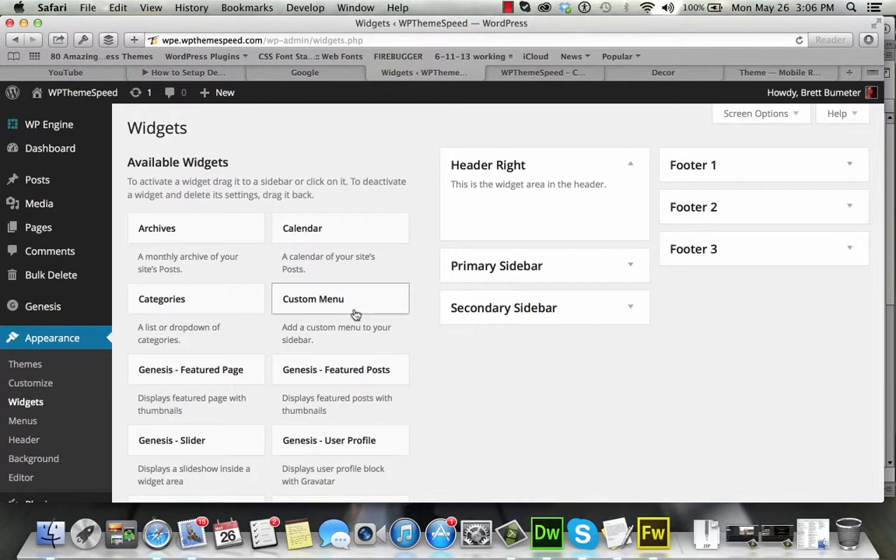
click(498, 72)
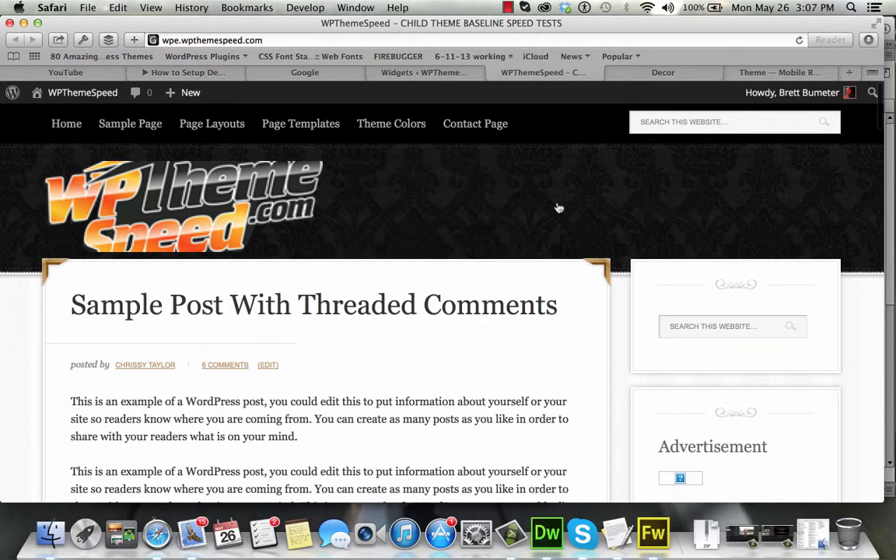
click(414, 72)
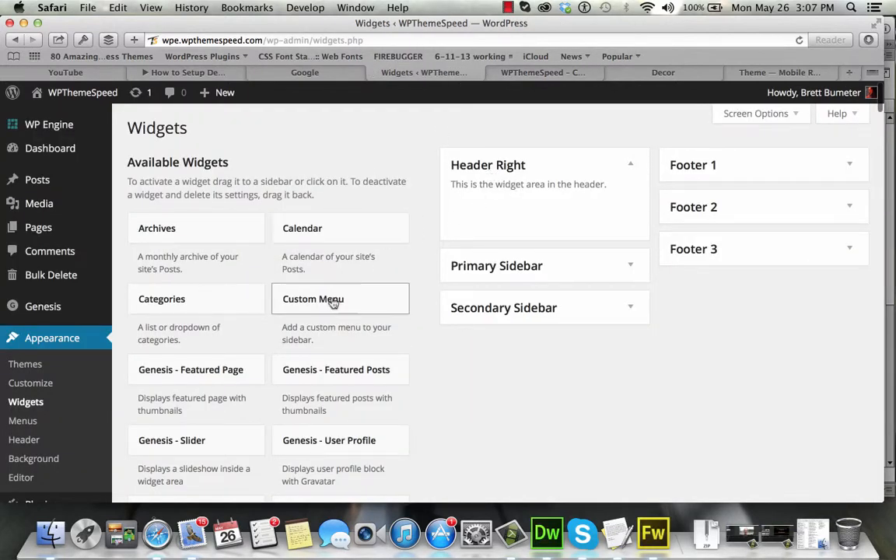
drag(343, 296, 494, 204)
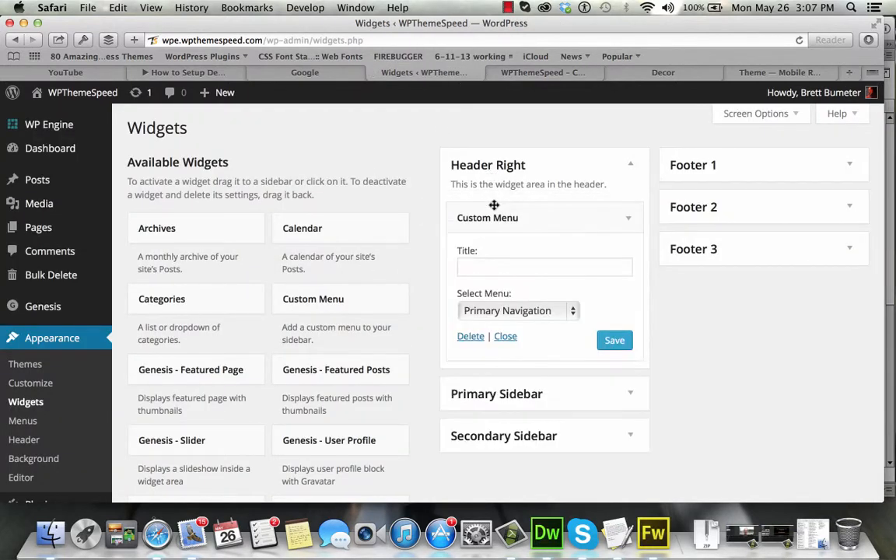
click(549, 310)
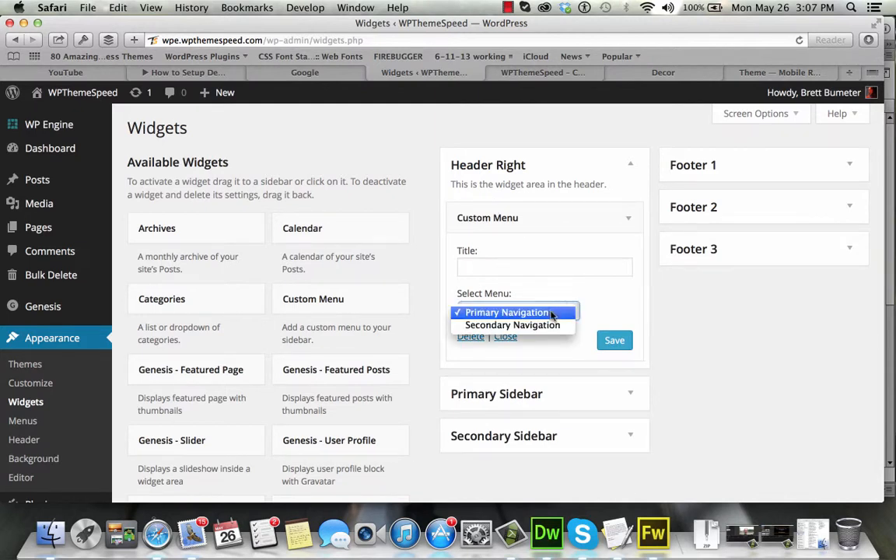
click(551, 313)
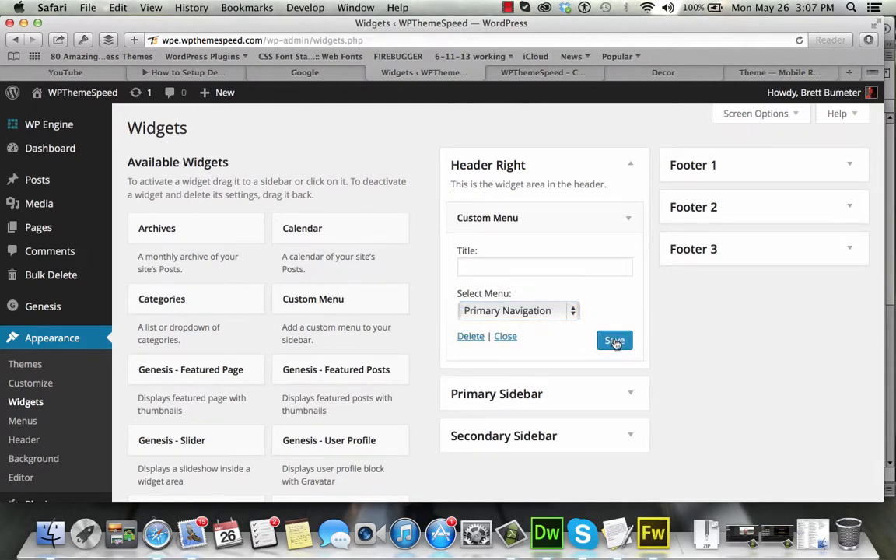
Step: Reload the WPThemeSpeed front page to check the header menu and compare it with the Decor demo site
click(515, 75)
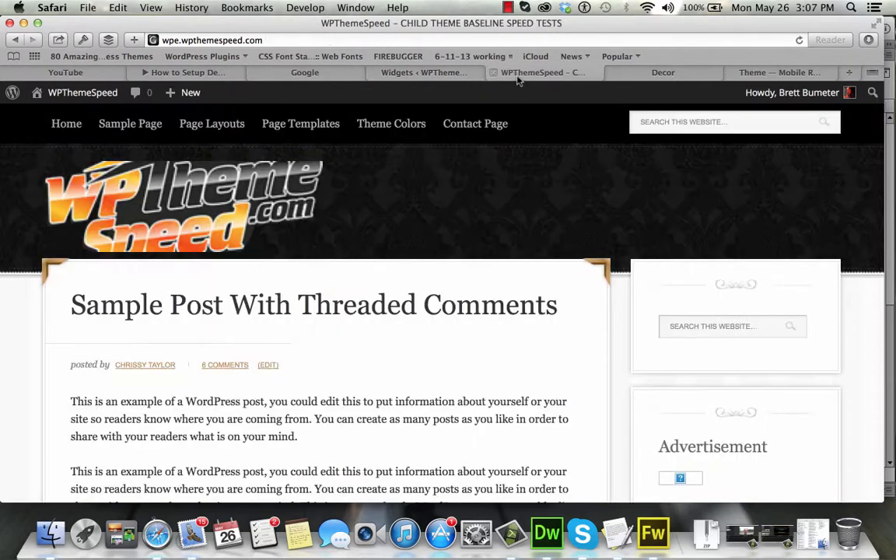
click(800, 41)
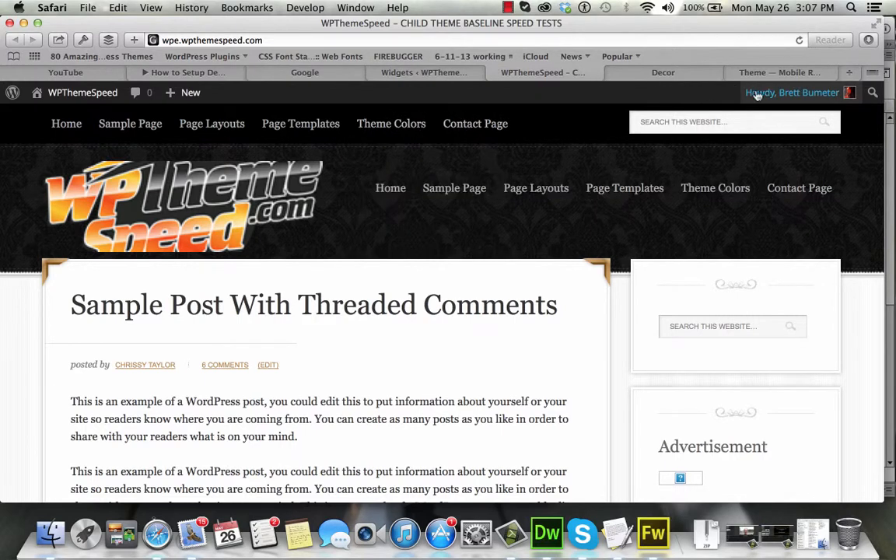
right_click(776, 78)
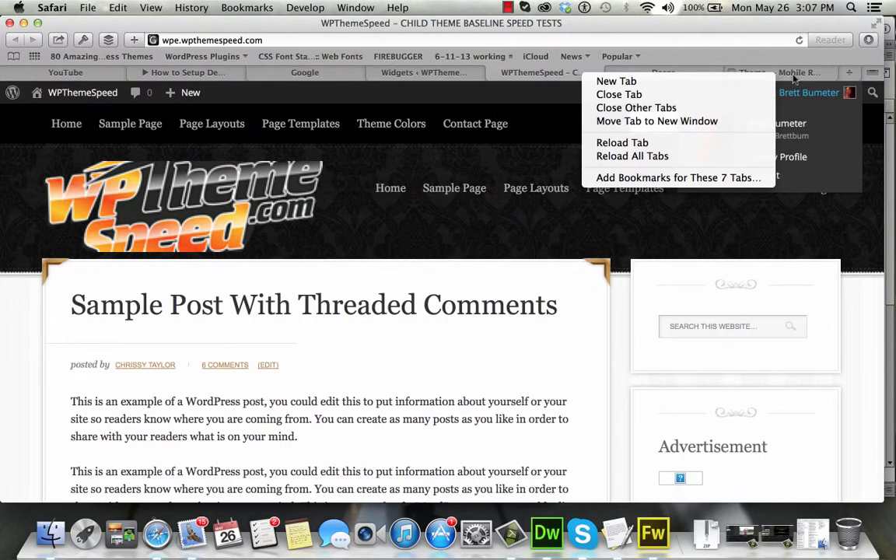
click(794, 78)
click(794, 78)
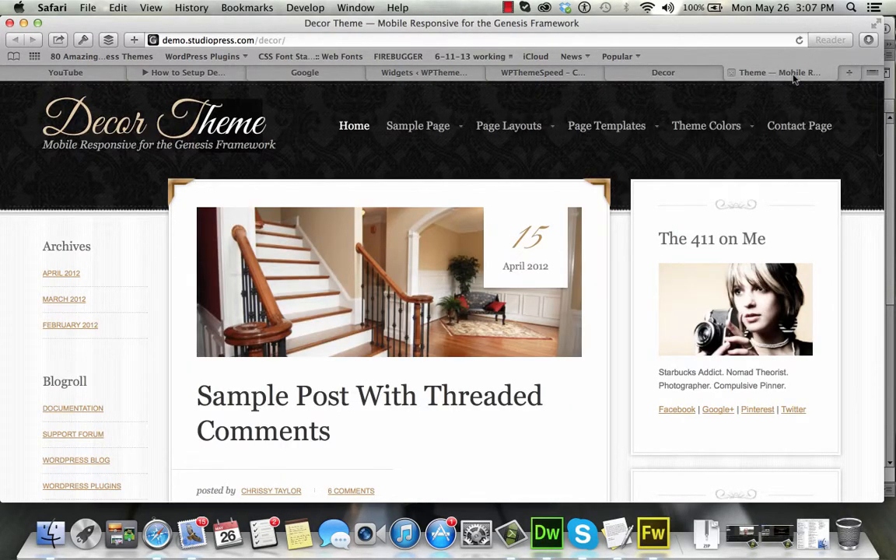
Step: In the WPThemeSpeed admin's menu locations, unassign the menu from the Primary Navigation Menu location and save the changes
click(439, 73)
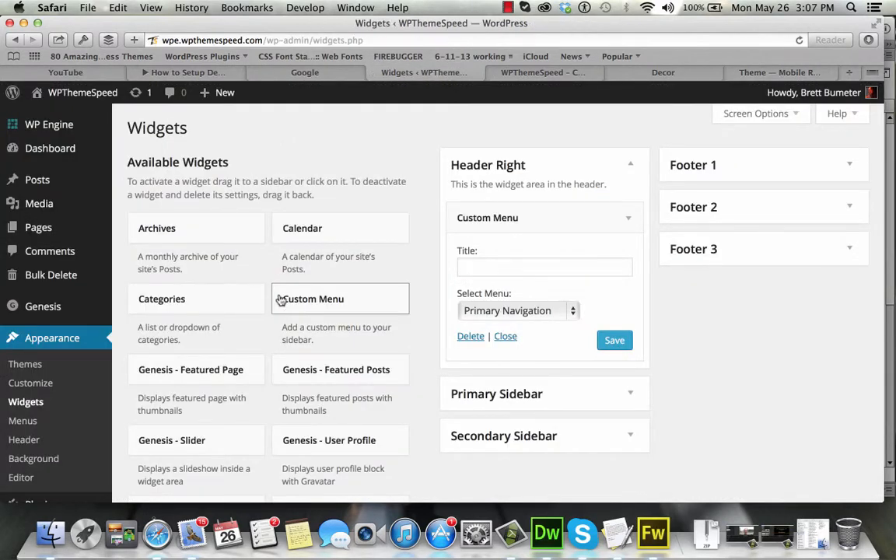
click(23, 420)
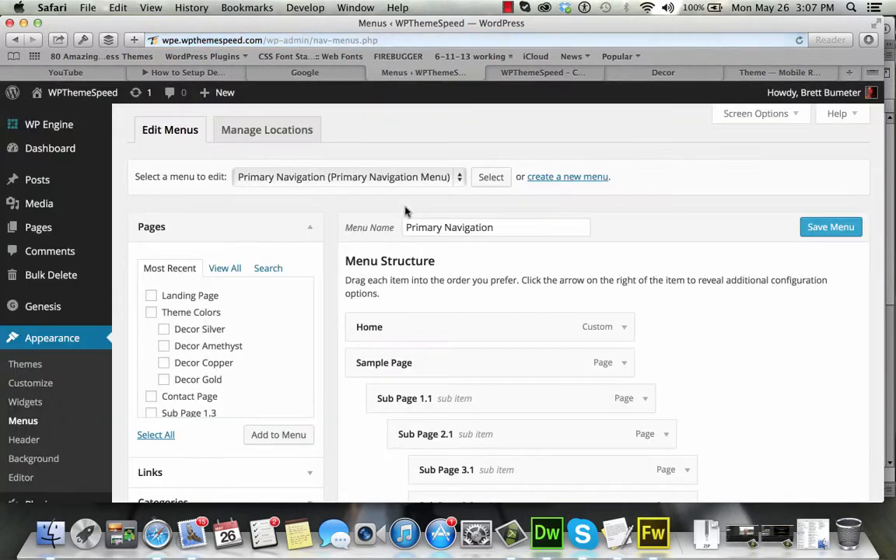
click(408, 179)
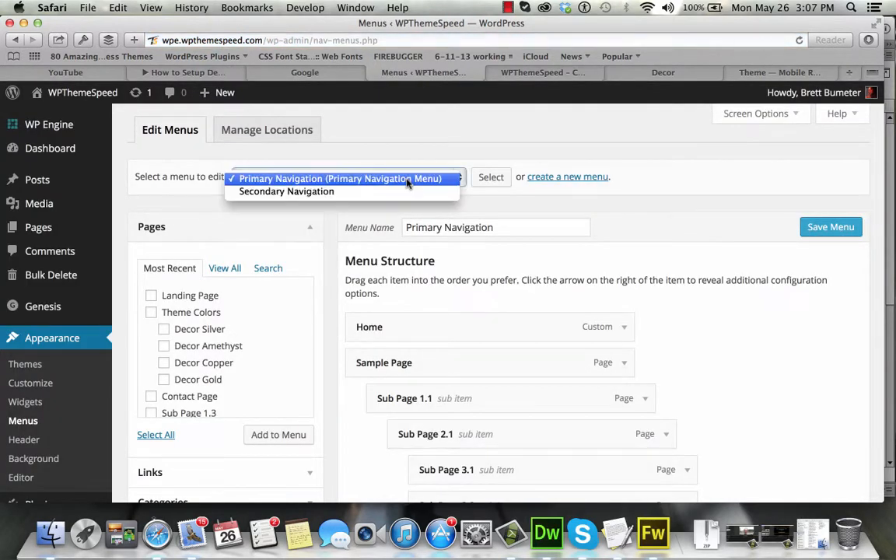
click(282, 130)
click(276, 132)
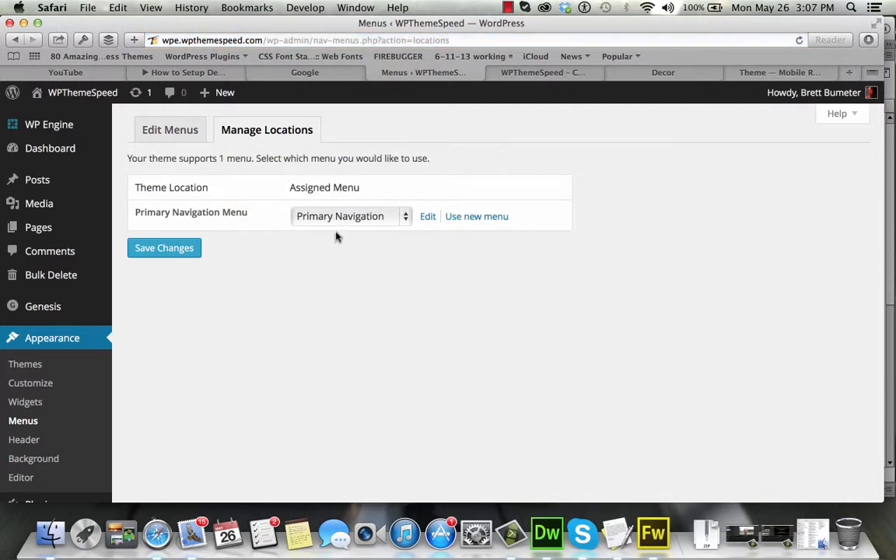
click(336, 216)
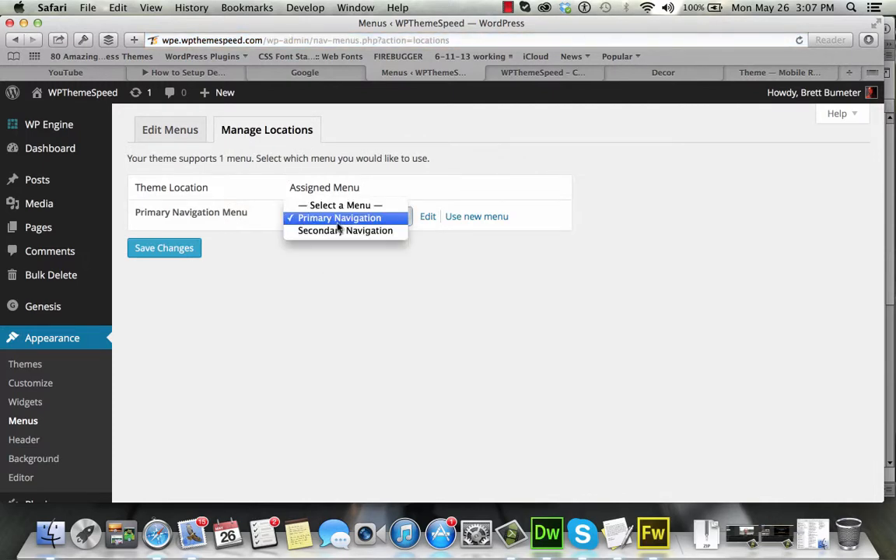
click(340, 205)
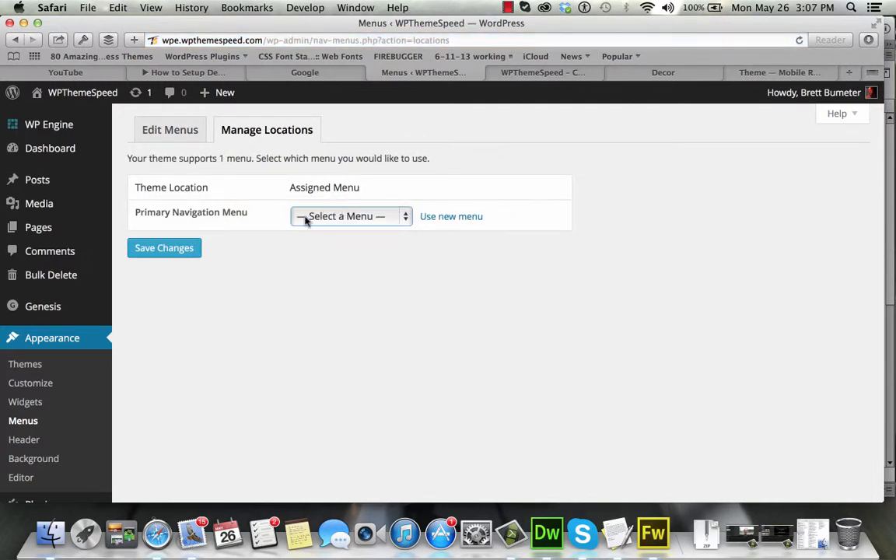
click(176, 251)
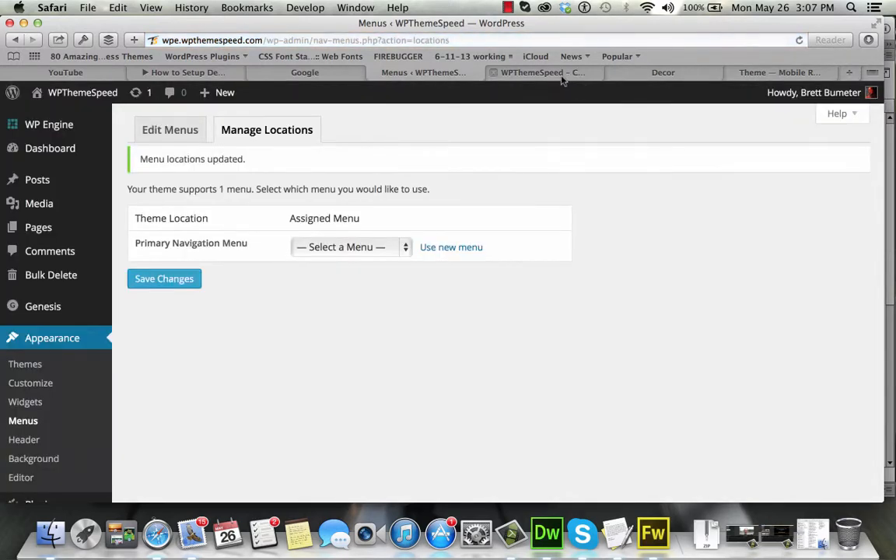
Step: Reload the WPThemeSpeed front page, check the header menu's Page Layouts submenu, and compare the header with the Decor demo site
click(560, 76)
click(799, 39)
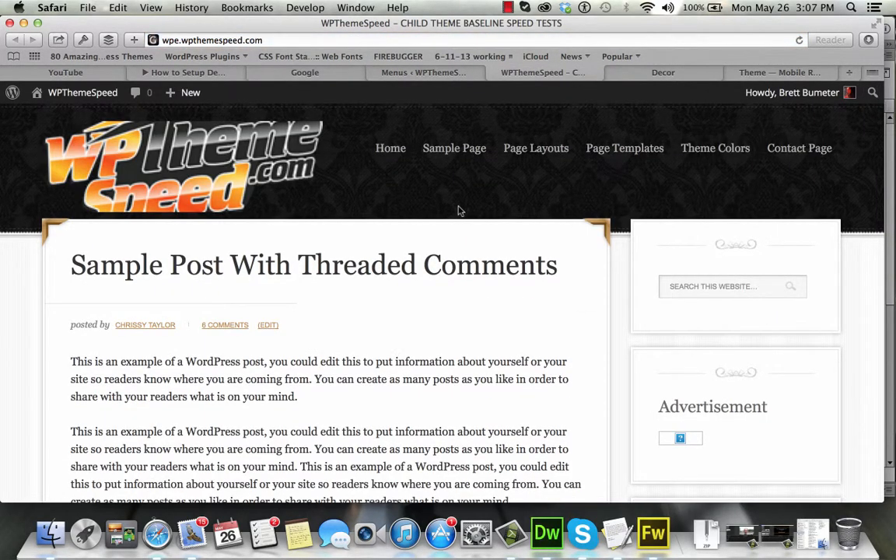
mouse_move(552, 164)
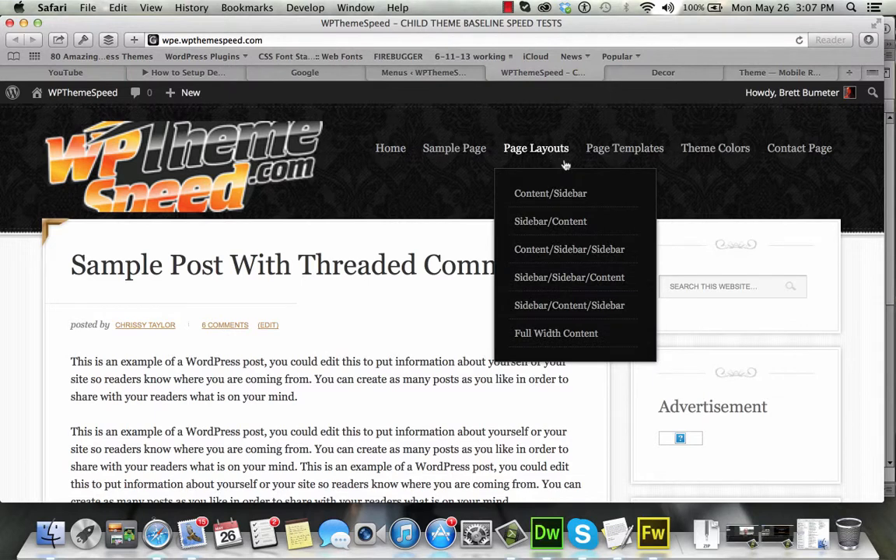
click(772, 74)
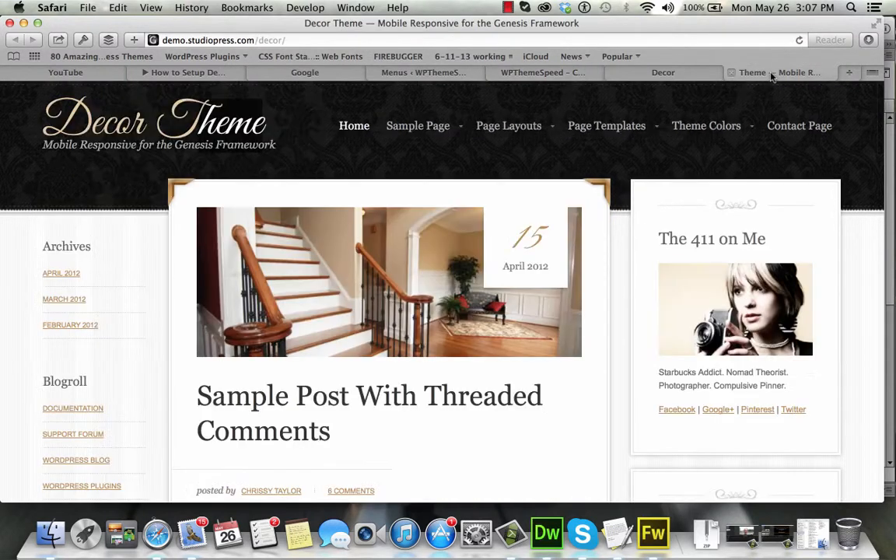
click(535, 73)
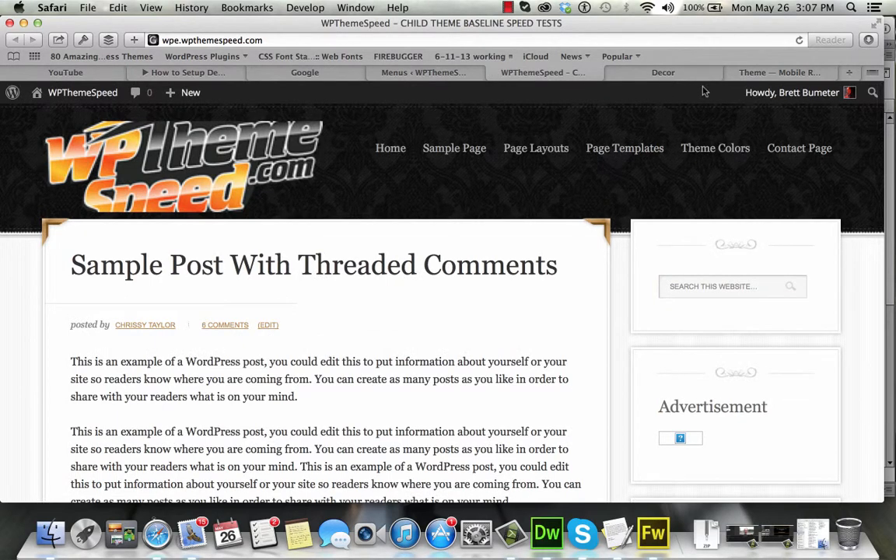
click(768, 73)
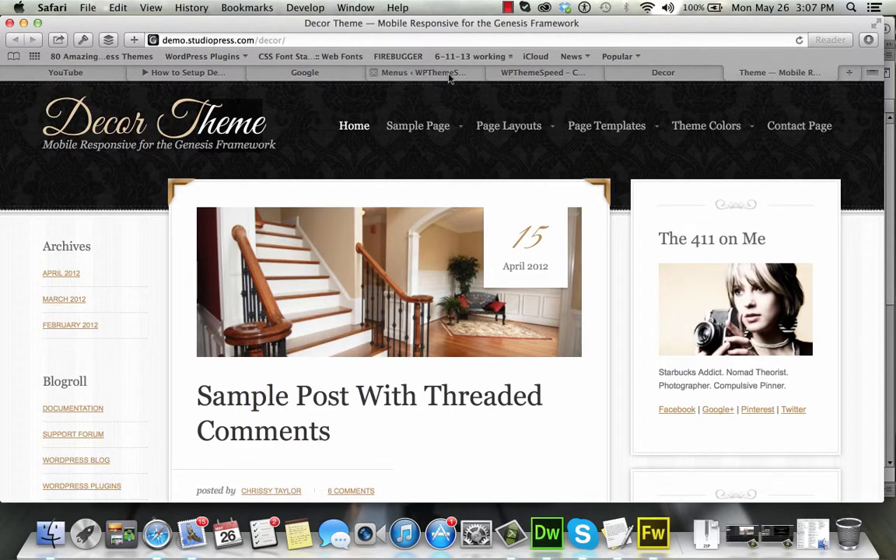
click(519, 73)
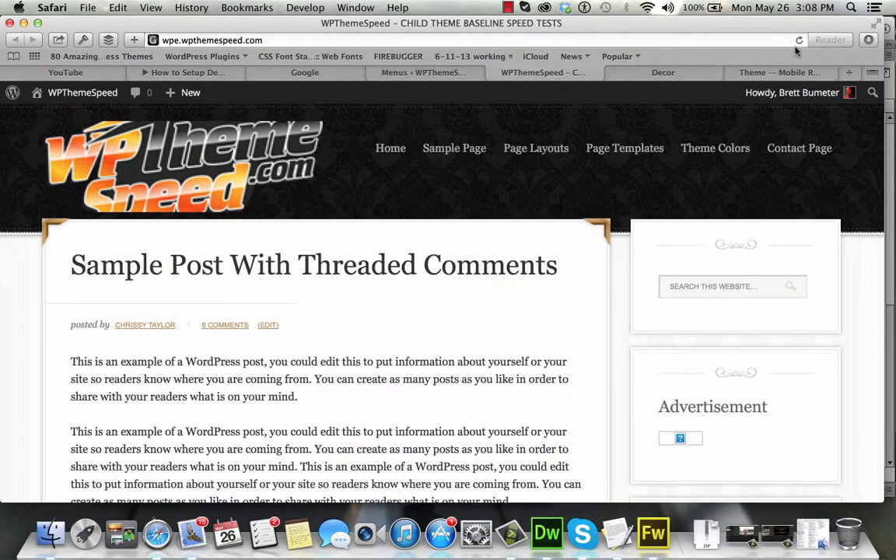
Step: Examine the sidebars and content columns on the Decor demo site and compare them with the WPThemeSpeed front page
click(784, 73)
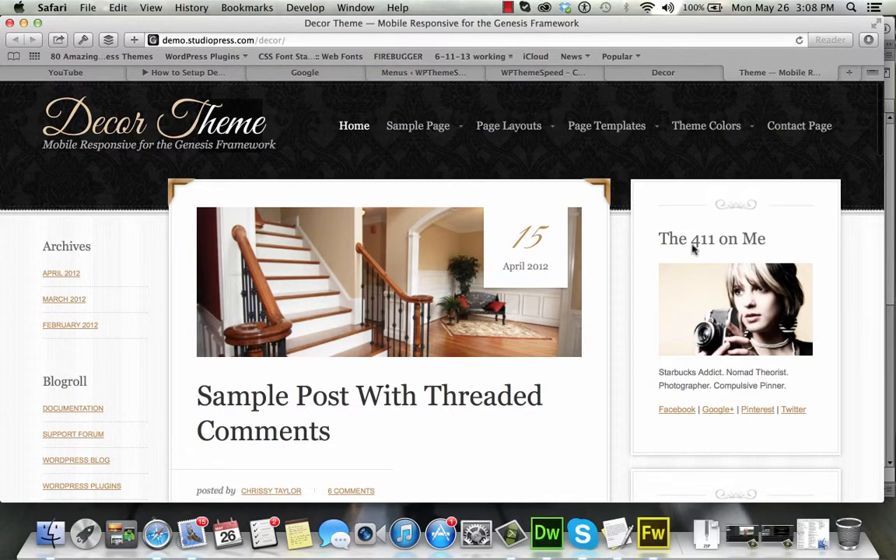
scroll(695, 249, down, 15)
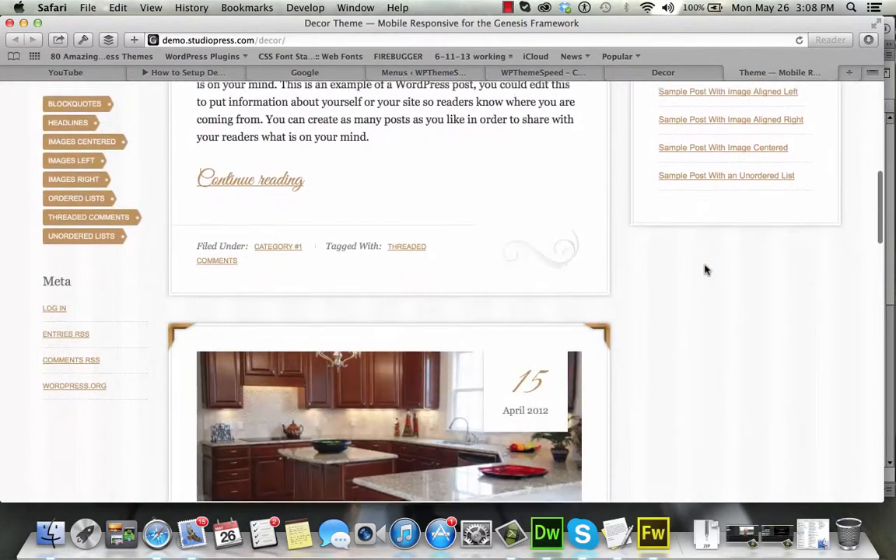
scroll(704, 268, up, 15)
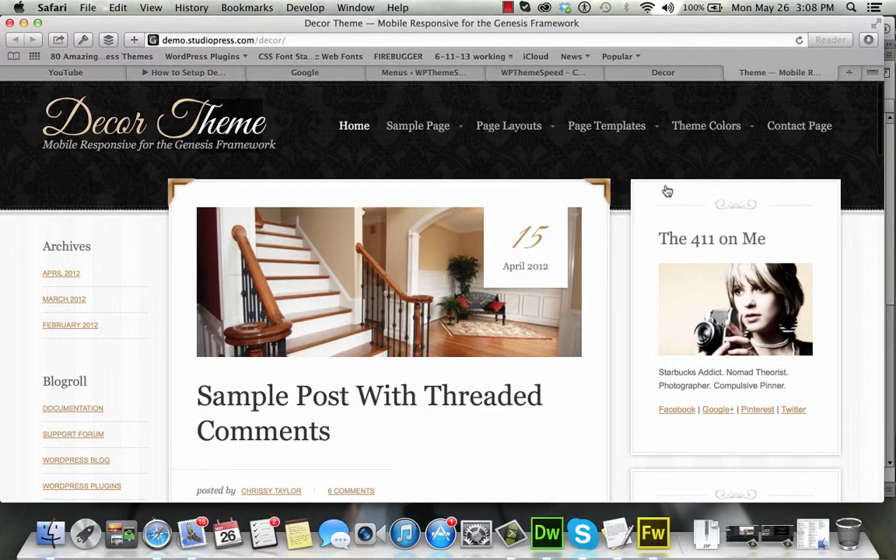
click(536, 72)
scroll(556, 299, down, 5)
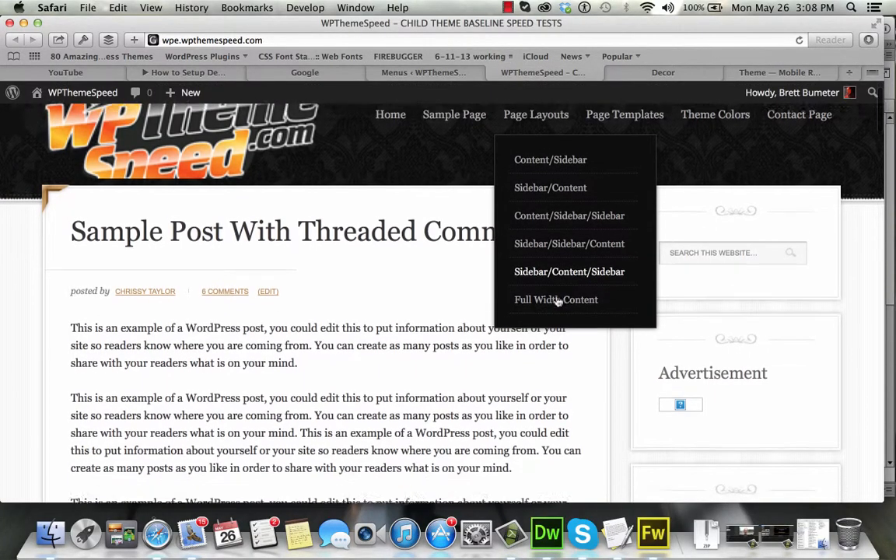
scroll(557, 300, up, 5)
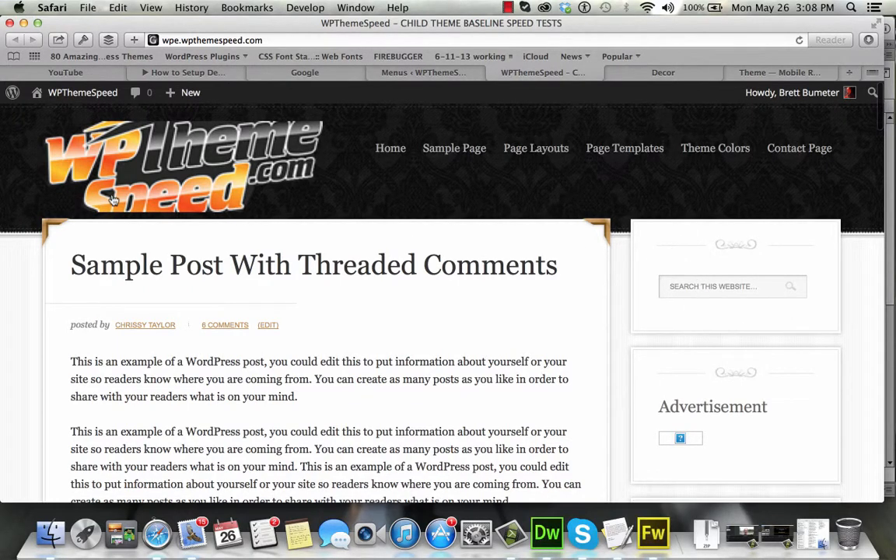
Step: In the WPThemeSpeed admin's Genesis Theme Settings, set the default layout to sidebar, content, sidebar and save the settings
click(393, 74)
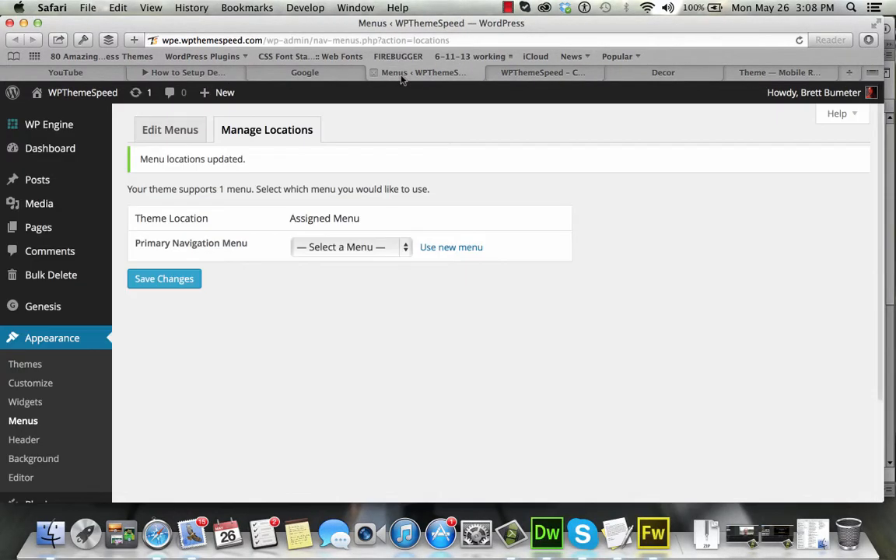
mouse_move(88, 319)
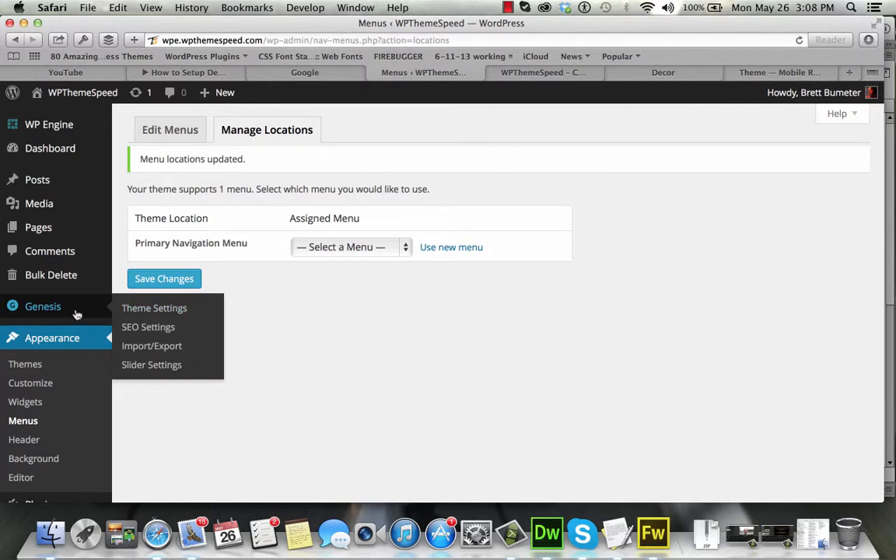
click(135, 311)
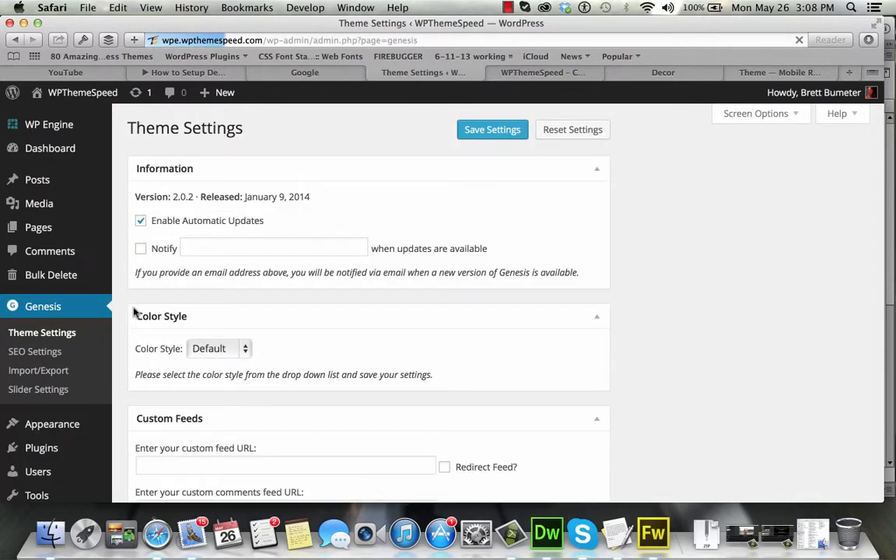
scroll(364, 342, down, 9)
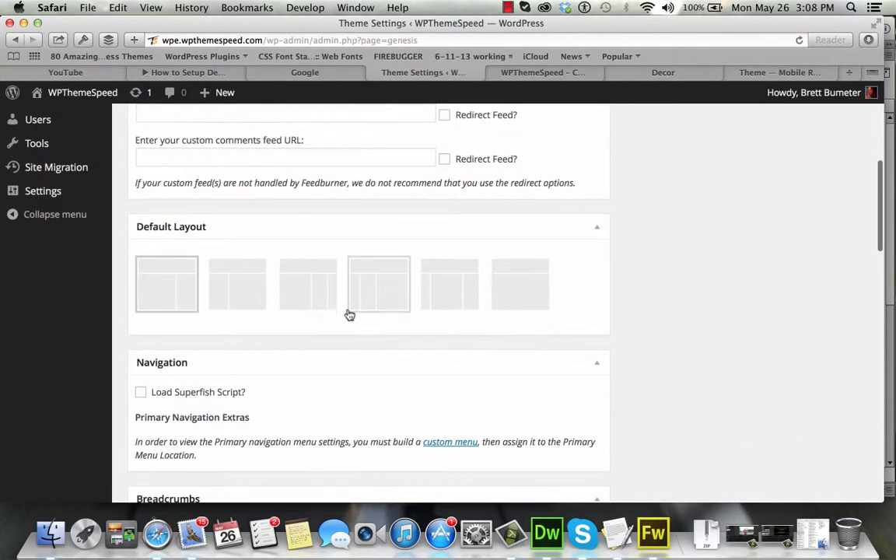
click(462, 297)
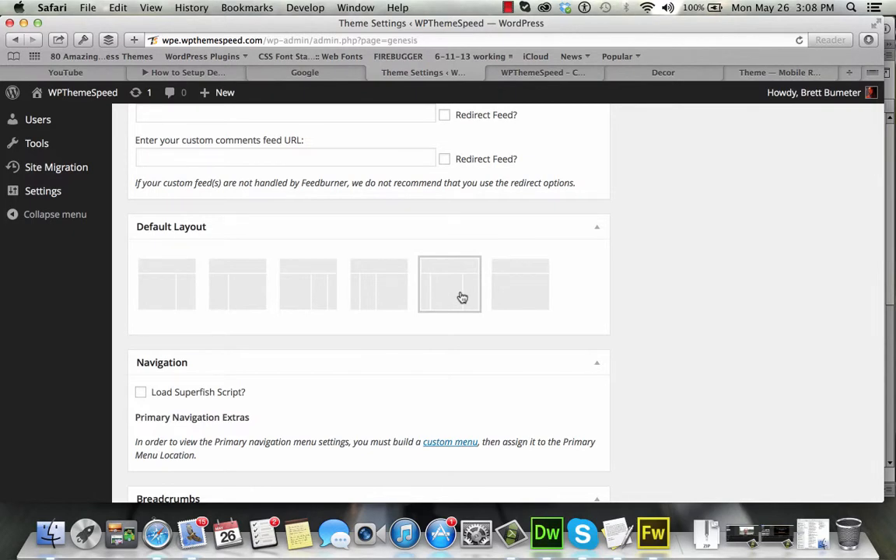
scroll(461, 297, down, 6)
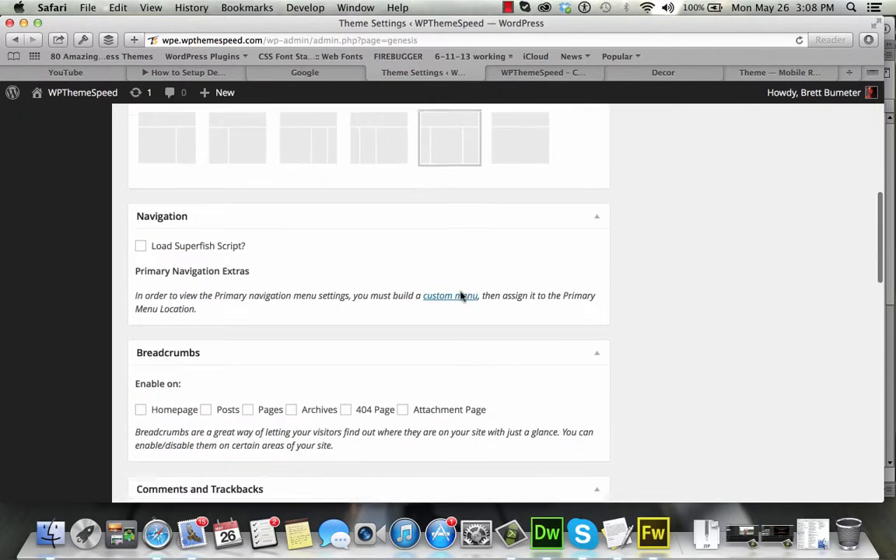
scroll(461, 297, down, 17)
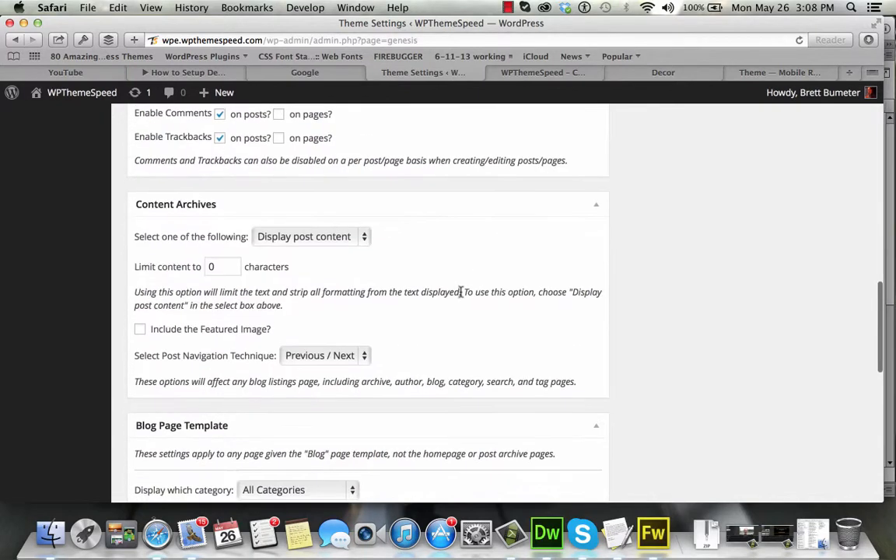
scroll(461, 296, down, 7)
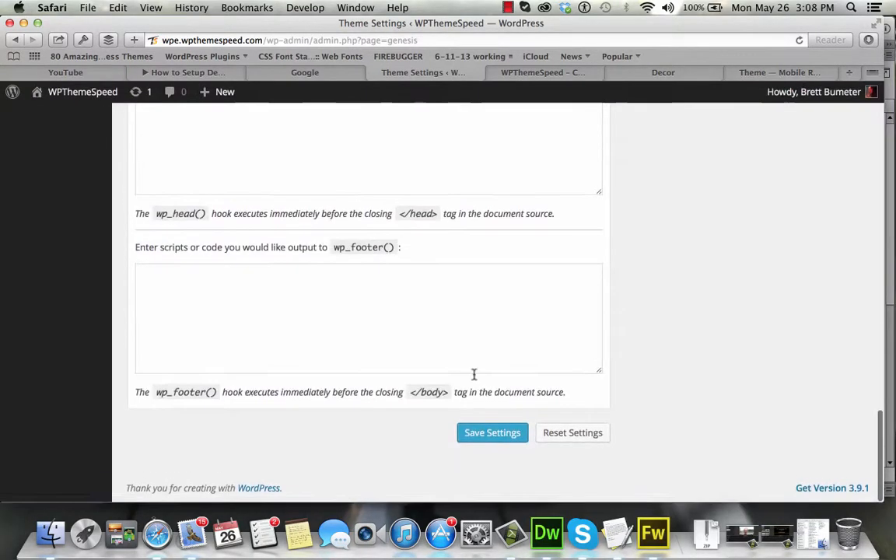
click(491, 434)
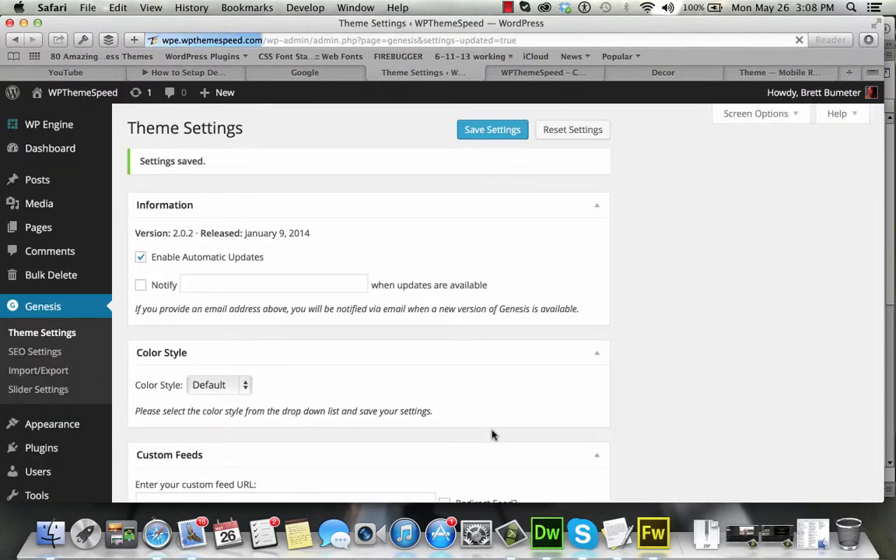
Step: Reload the WPThemeSpeed front page to check the three-column layout
click(544, 74)
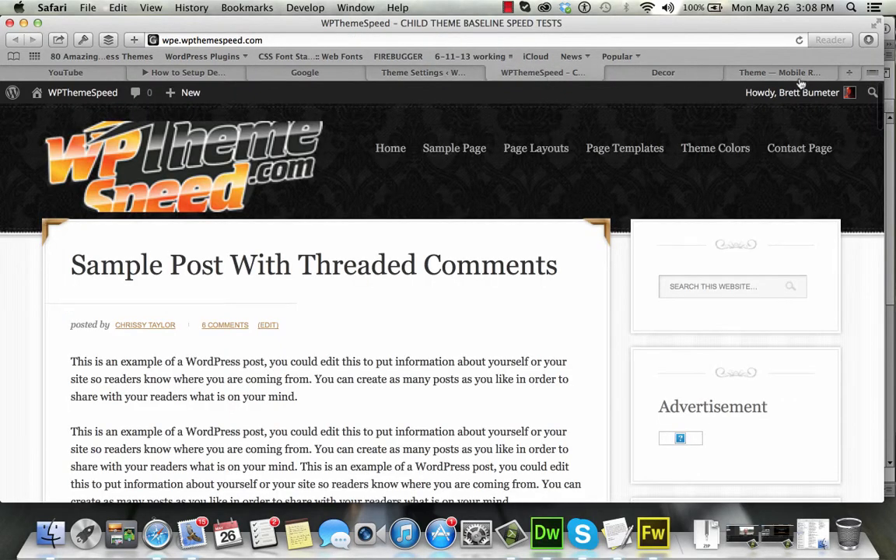
key(super+l)
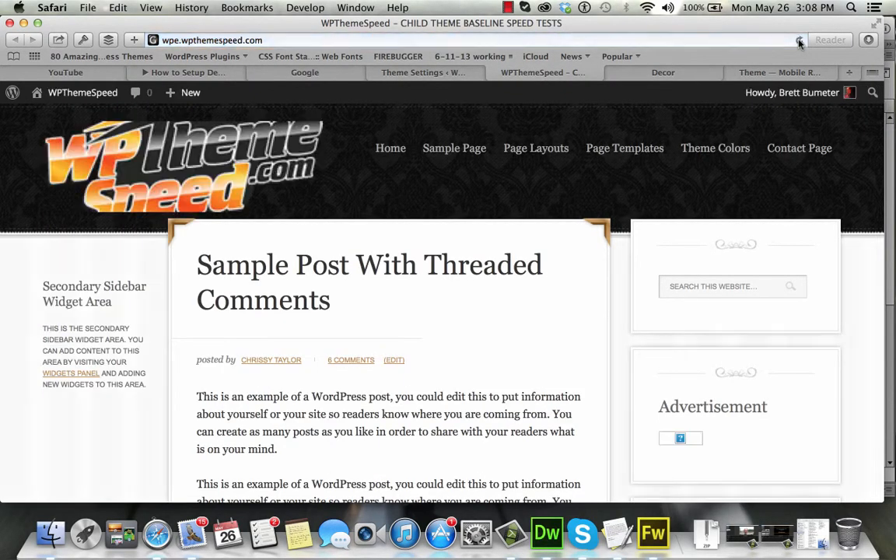
mouse_move(752, 148)
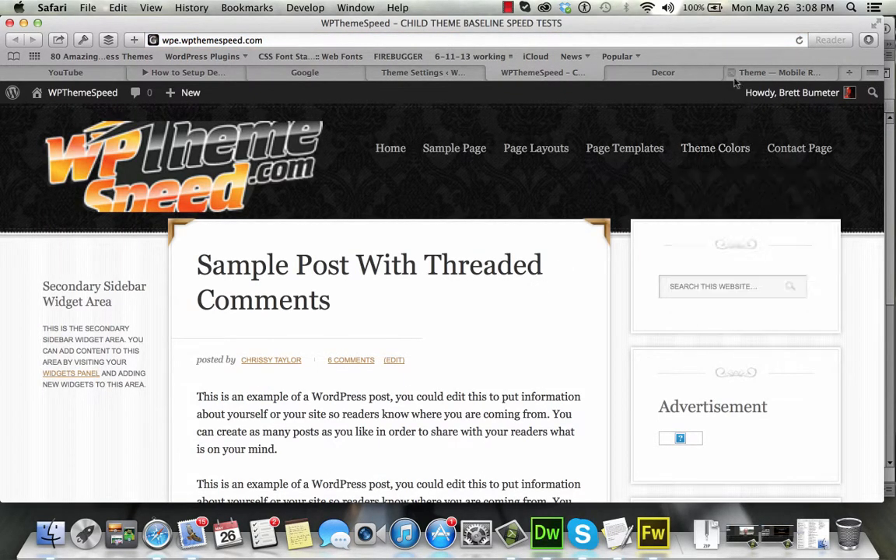
Step: Examine which widgets the Decor demo site uses in its primary and secondary sidebars
click(758, 74)
scroll(444, 416, down, 5)
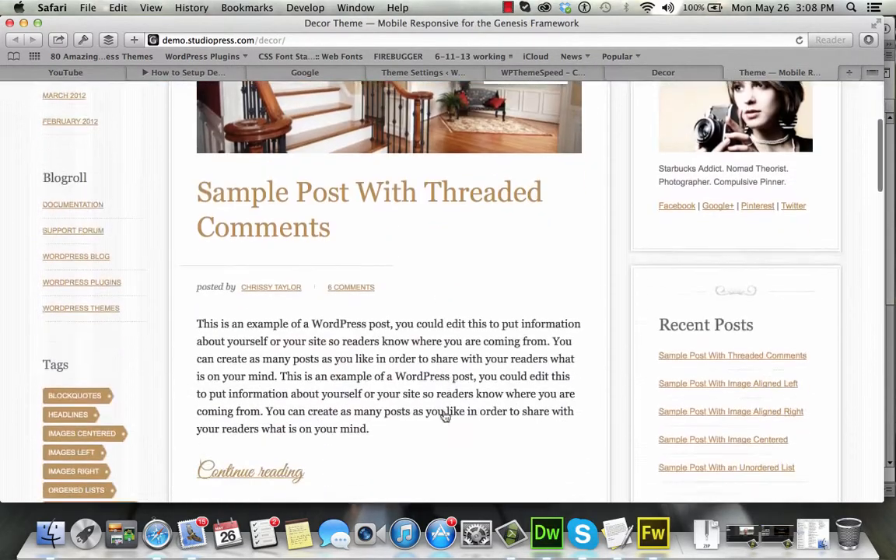
scroll(445, 417, down, 5)
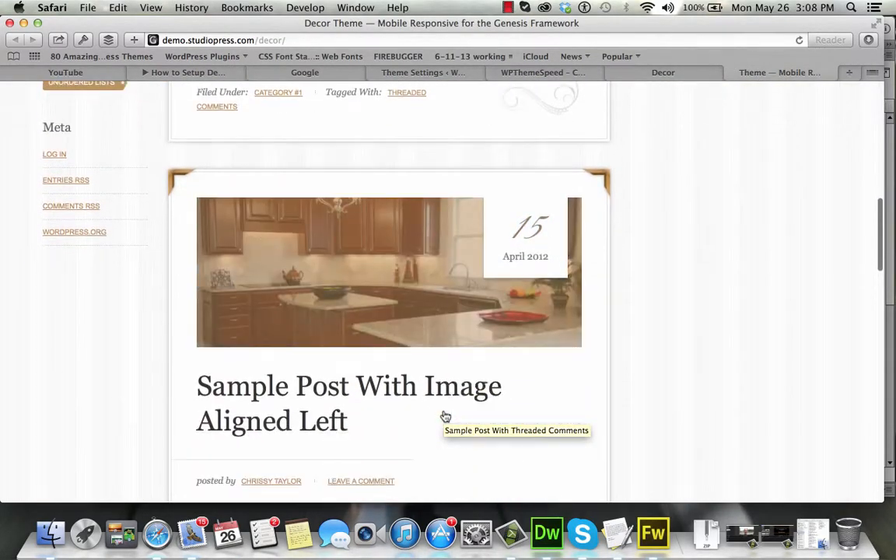
scroll(445, 417, up, 6)
scroll(445, 417, down, 3)
scroll(445, 417, up, 6)
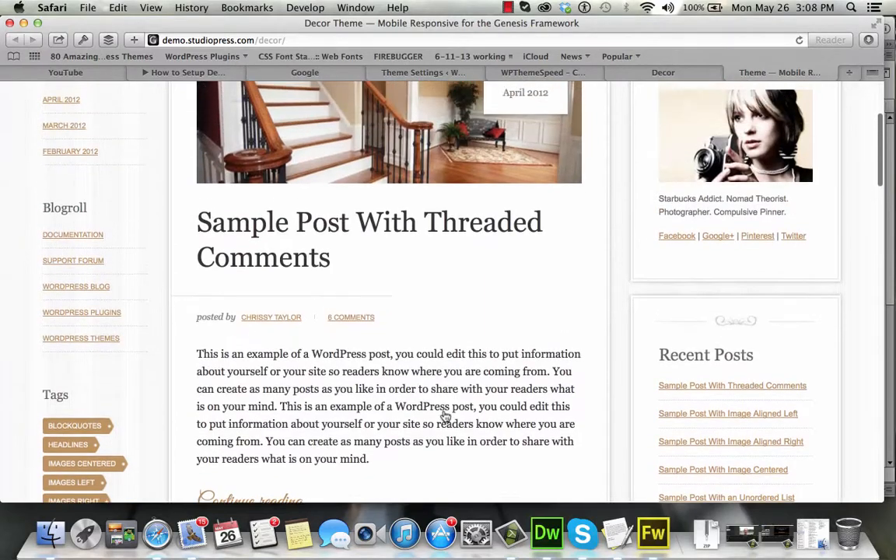
scroll(444, 416, down, 8)
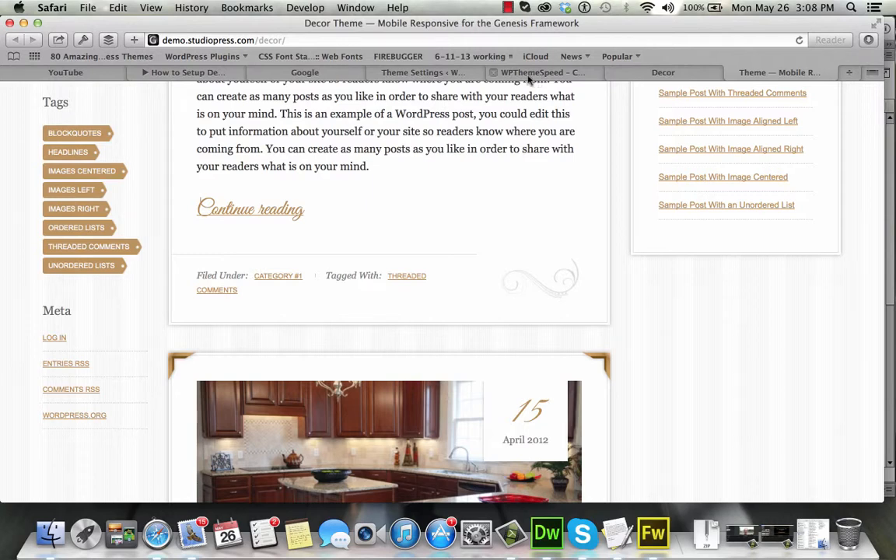
Step: Open the WPThemeSpeed admin's Widgets page and expand the Primary Sidebar area
click(433, 74)
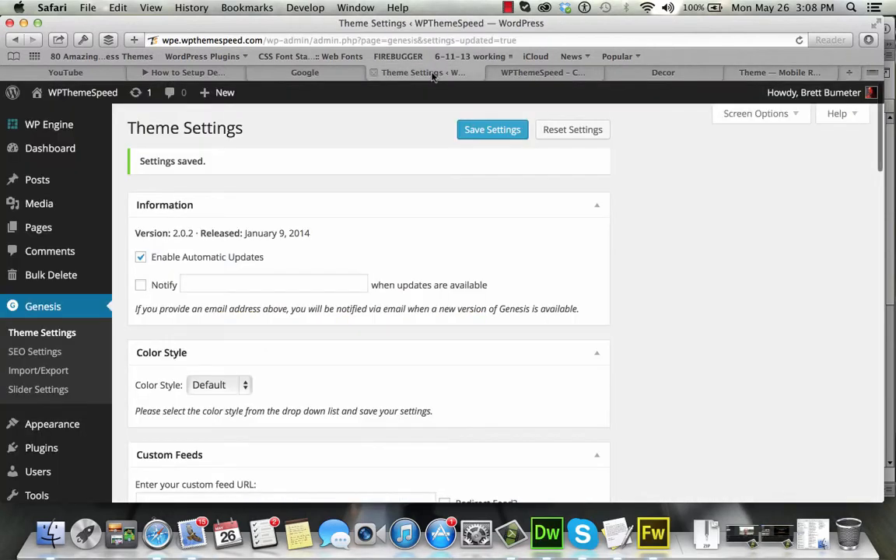
mouse_move(70, 424)
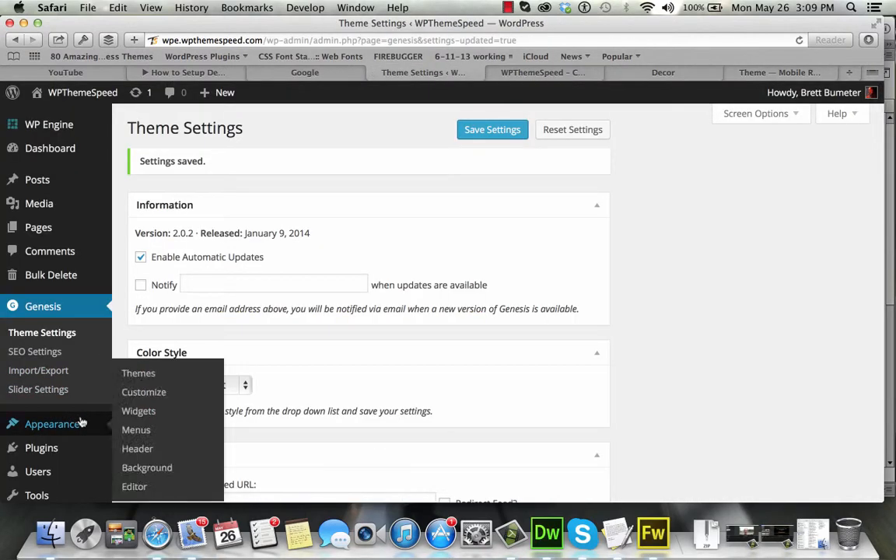
click(140, 412)
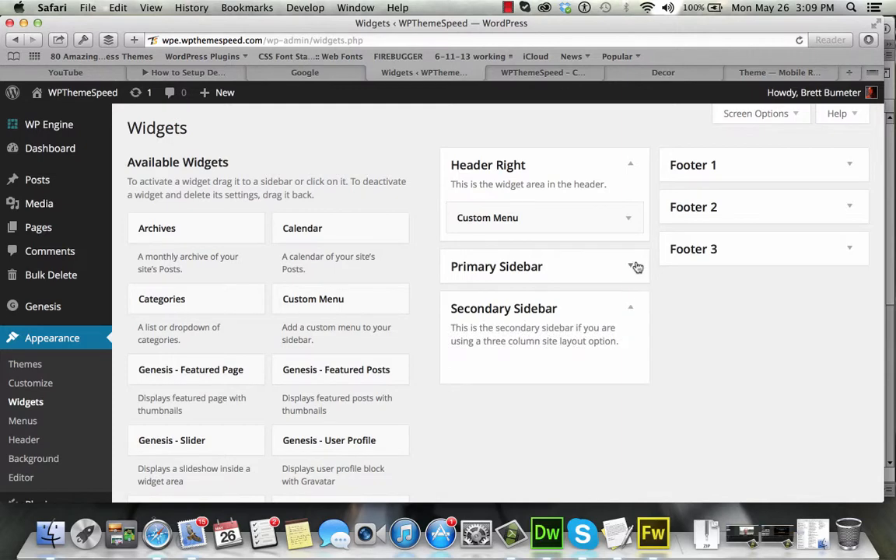
click(634, 266)
Step: Check where the Secondary Sidebar widget area sits on the WPThemeSpeed front page, then return to the Widgets page
click(502, 73)
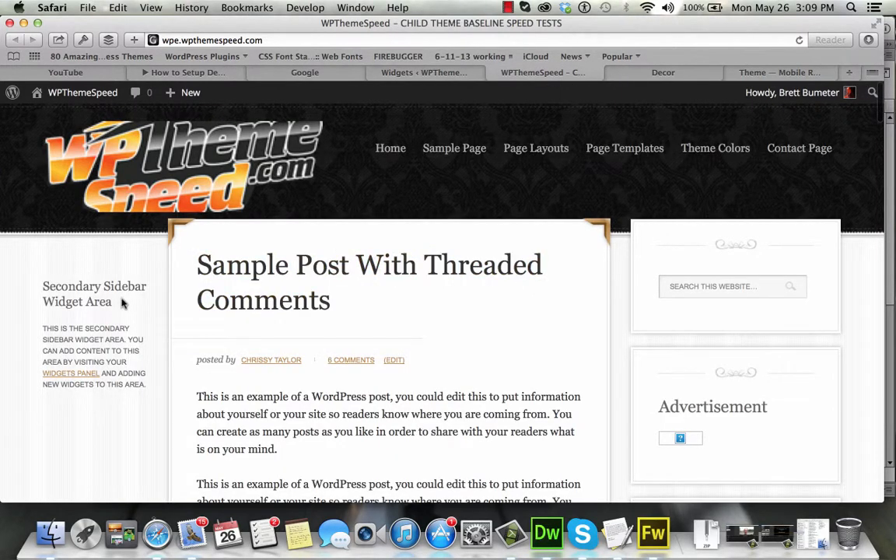
drag(123, 303, 43, 284)
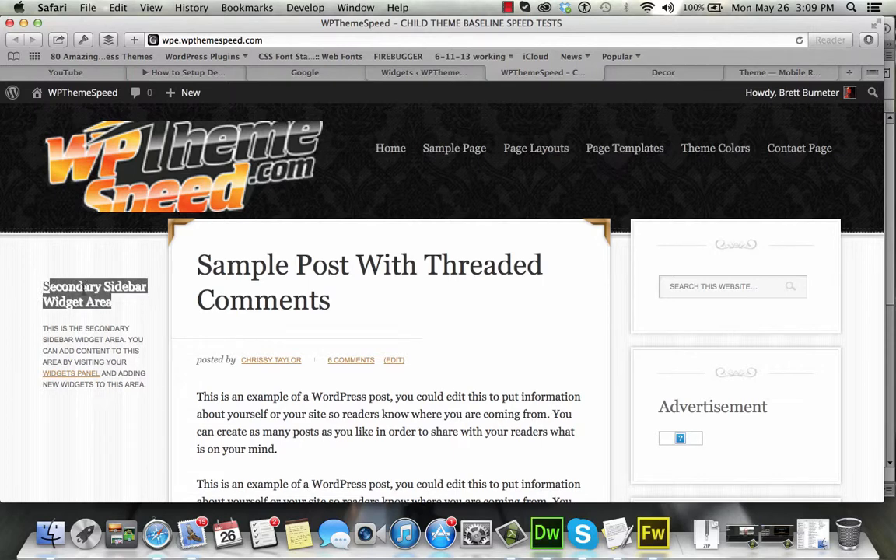
click(425, 72)
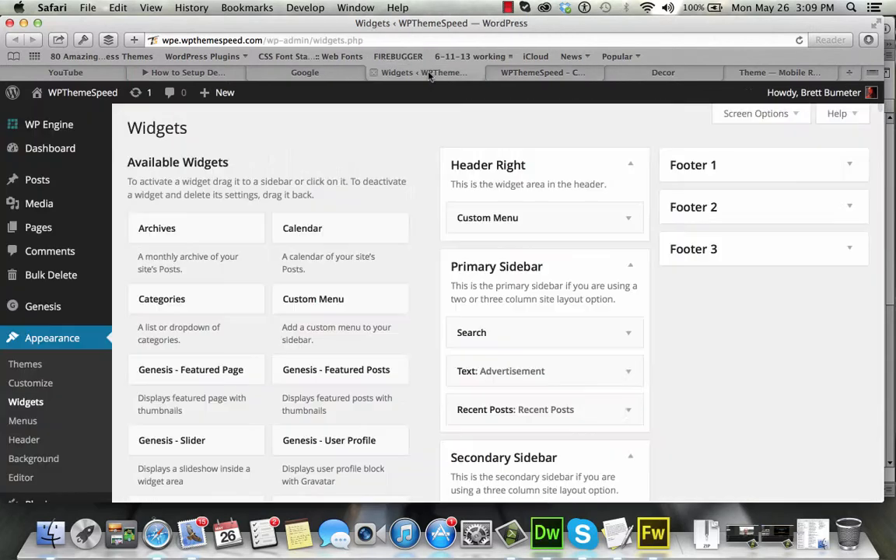
Step: Delete the Recent Posts, Advertisement text and Search widgets from the Primary Sidebar
scroll(716, 381, down, 3)
scroll(716, 381, down, 3)
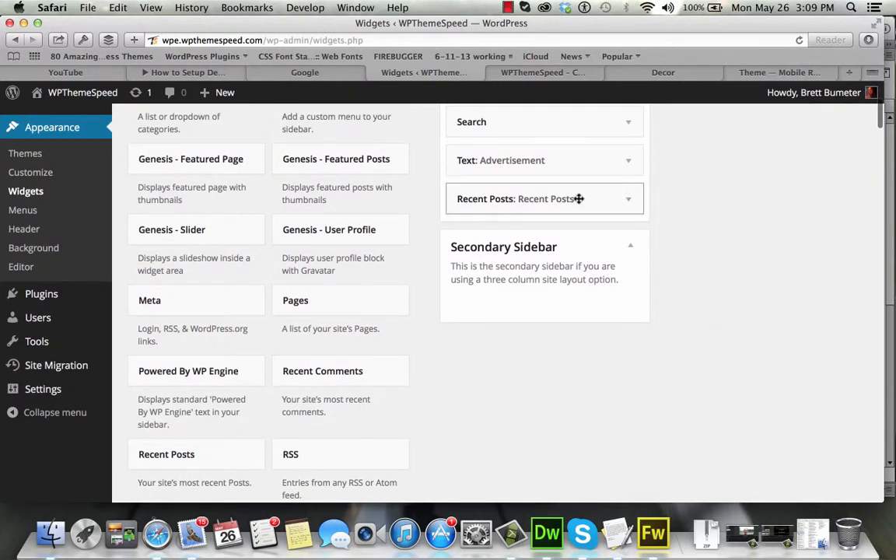
click(631, 200)
click(472, 325)
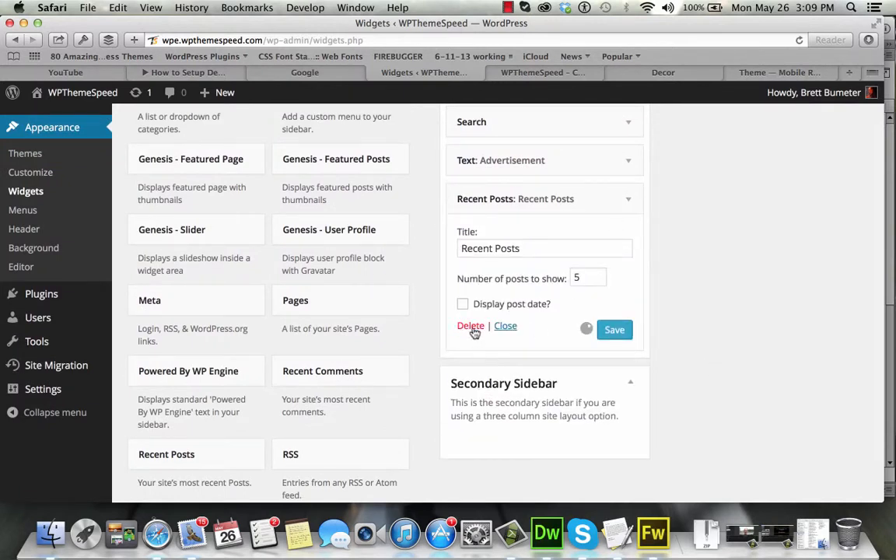
click(626, 164)
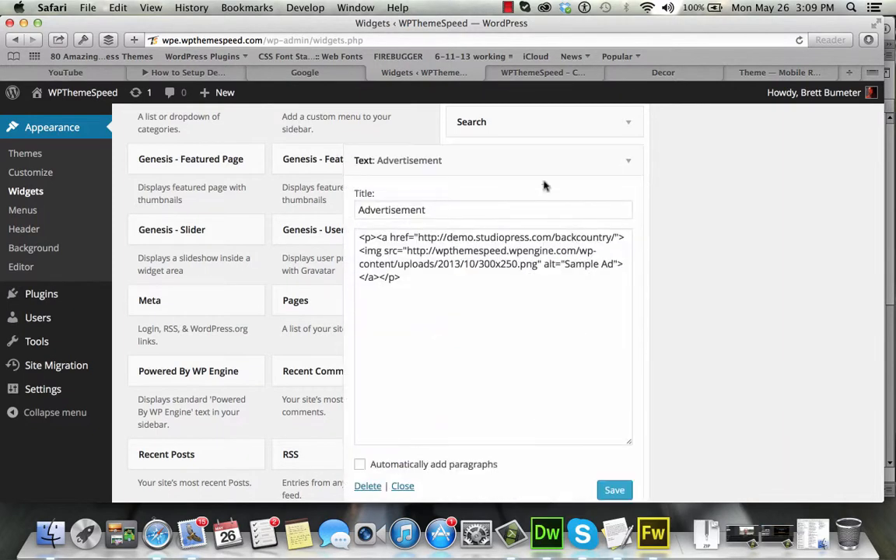
click(365, 485)
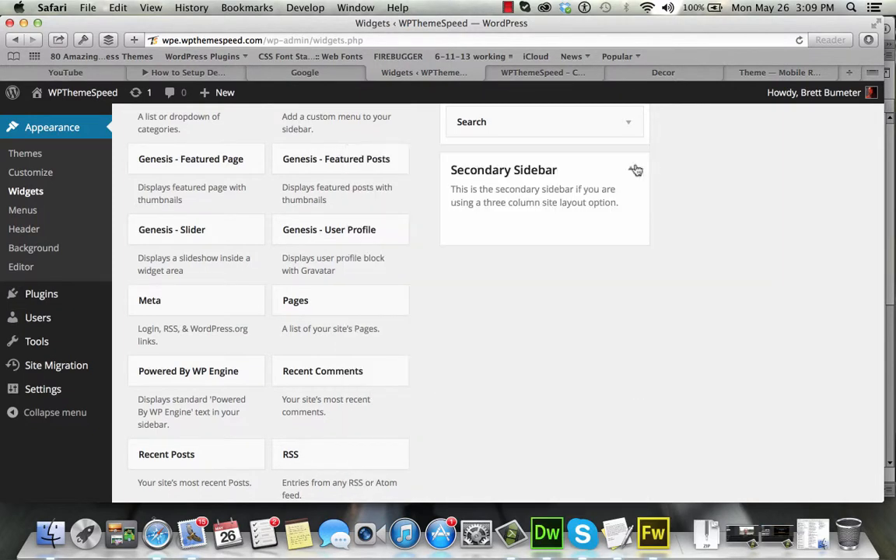
click(630, 124)
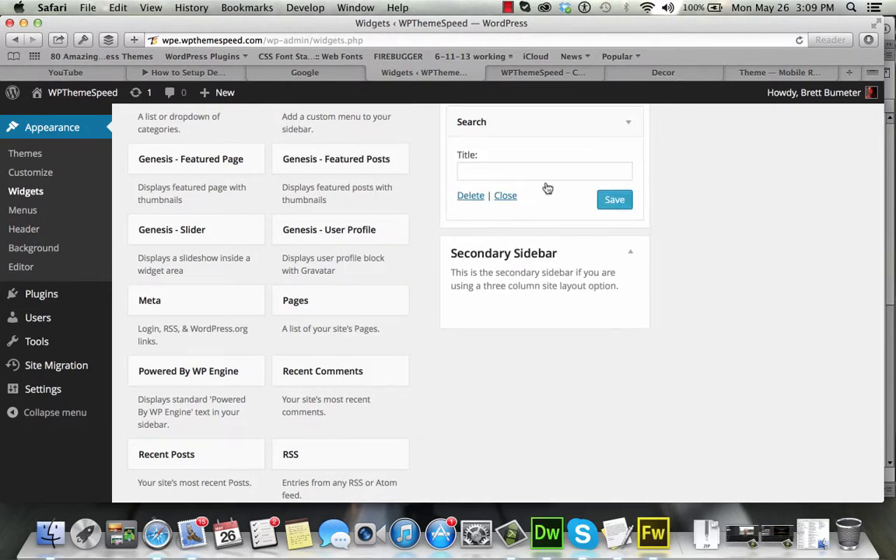
click(468, 199)
Step: Reload the WPThemeSpeed front page and compare its sidebars with those on the Decor demo site
click(580, 75)
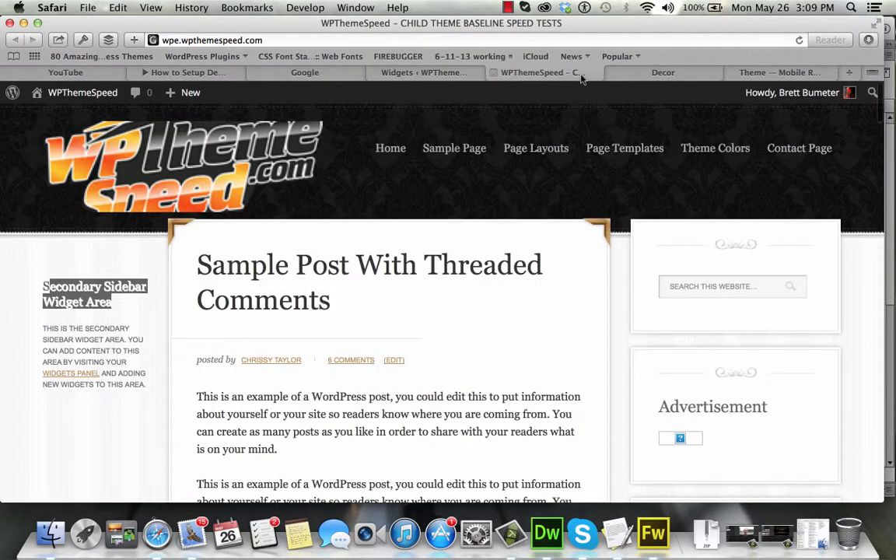
click(798, 41)
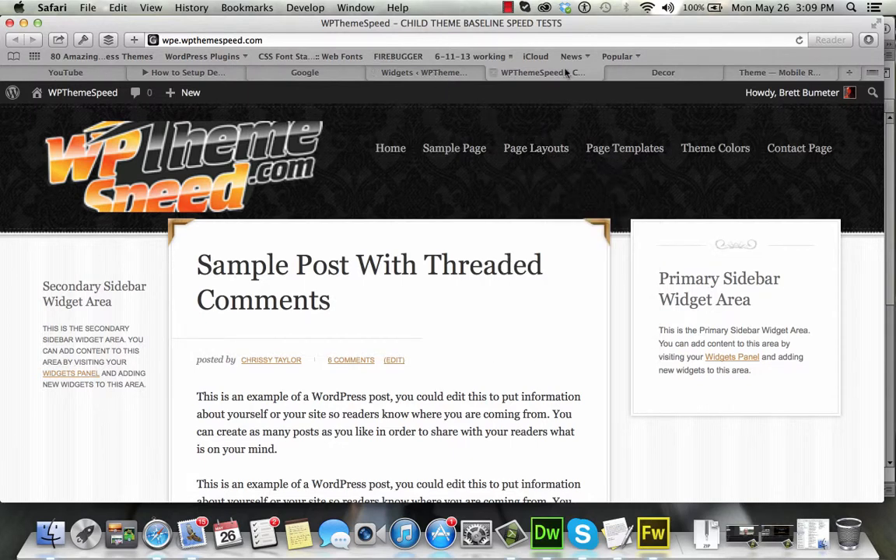
click(765, 74)
scroll(366, 211, up, 5)
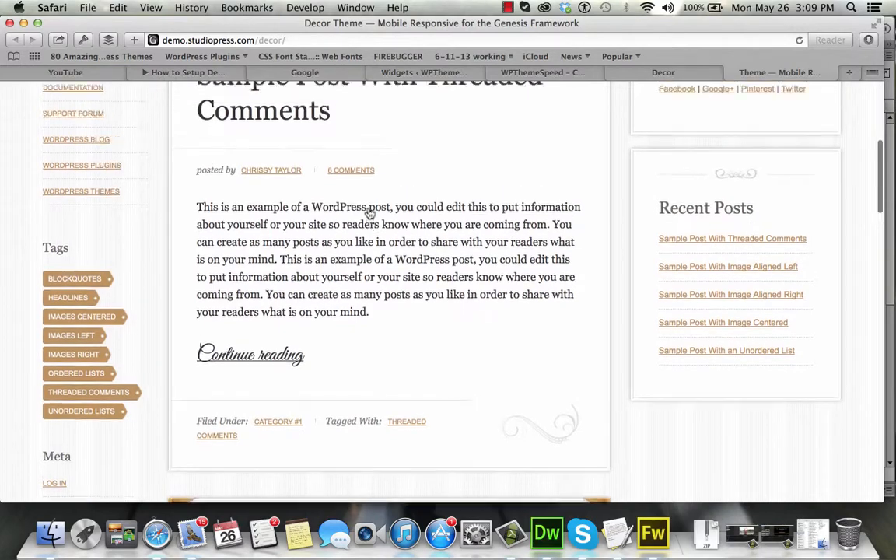
scroll(369, 212, up, 5)
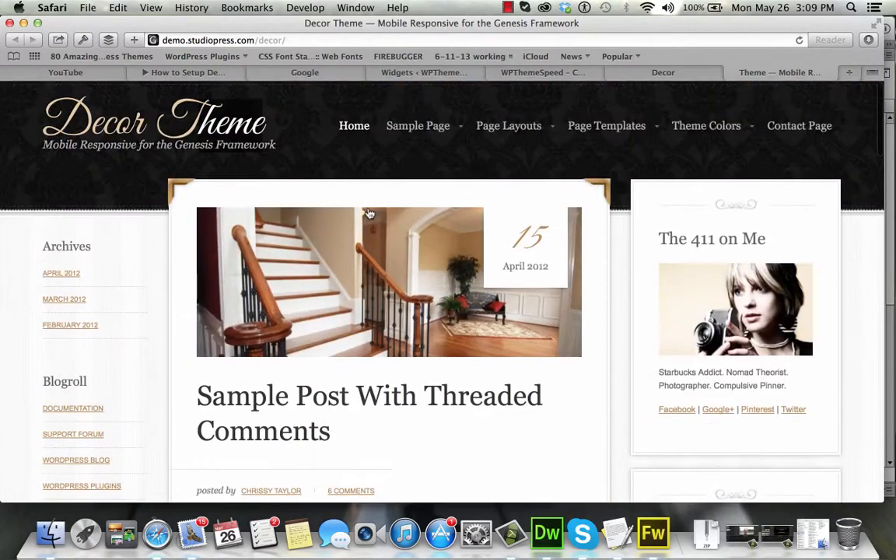
Step: On the WPThemeSpeed Widgets page, add a Meta widget to the Secondary Sidebar and a Tag Cloud widget above it
click(447, 74)
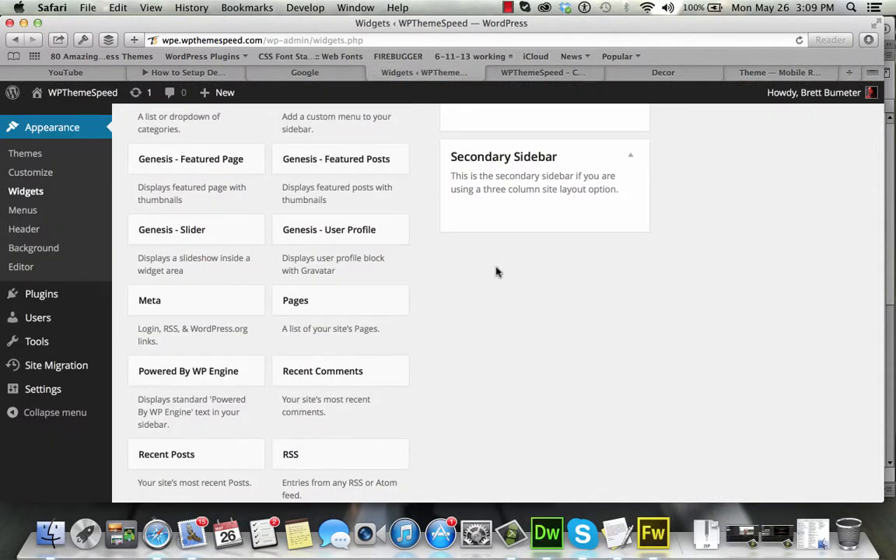
drag(227, 296, 530, 184)
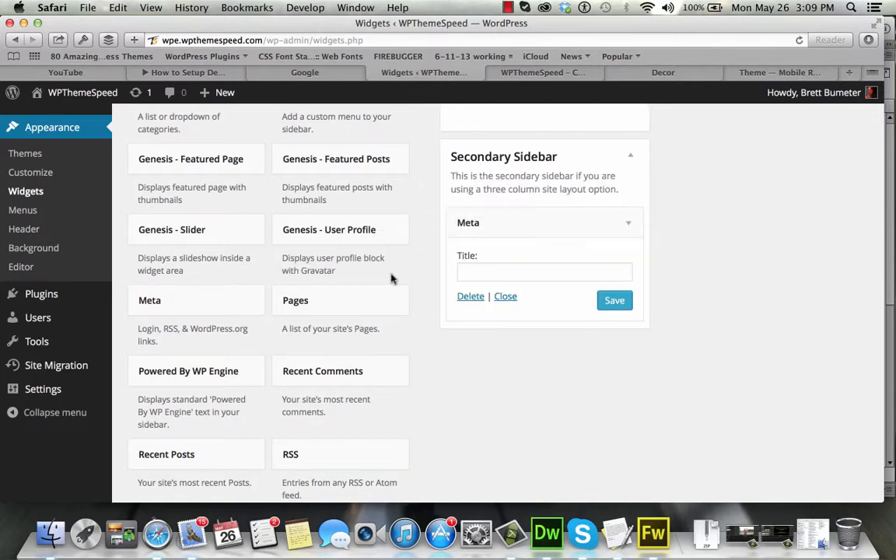
scroll(392, 280, down, 5)
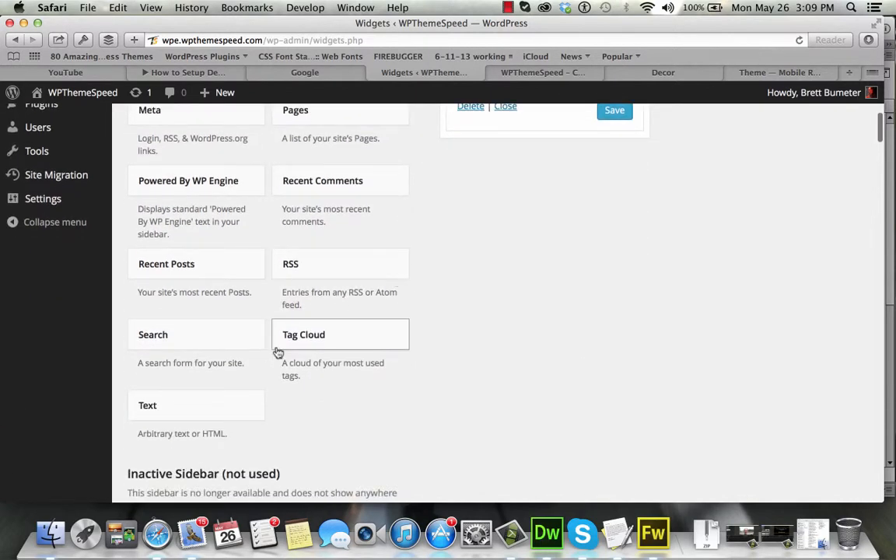
drag(322, 335, 498, 224)
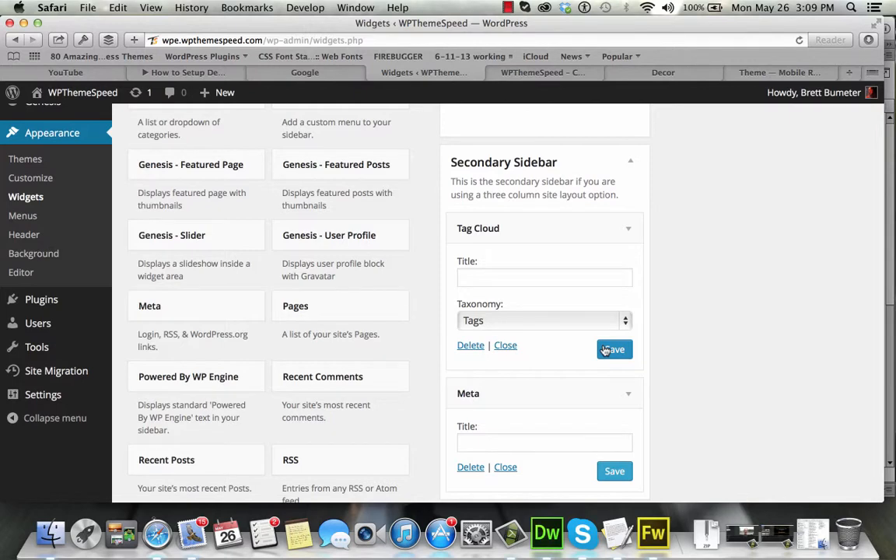
Step: Add an Archives widget to the Secondary Sidebar, above the Tag Cloud widget
scroll(372, 319, up, 3)
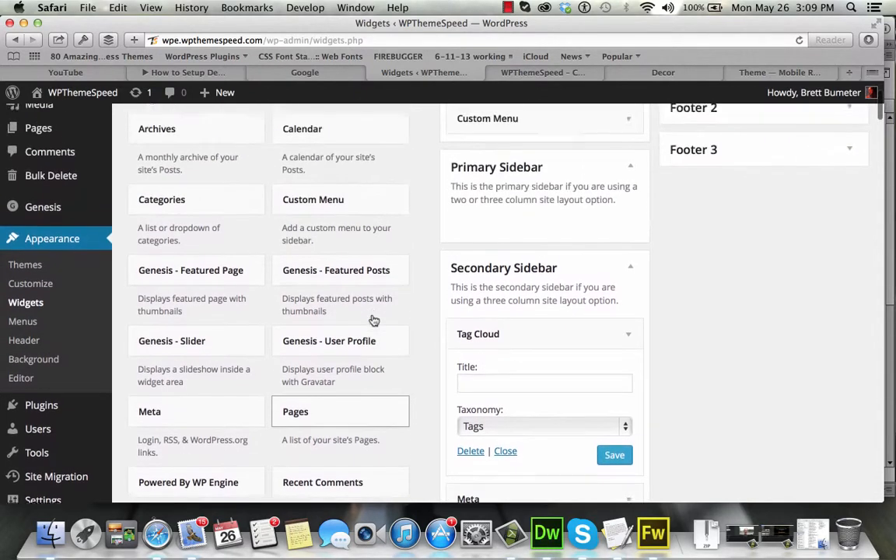
scroll(373, 320, up, 2)
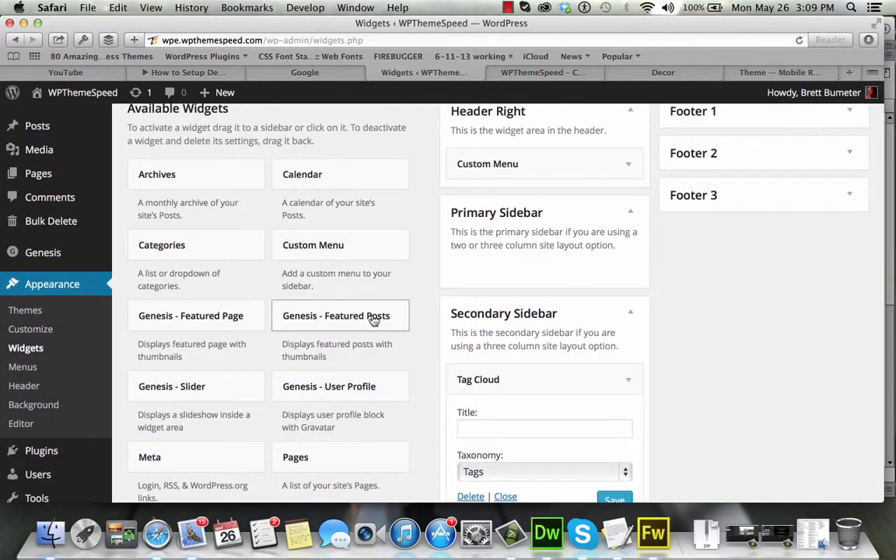
drag(225, 172, 539, 359)
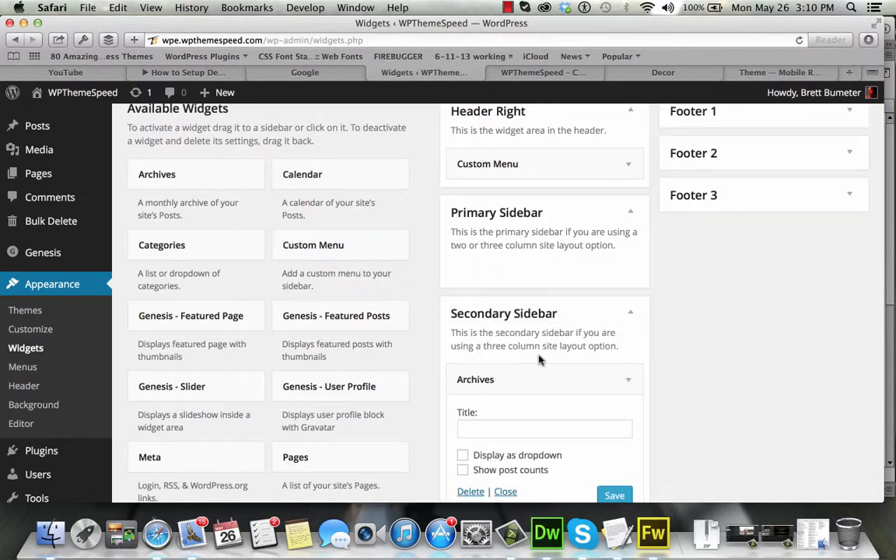
right_click(627, 378)
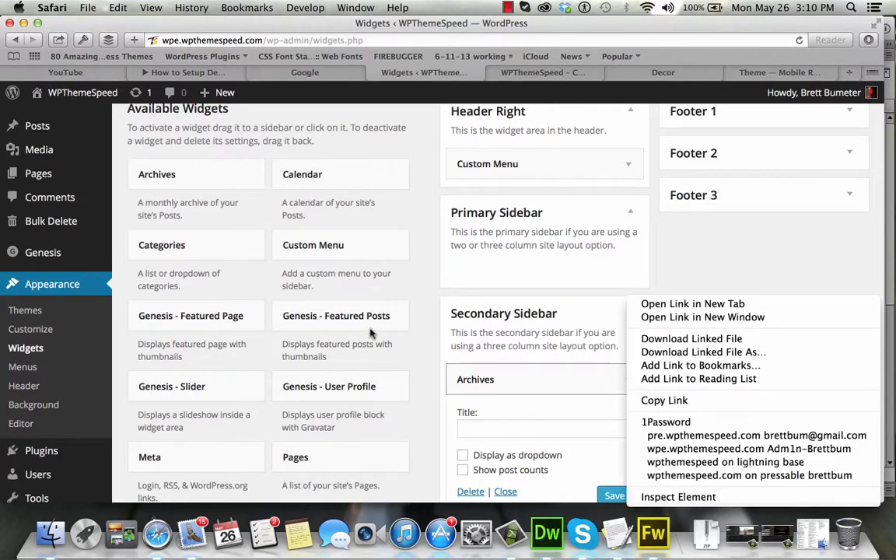
click(549, 74)
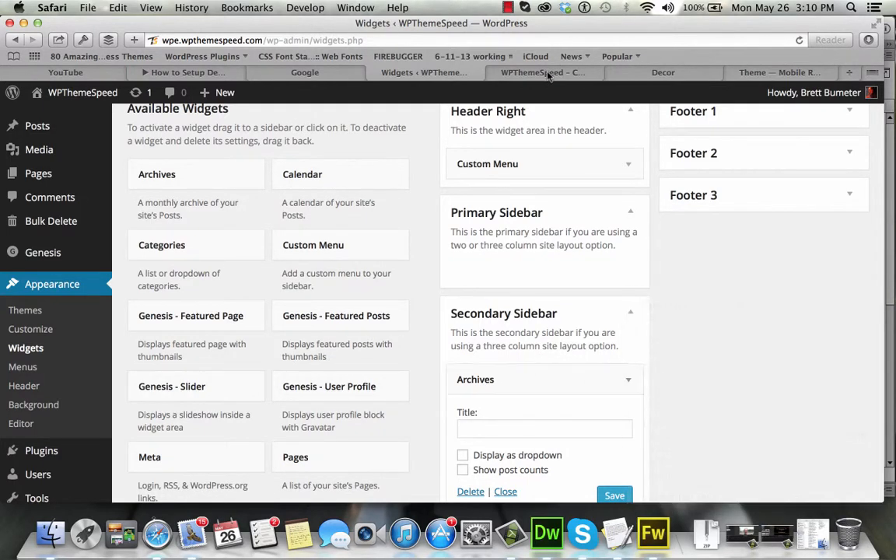
Step: Check the sidebar sections on the Decor demo site and look through the available WPThemeSpeed widgets for a Blogroll equivalent
click(703, 73)
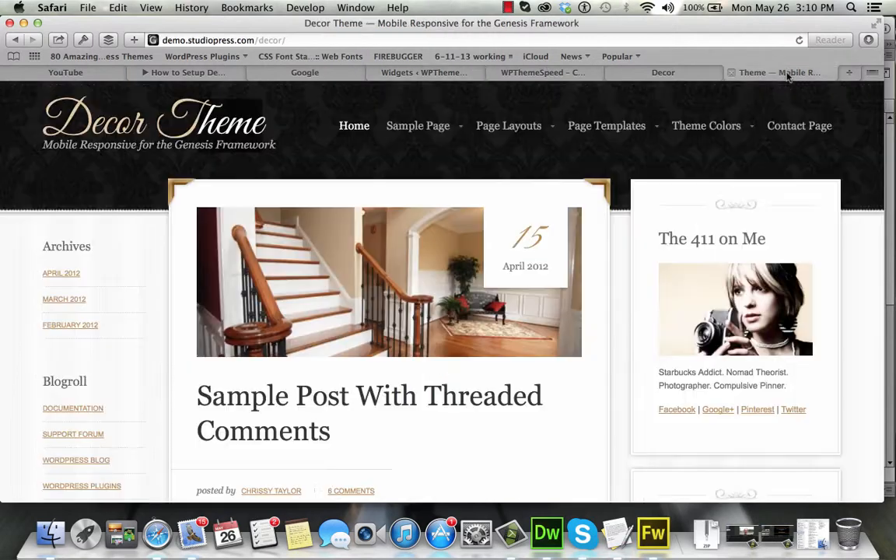
scroll(187, 336, down, 1)
scroll(186, 335, down, 2)
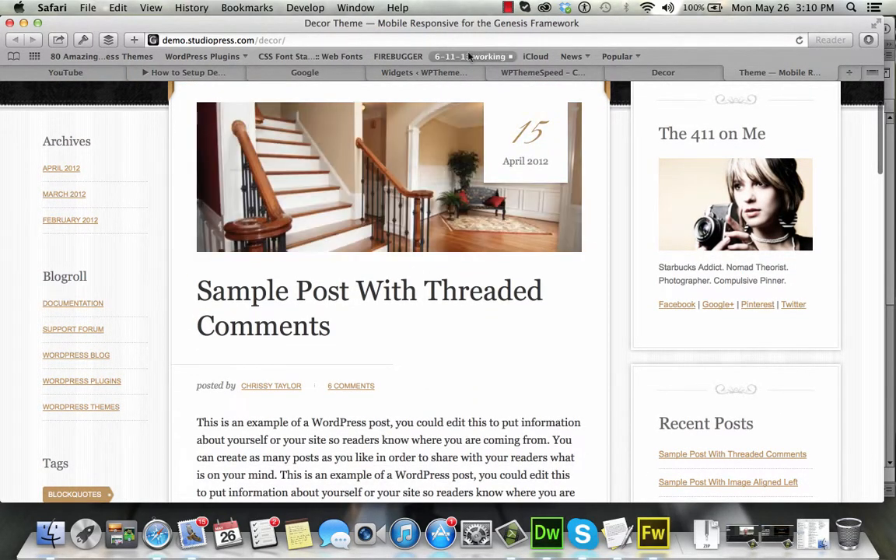
click(391, 74)
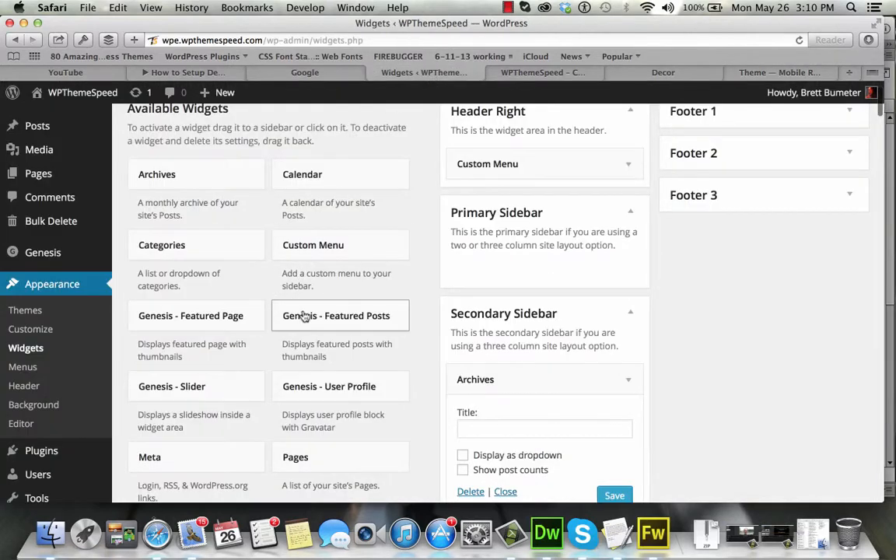
scroll(303, 314, down, 10)
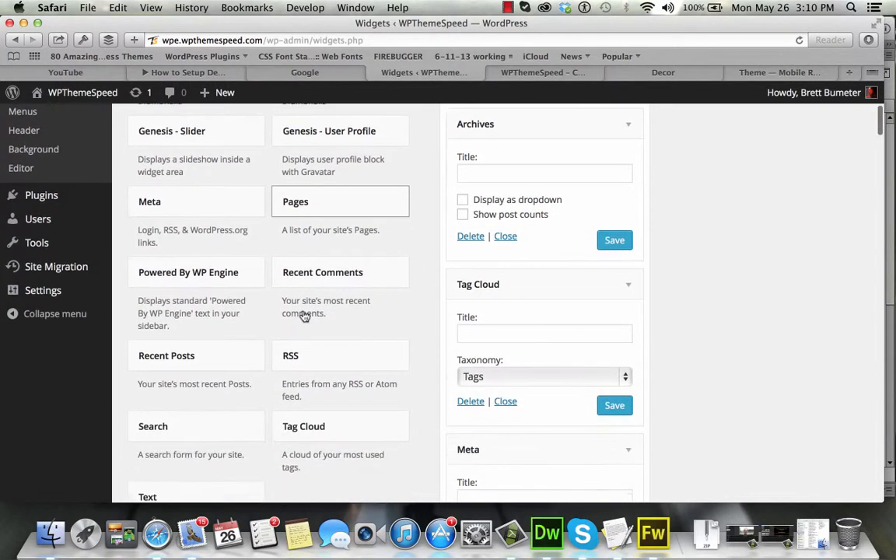
scroll(304, 311, down, 1)
scroll(303, 315, up, 5)
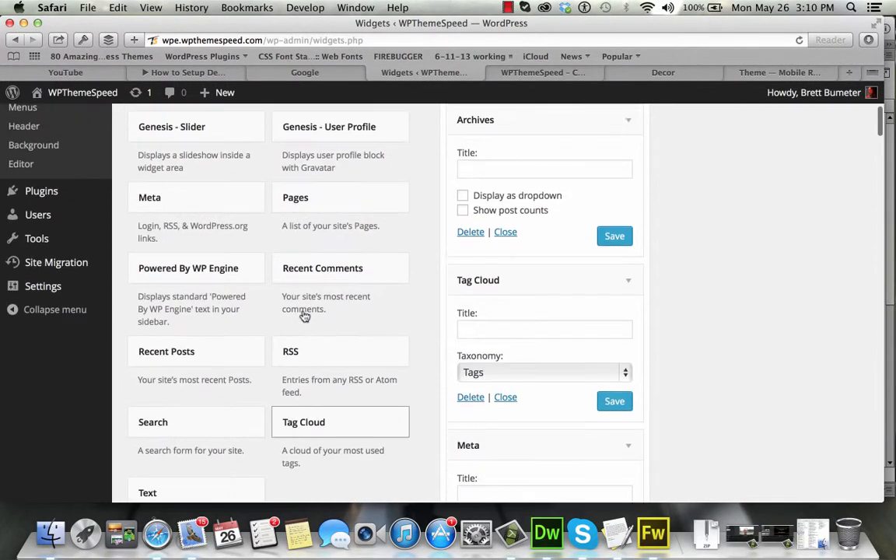
scroll(303, 311, up, 5)
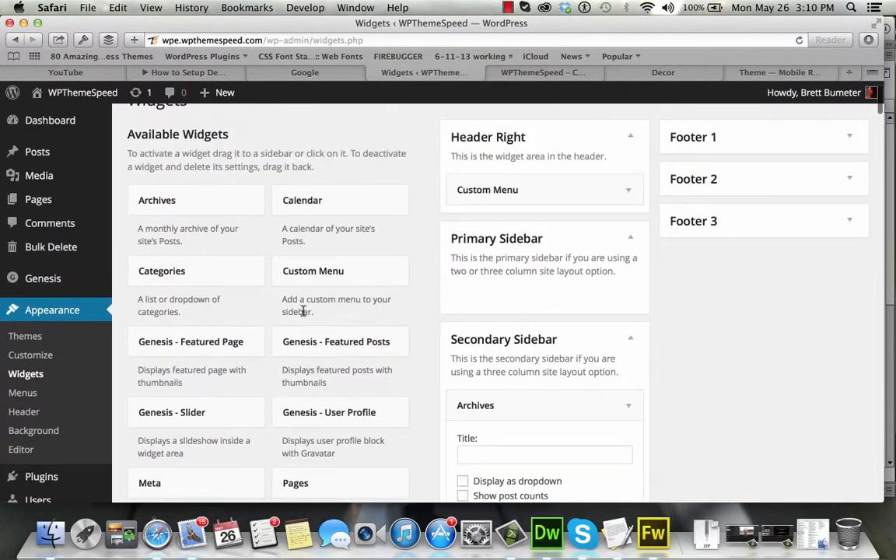
Step: Reload the WPThemeSpeed front page and check the Archives, Tags and Meta sections of its secondary sidebar
click(555, 74)
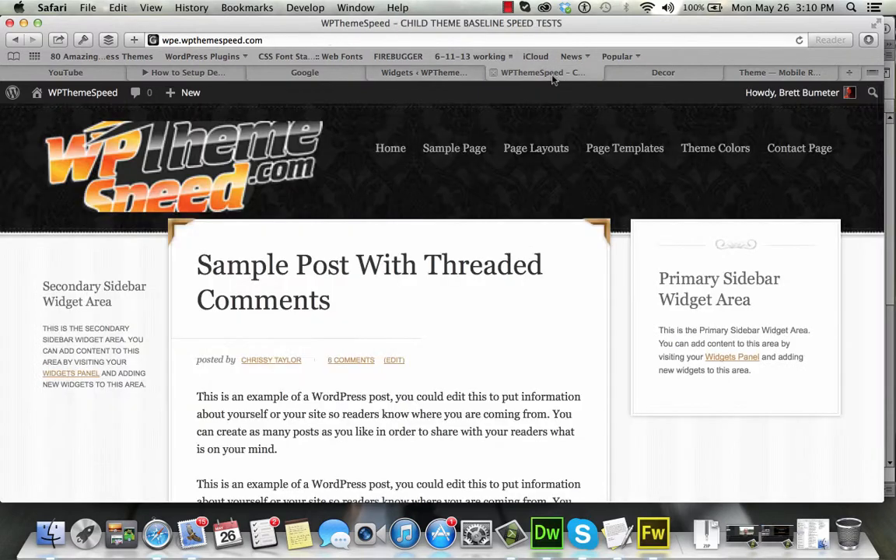
click(799, 40)
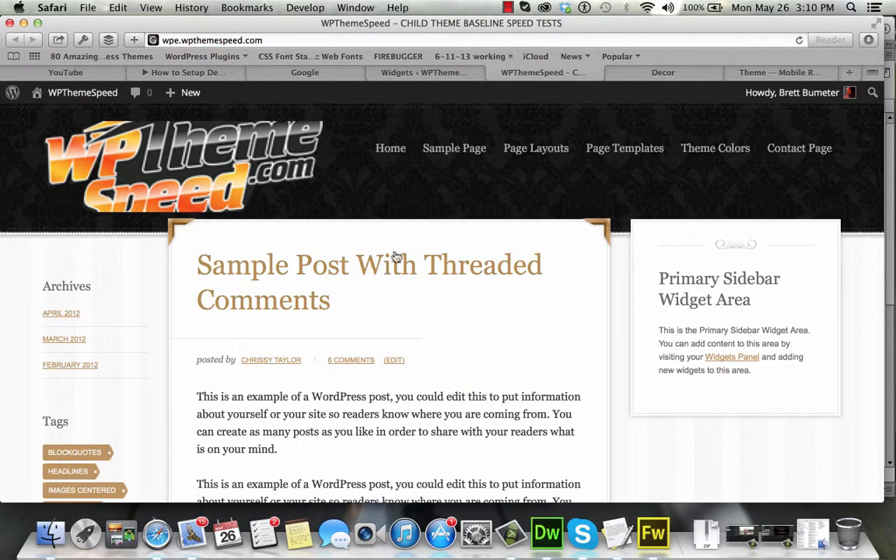
scroll(389, 260, down, 5)
scroll(374, 265, down, 2)
scroll(374, 265, up, 6)
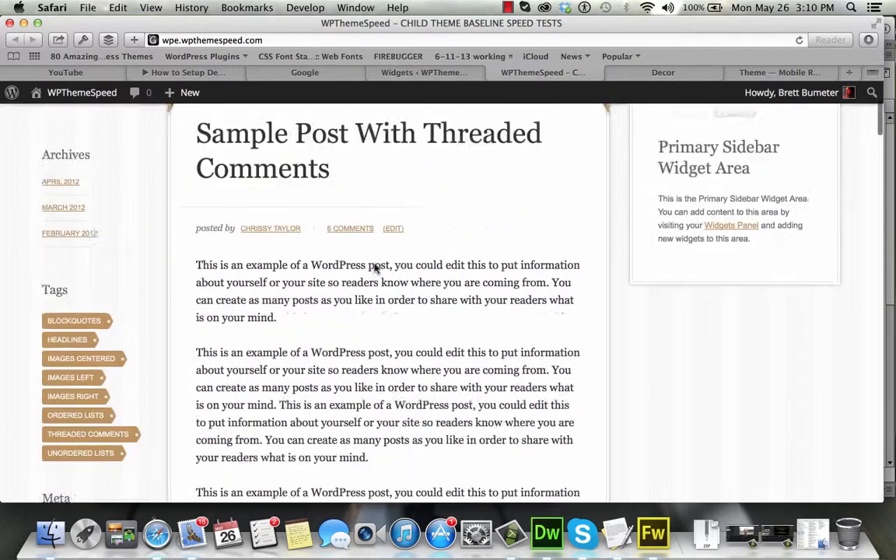
Step: Inspect the page markup of the Blogroll link list on the Decor demo site
click(756, 72)
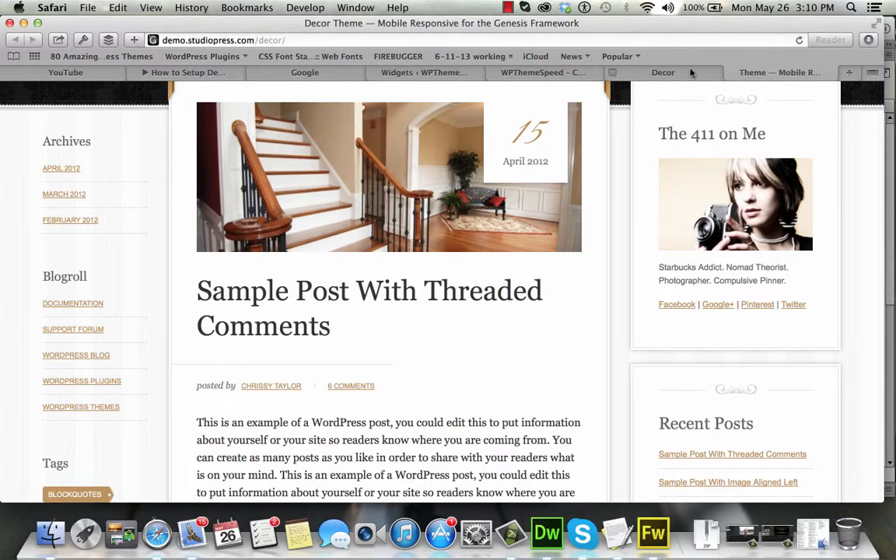
drag(134, 410, 43, 296)
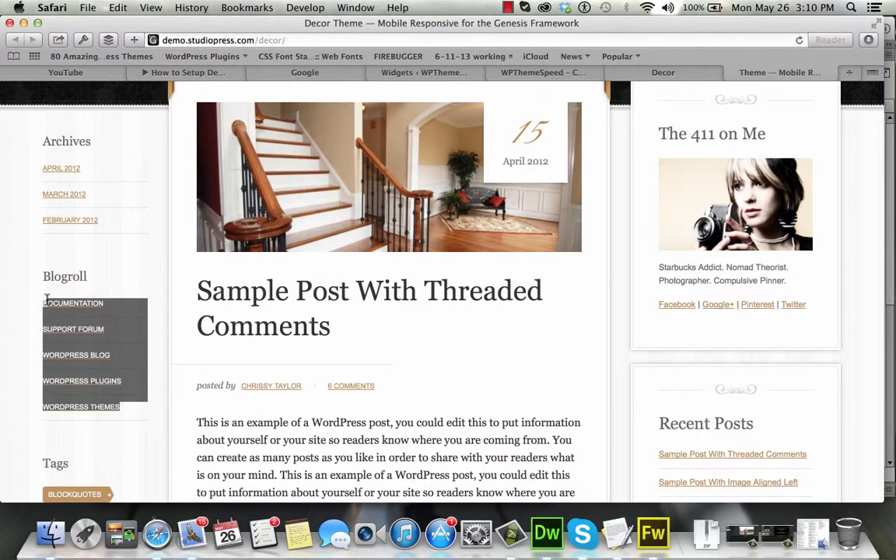
right_click(81, 310)
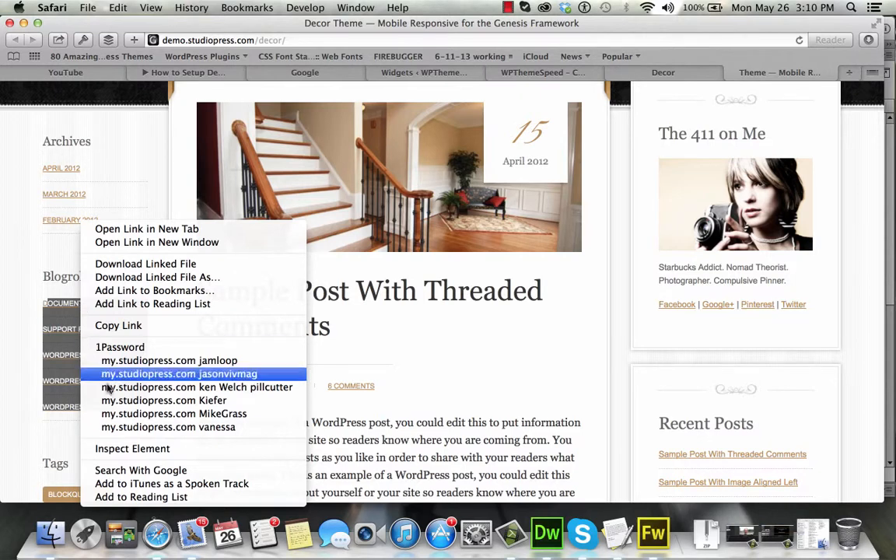
click(132, 449)
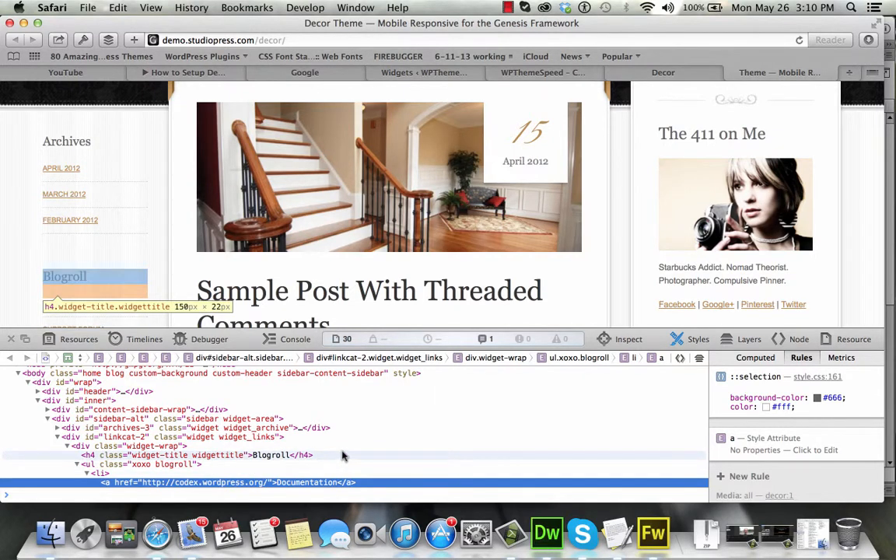
scroll(327, 454, down, 2)
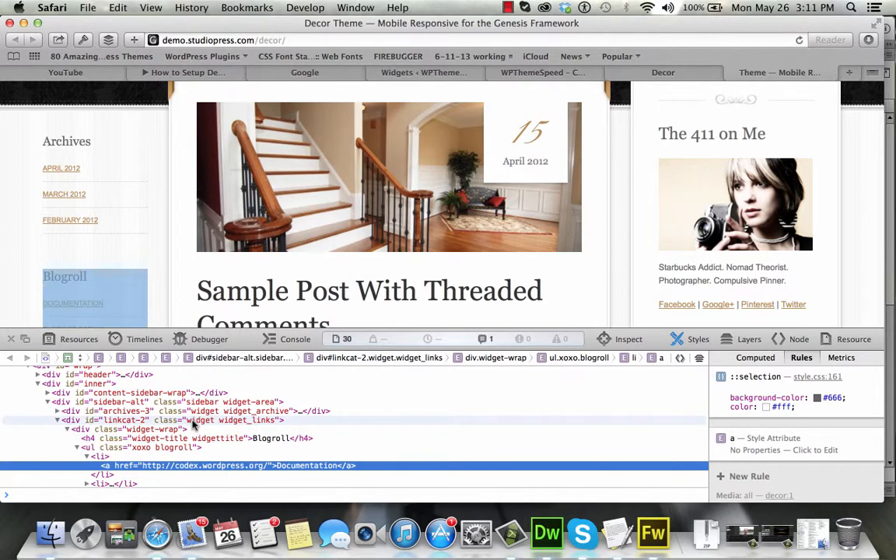
Step: On the WPThemeSpeed Widgets page, try a Categories widget at the head of the Secondary Sidebar and delete it again
click(425, 73)
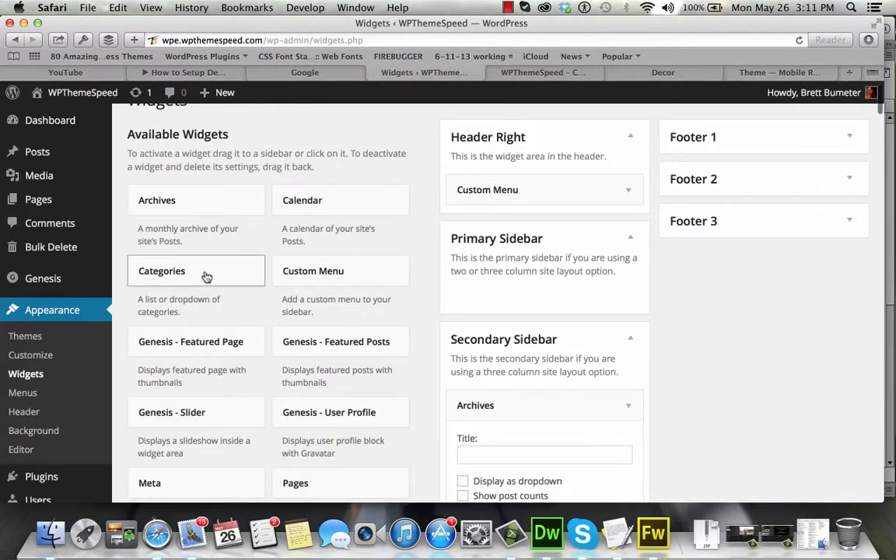
drag(206, 276, 578, 409)
scroll(577, 408, down, 5)
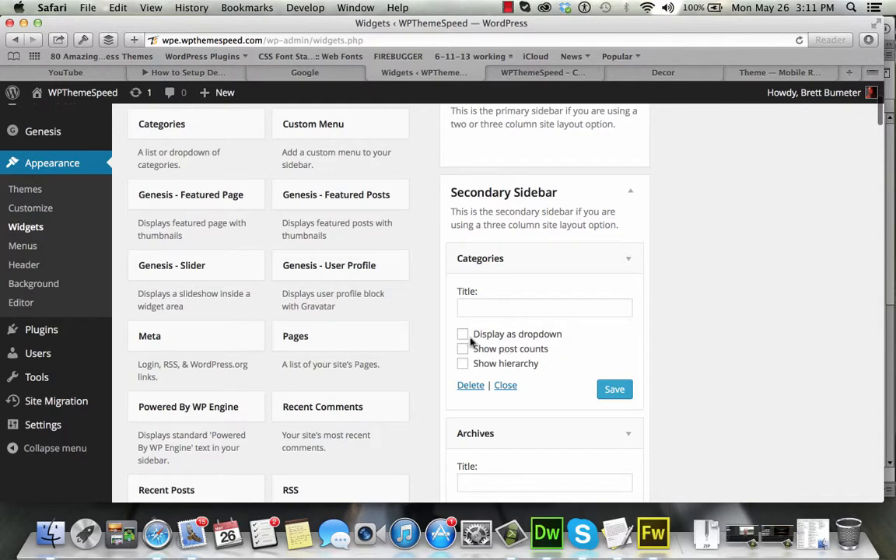
scroll(588, 370, down, 3)
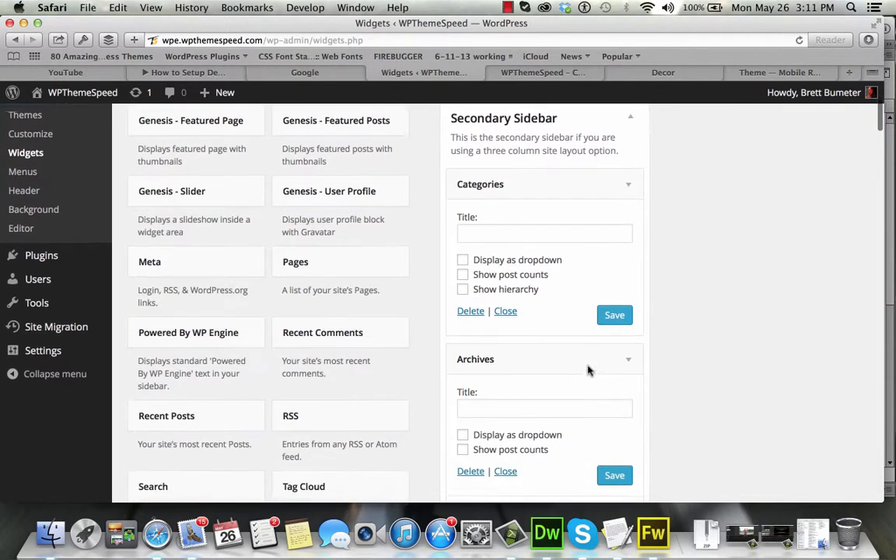
click(470, 309)
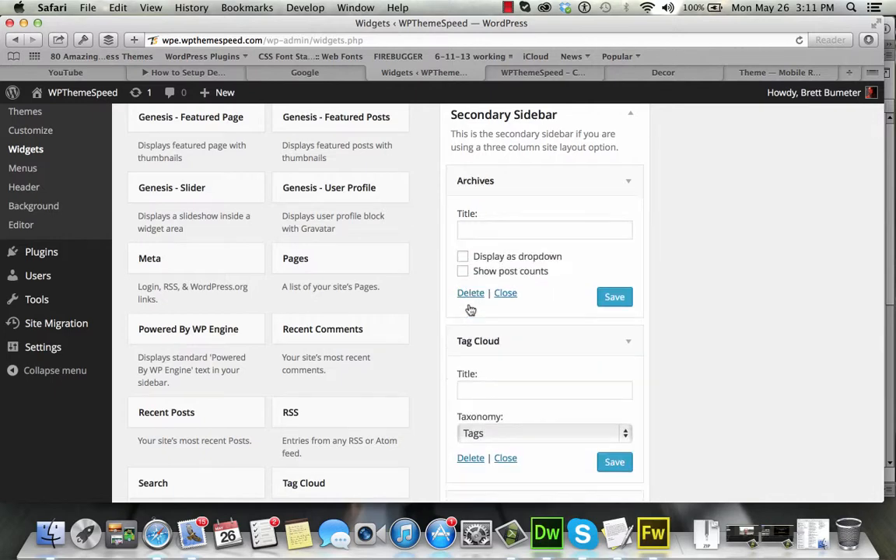
scroll(294, 341, down, 3)
scroll(294, 341, down, 3)
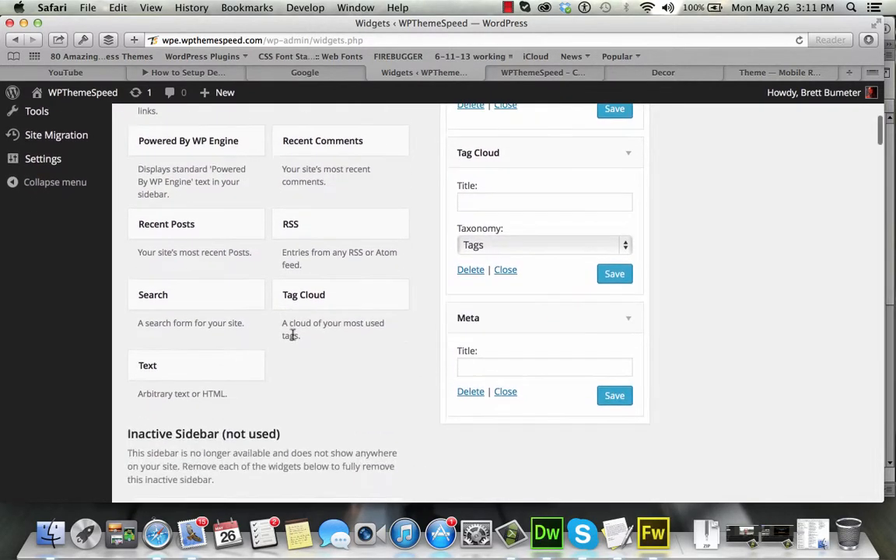
scroll(293, 336, up, 5)
scroll(293, 335, up, 5)
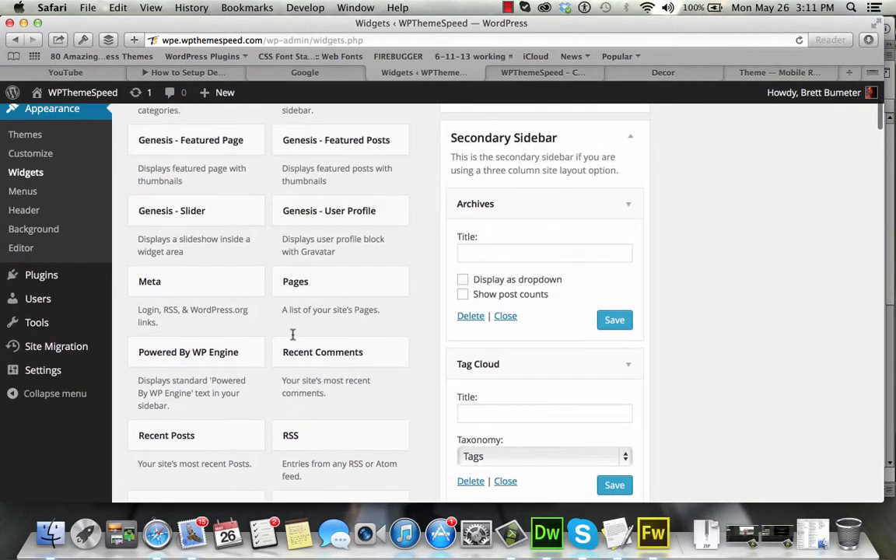
scroll(292, 337, up, 3)
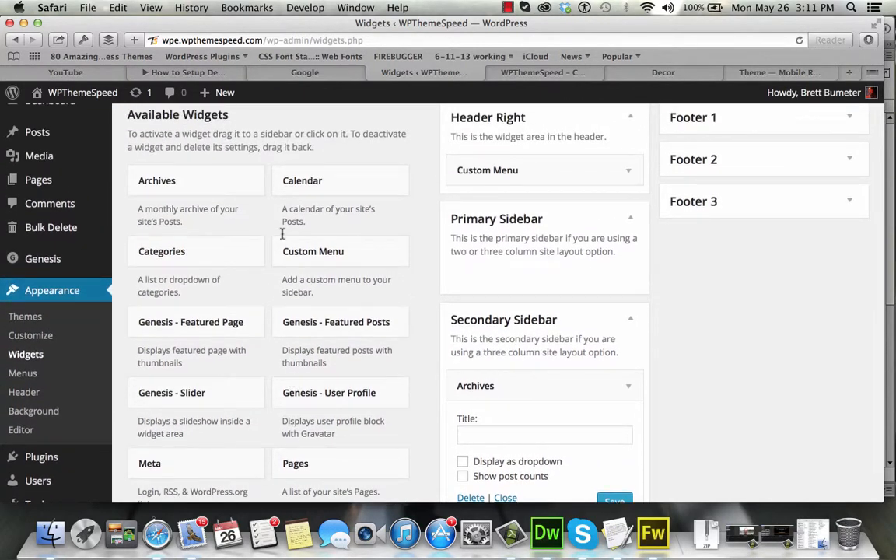
Step: On the Decor demo site, copy the HTML of the widget-wrap div that contains the Blogroll heading and links
click(694, 72)
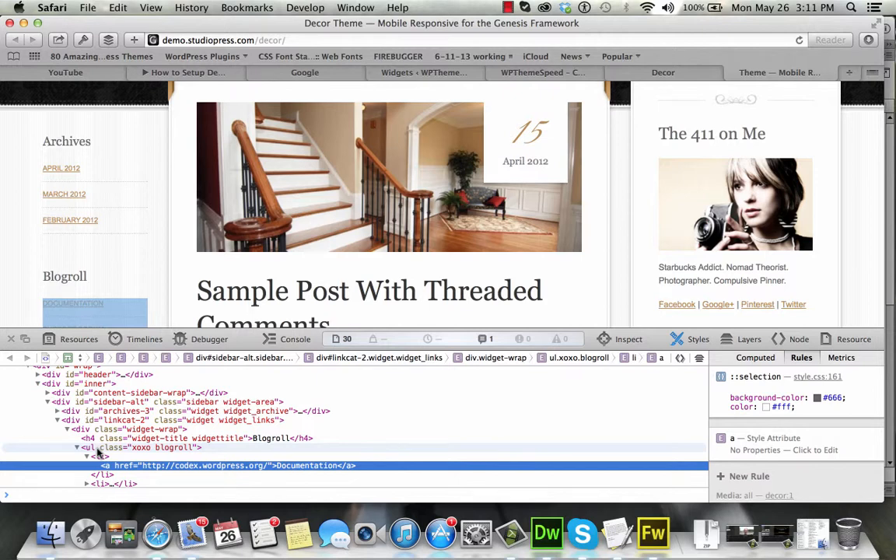
right_click(99, 452)
click(86, 432)
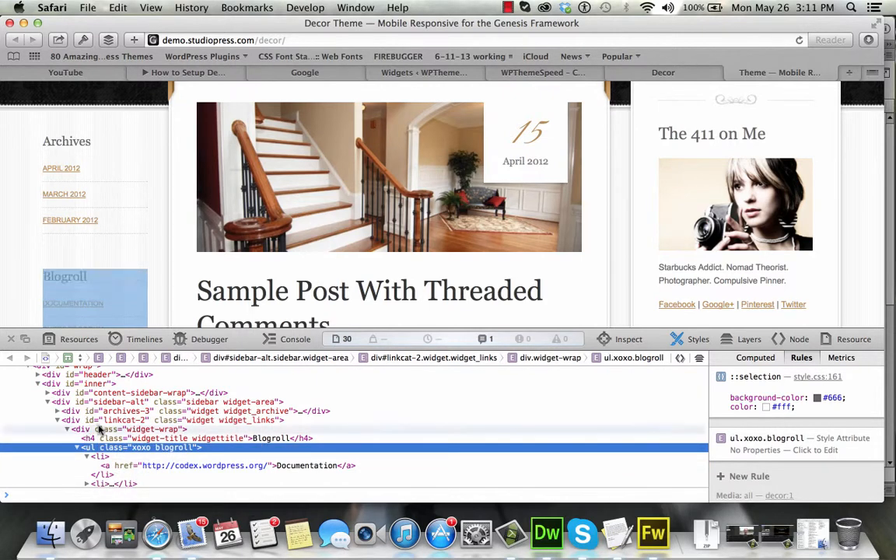
click(89, 428)
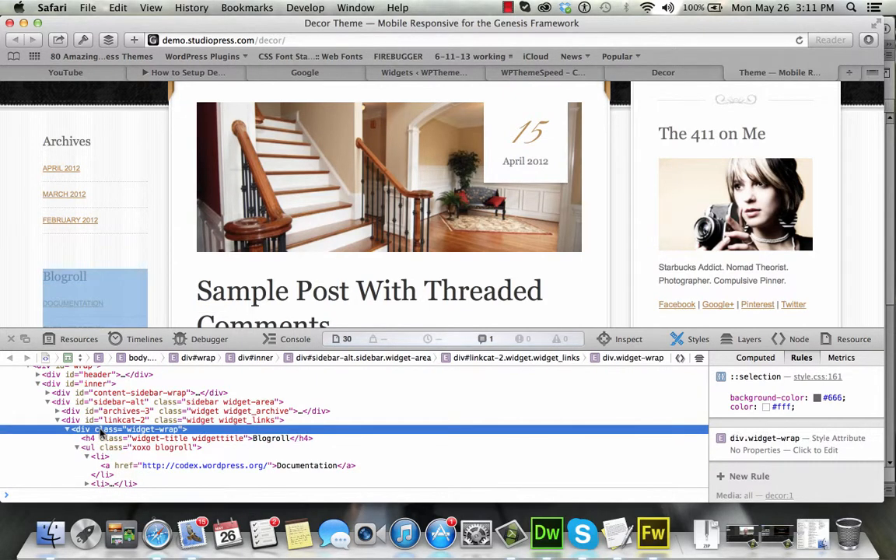
right_click(94, 428)
click(139, 483)
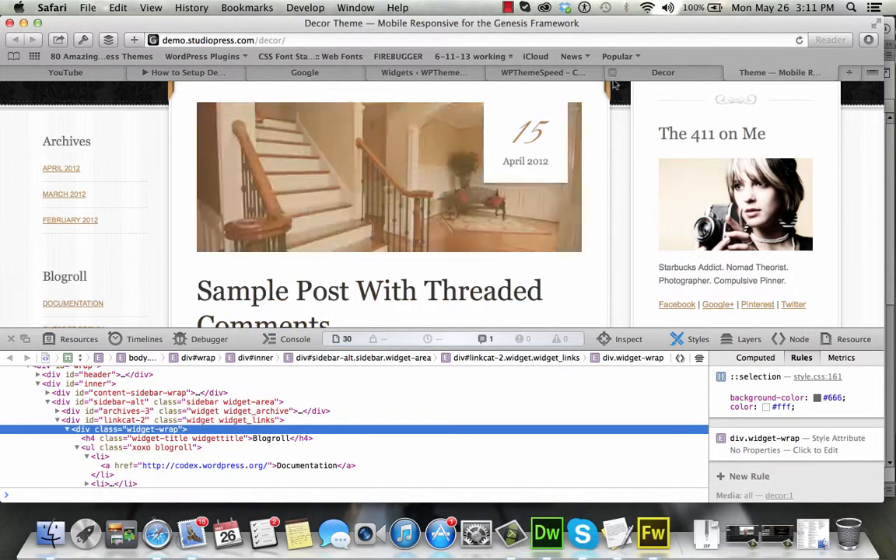
Step: On the WPThemeSpeed Widgets page, add a Text widget between Archives and Tag Cloud in the Secondary Sidebar and paste the Blogroll HTML into it
click(423, 72)
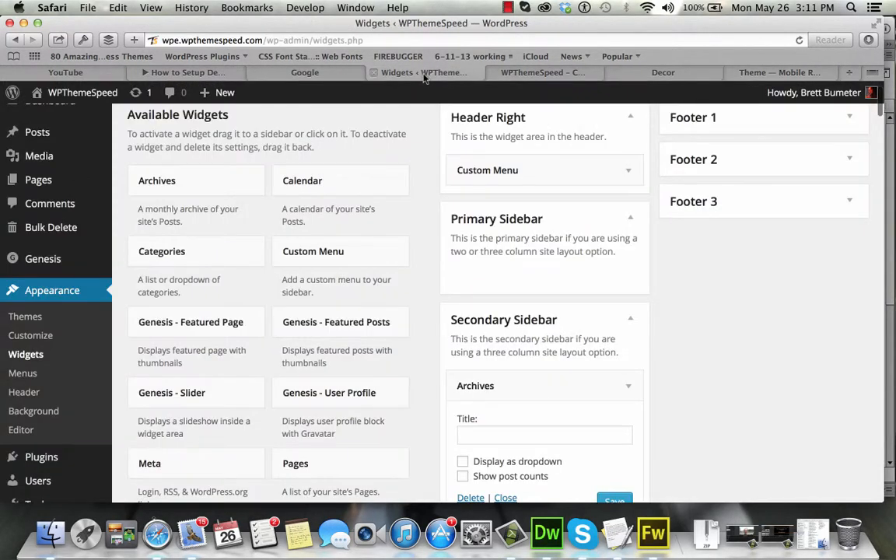
click(629, 391)
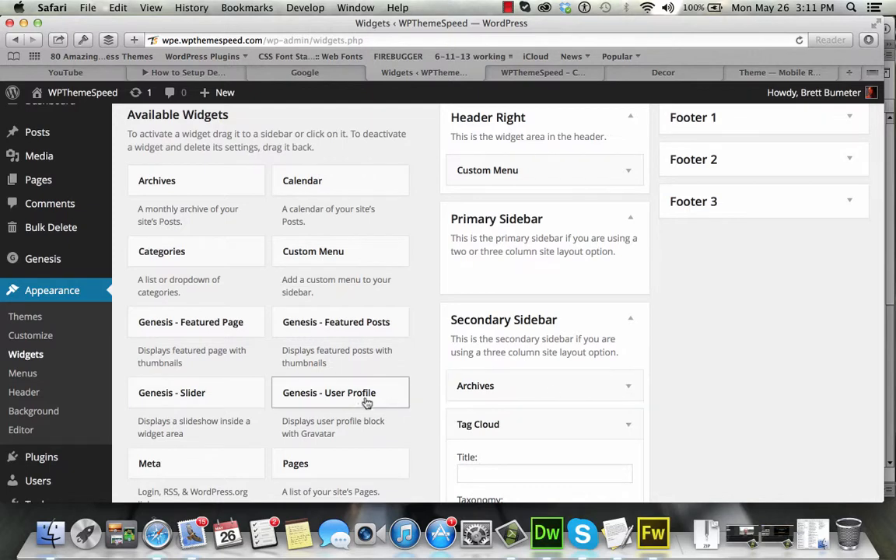
scroll(360, 401, down, 5)
scroll(360, 400, down, 3)
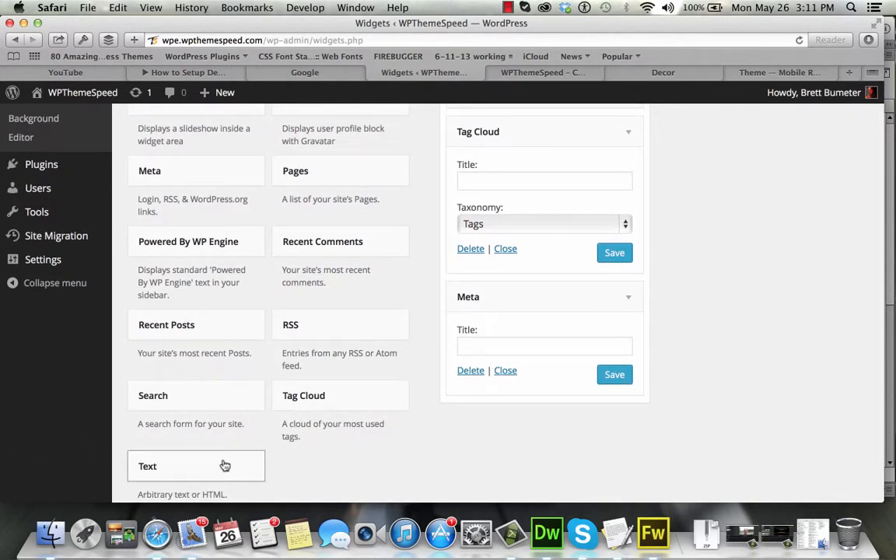
drag(224, 463, 522, 155)
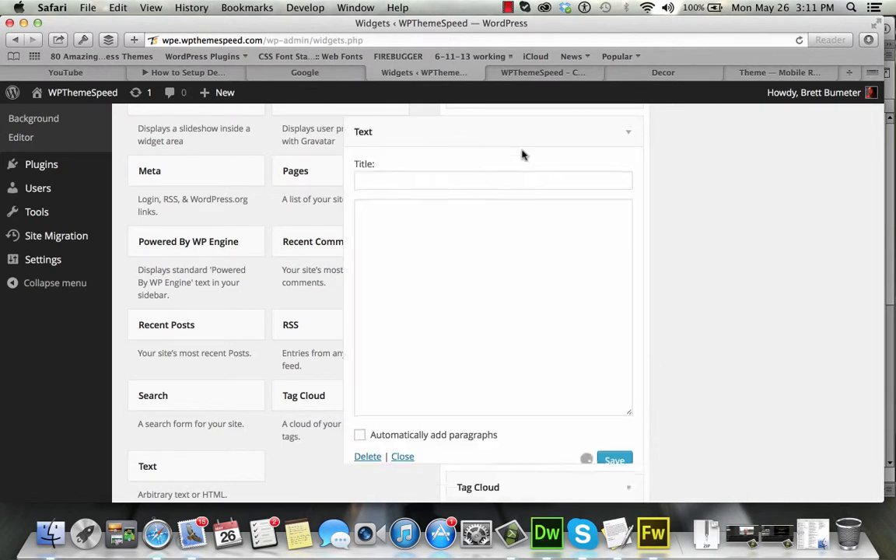
click(485, 298)
key(super+v)
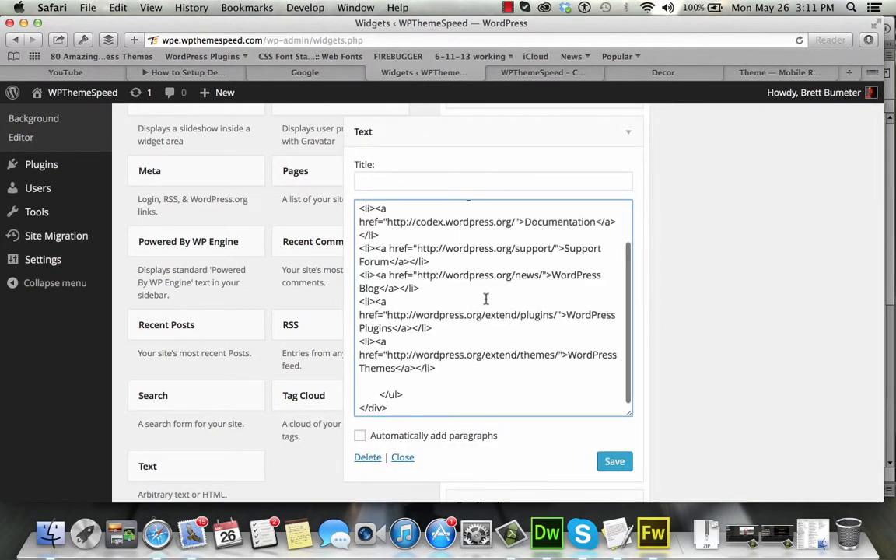
Step: In the Secondary Sidebar's Text widget, delete the closing </div> and the opening <div class="widget-wrap"> tag around the Blogroll HTML
key(shift+Up)
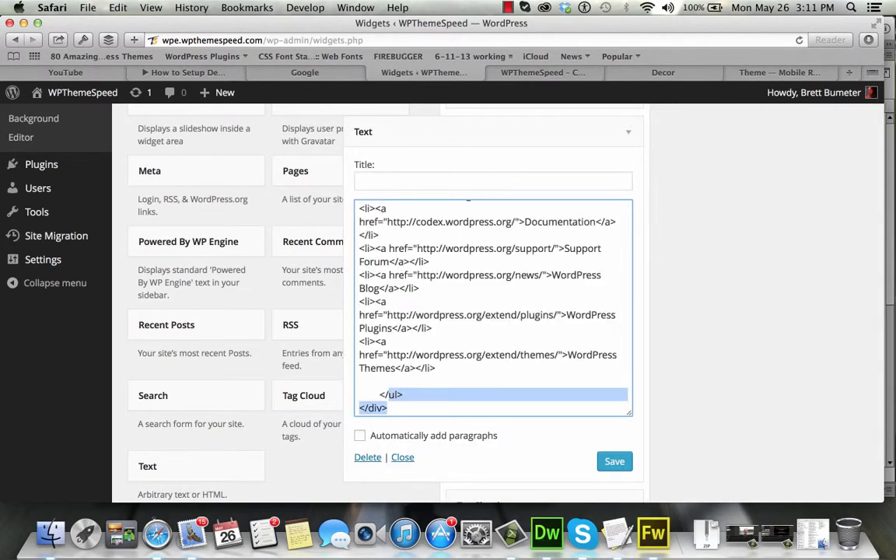
key(shift+Down)
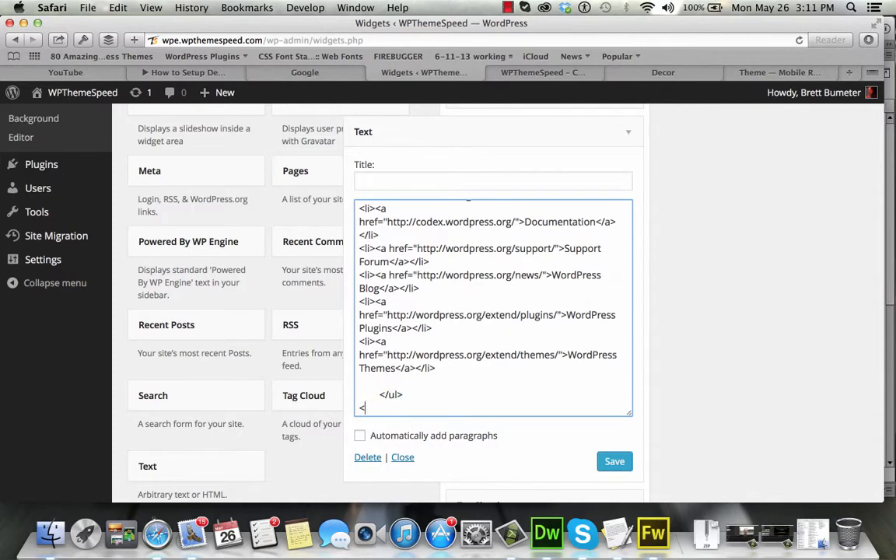
key(BackSpace)
key(BackSpace)
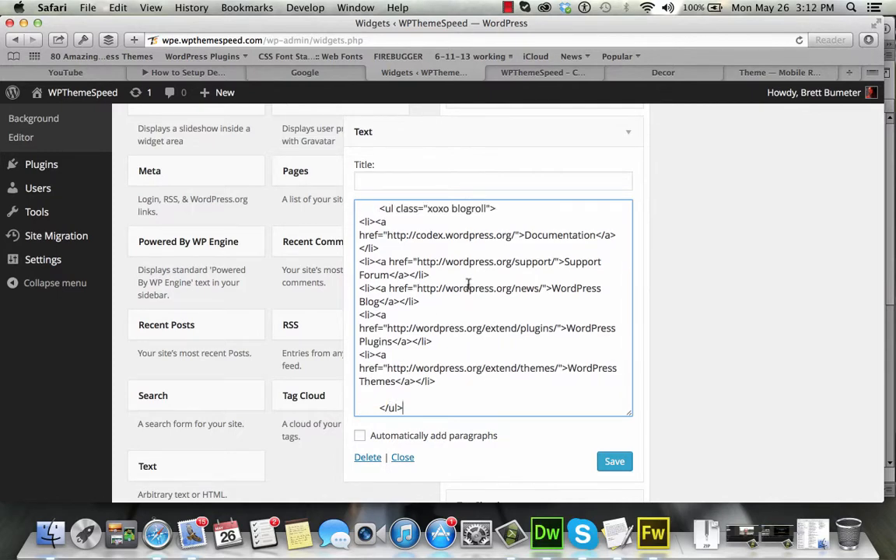
scroll(468, 283, up, 4)
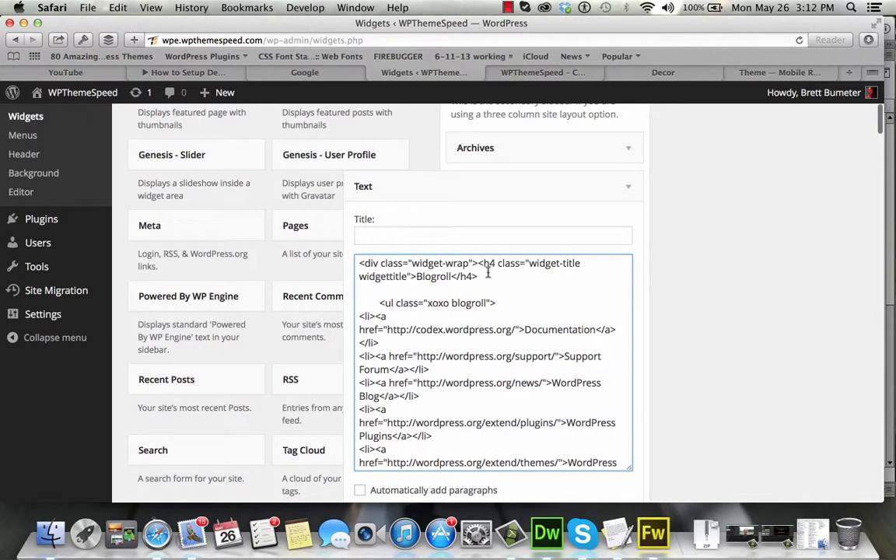
scroll(486, 269, down, 1)
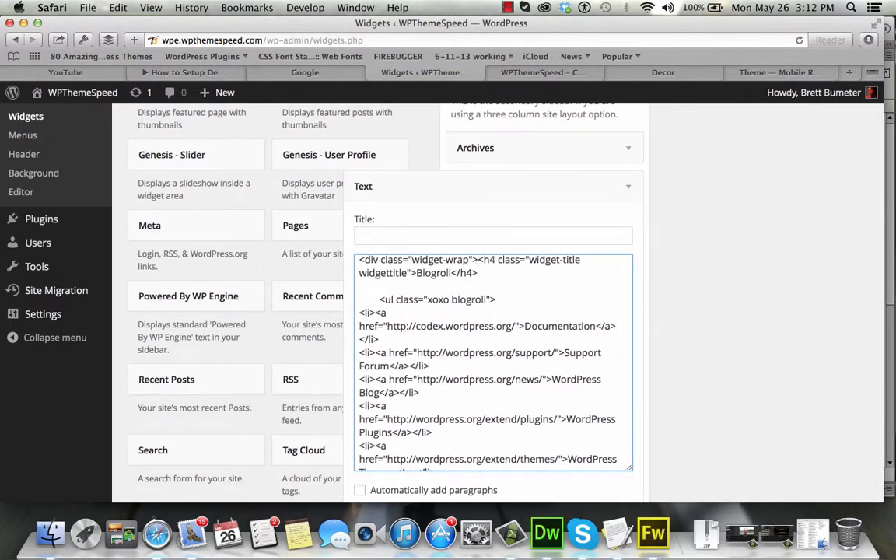
drag(477, 260, 357, 259)
key(BackSpace)
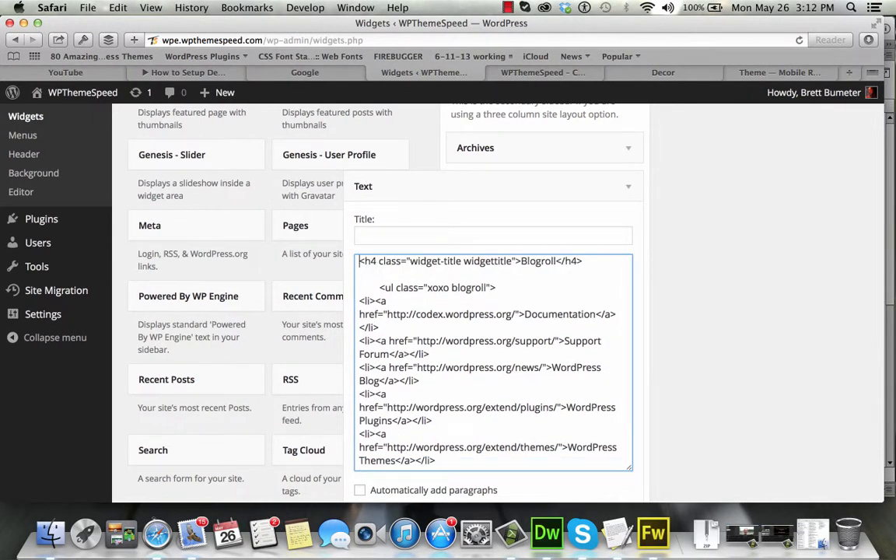
Step: Title the Text widget Blogroll, remove the h4 heading line and the blank line under it from the HTML, and save the widget
click(521, 237)
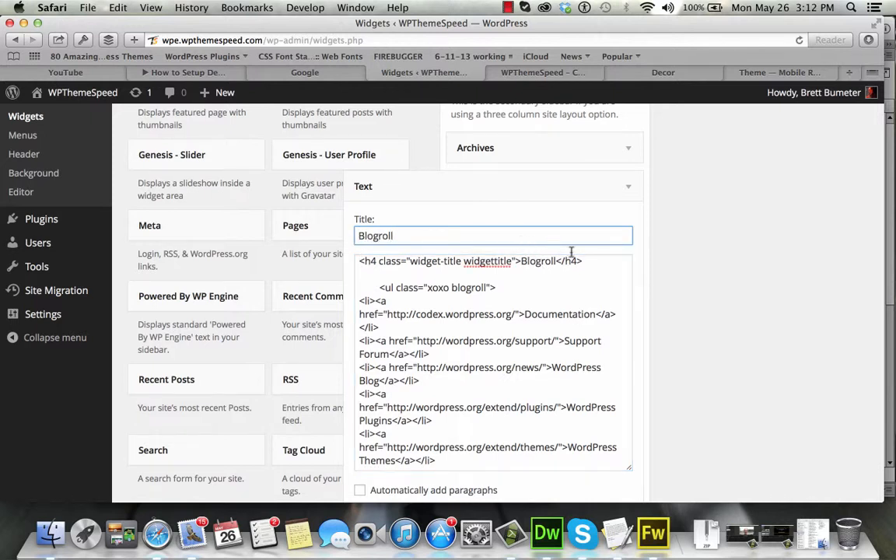
drag(594, 263, 359, 261)
key(BackSpace)
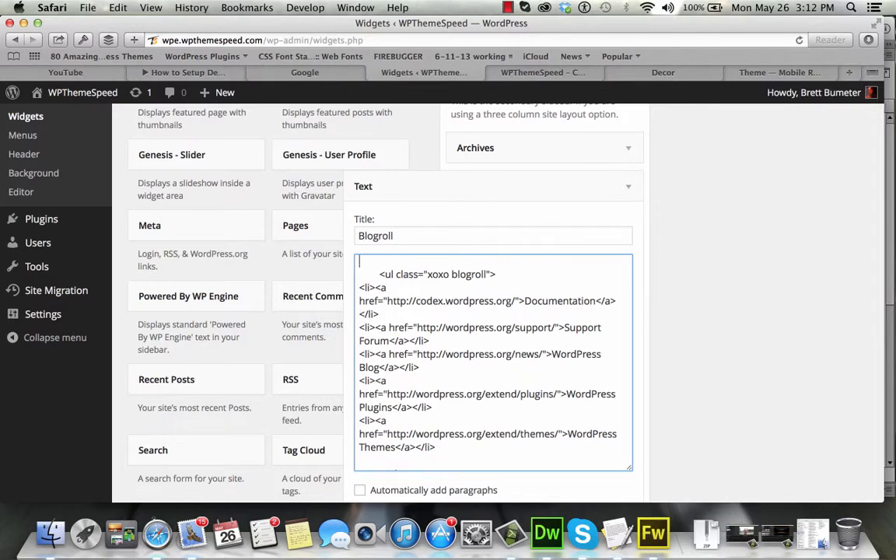
key(Delete)
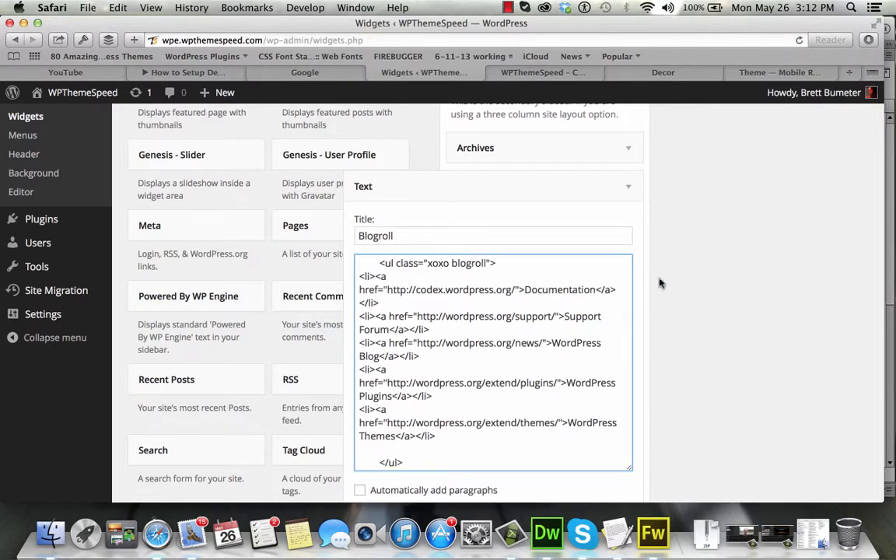
scroll(676, 284, down, 4)
click(616, 389)
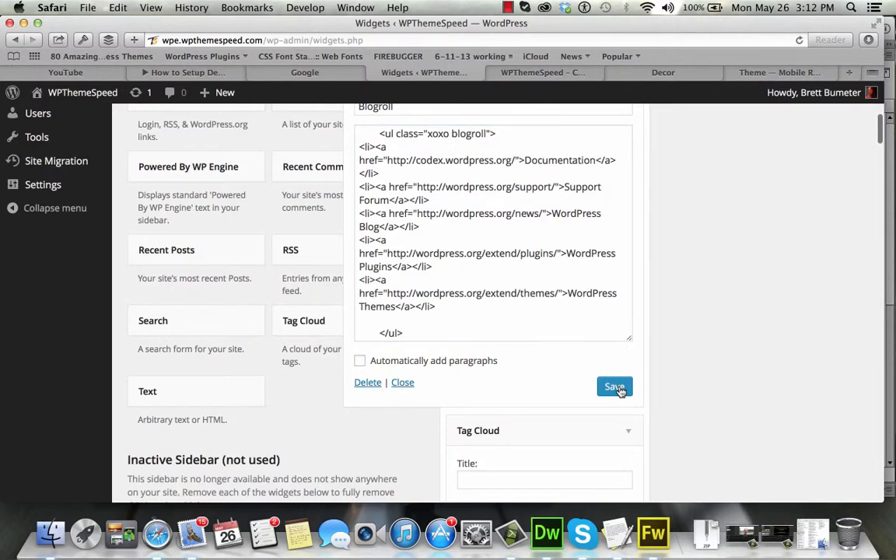
Step: Reload the WPThemeSpeed home page to check the Blogroll in its sidebar, and compare both sidebars with the Decor demo site
click(554, 73)
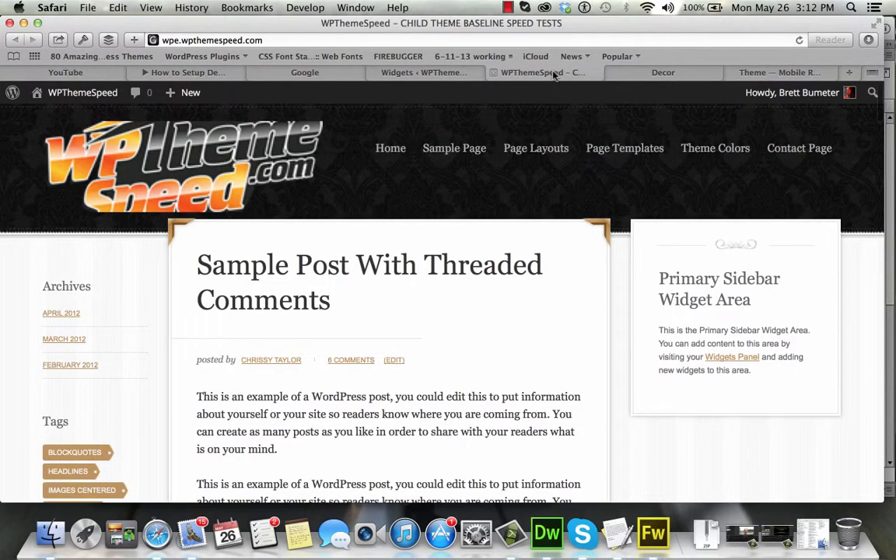
click(798, 41)
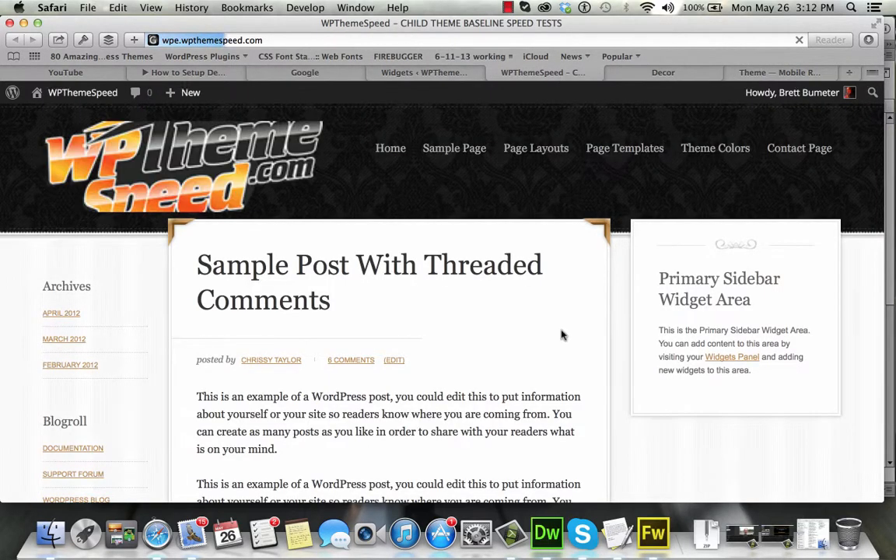
scroll(484, 445, down, 10)
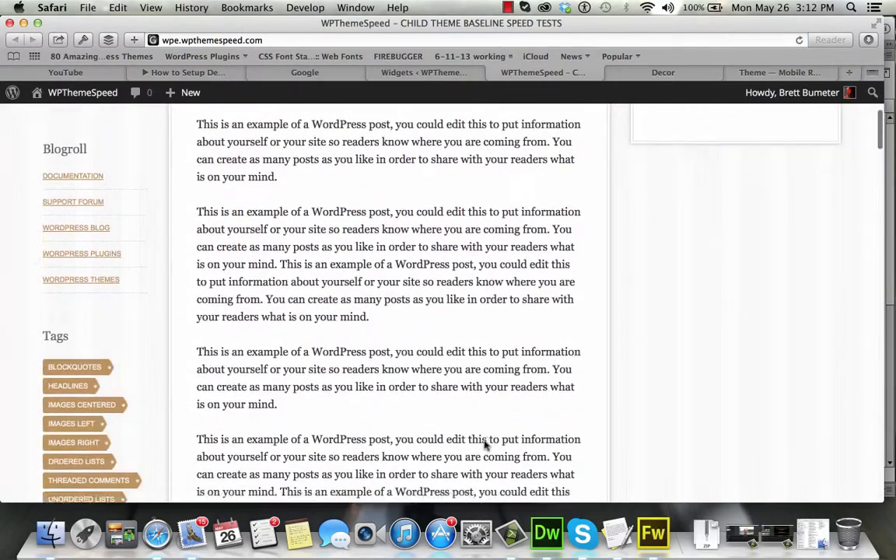
scroll(485, 445, up, 15)
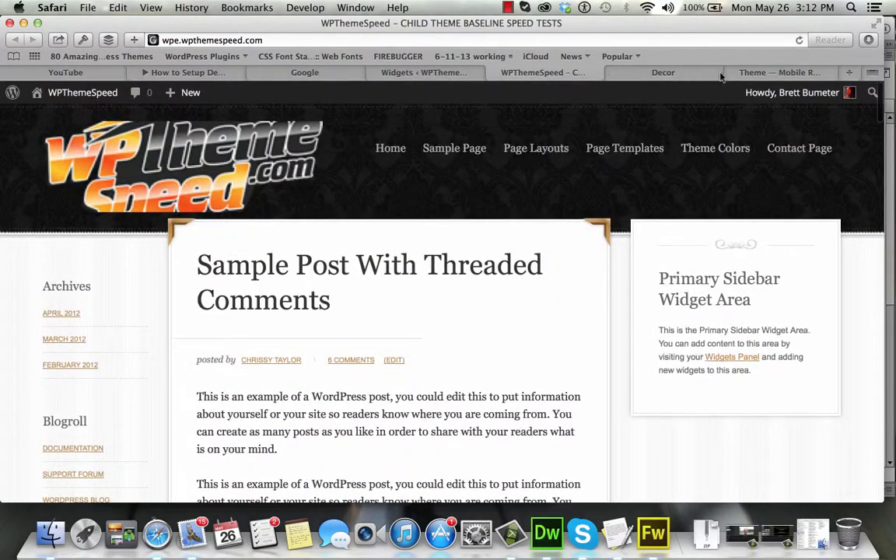
click(770, 72)
scroll(745, 222, down, 3)
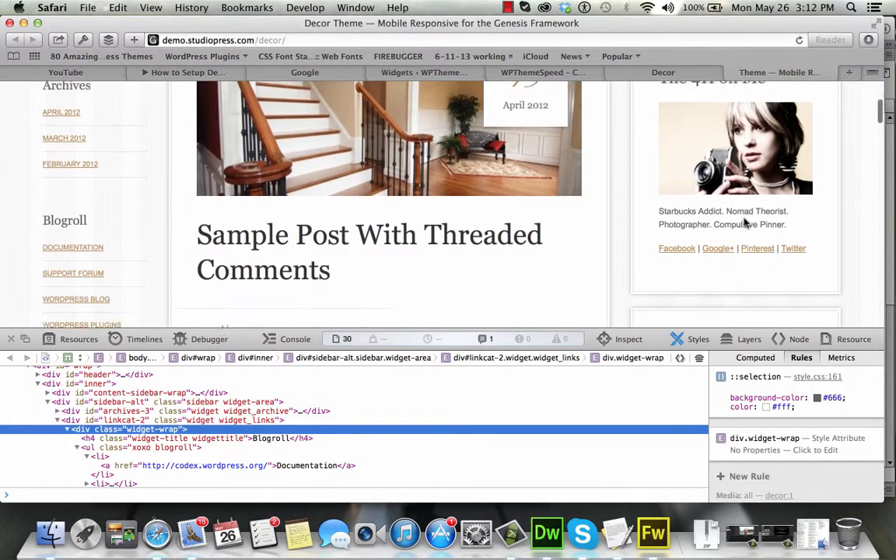
scroll(745, 222, up, 3)
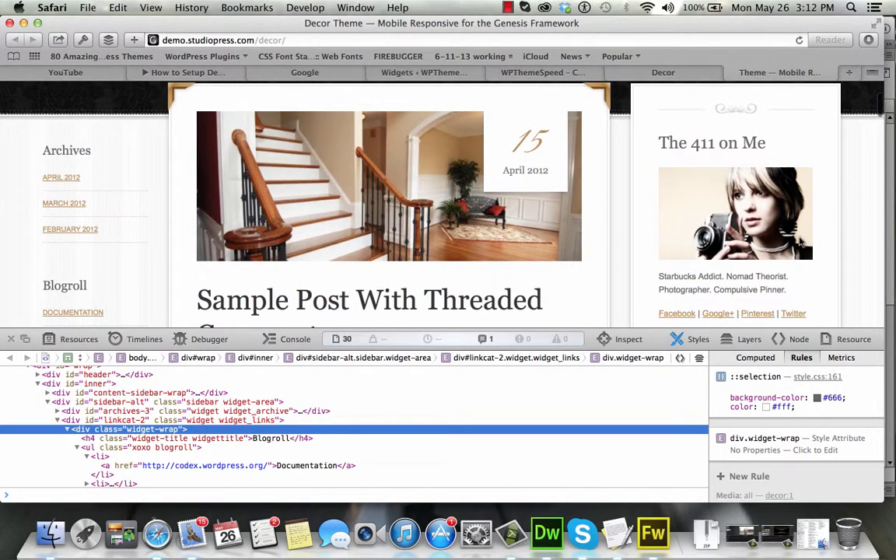
scroll(801, 243, down, 10)
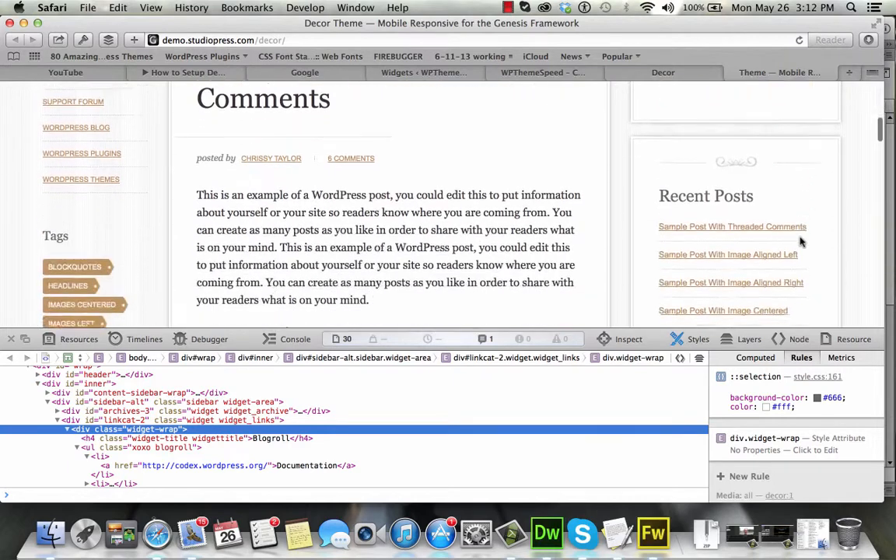
scroll(801, 243, down, 6)
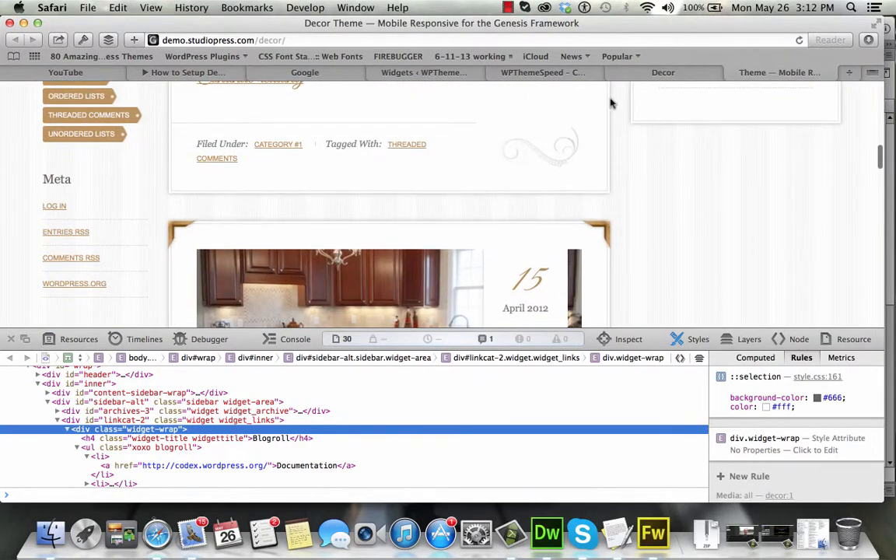
Step: Back on the WPThemeSpeed Widgets page, close the Blogroll Text widget and collapse the Secondary Sidebar
click(435, 74)
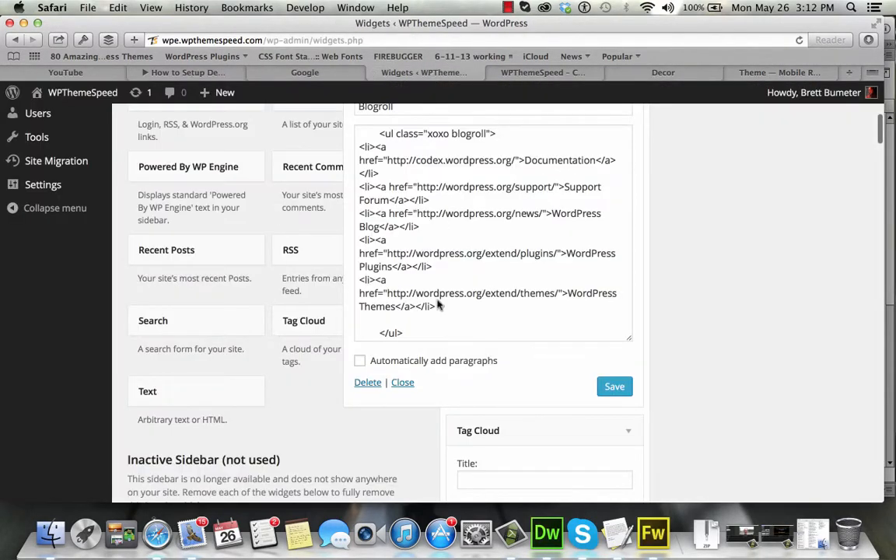
click(402, 381)
scroll(400, 386, up, 15)
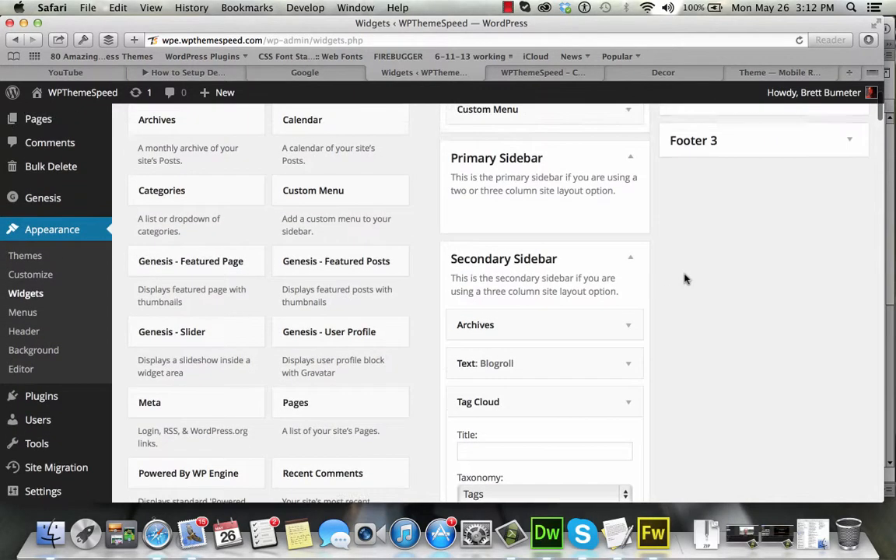
click(630, 258)
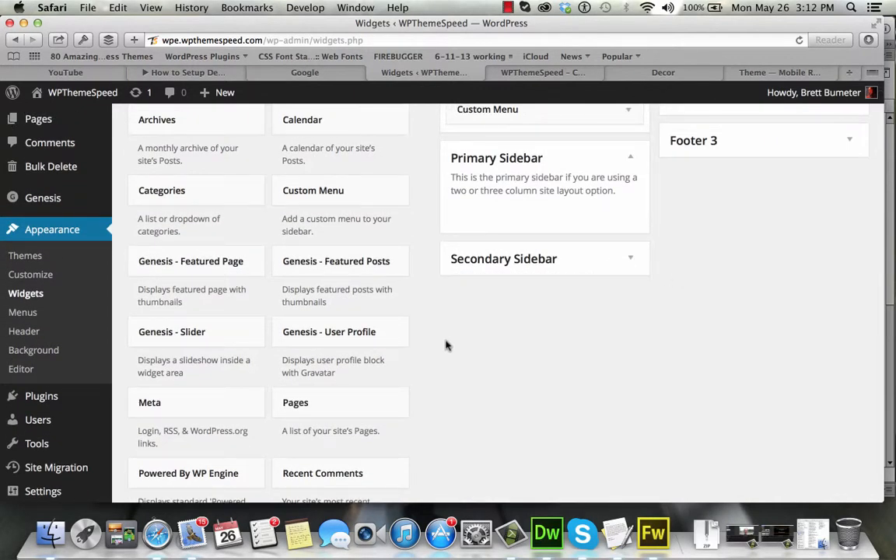
Step: Add a Recent Posts widget to the Primary Sidebar, save it with its default settings, and collapse it
scroll(446, 346, down, 5)
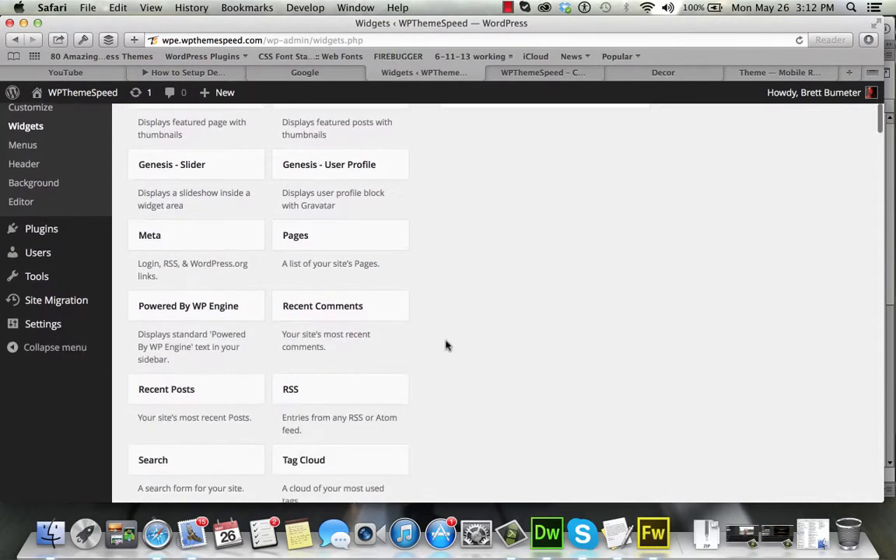
click(217, 389)
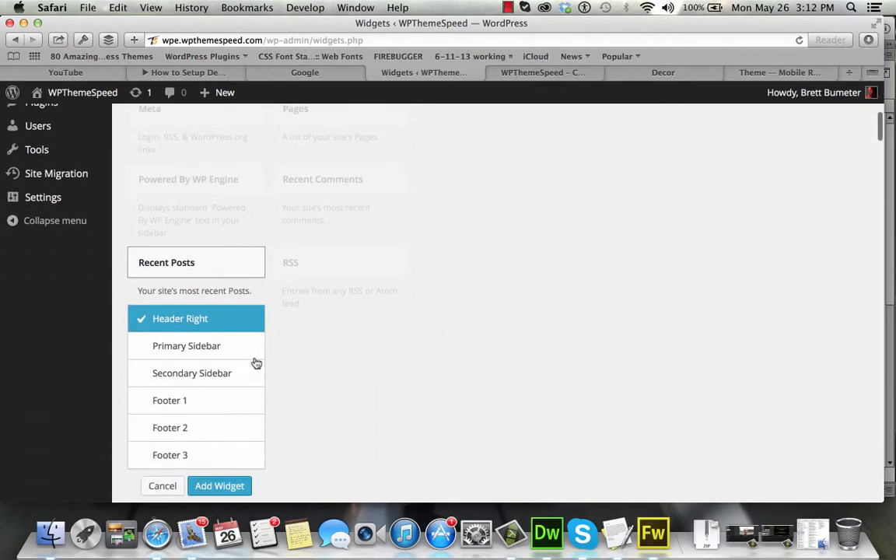
click(237, 349)
click(217, 486)
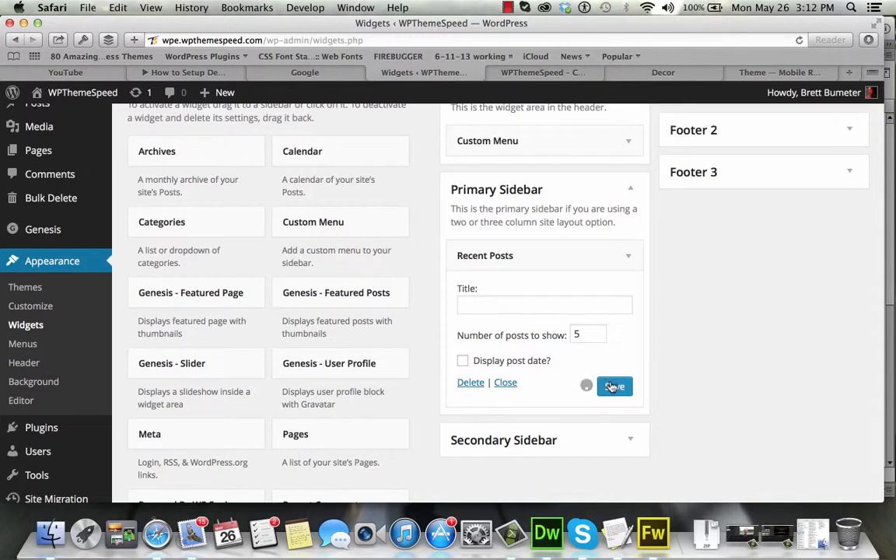
click(627, 256)
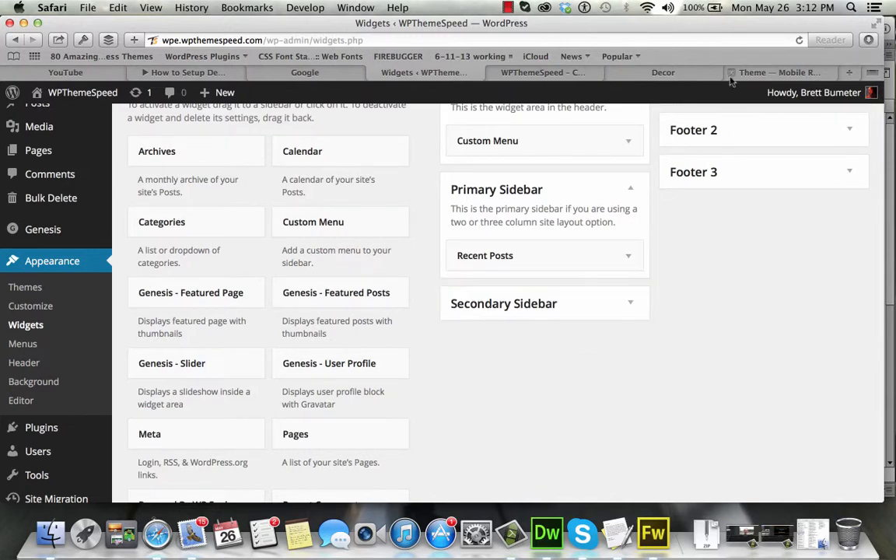
Step: On the Decor demo site, close the inspector and reopen it from the profile text under The 411 on Me to look through the sidebar markup
click(762, 75)
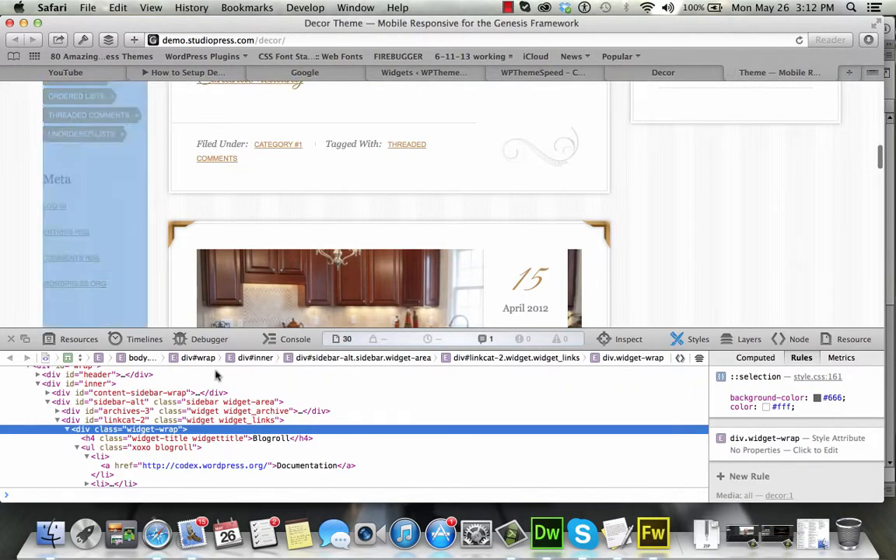
click(11, 339)
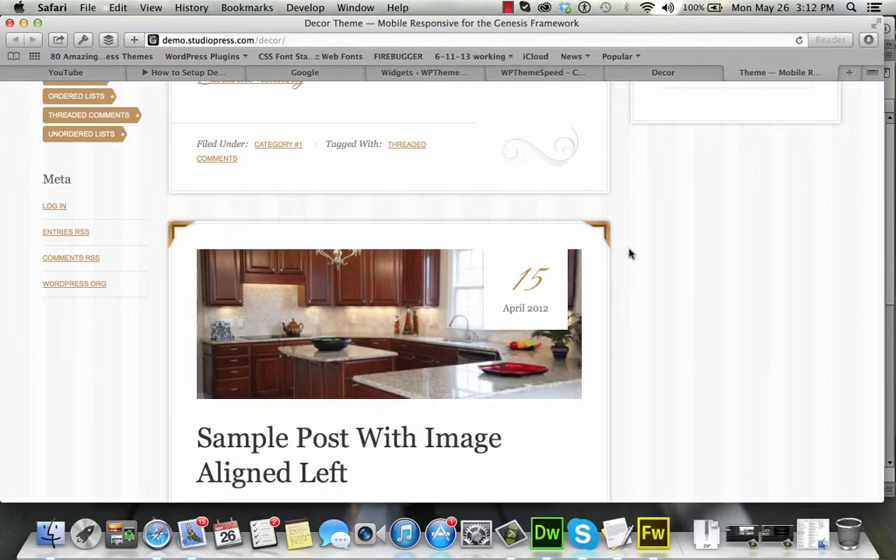
scroll(725, 266, up, 10)
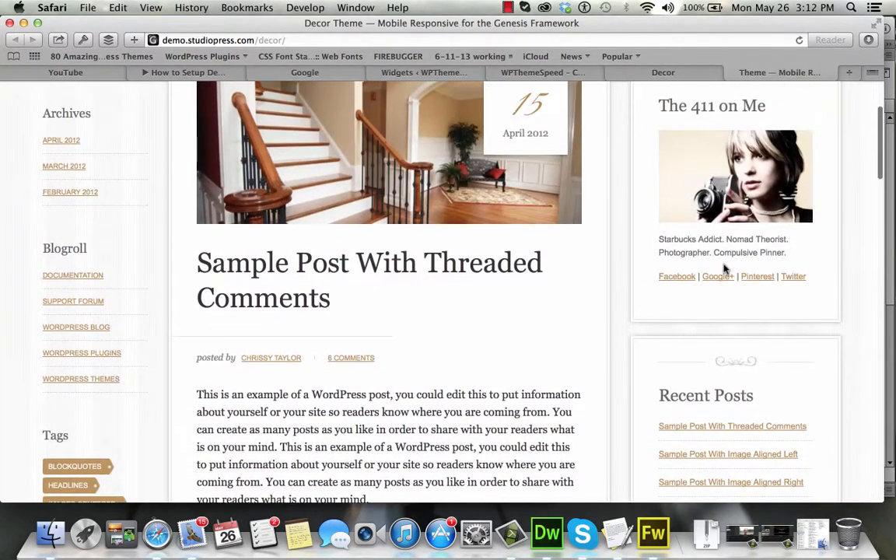
scroll(723, 268, up, 2)
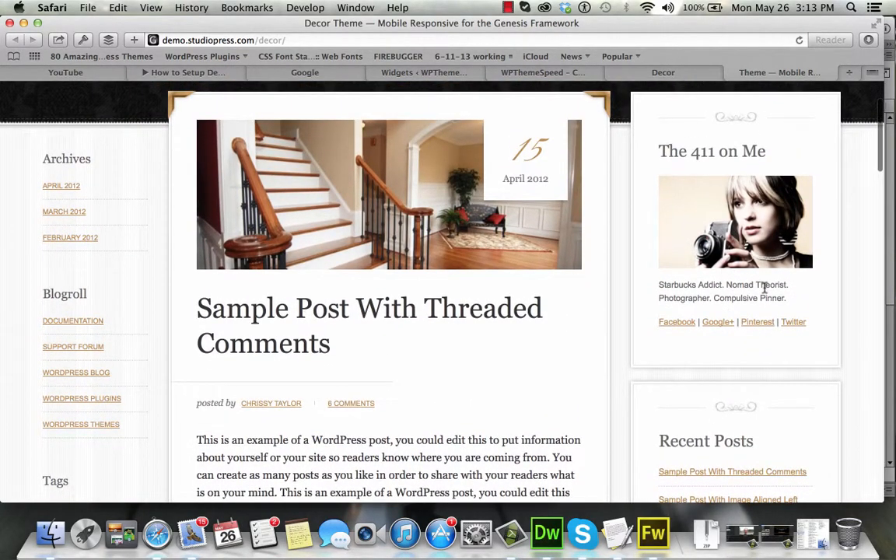
drag(764, 286, 704, 284)
right_click(727, 285)
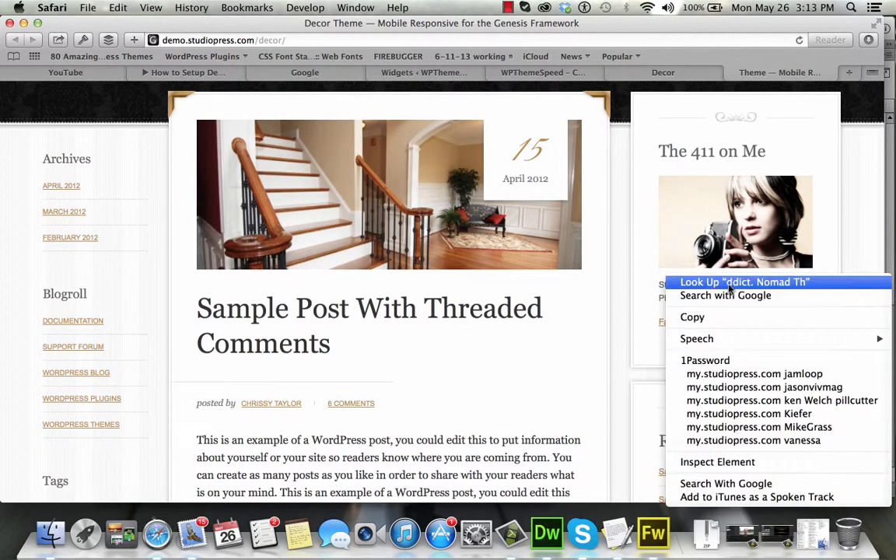
click(742, 463)
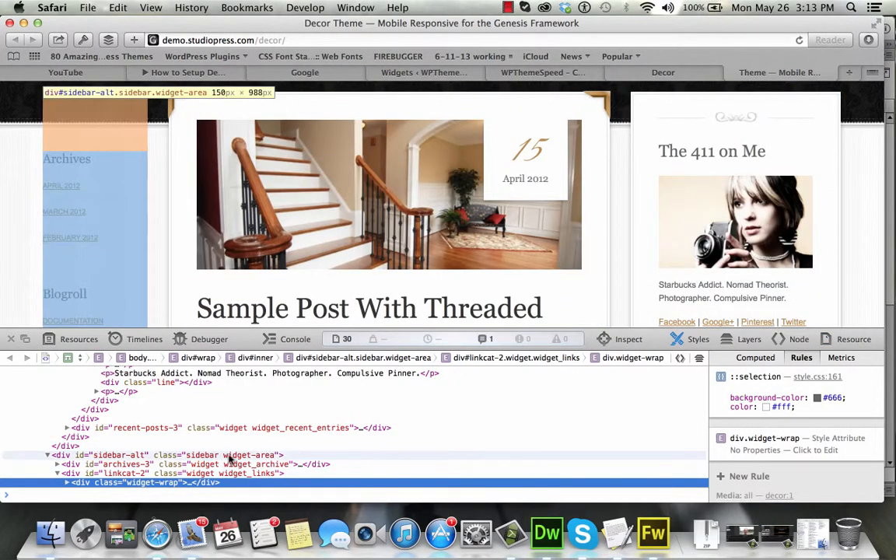
scroll(233, 459, down, 1)
scroll(233, 459, down, 3)
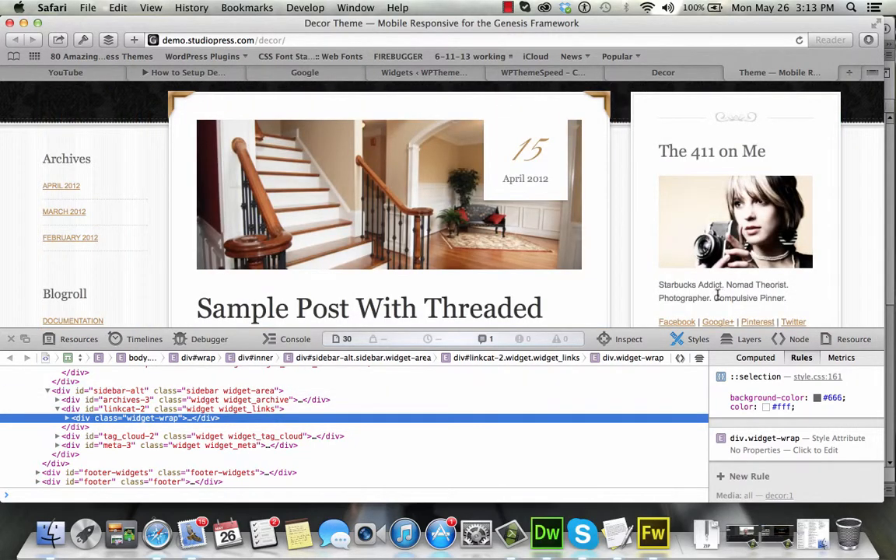
Step: Inspect the "Starbucks Addict" paragraph of The 411 on Me widget and expand the paragraph above it that holds the profile image
drag(717, 298, 672, 286)
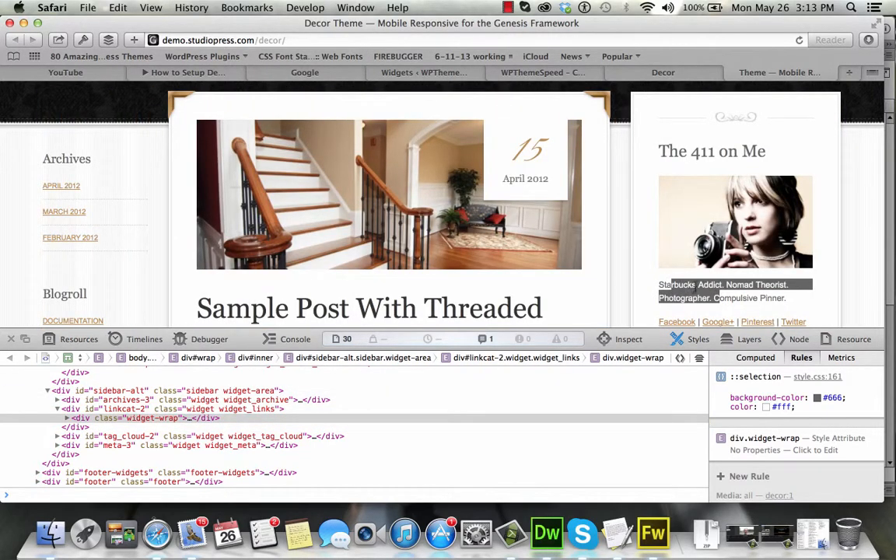
right_click(672, 286)
click(739, 460)
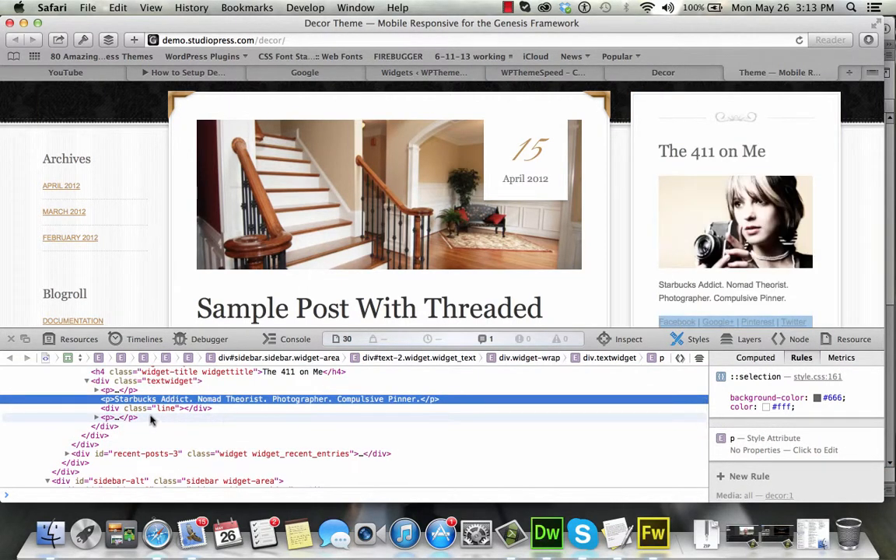
click(97, 390)
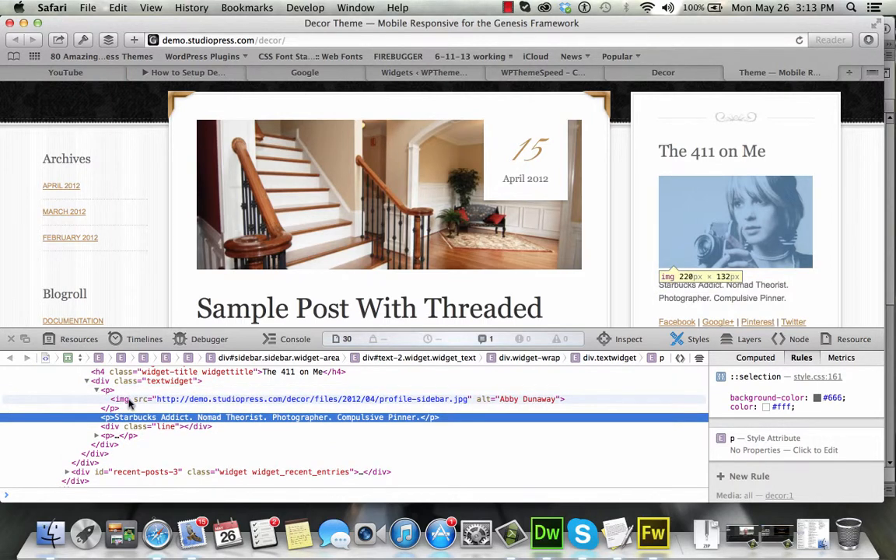
Step: On the StudioPress Decor setup page, copy the full HTML sample given under How to Configure The 411 Widget
mouse_move(130, 402)
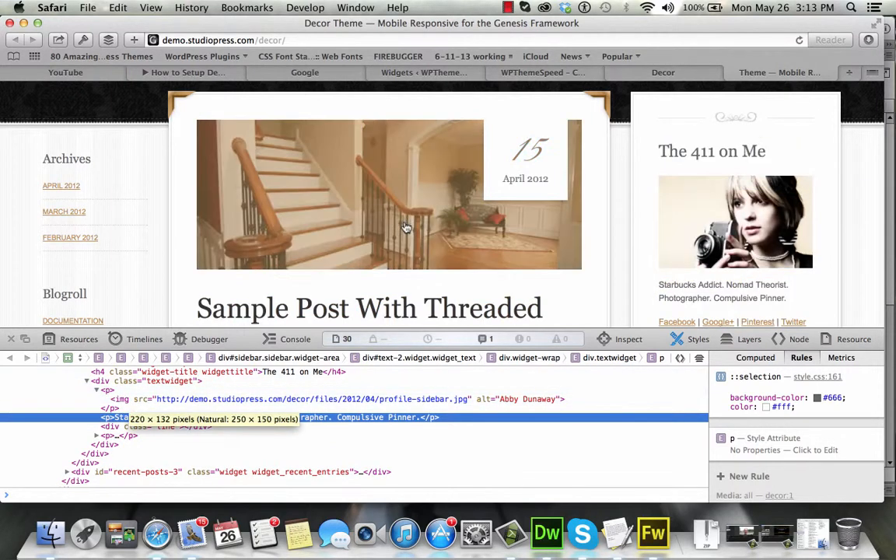
click(663, 73)
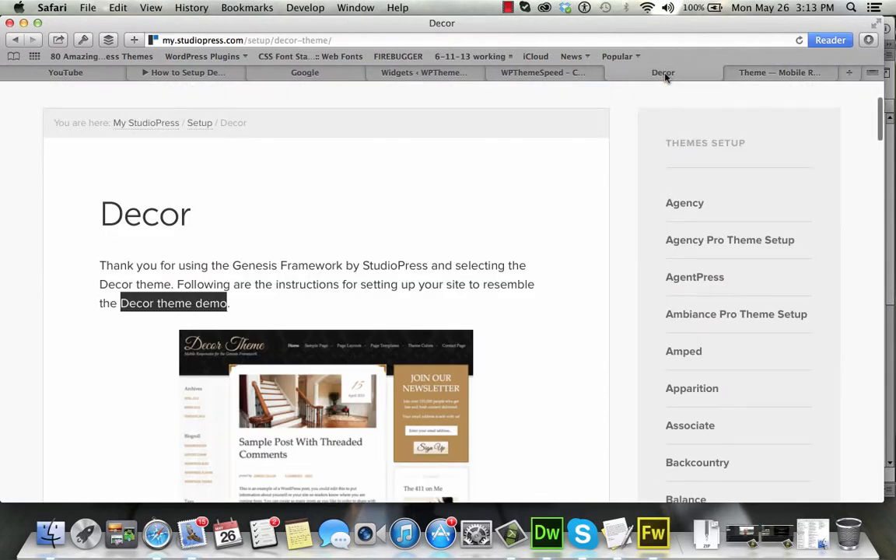
scroll(562, 345, down, 7)
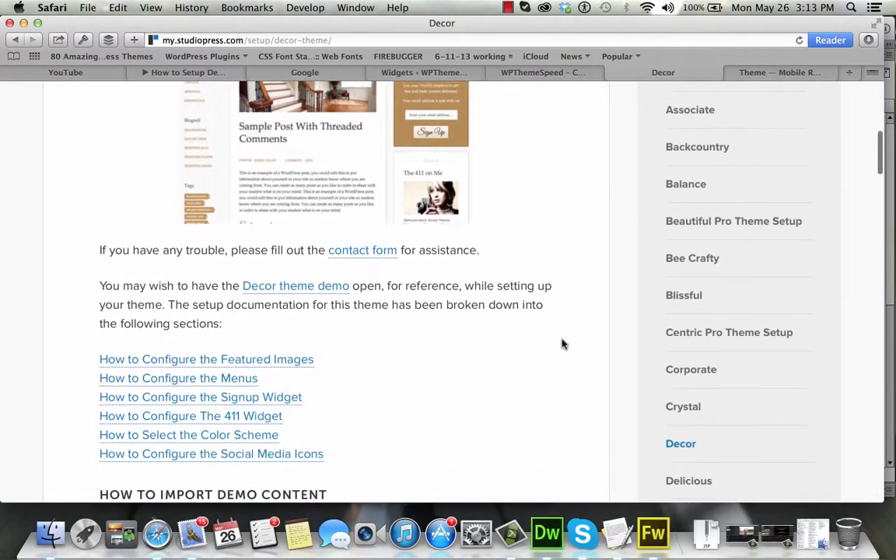
scroll(563, 345, down, 3)
scroll(563, 345, down, 10)
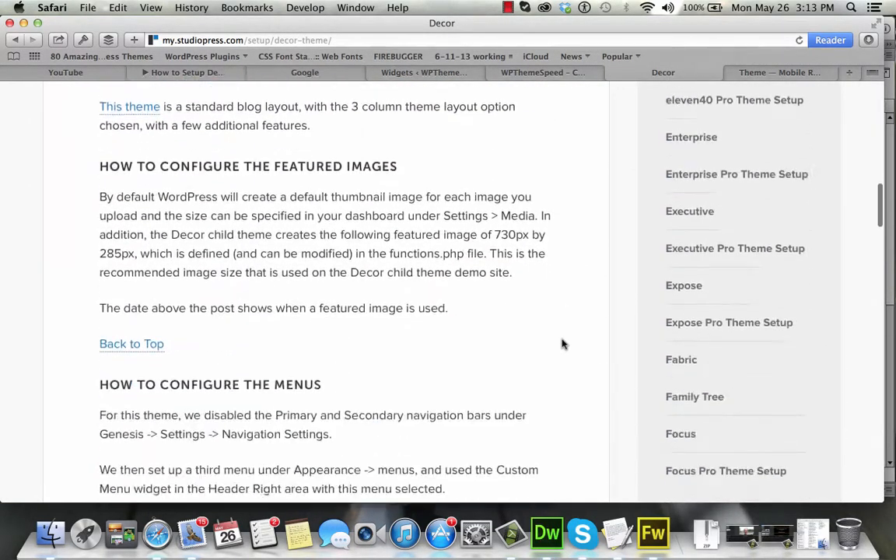
scroll(563, 344, down, 8)
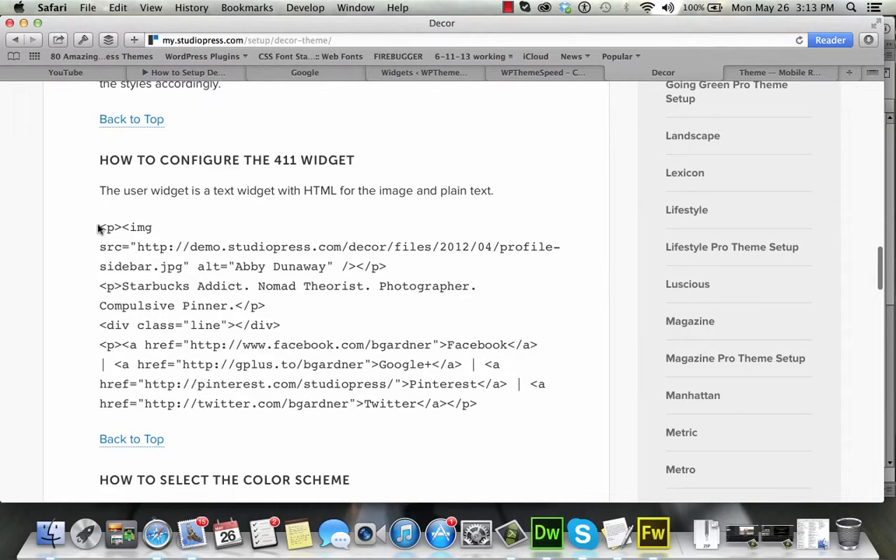
drag(100, 226, 476, 403)
key(super+c)
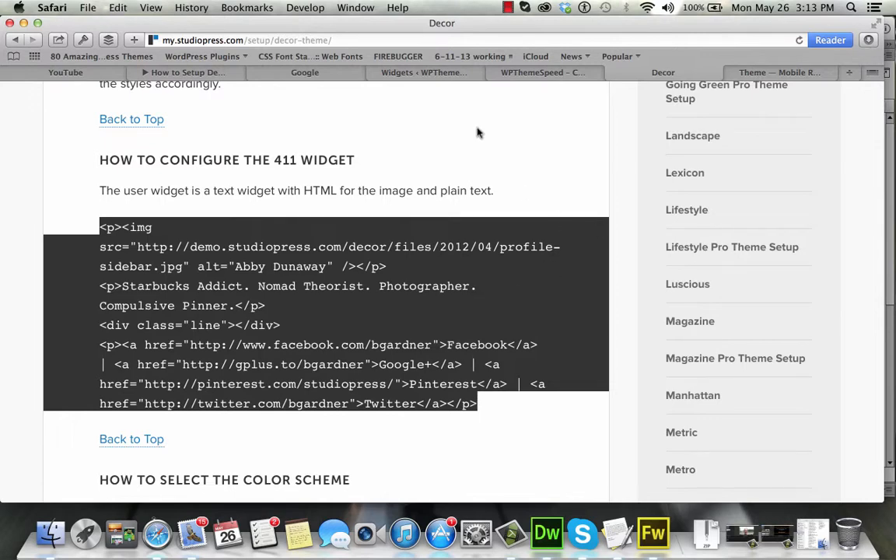
Step: On the WPThemeSpeed Widgets page, add a Text widget to the Primary Sidebar and paste the copied 411 HTML into its content
click(761, 73)
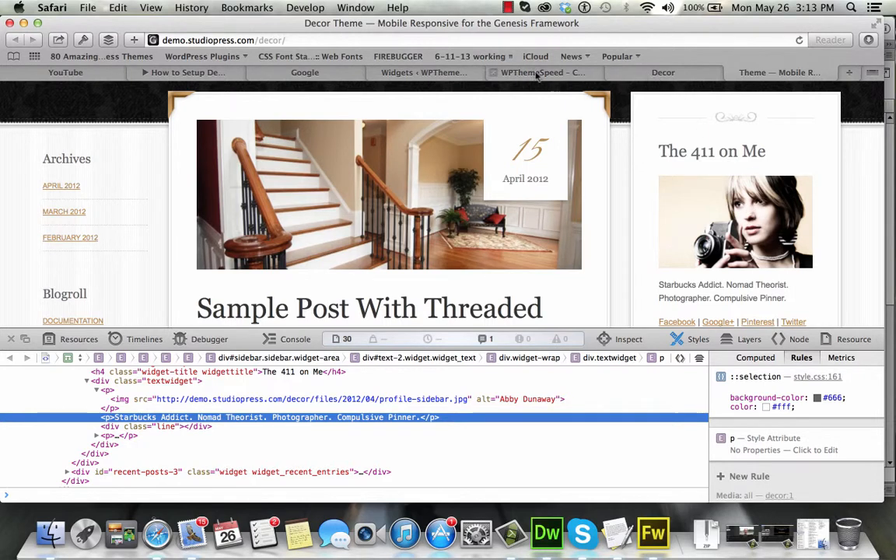
click(448, 77)
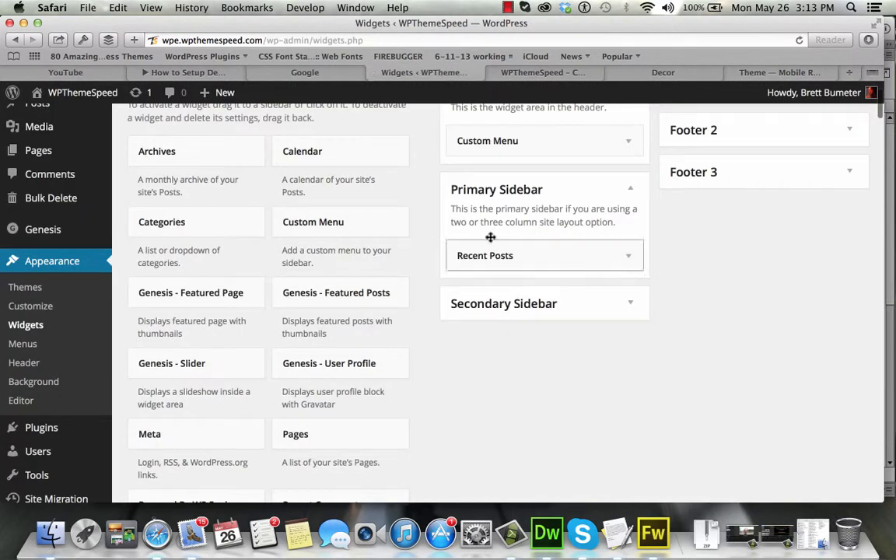
scroll(699, 298, down, 5)
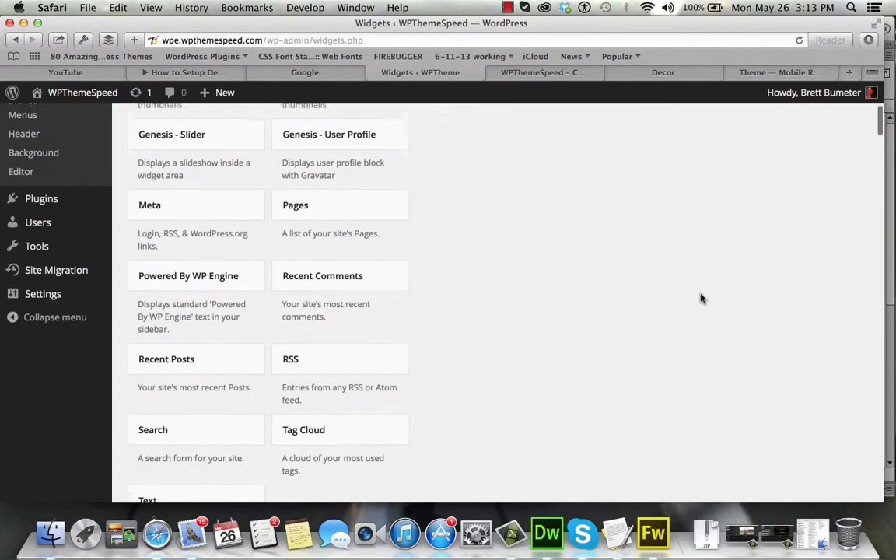
scroll(506, 374, down, 2)
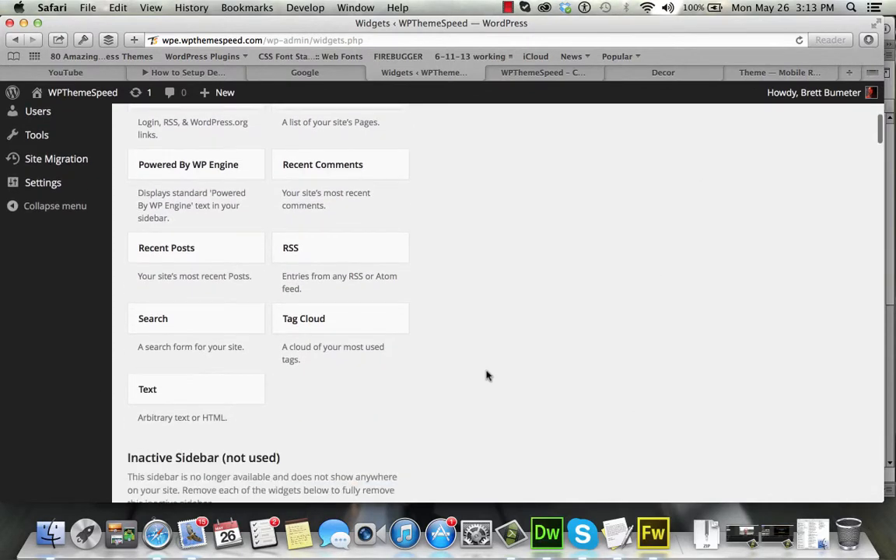
click(222, 390)
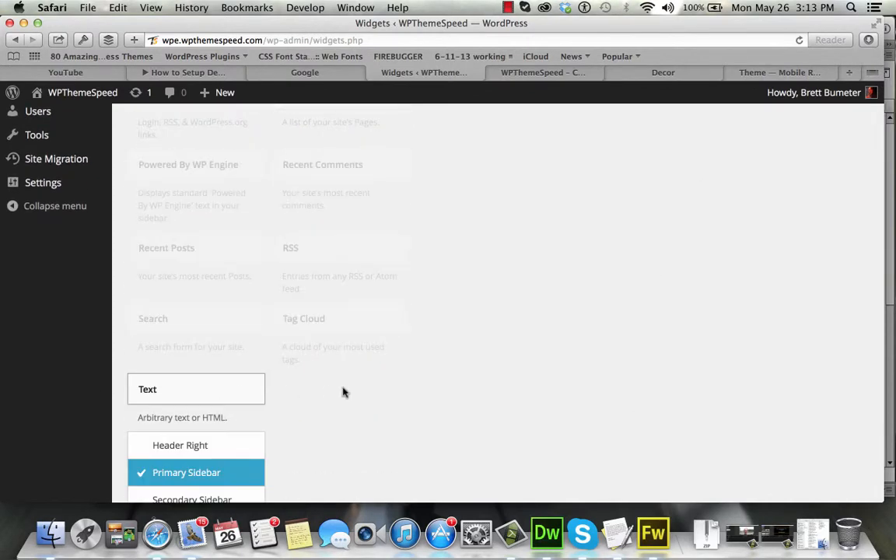
scroll(370, 405, down, 4)
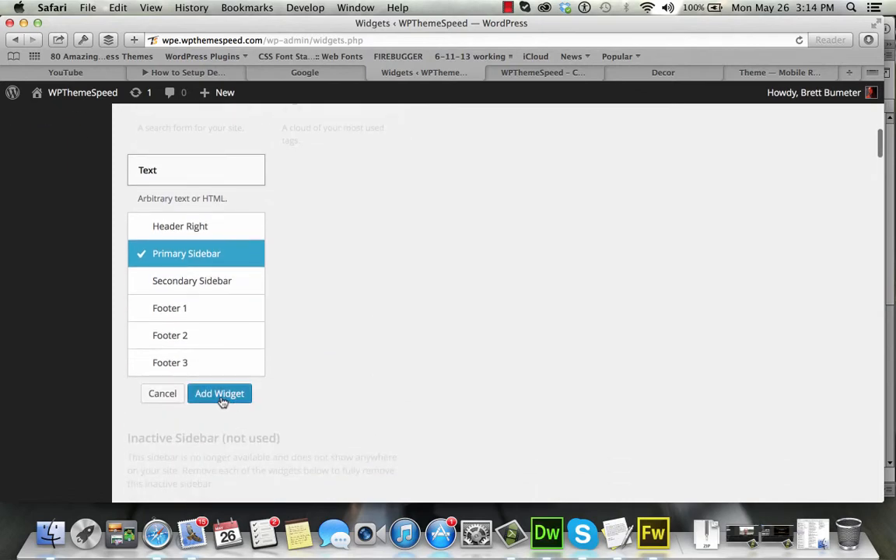
click(220, 393)
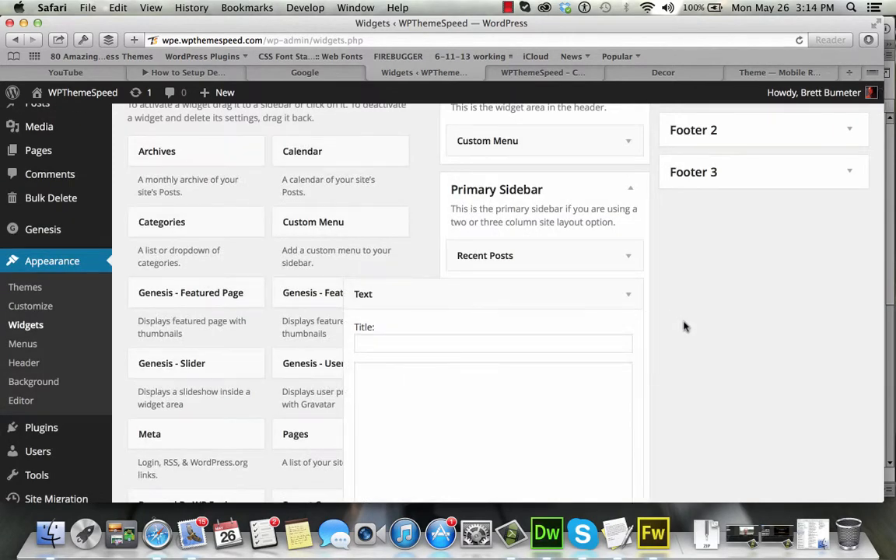
click(552, 410)
key(super+v)
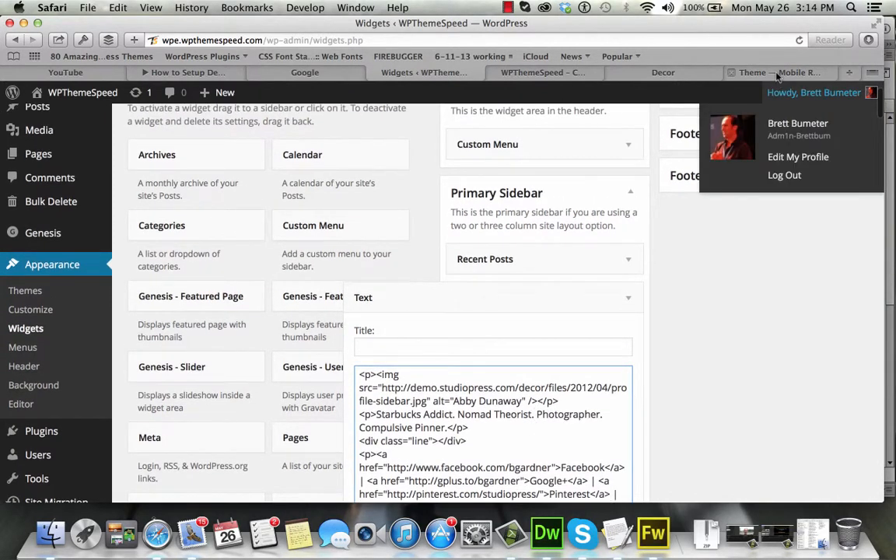
Step: Copy the heading The 411 on Me from the Decor demo, paste it as the new Text widget's title, and save the widget
click(776, 73)
drag(766, 152, 660, 152)
key(super+c)
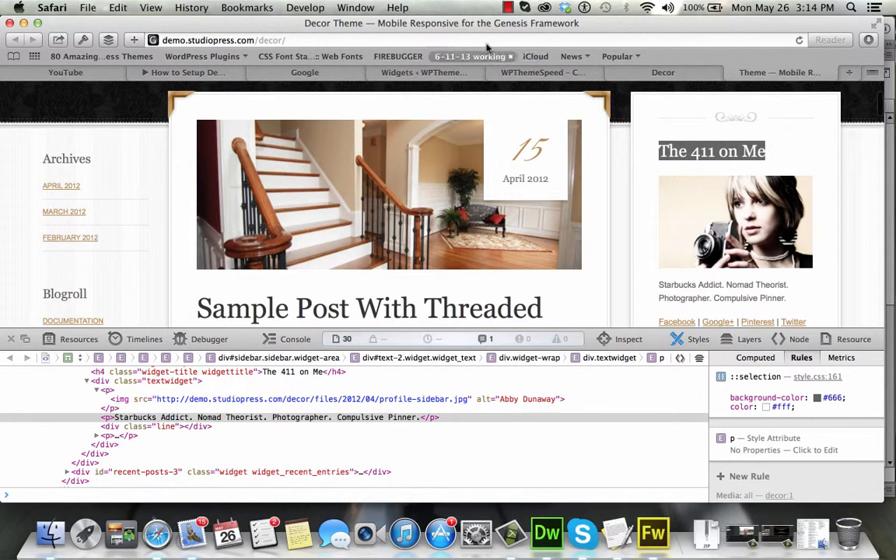
click(402, 73)
click(438, 348)
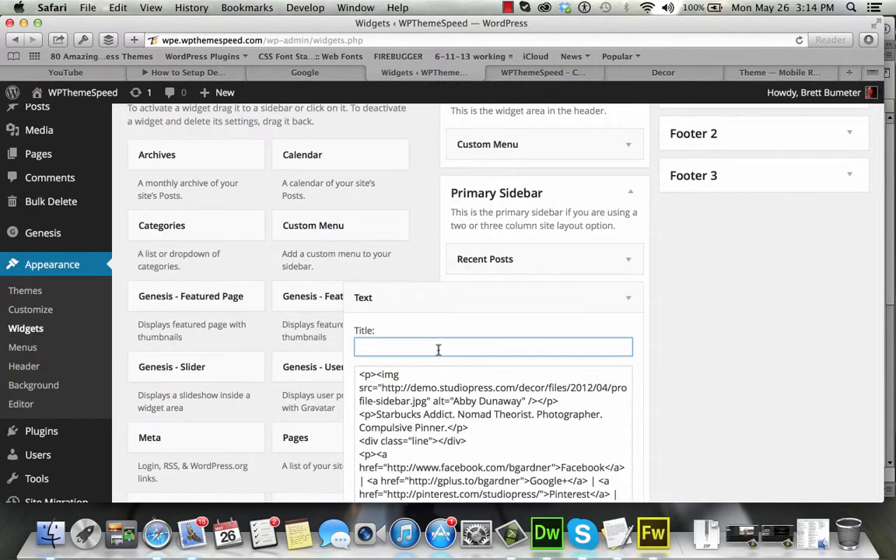
key(super+v)
scroll(782, 416, down, 5)
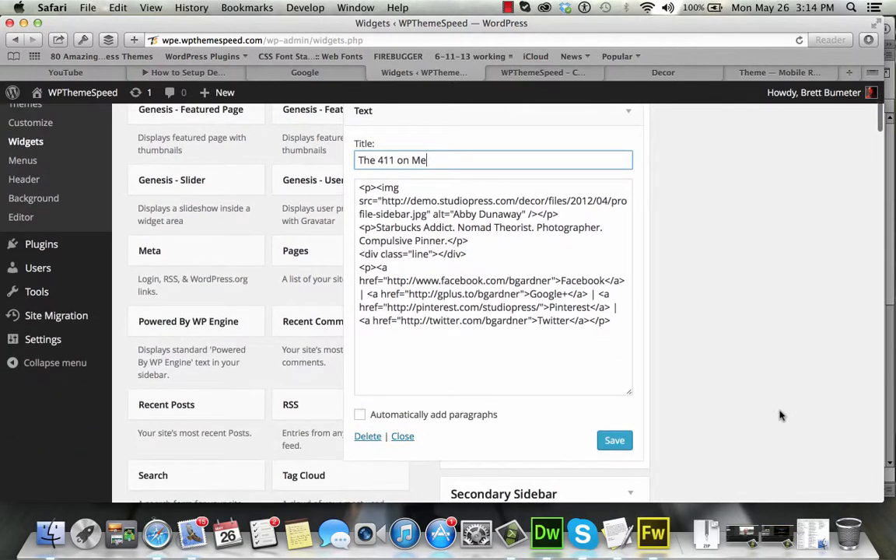
click(613, 441)
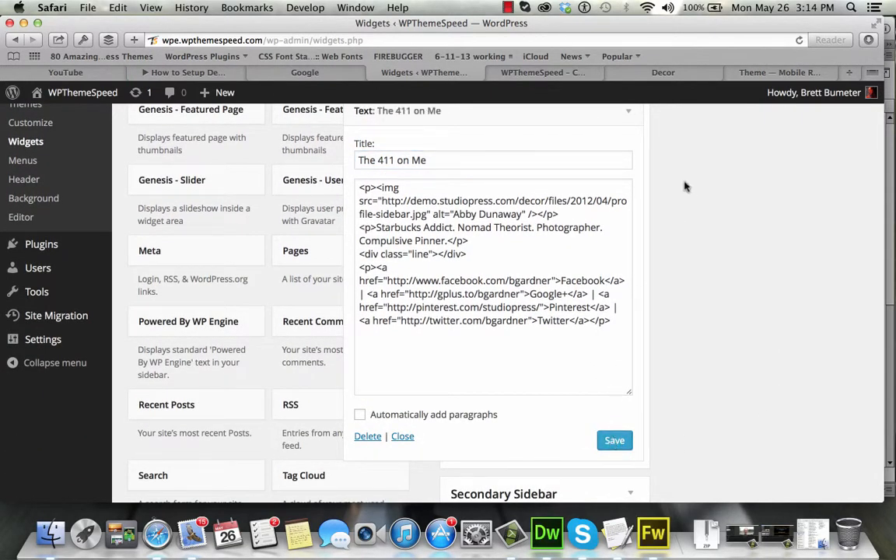
Step: Reload the WPThemeSpeed front page and check how The 411 on Me widget displays in the sidebar
click(569, 74)
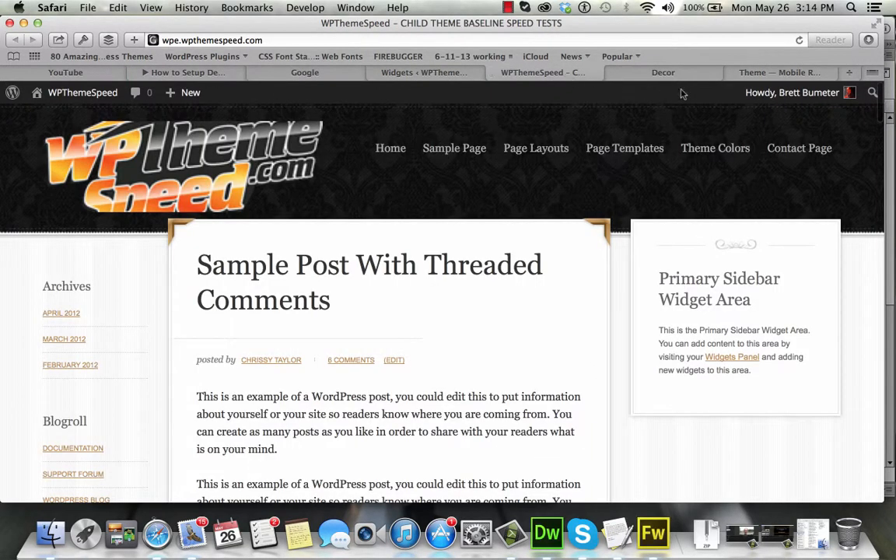
click(799, 40)
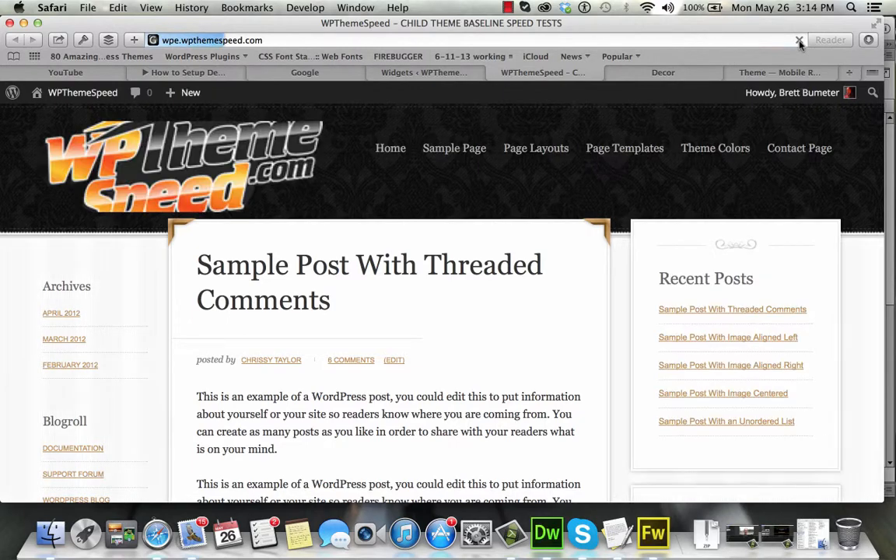
scroll(714, 260, down, 5)
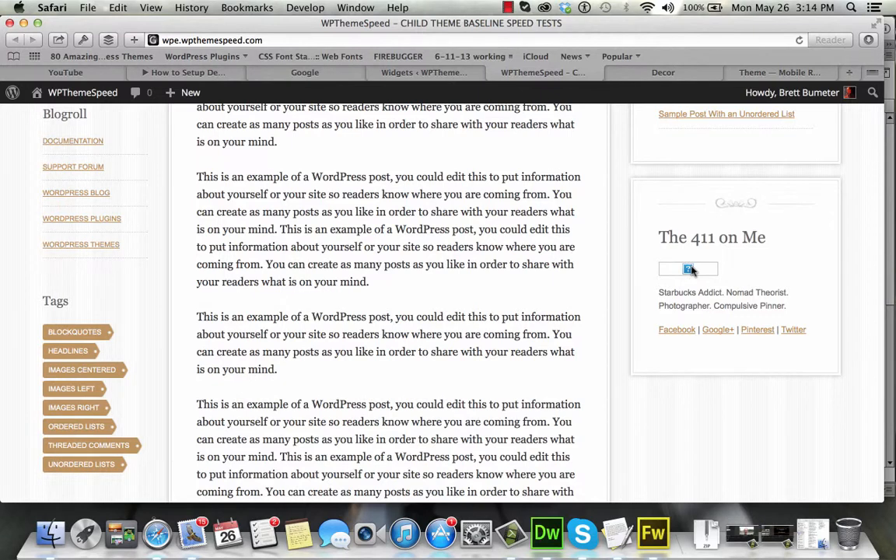
Step: On the Decor demo site, save the profile image from The 411 on Me widget to the Downloads folder
click(749, 74)
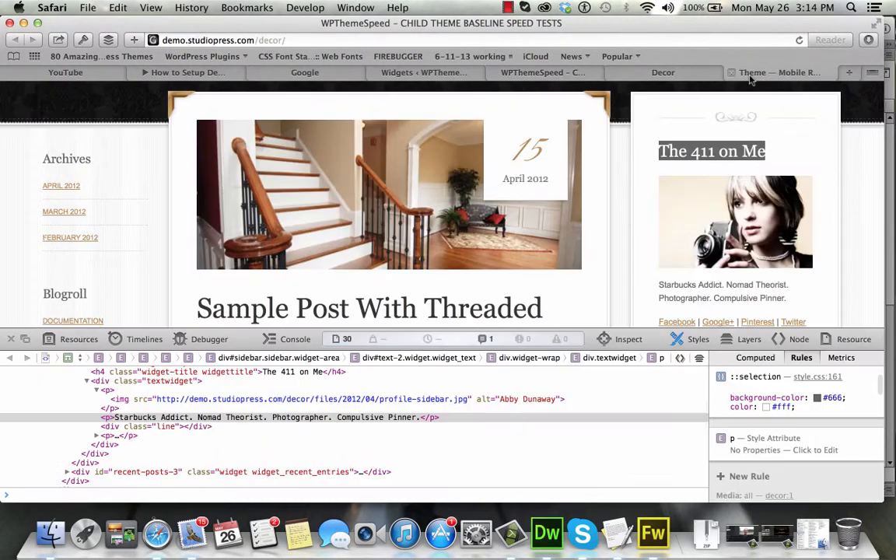
right_click(734, 223)
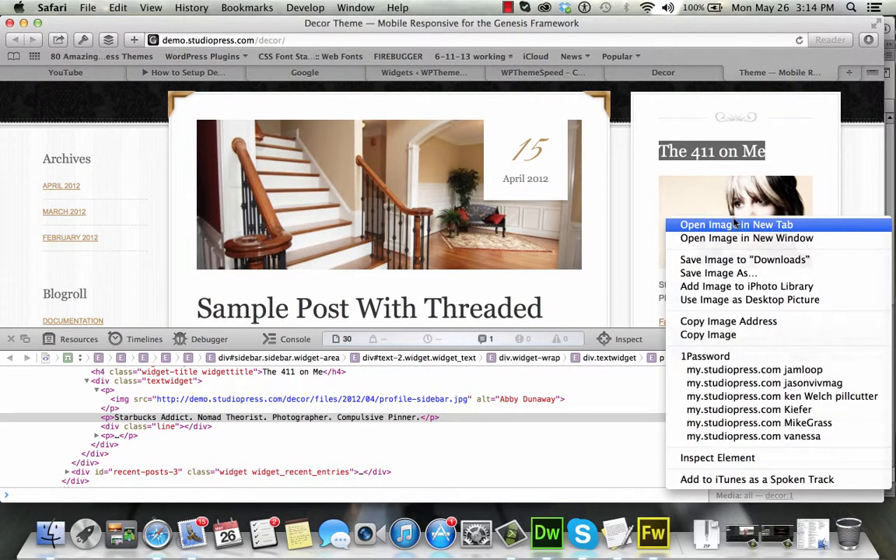
click(741, 263)
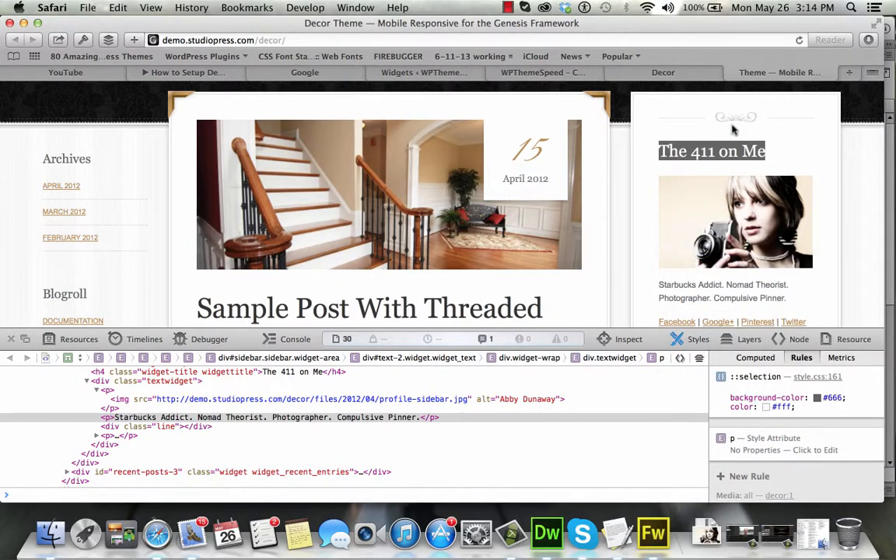
Step: From the WPThemeSpeed Widgets page, open the Upload New Media page in a new tab and switch to it
click(423, 72)
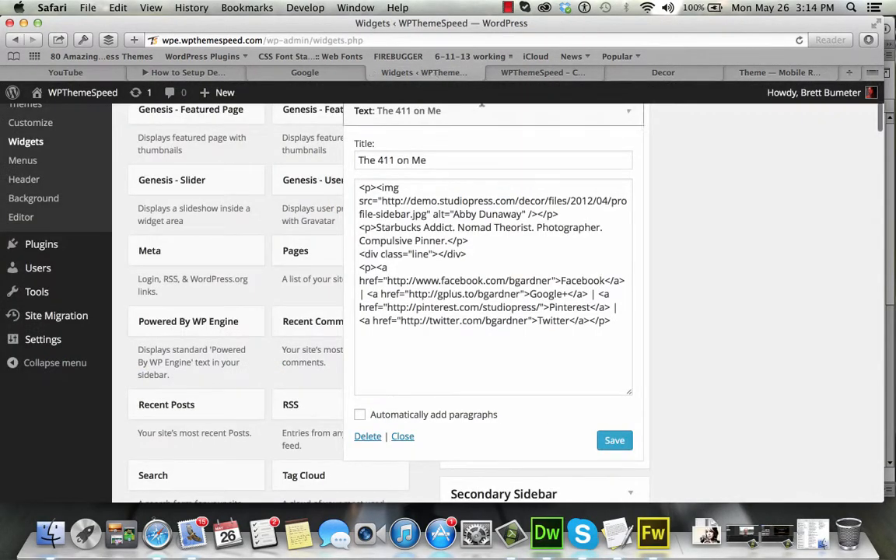
scroll(706, 239, up, 5)
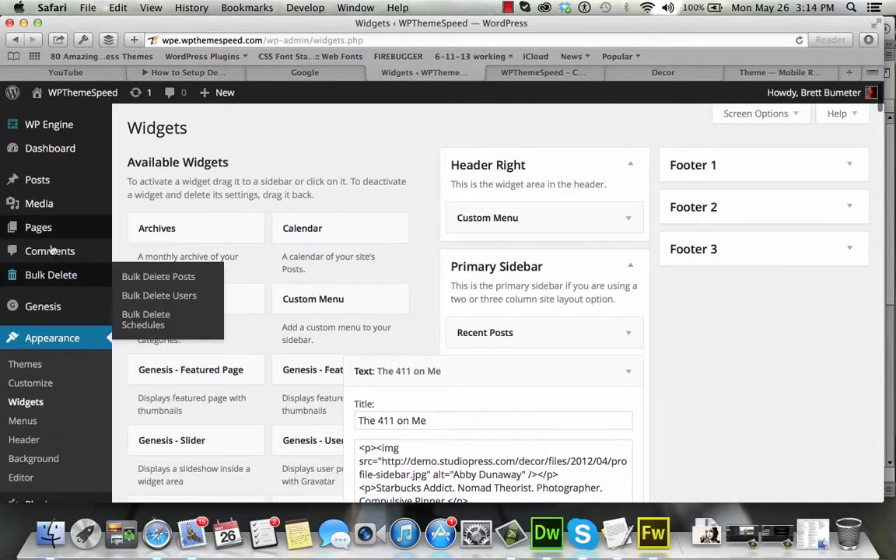
mouse_move(68, 202)
right_click(140, 225)
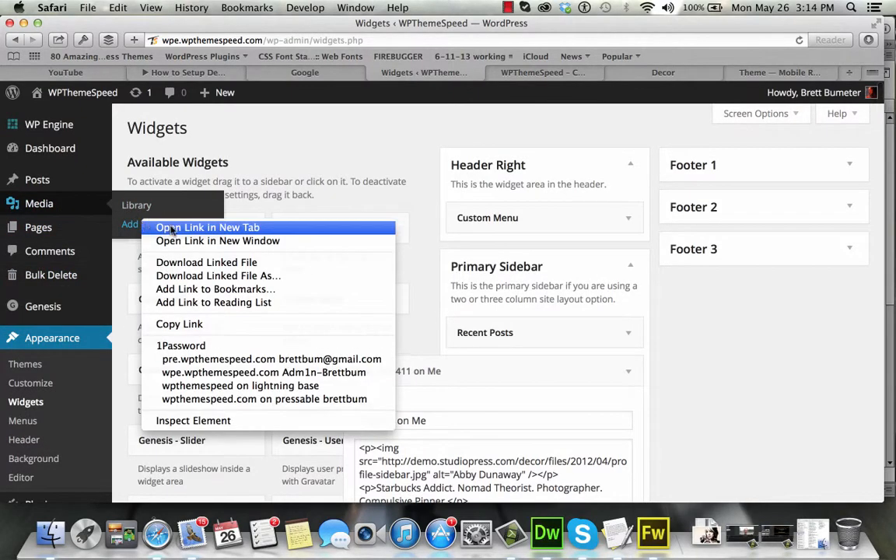
click(157, 227)
click(567, 75)
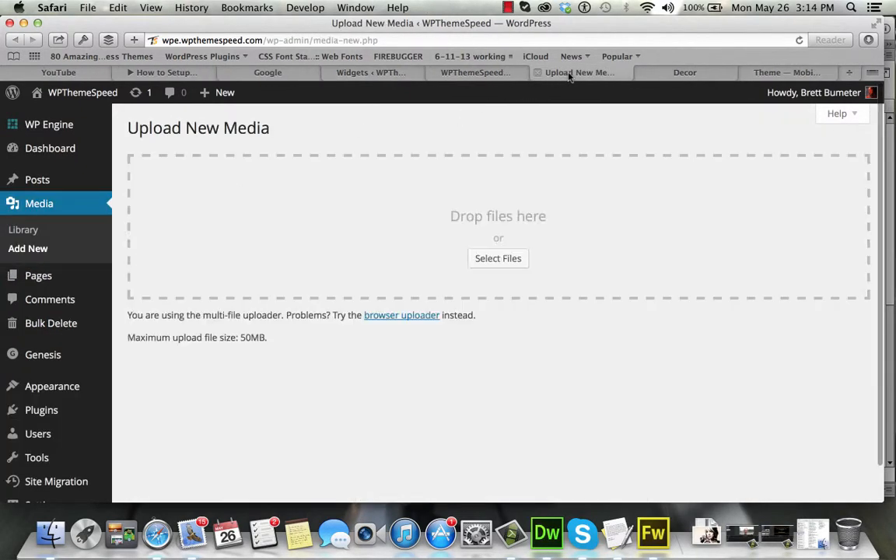
Step: Search the file chooser for "profile", upload profile-sidebar.jpg to the media library, and open the uploaded image for editing
click(498, 259)
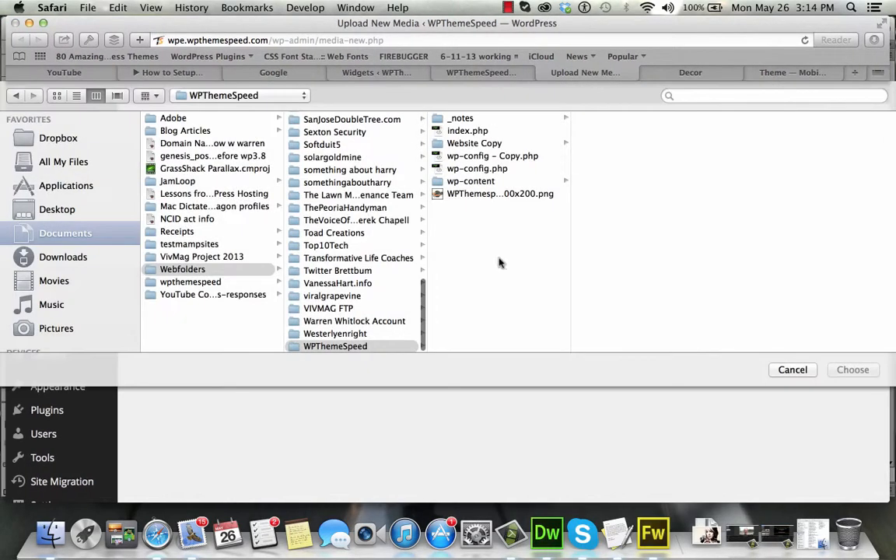
click(66, 257)
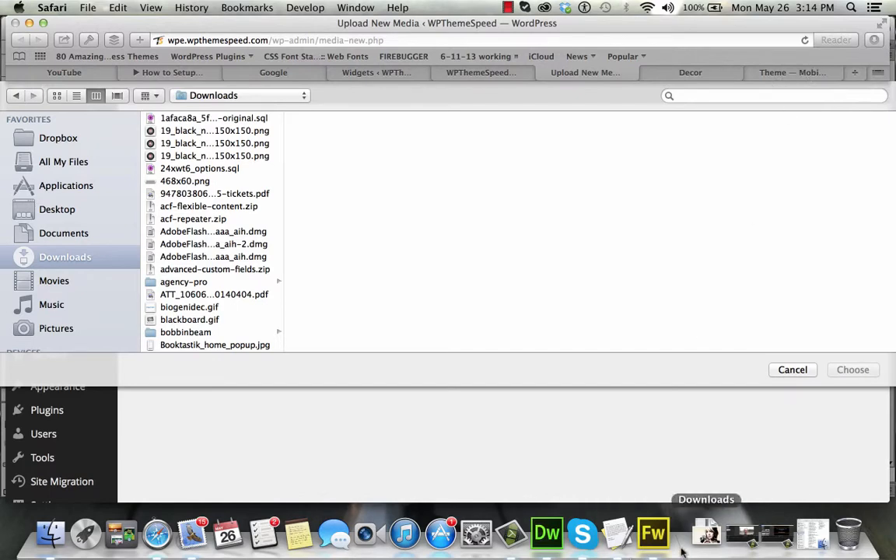
click(706, 533)
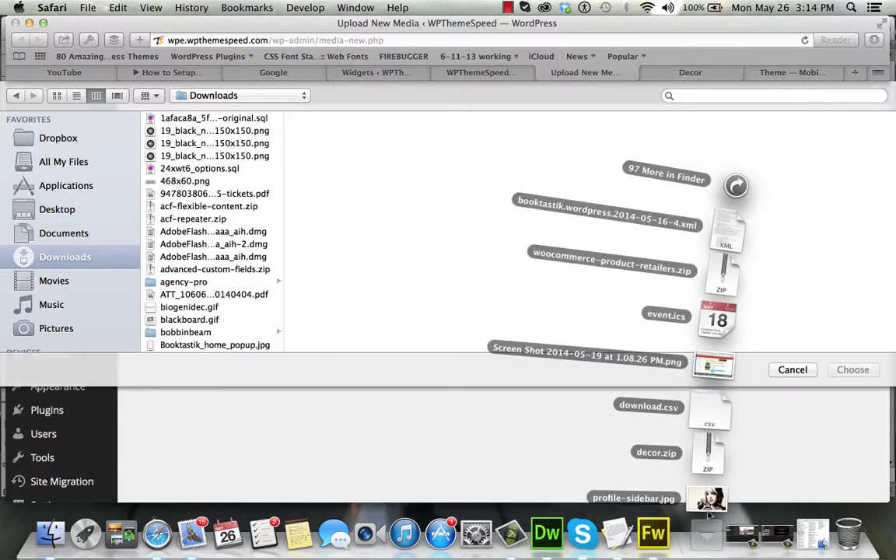
click(362, 169)
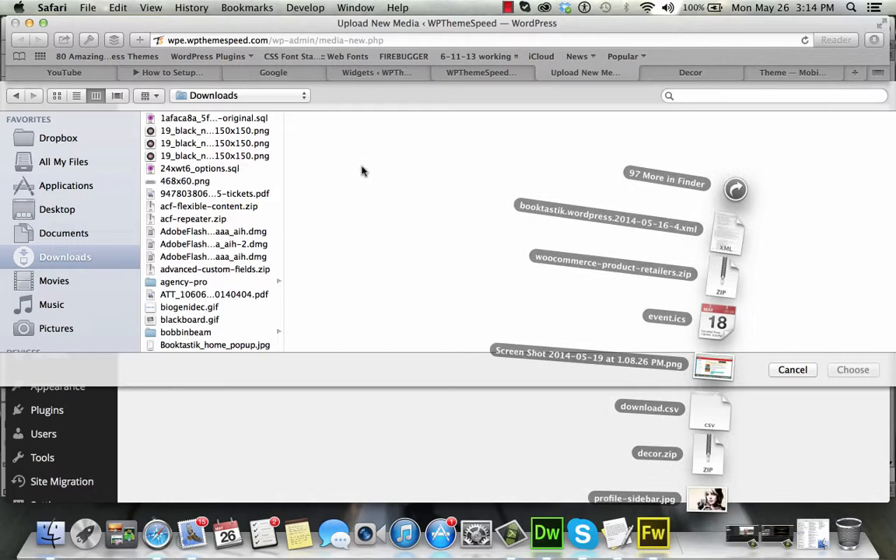
click(733, 94)
text(profile)
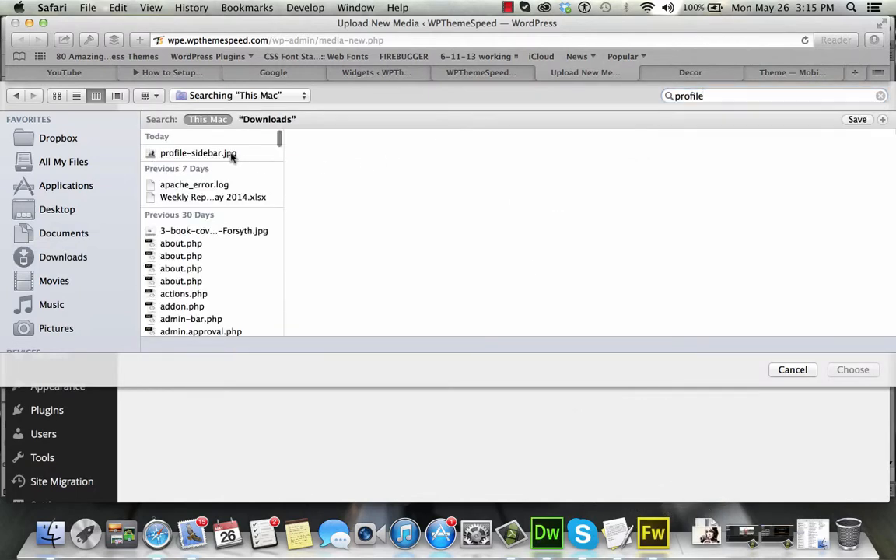
click(227, 153)
click(852, 371)
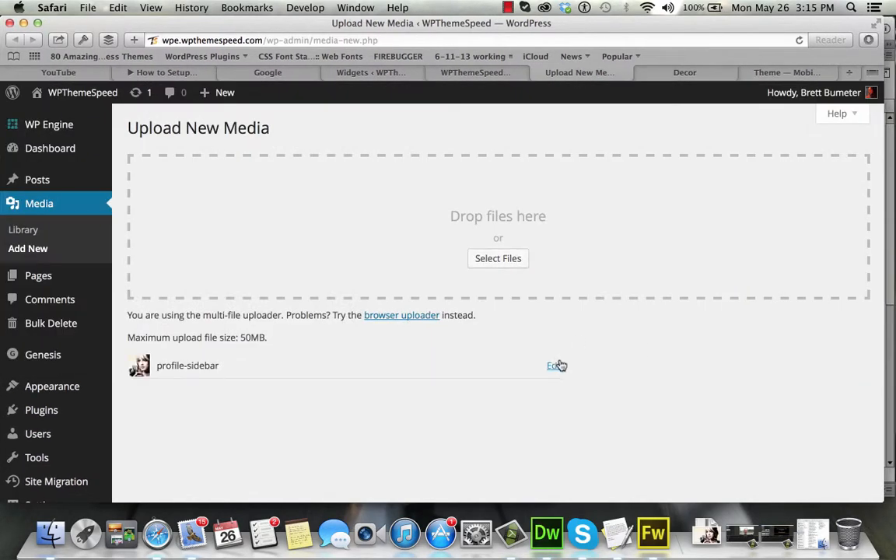
click(554, 366)
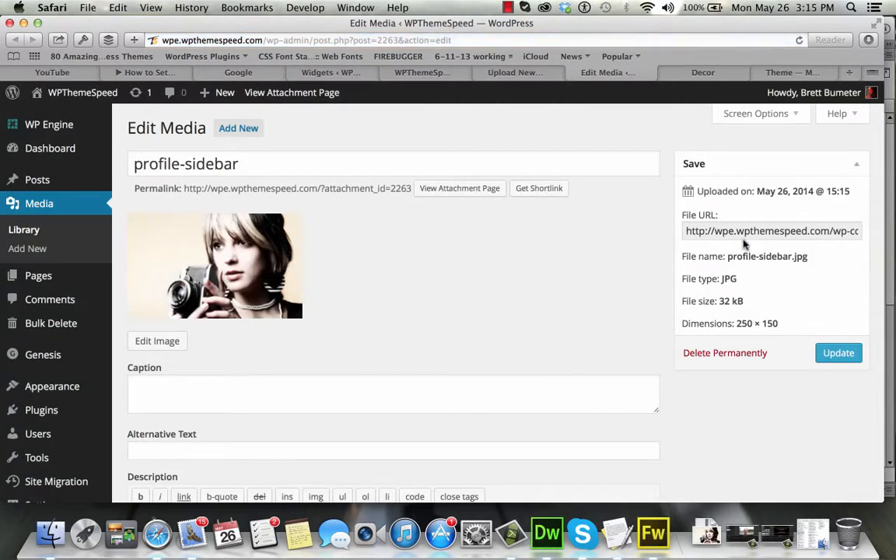
Step: Copy the file URL of the uploaded profile-sidebar image and close the Edit Media and Upload New Media pages
click(743, 237)
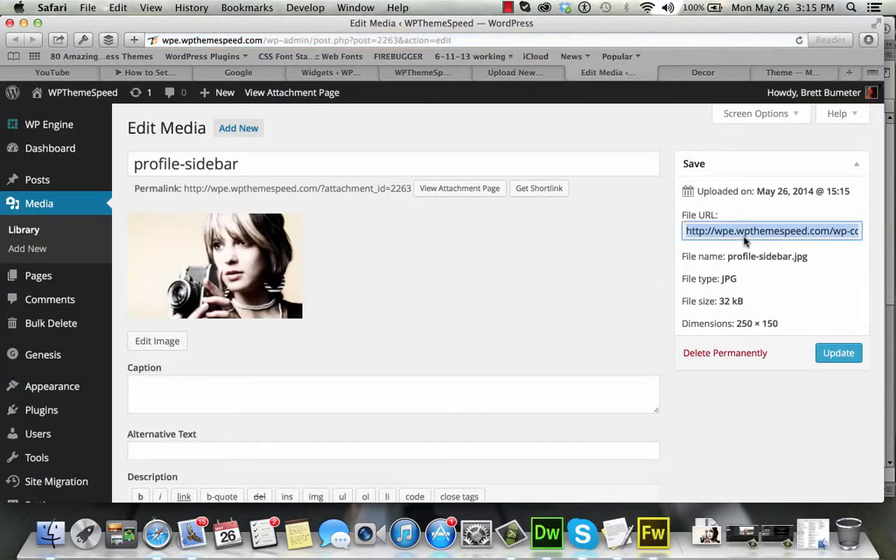
click(573, 72)
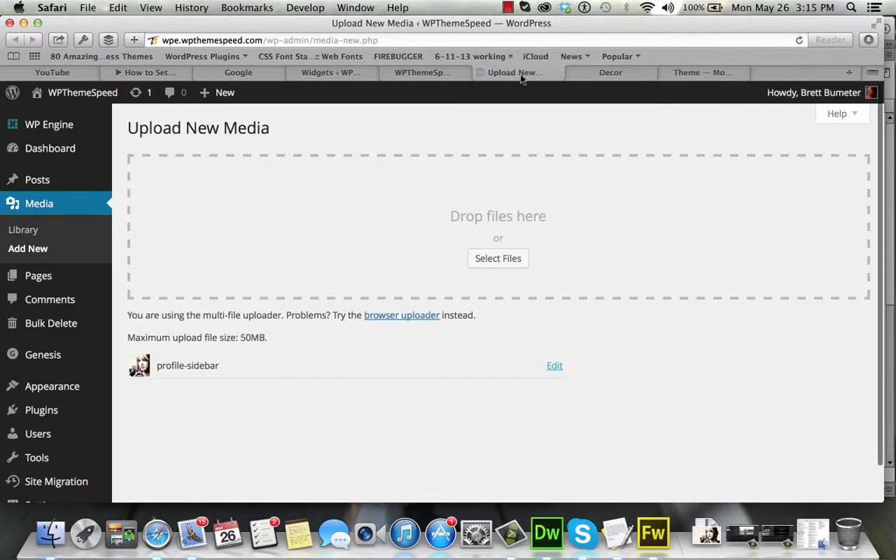
click(480, 72)
click(315, 72)
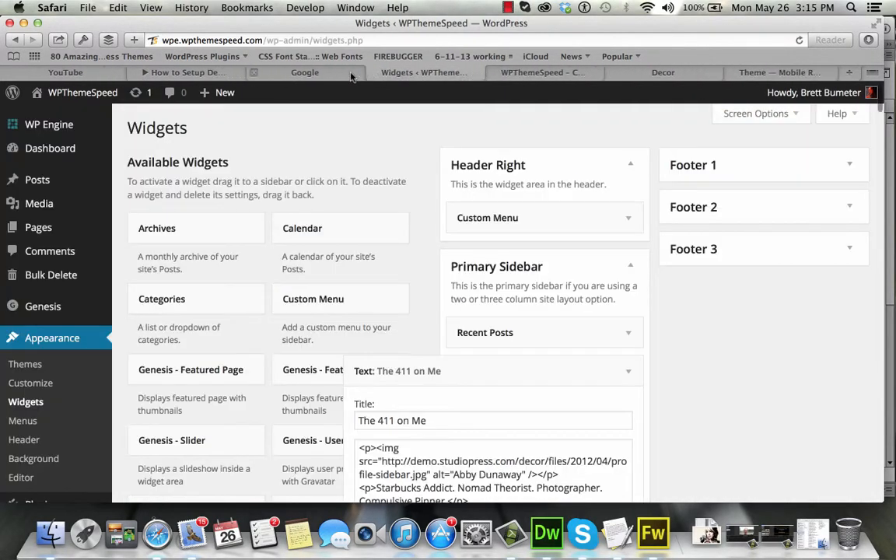
scroll(719, 386, down, 1)
scroll(718, 386, down, 3)
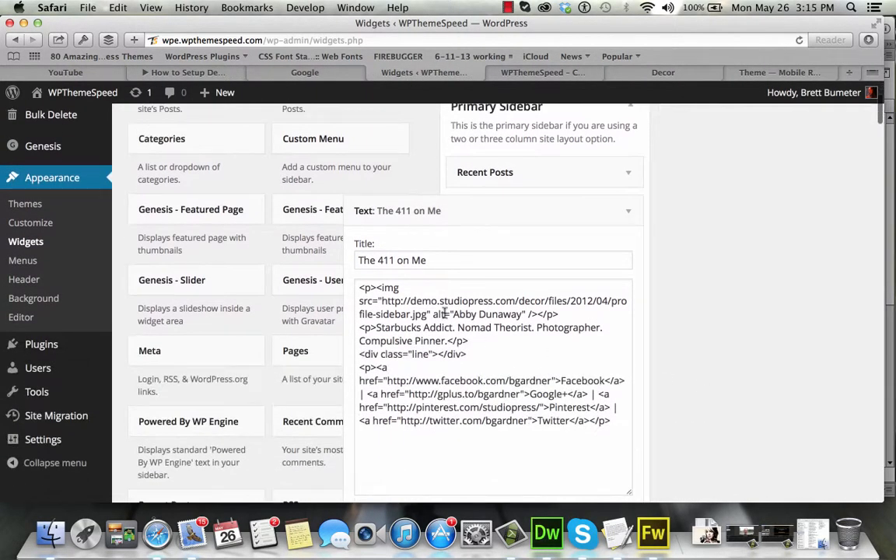
click(382, 304)
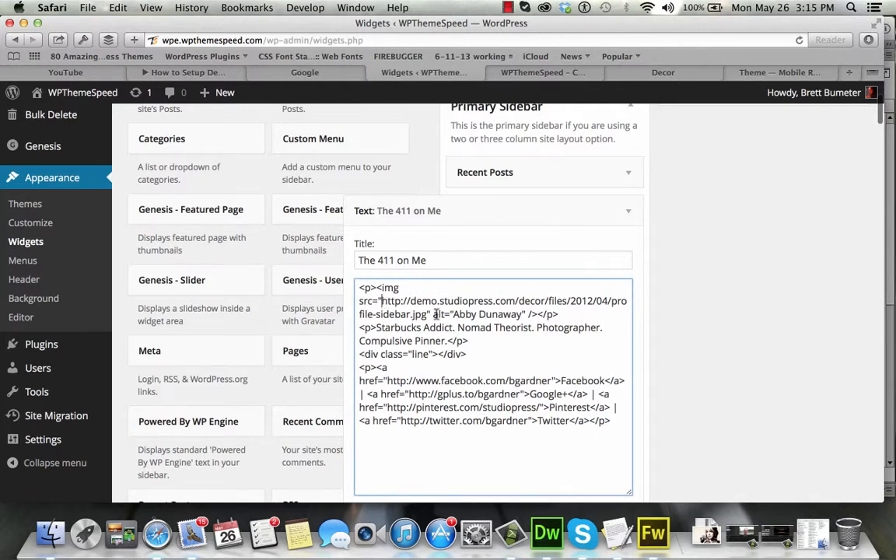
shift+click(427, 313)
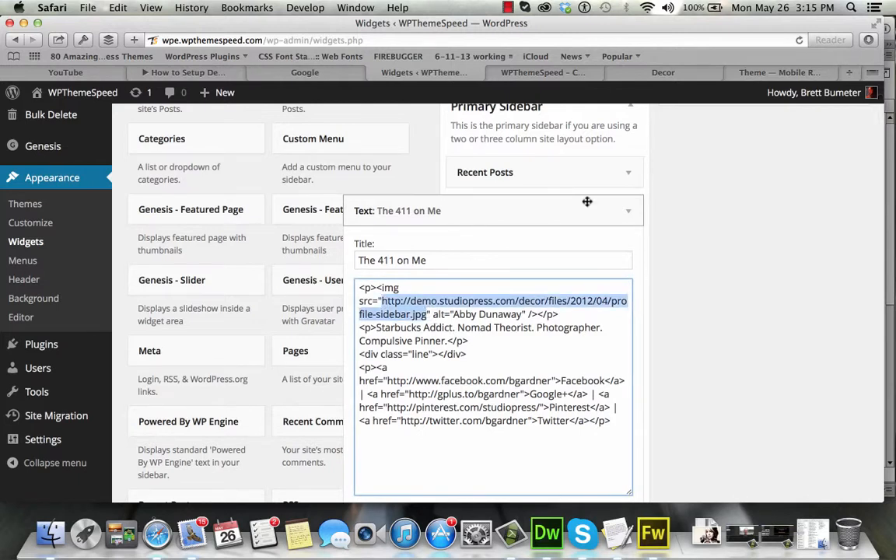
text(http://wpe.wpthemespeed.com/wp-content/uploads/2014/05/profile-sidebar.jpg)
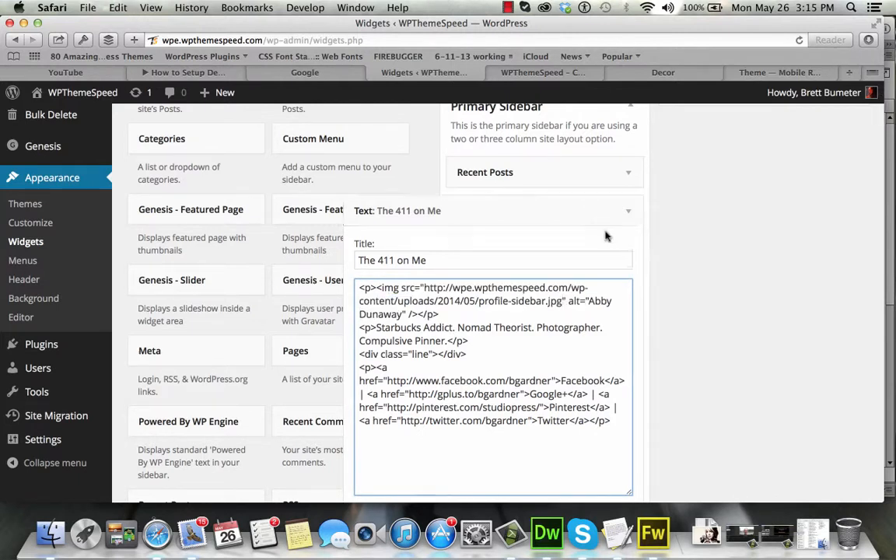
scroll(659, 282, down, 2)
click(614, 471)
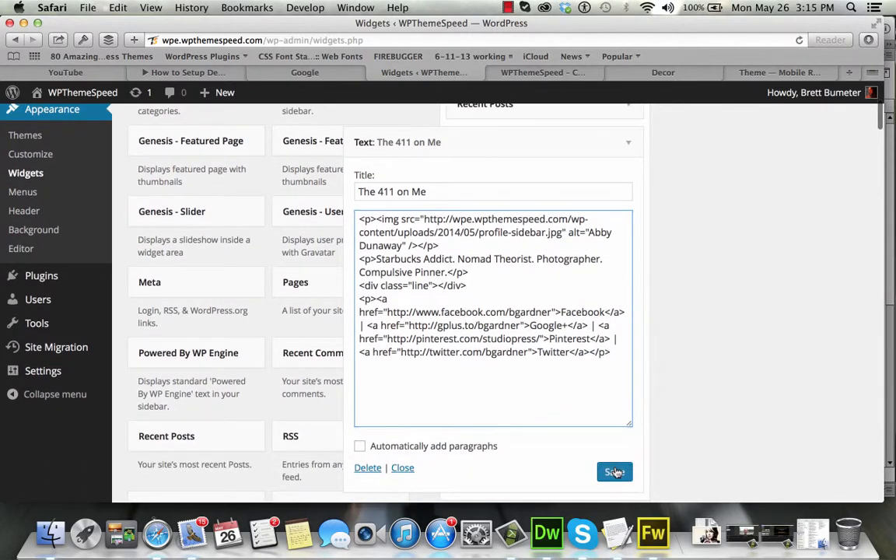
Step: Collapse The 411 on Me text widget and move it above Recent Posts in the Primary Sidebar
click(629, 145)
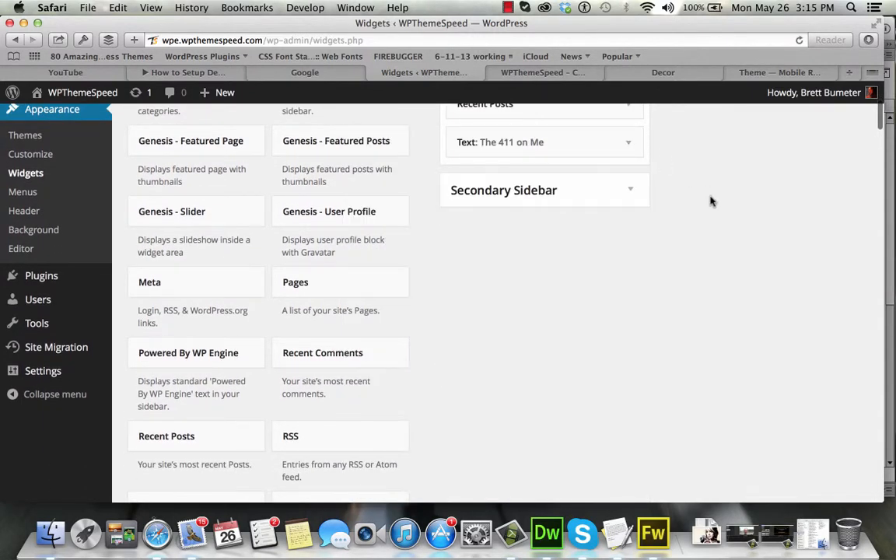
scroll(710, 200, up, 4)
drag(578, 294, 579, 227)
Step: Reload the WPThemeSpeed front page and check the profile image and the widget order in the sidebar
click(532, 75)
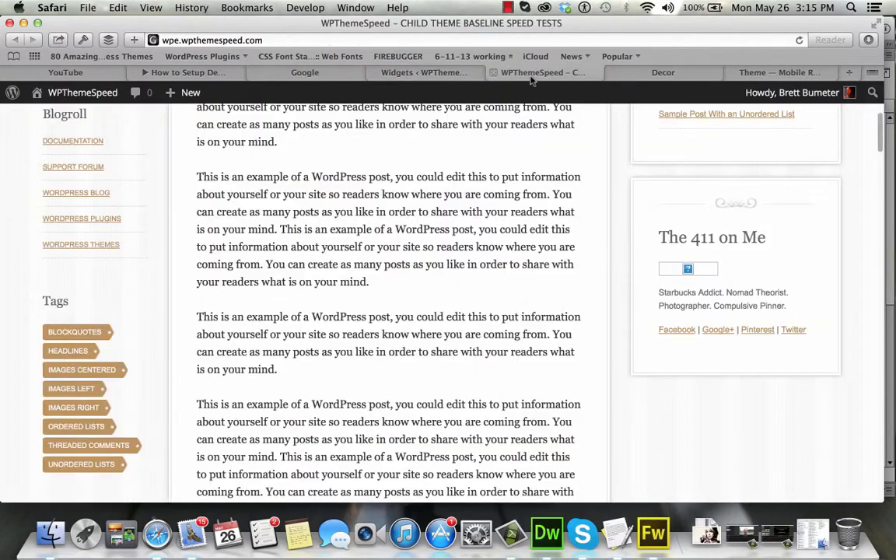
click(798, 42)
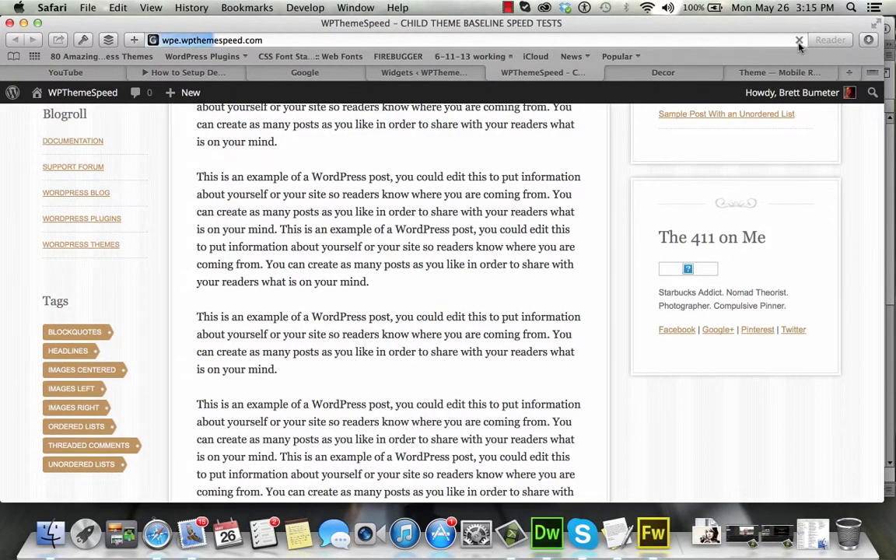
scroll(560, 308, down, 5)
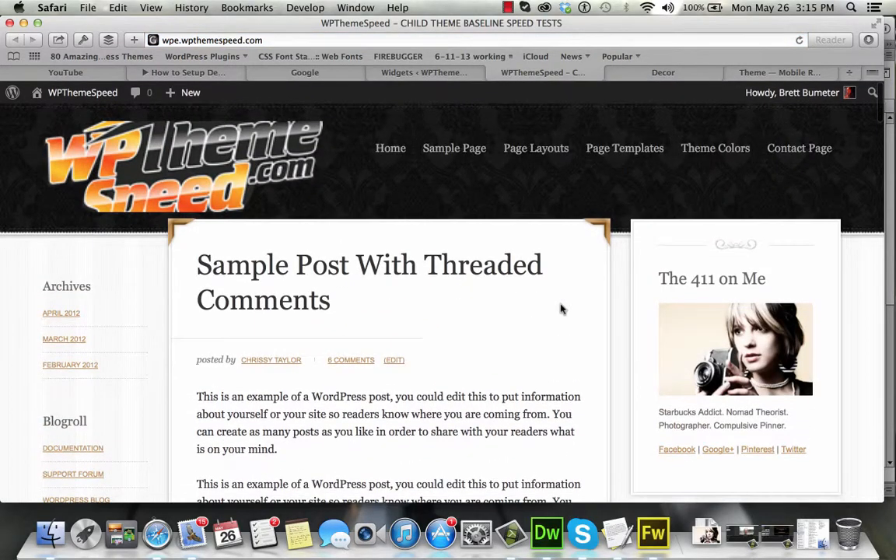
scroll(560, 309, down, 12)
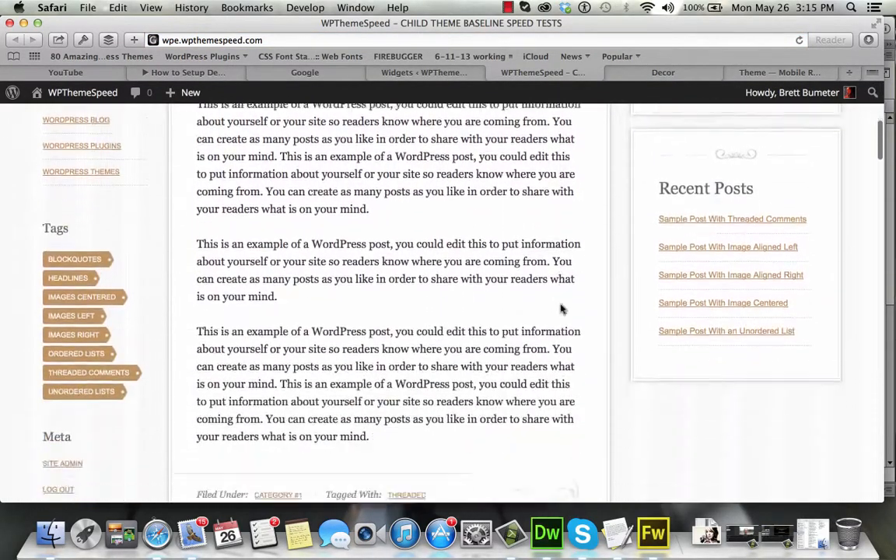
scroll(560, 309, up, 15)
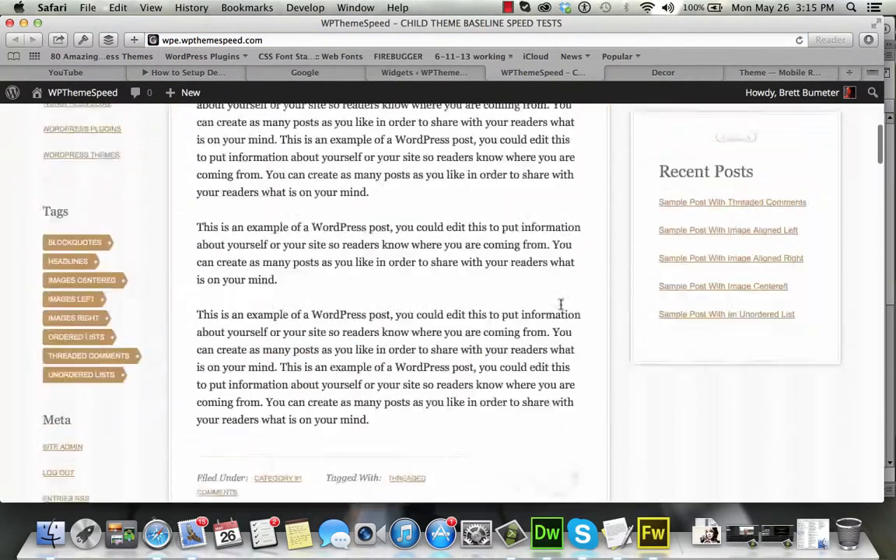
scroll(372, 275, up, 3)
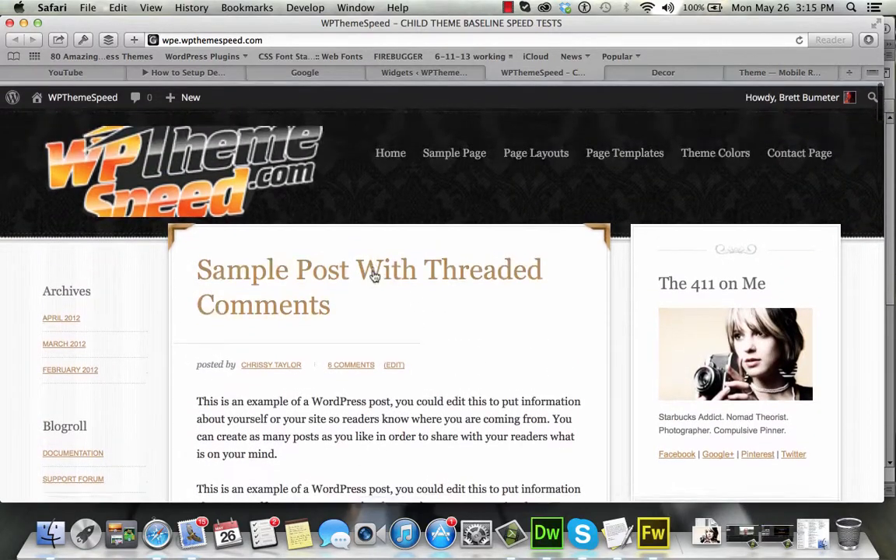
Step: On the Decor demo site, close the web inspector and examine the featured images, date labels and excerpts of the posts
click(780, 74)
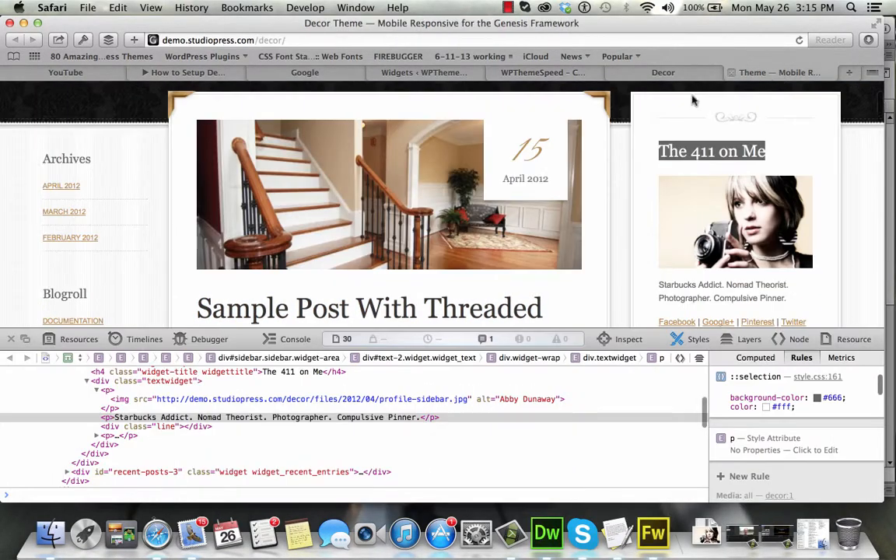
click(10, 343)
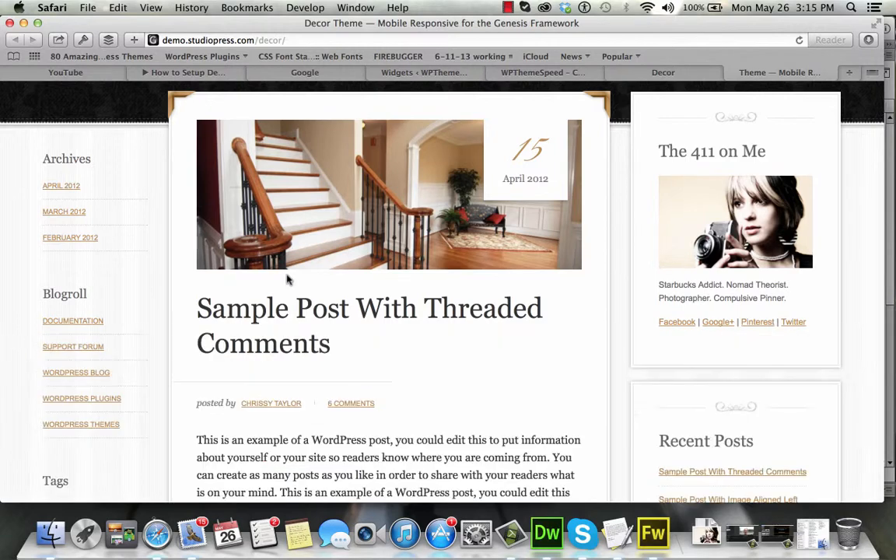
scroll(344, 287, up, 3)
scroll(344, 294, down, 3)
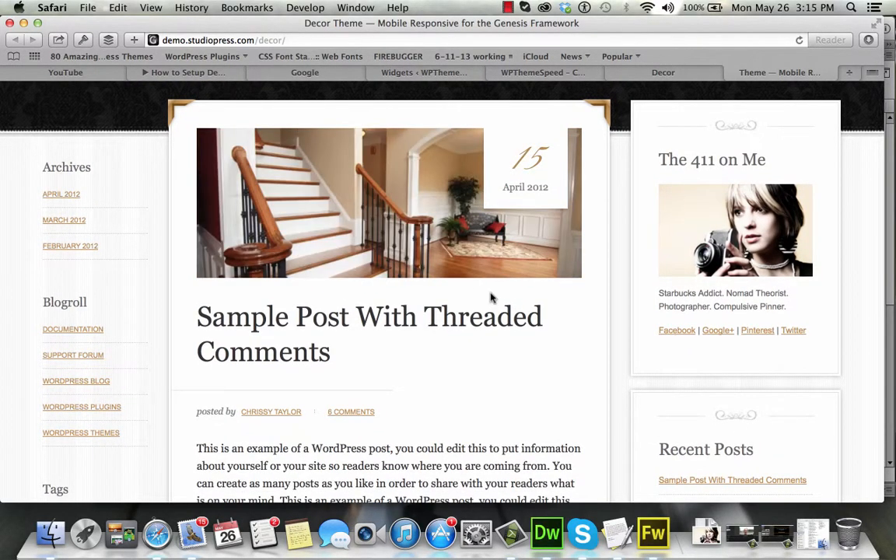
scroll(490, 240, down, 10)
scroll(490, 297, down, 12)
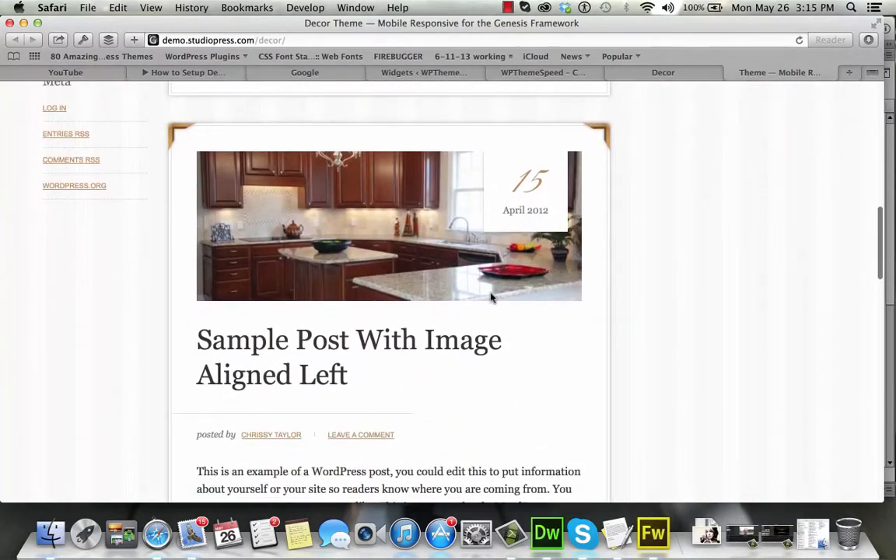
scroll(493, 299, down, 6)
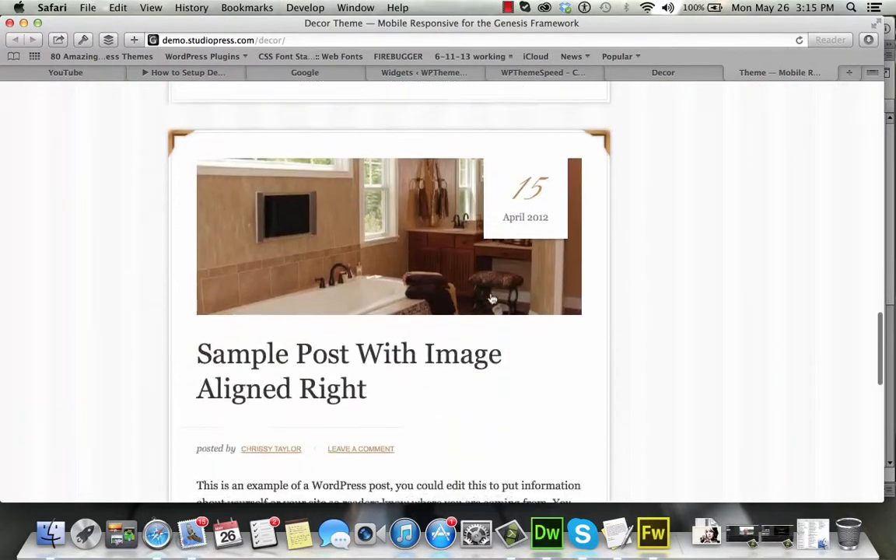
scroll(513, 194, down, 6)
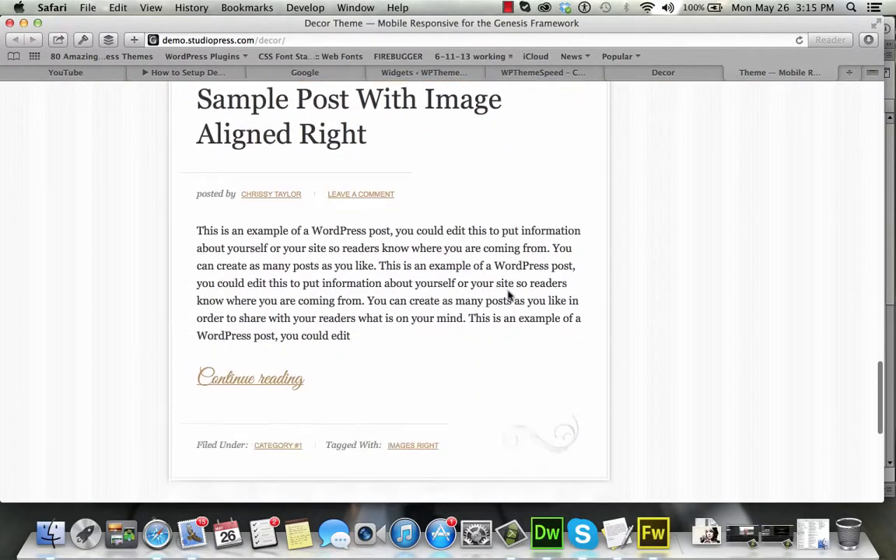
Step: Save the staircase image from the first demo post into the Decor Theme folder inside Documents/wpthemespeed
scroll(508, 295, up, 20)
scroll(507, 296, up, 10)
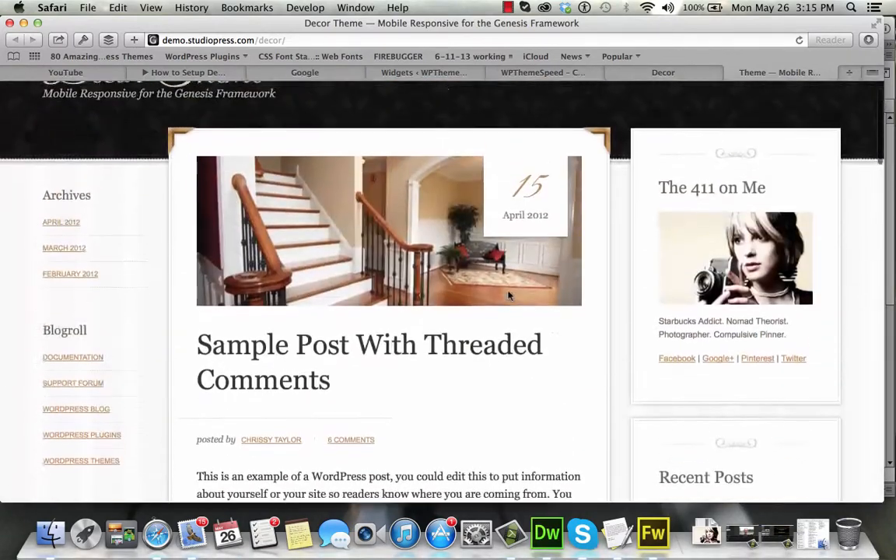
right_click(364, 259)
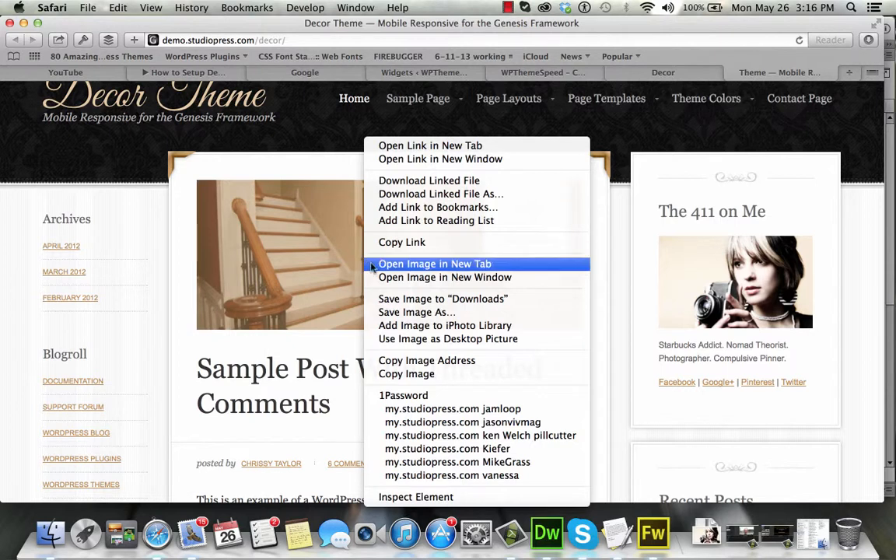
click(420, 313)
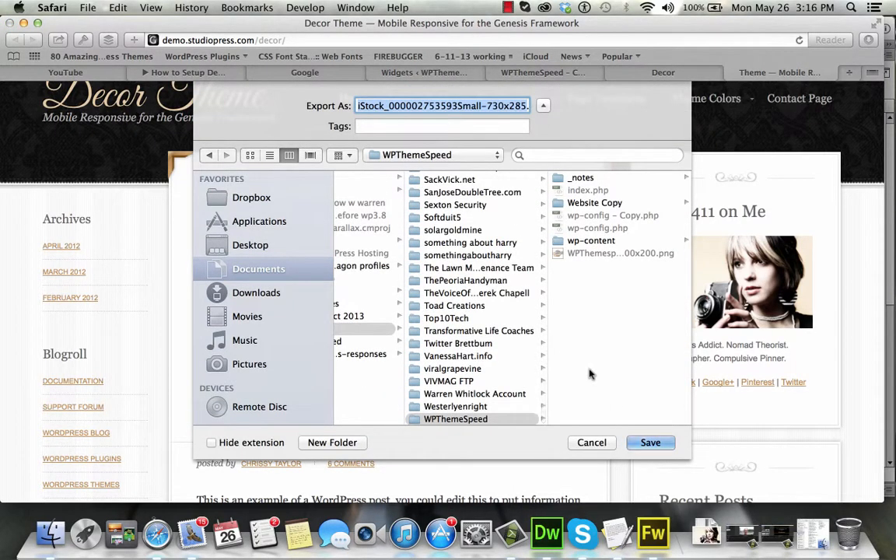
scroll(532, 337, left, 5)
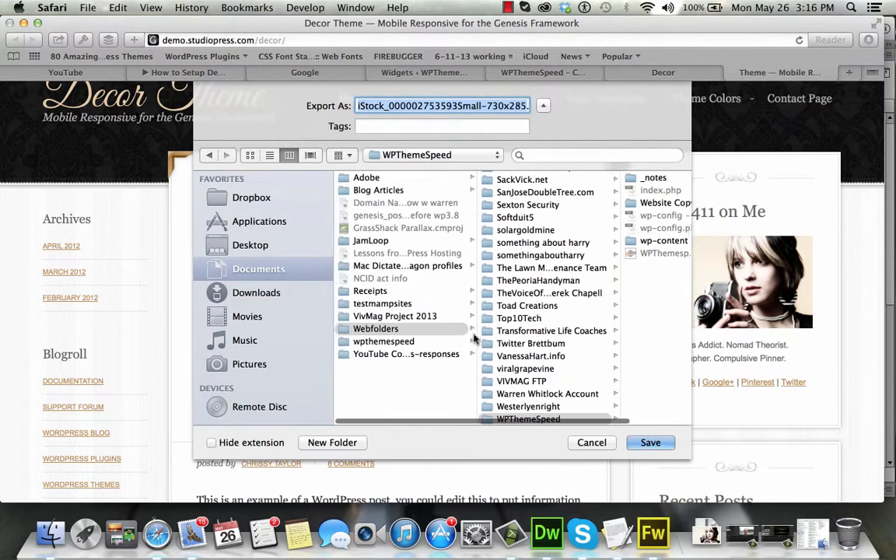
click(376, 305)
click(380, 342)
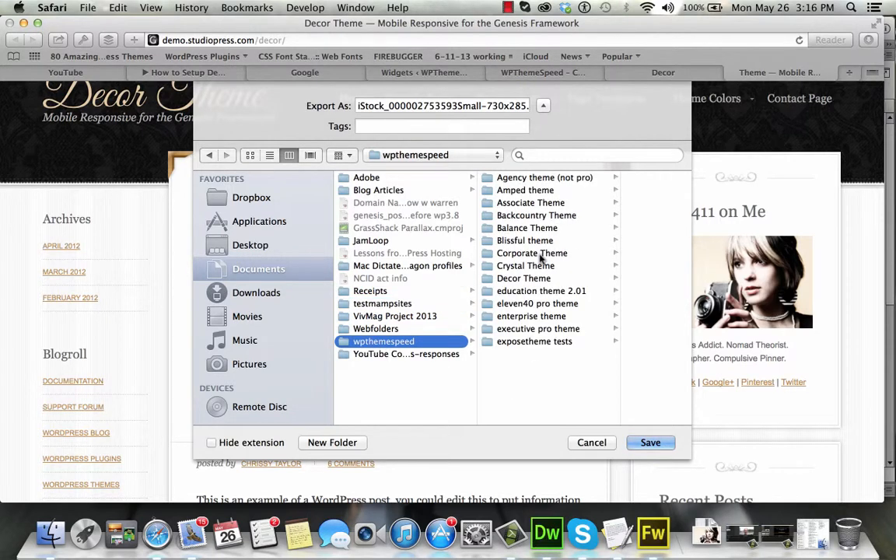
click(527, 280)
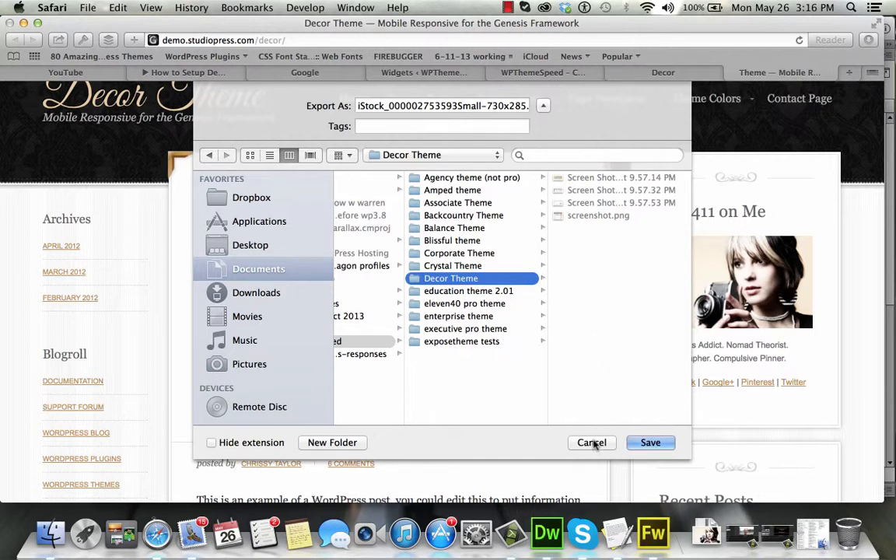
click(646, 443)
Step: Save the kitchen image of the "Sample Post With Image Aligned Left" post into the Decor Theme folder
scroll(486, 340, down, 10)
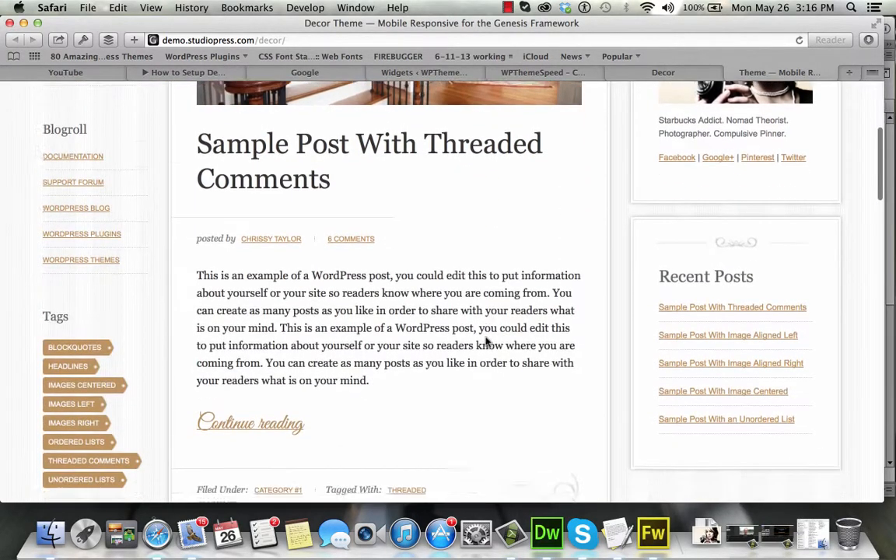
scroll(486, 340, down, 5)
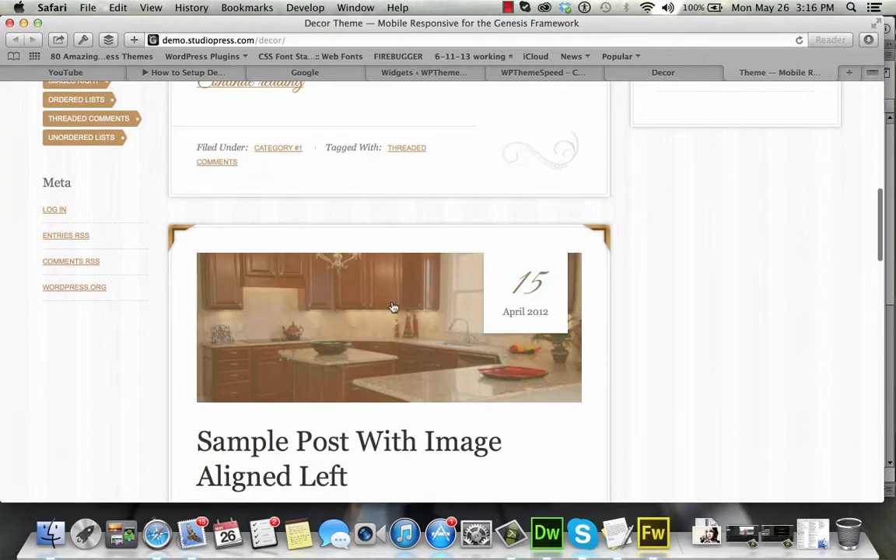
right_click(392, 305)
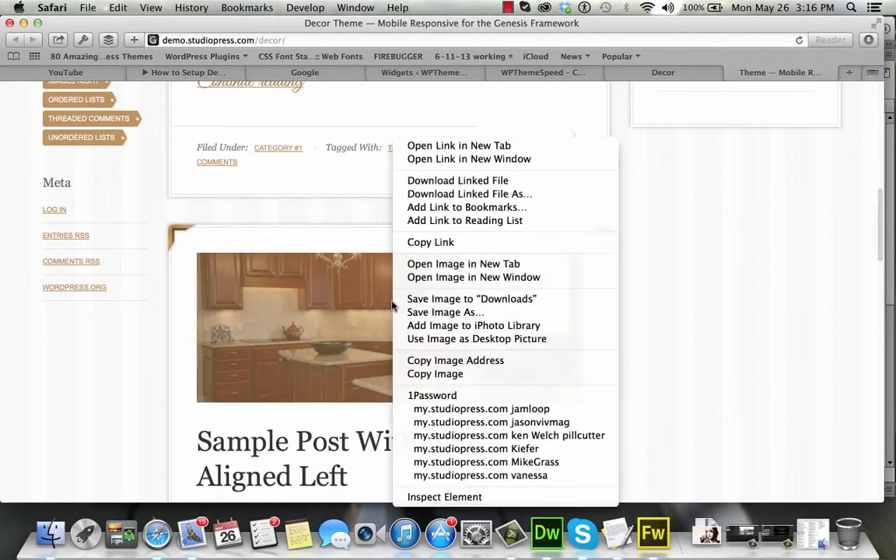
click(490, 311)
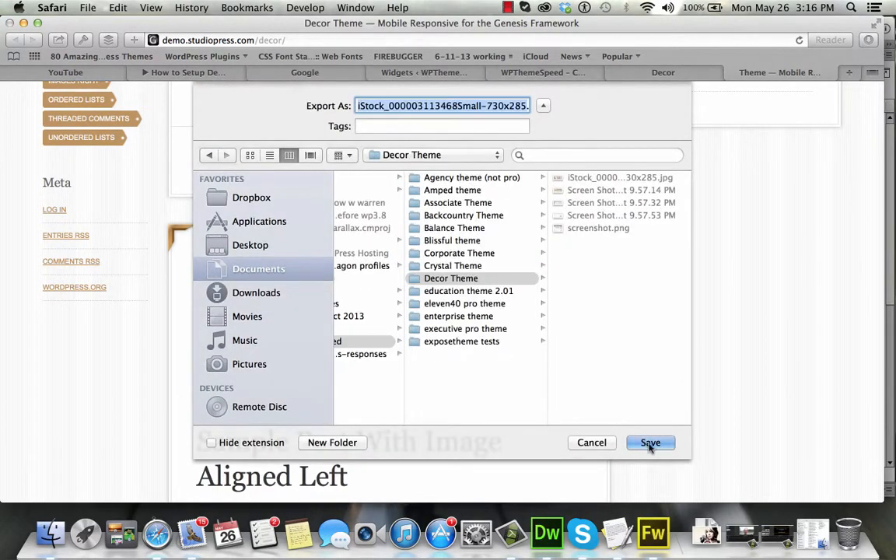
click(657, 447)
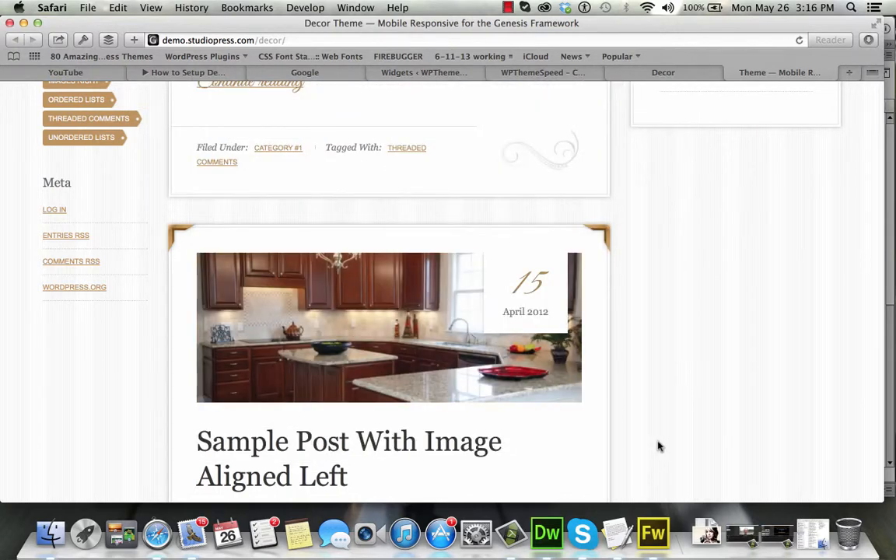
Step: Save the bathroom image of the "Sample Post With Image Aligned Right" post into the Decor Theme folder
scroll(449, 385, down, 15)
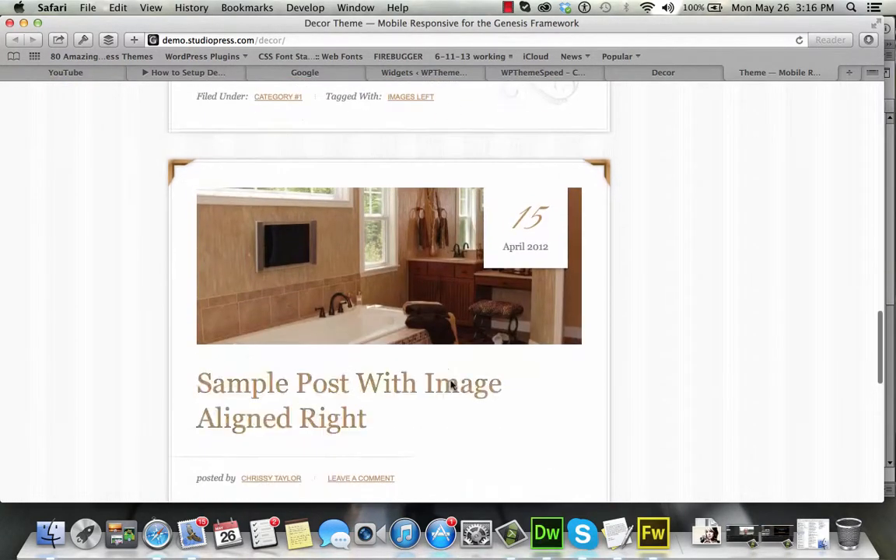
right_click(408, 281)
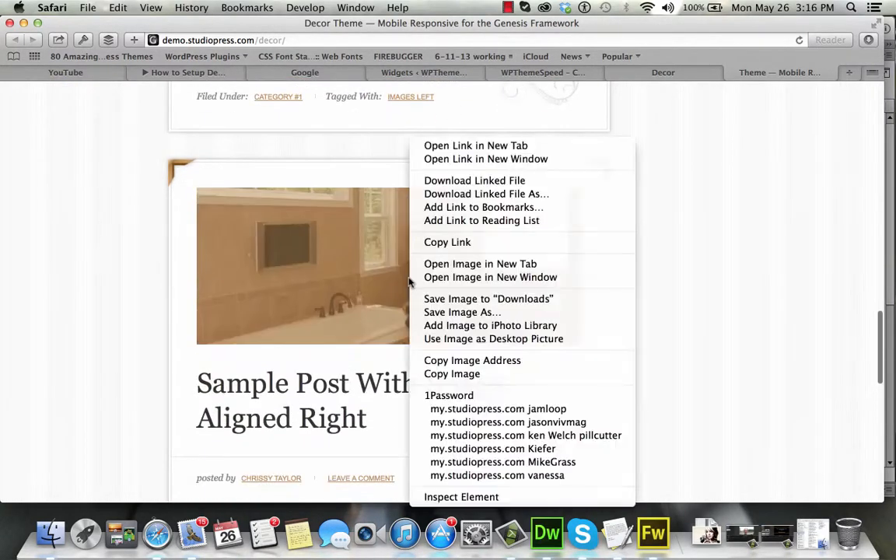
click(499, 312)
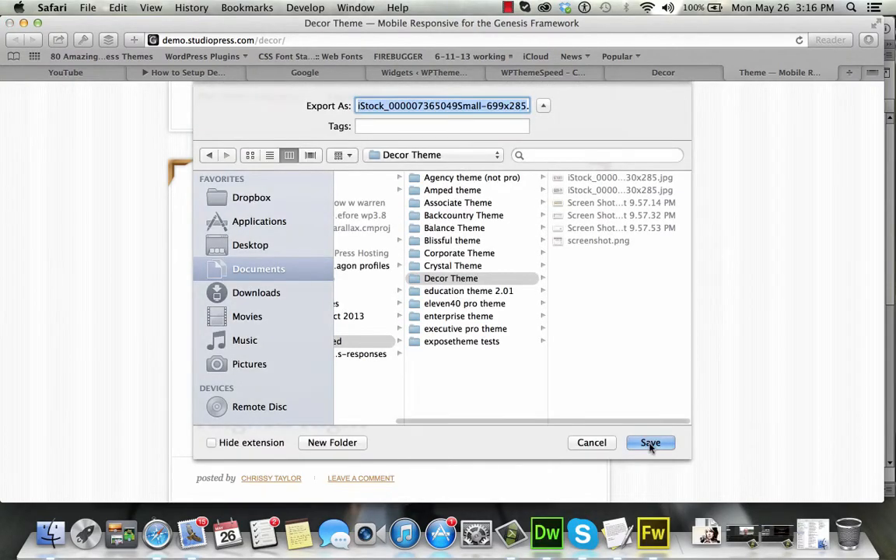
click(650, 443)
Step: Compare the length of the homepage posts in the Decor demo with those on the WPThemeSpeed site
scroll(650, 448, up, 15)
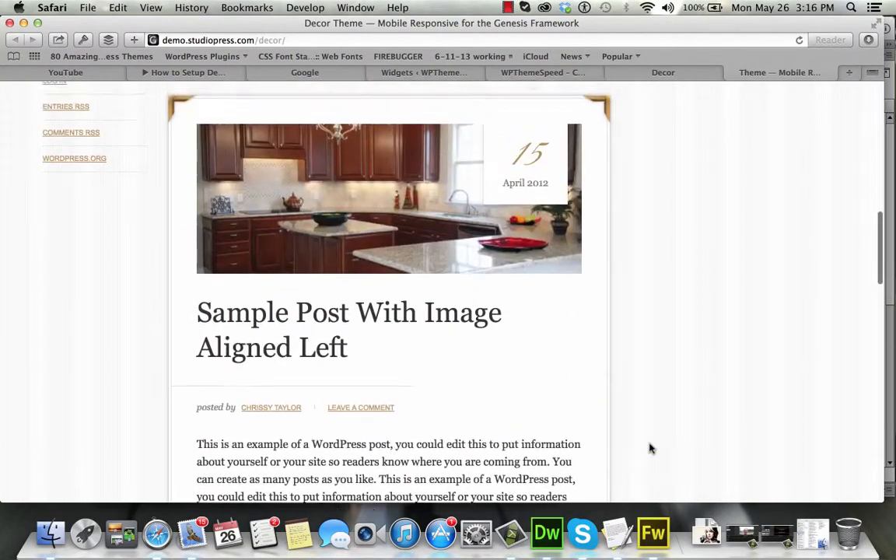
scroll(650, 448, down, 10)
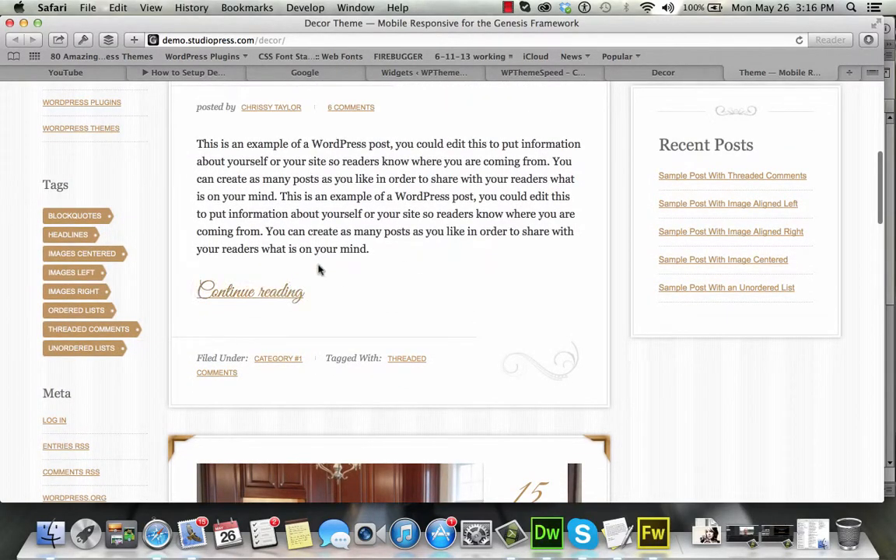
click(525, 75)
scroll(466, 340, down, 5)
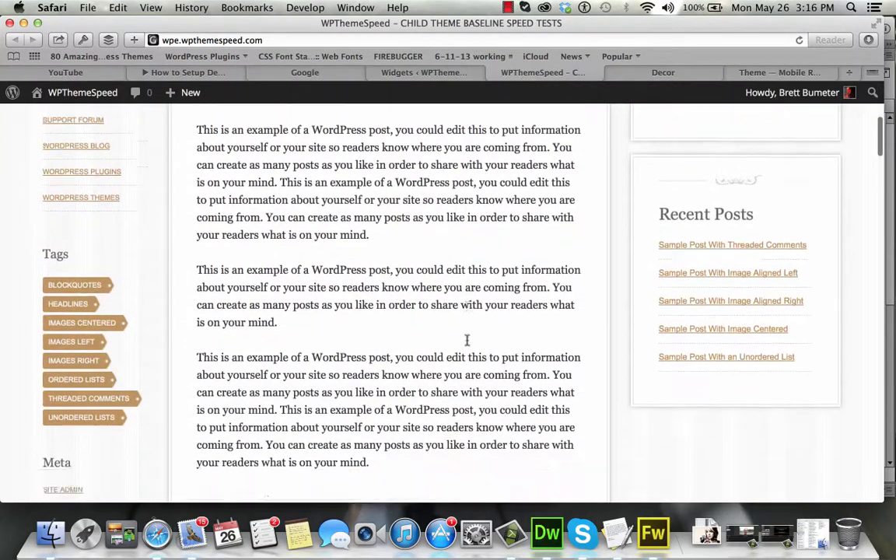
scroll(466, 340, down, 3)
scroll(466, 344, up, 2)
scroll(466, 343, down, 1)
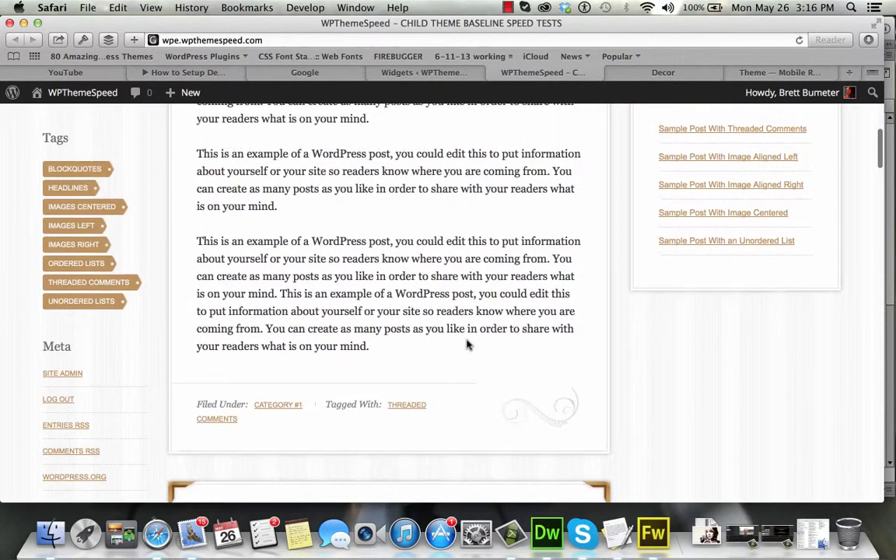
Step: Open the Genesis theme settings of the WPThemeSpeed site at the Content Archives section
click(445, 75)
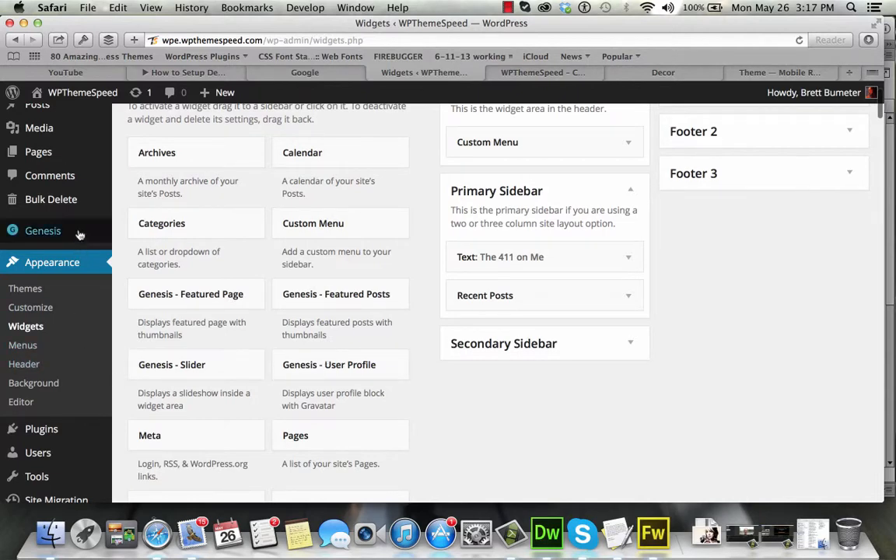
mouse_move(79, 235)
click(129, 233)
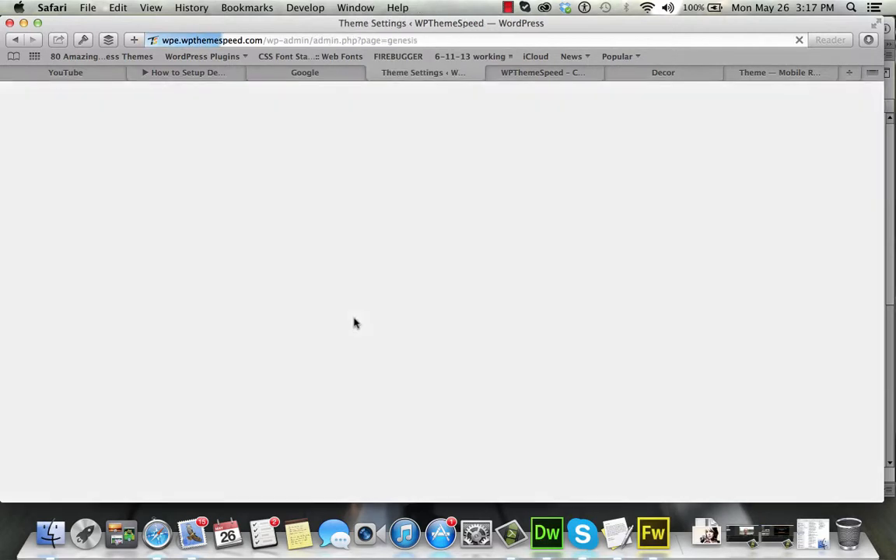
scroll(355, 319, down, 15)
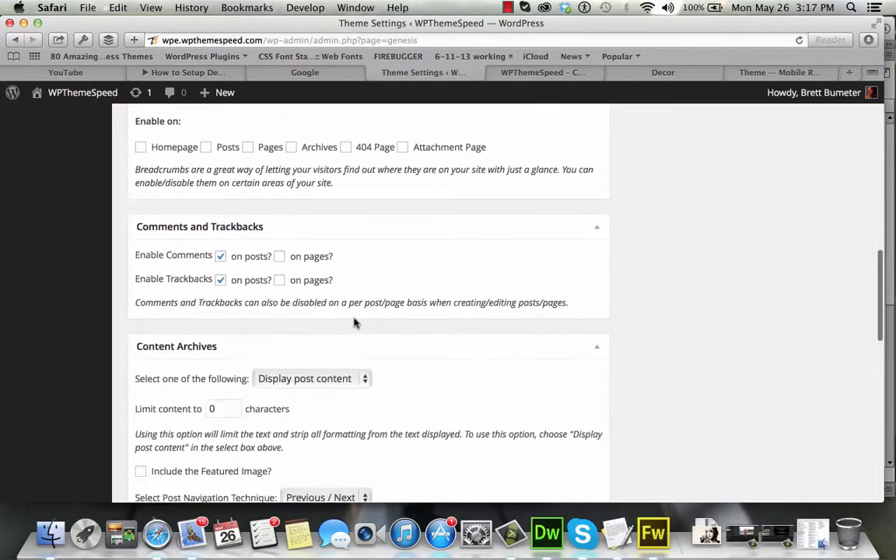
scroll(355, 319, down, 2)
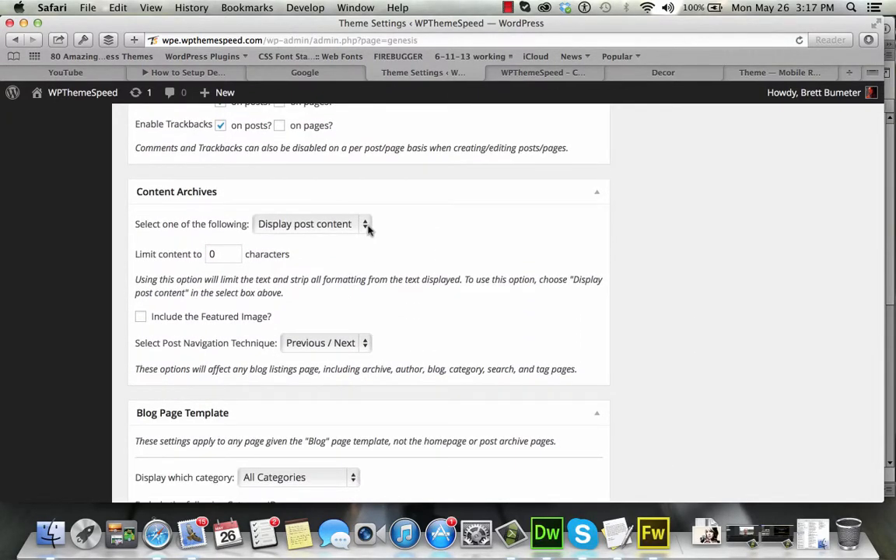
Step: Set Content Archives to display post content limited to 500 characters, with the featured image at post-image (730 × 285) size
click(140, 317)
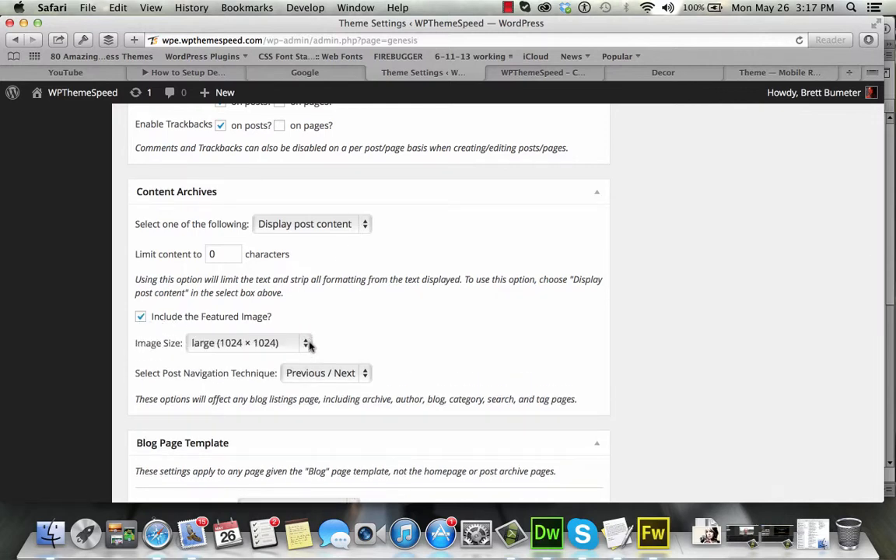
click(342, 226)
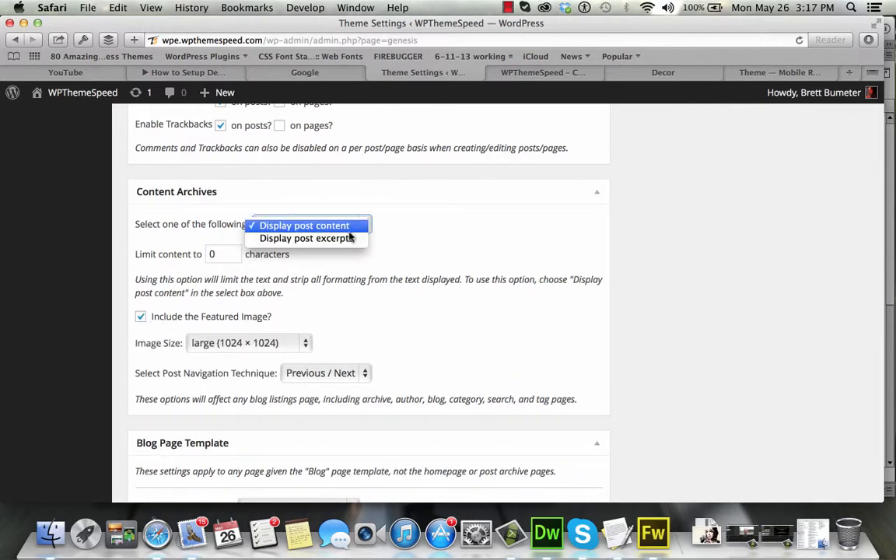
click(352, 227)
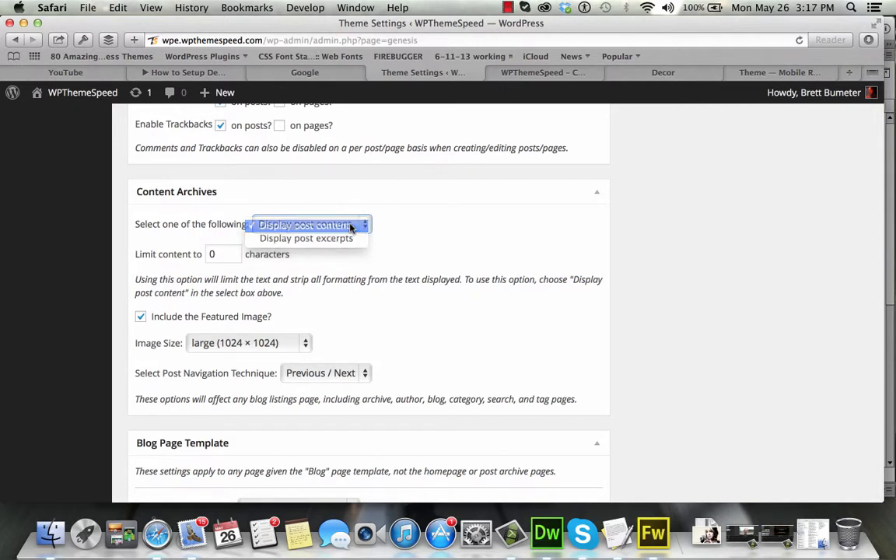
click(222, 255)
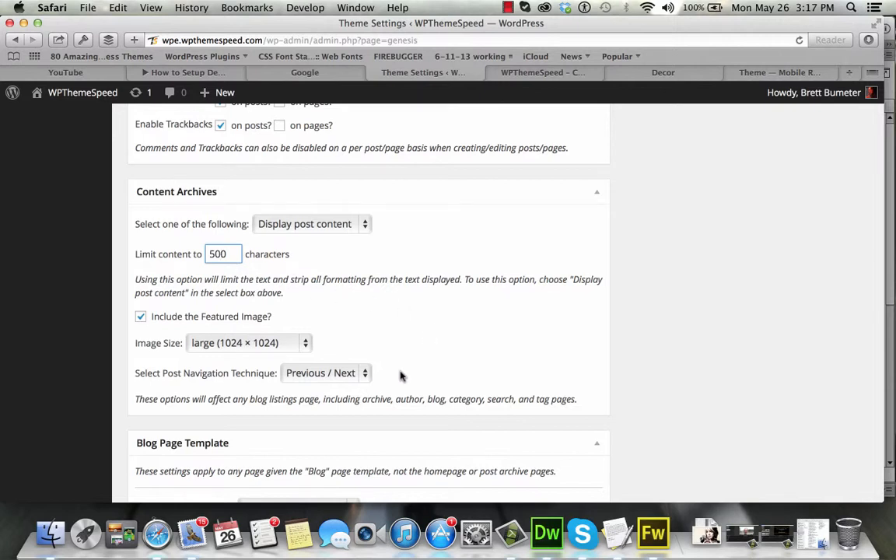
click(305, 344)
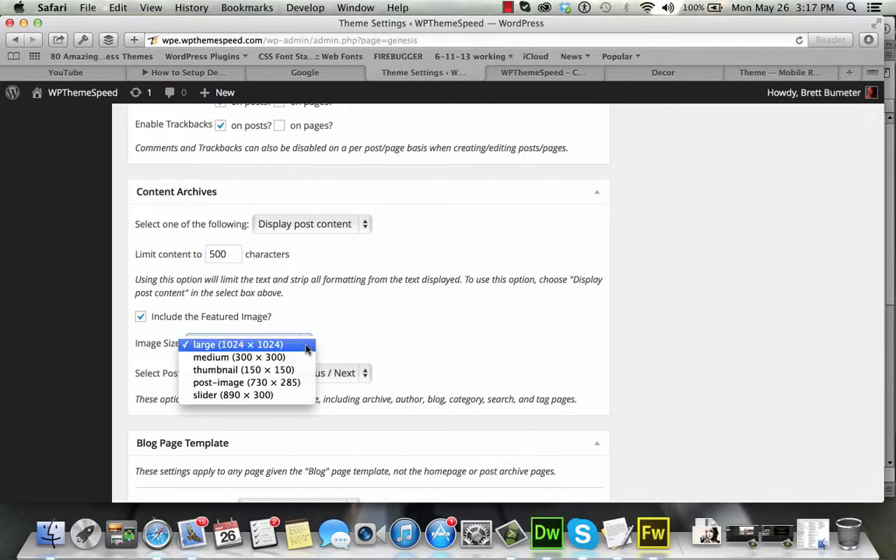
click(306, 384)
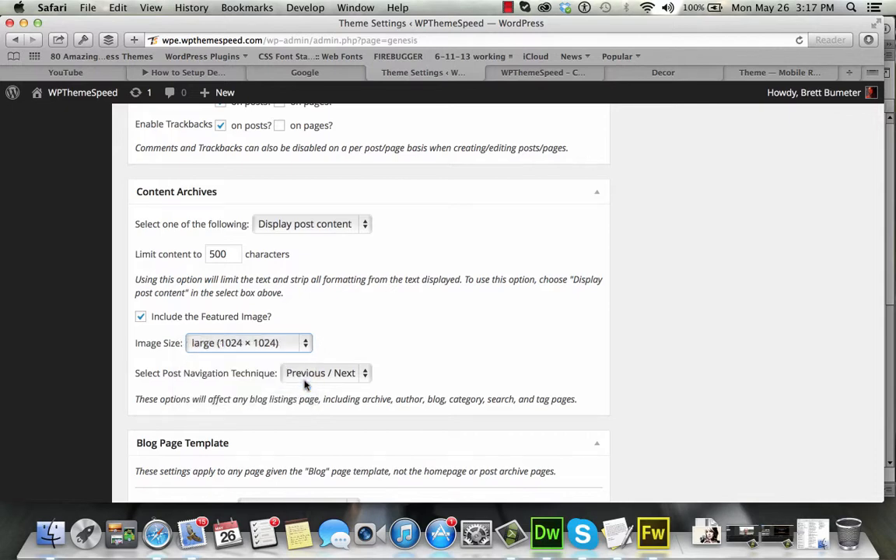
Step: Inspect the demo's staircase image element to check its source file's dimensions, and return to the Genesis theme settings
click(769, 73)
scroll(475, 255, up, 5)
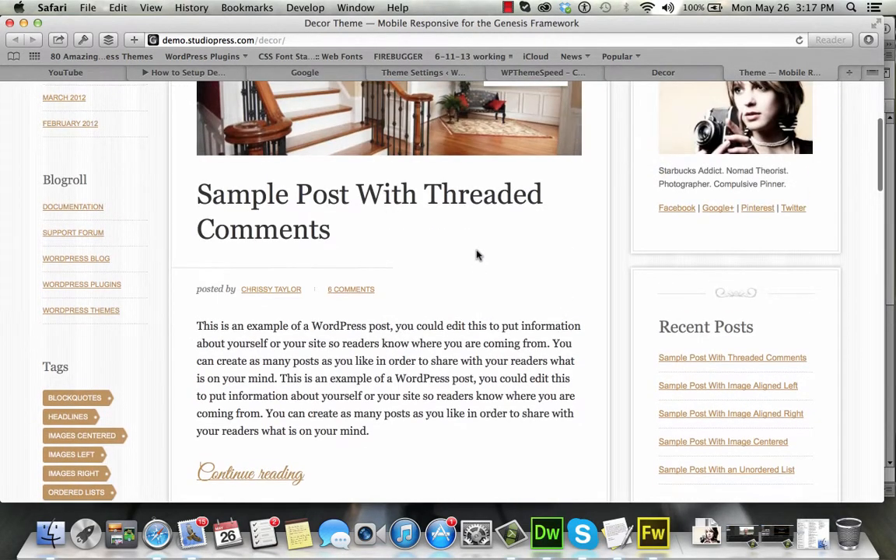
right_click(402, 220)
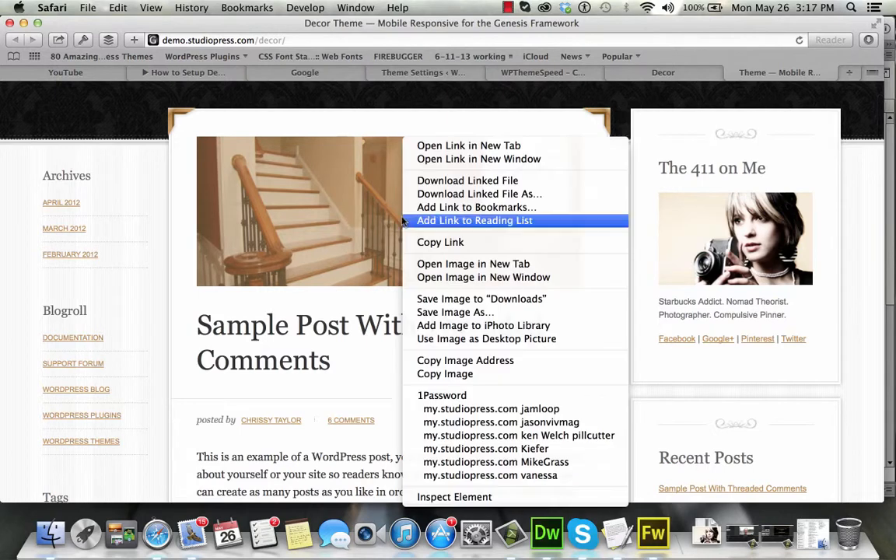
click(476, 497)
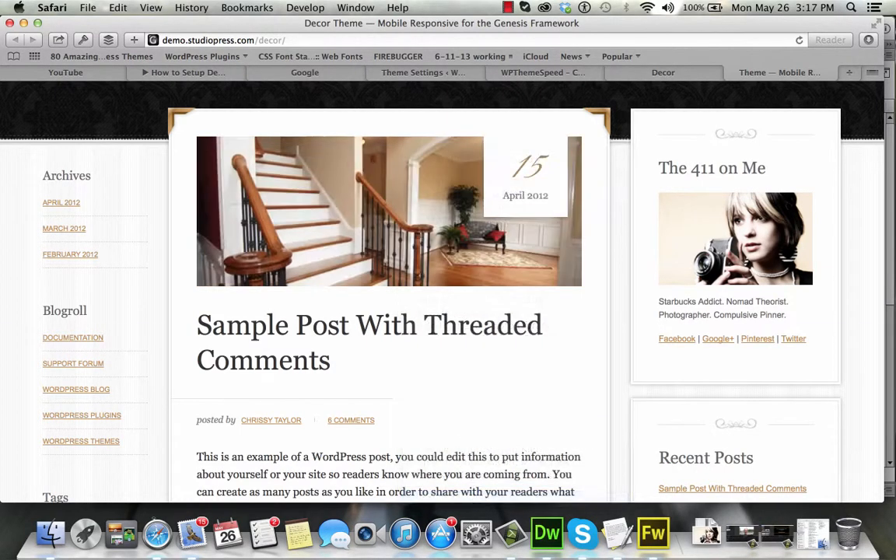
right_click(374, 236)
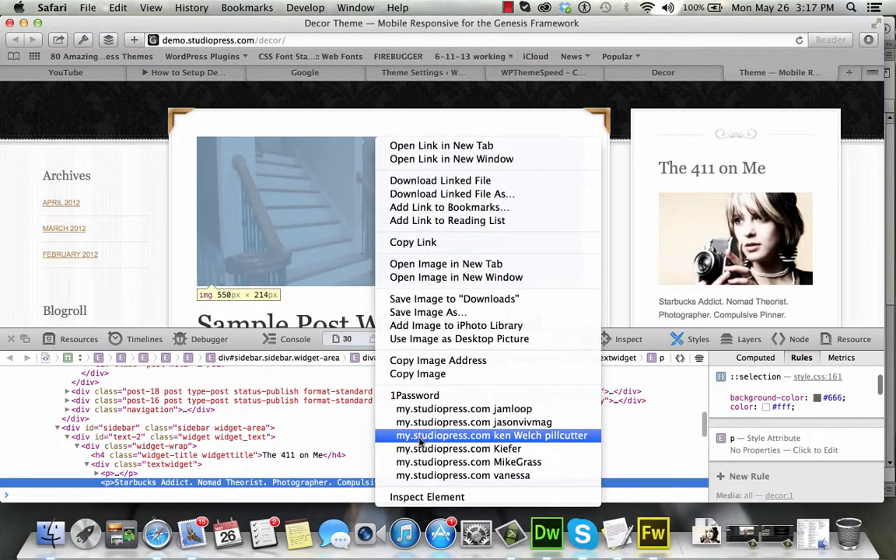
click(405, 497)
scroll(360, 454, up, 3)
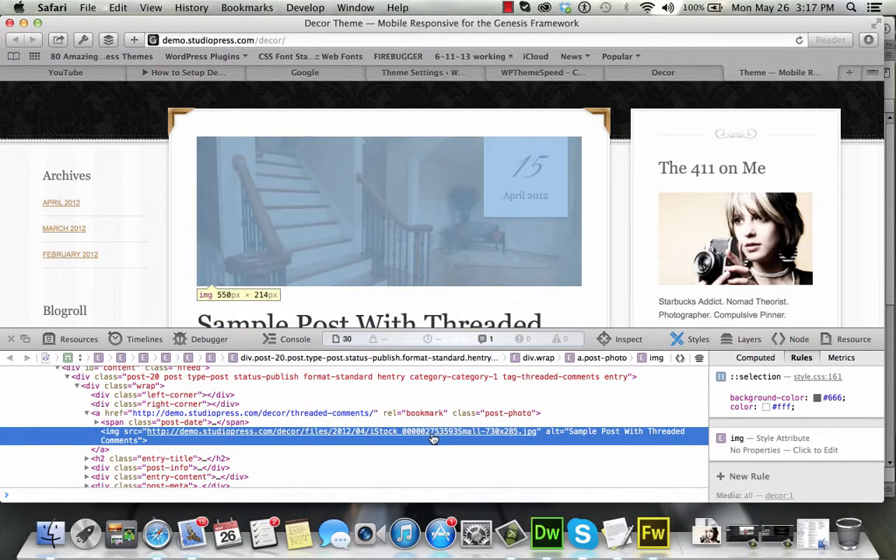
mouse_move(509, 437)
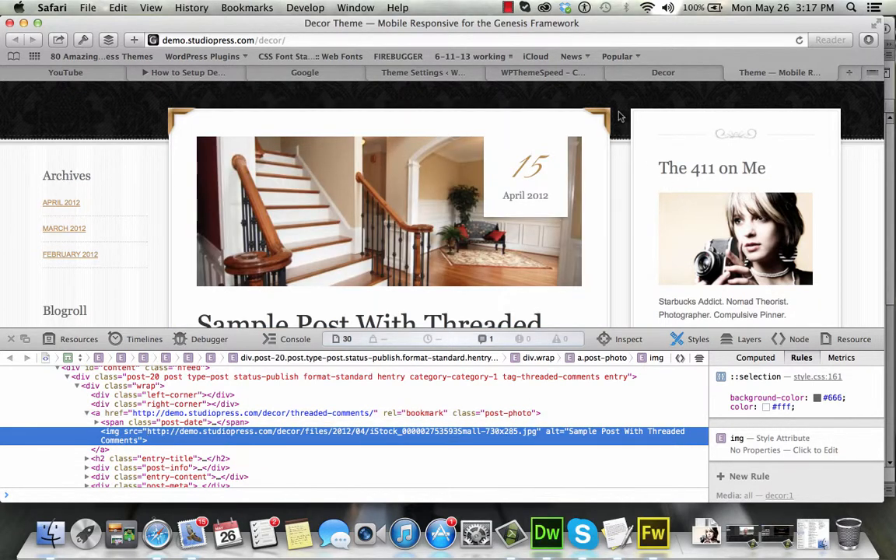
click(425, 76)
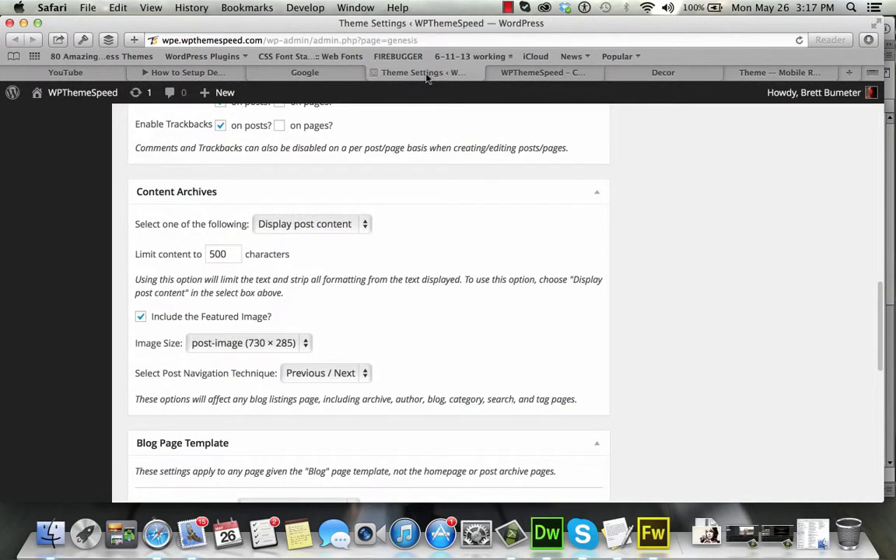
Step: Look up the recommended featured image size in the Decor setup instructions and check the first post on the WPThemeSpeed homepage
click(665, 77)
scroll(440, 424, down, 5)
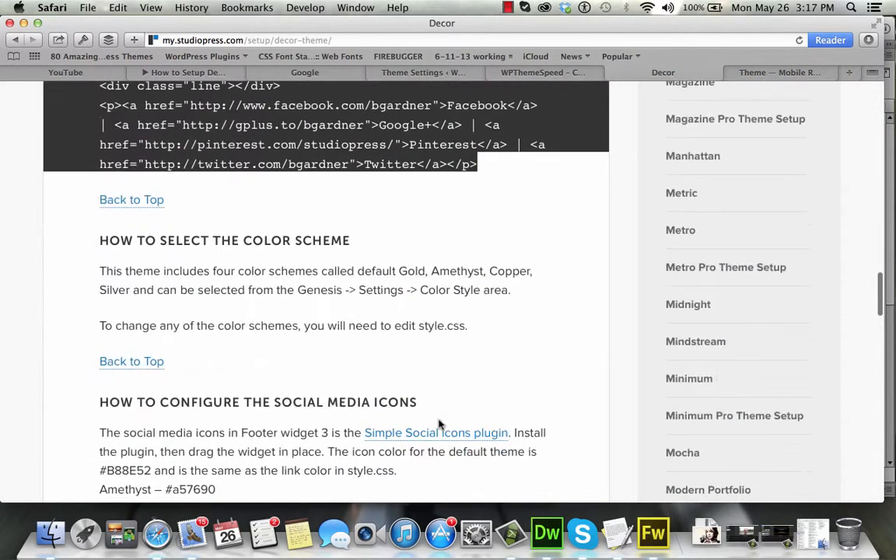
scroll(440, 424, down, 3)
scroll(440, 423, down, 5)
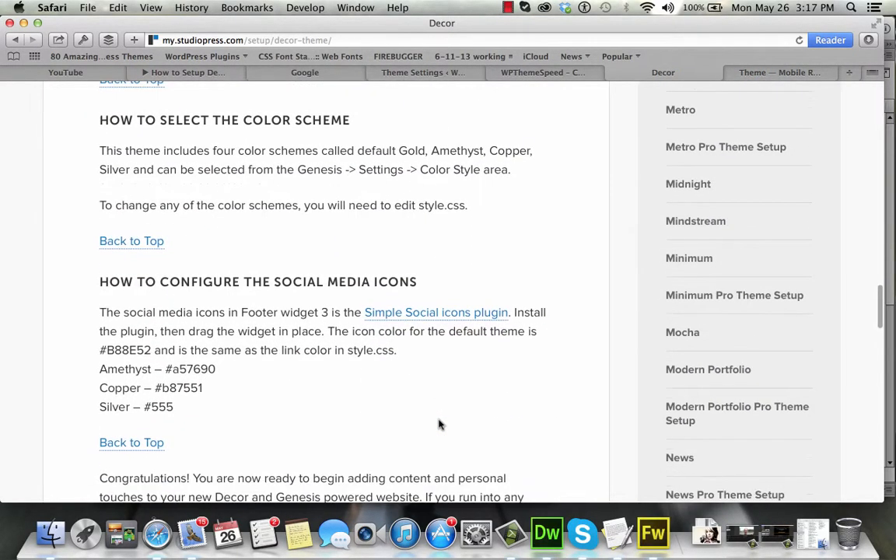
scroll(440, 424, up, 10)
scroll(440, 424, up, 15)
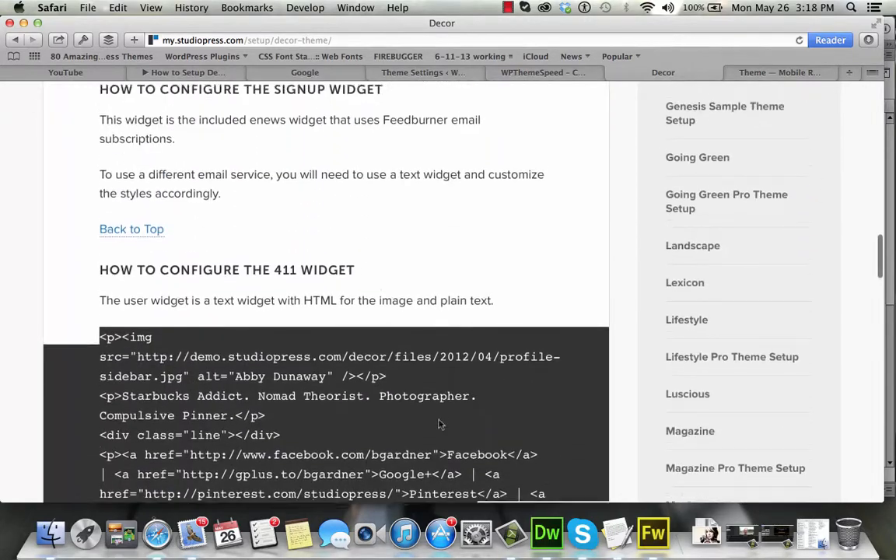
scroll(439, 423, up, 8)
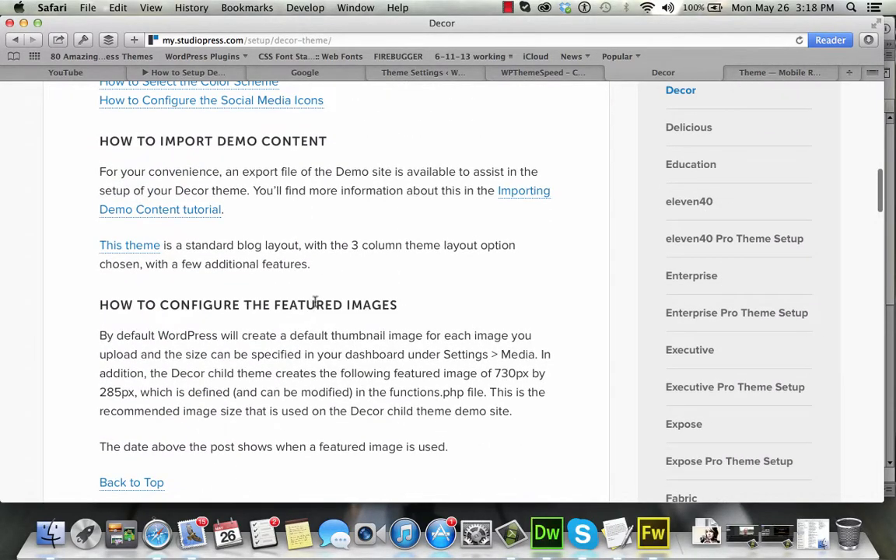
drag(502, 371, 504, 392)
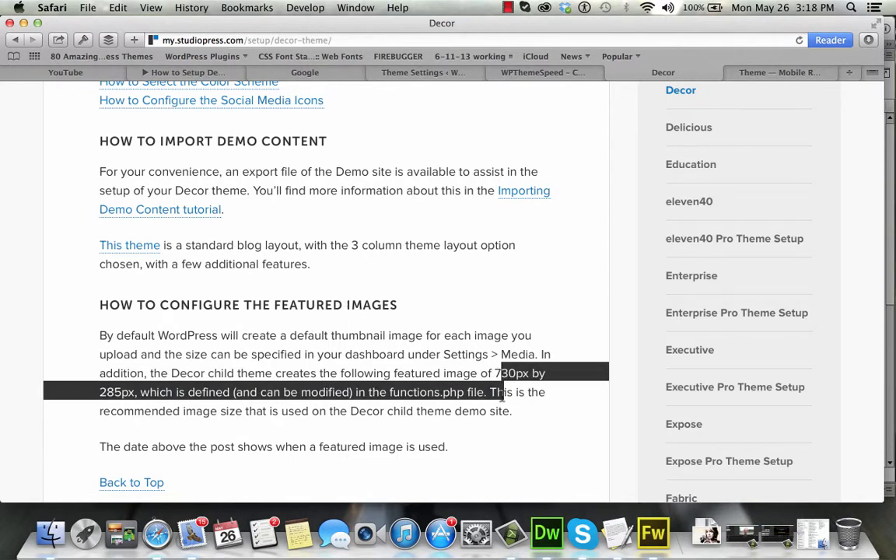
click(541, 73)
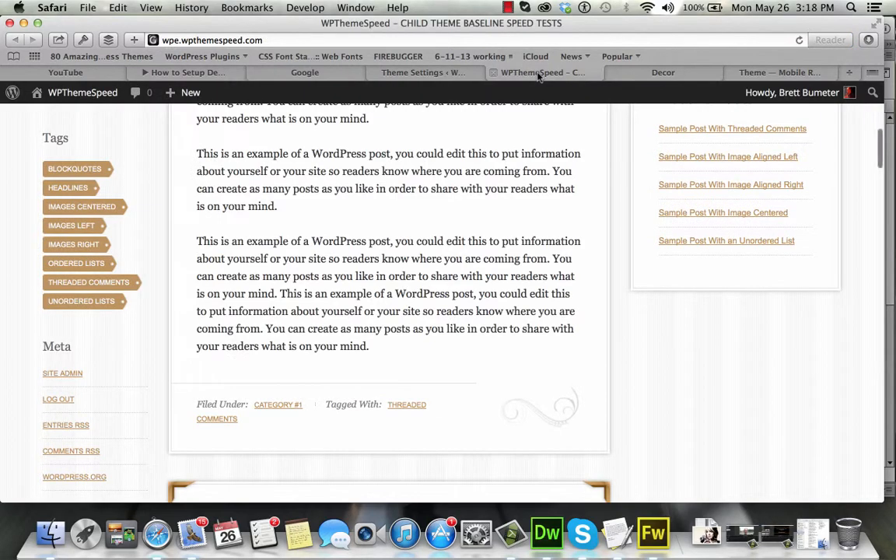
scroll(535, 248, up, 5)
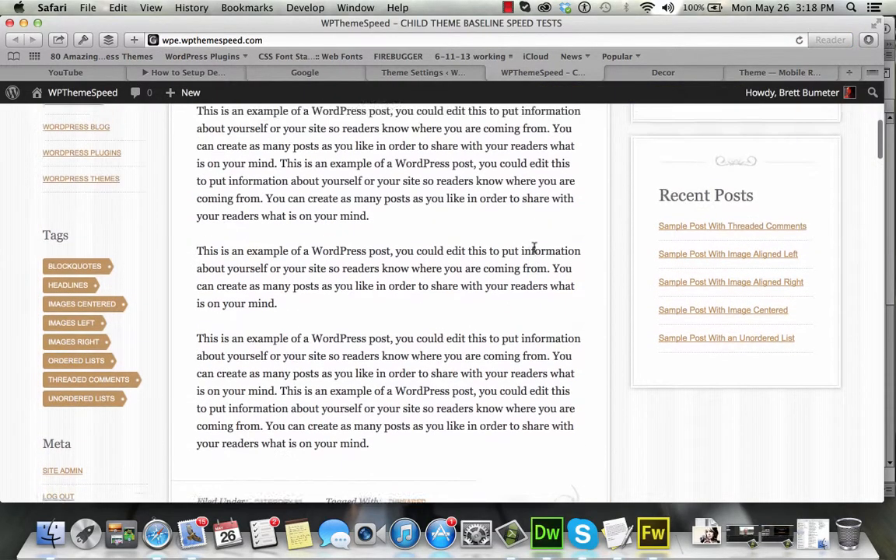
scroll(535, 249, up, 5)
scroll(535, 251, down, 2)
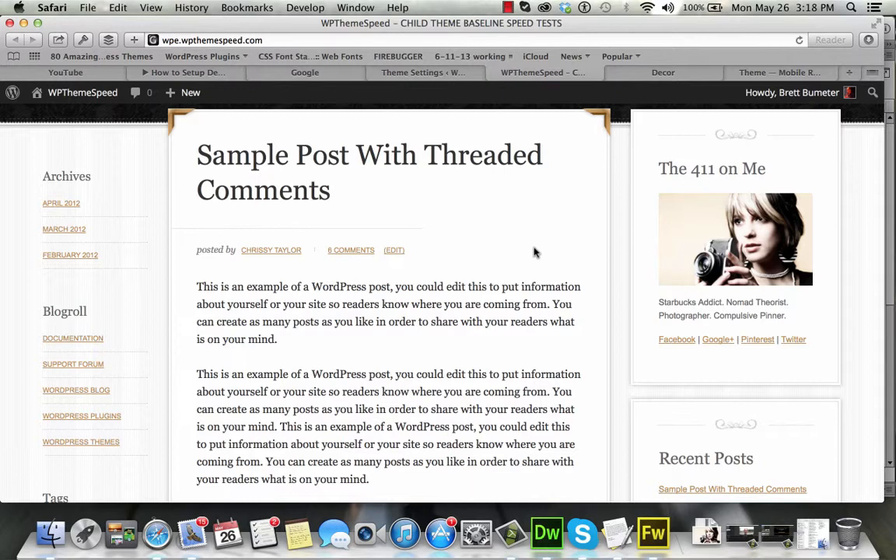
Step: Save the Genesis theme settings and reload the WPThemeSpeed homepage
click(426, 74)
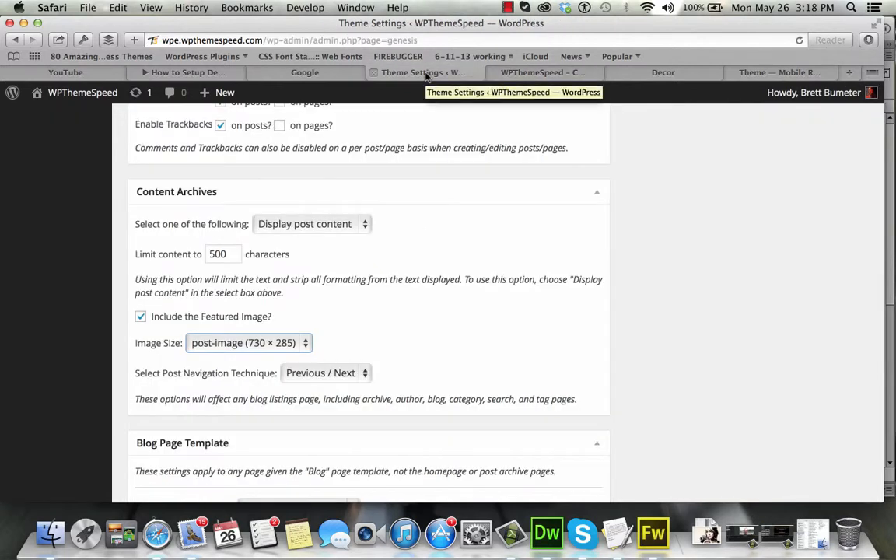
scroll(542, 291, down, 15)
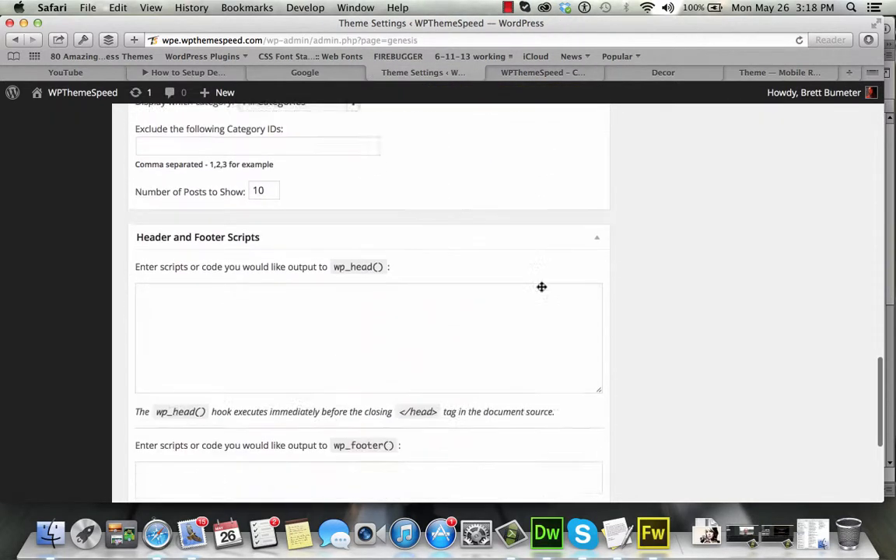
click(514, 435)
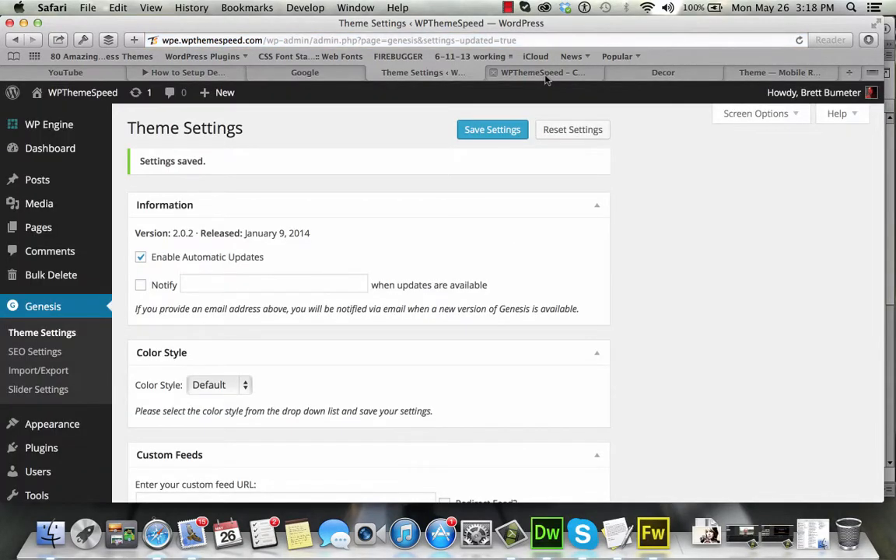
click(544, 74)
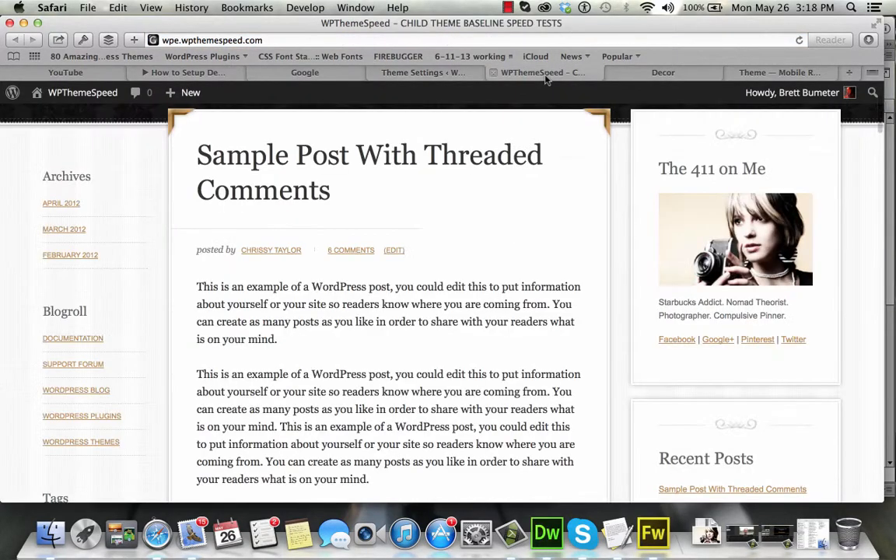
click(798, 41)
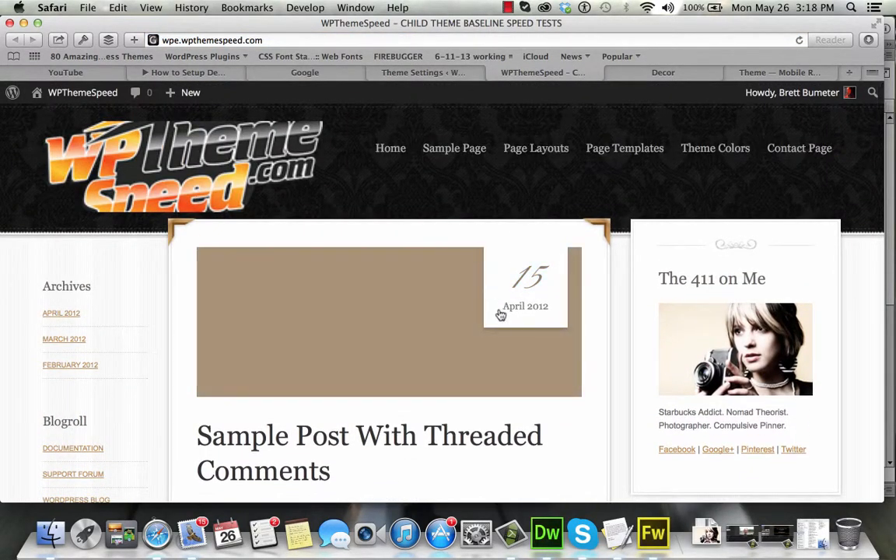
Step: Examine the content length, featured images and date display of the posts on the reloaded homepage
scroll(452, 410, down, 10)
scroll(452, 410, down, 15)
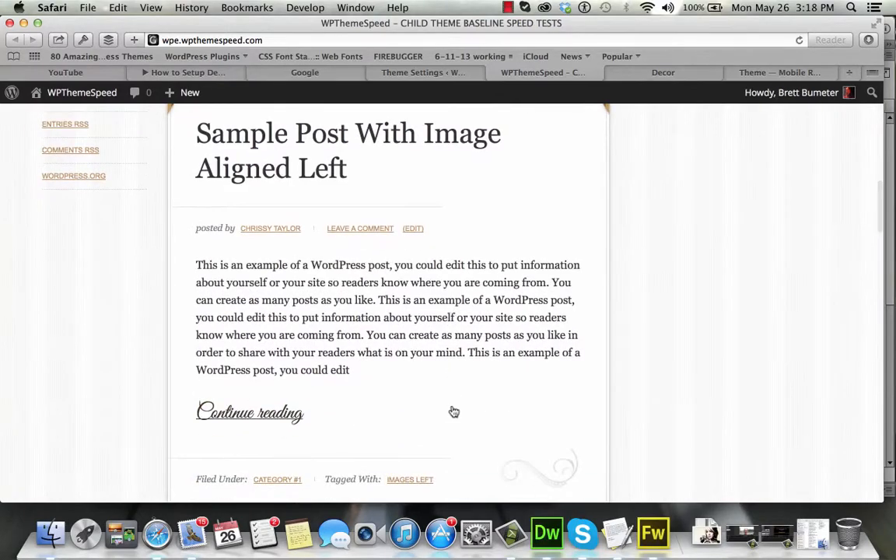
scroll(451, 410, up, 20)
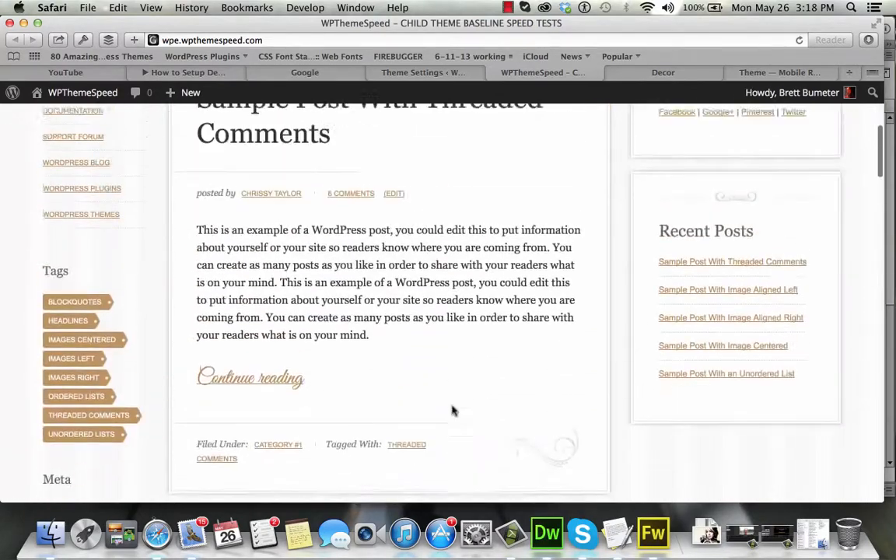
scroll(520, 301, down, 8)
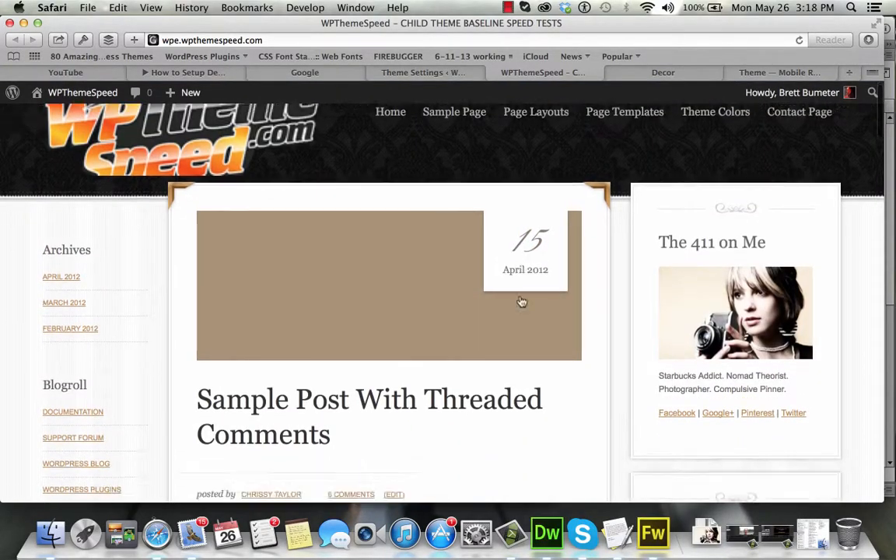
scroll(520, 294, up, 8)
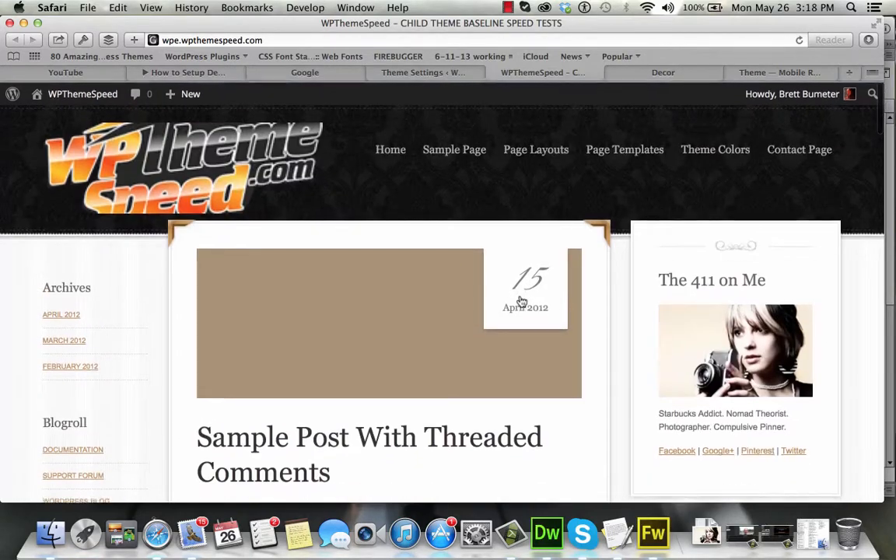
scroll(380, 420, down, 12)
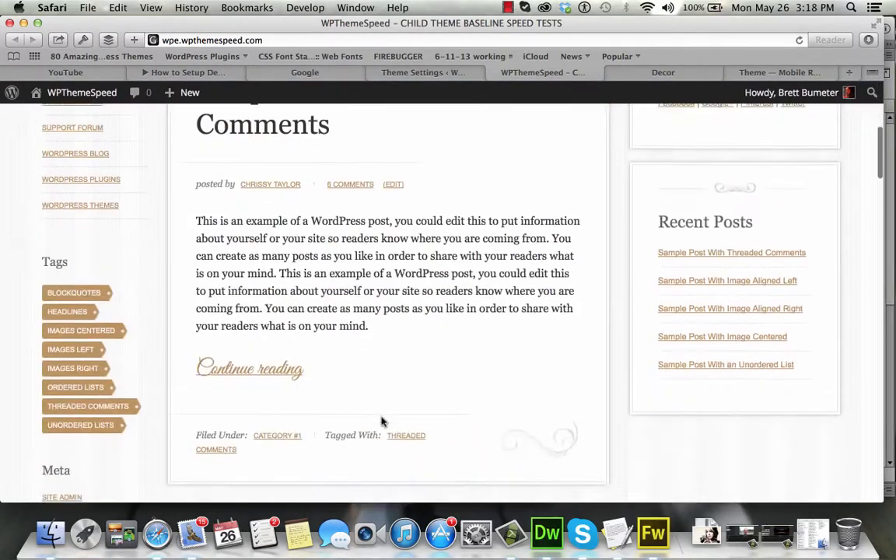
scroll(326, 311, up, 7)
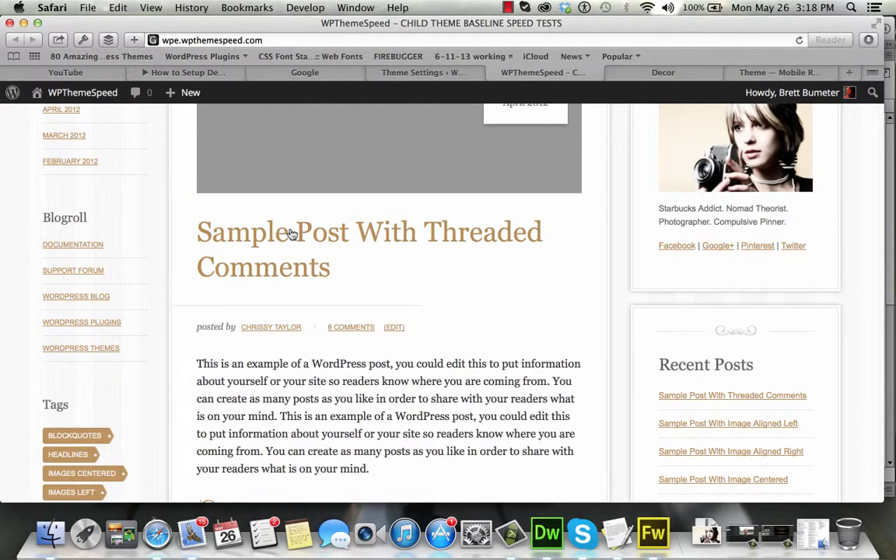
scroll(418, 333, up, 3)
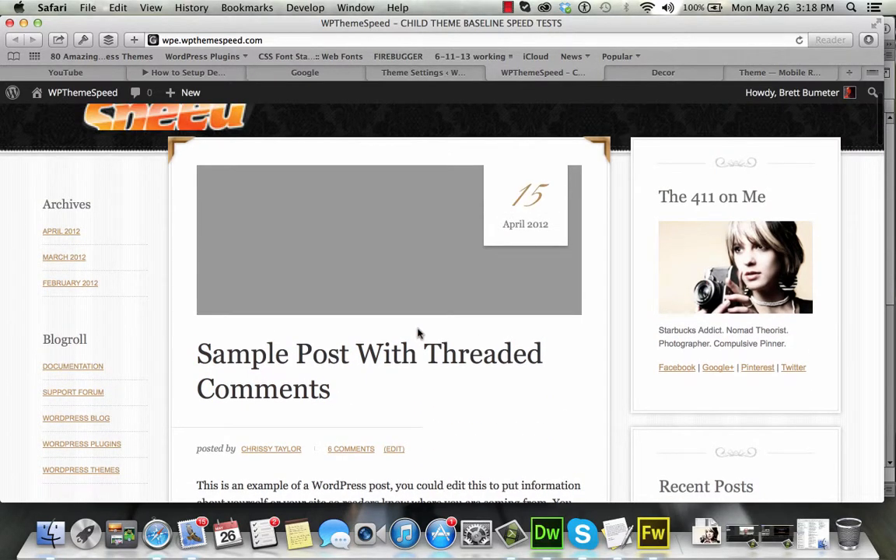
Step: Open Sample Post With Threaded Comments for editing and remove its featured image
click(395, 449)
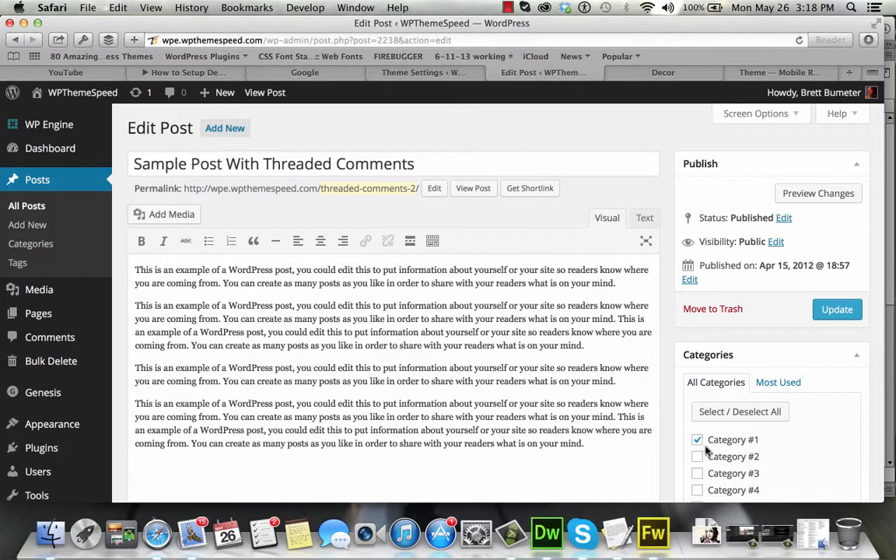
scroll(706, 449, down, 15)
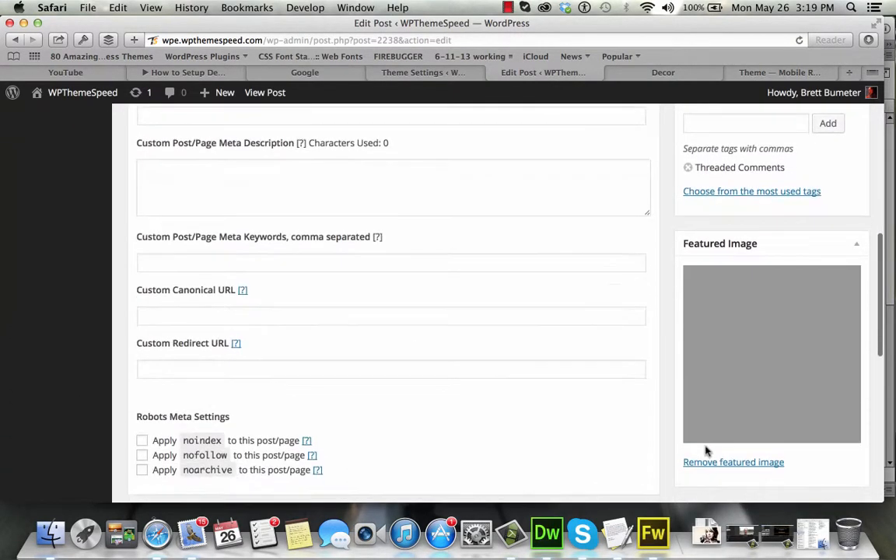
click(745, 463)
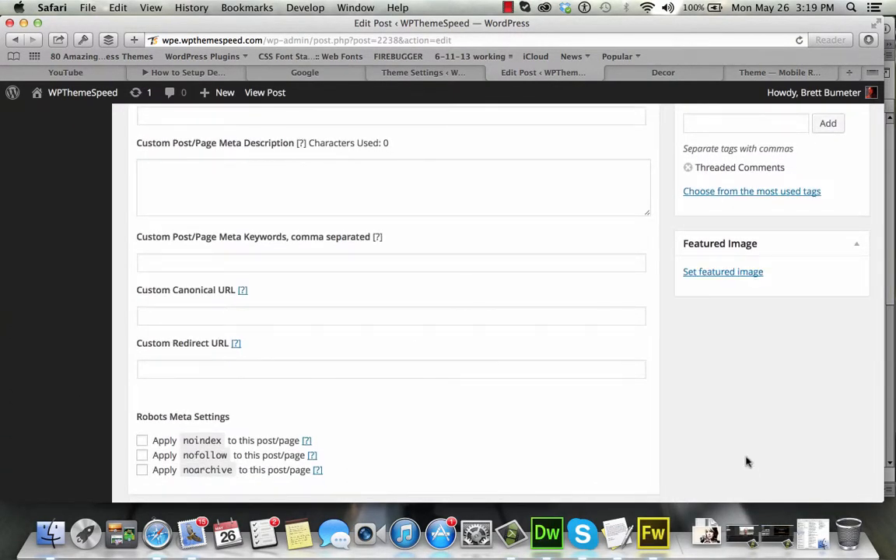
Step: Upload the three iStock JPG images from the Decor Theme folder through the post's featured image dialog
click(721, 270)
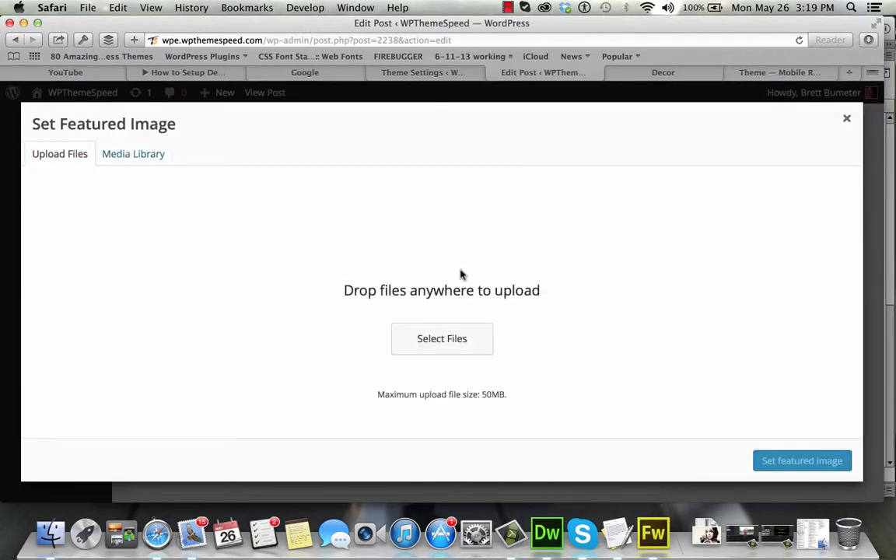
click(441, 342)
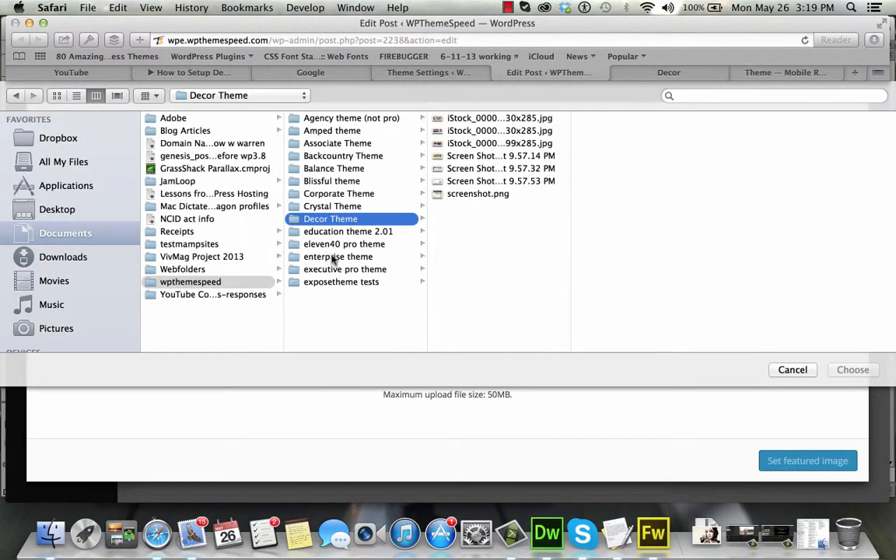
click(495, 144)
key(Up)
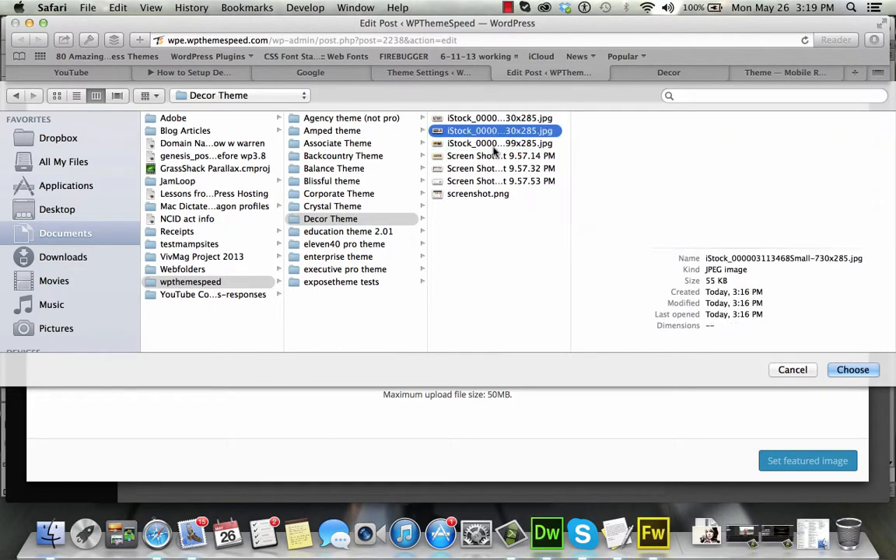
key(Up)
shift+click(495, 145)
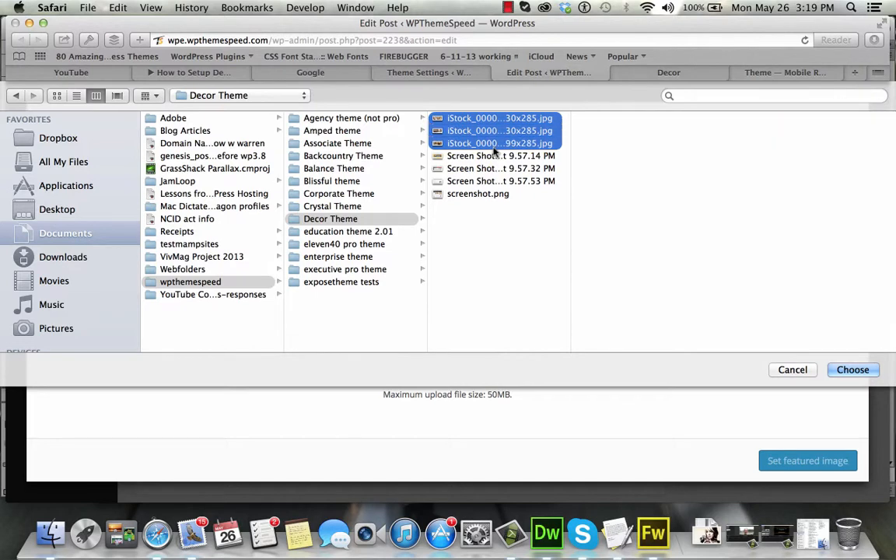
click(854, 370)
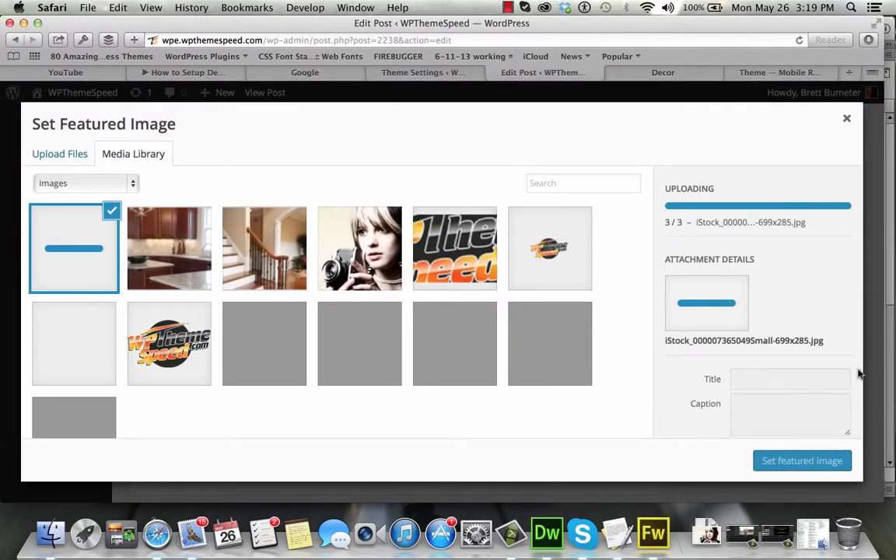
click(280, 262)
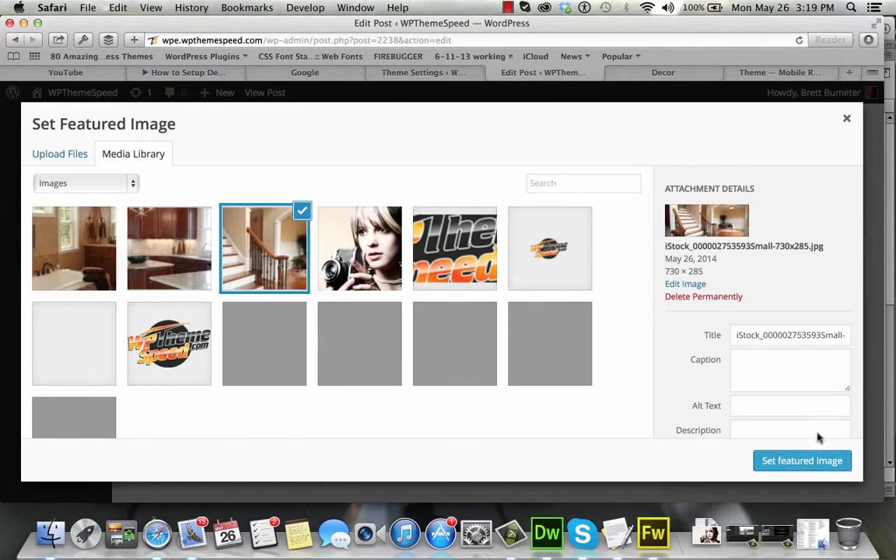
click(801, 460)
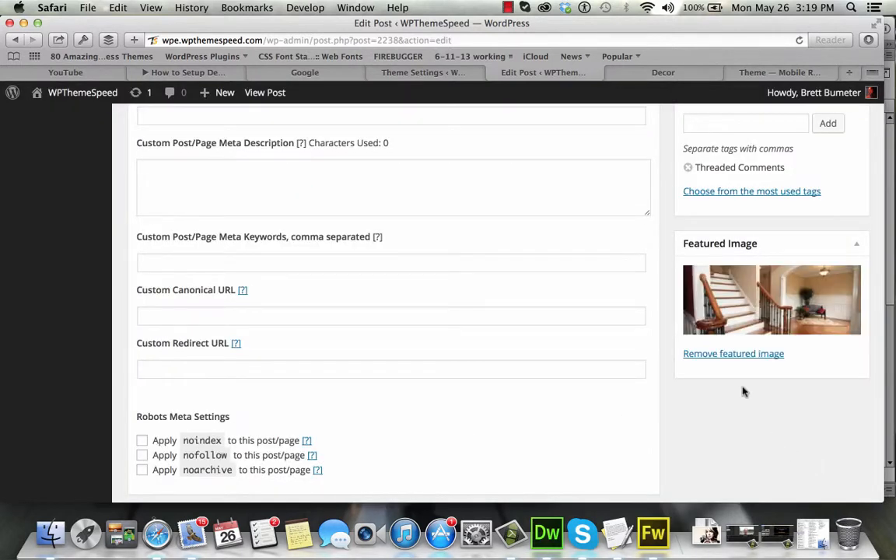
scroll(743, 392, up, 10)
click(850, 217)
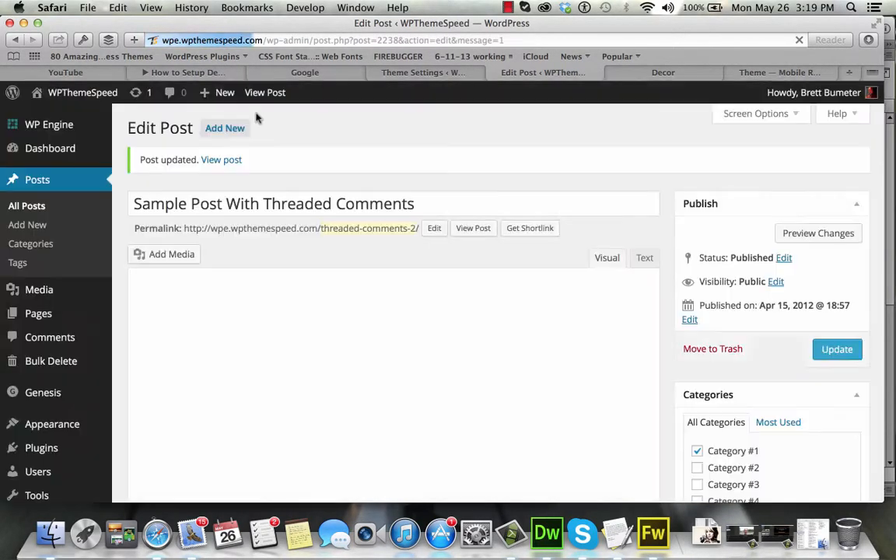
Step: Open Sample Post With Image Aligned Left for editing from the site's homepage, and bring up the Decor demo for reference
mouse_move(78, 97)
click(70, 118)
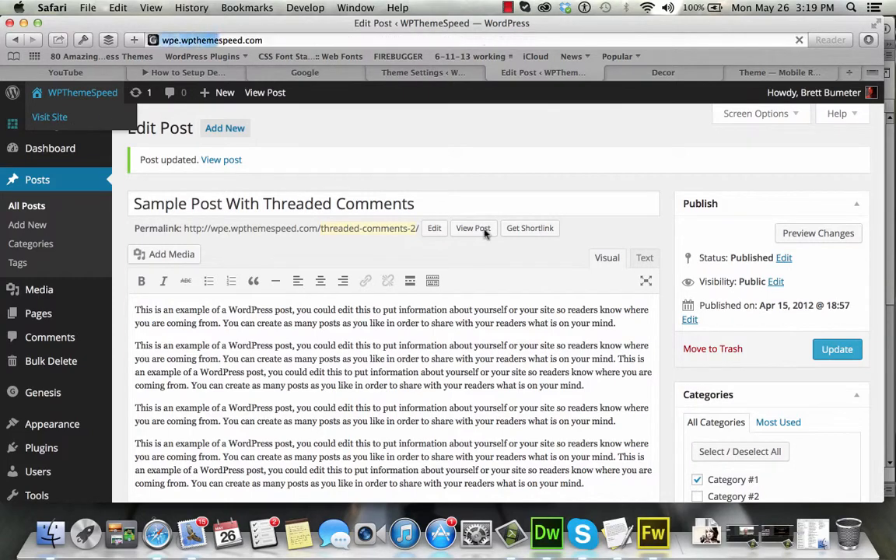
scroll(519, 247, down, 5)
scroll(519, 247, down, 5)
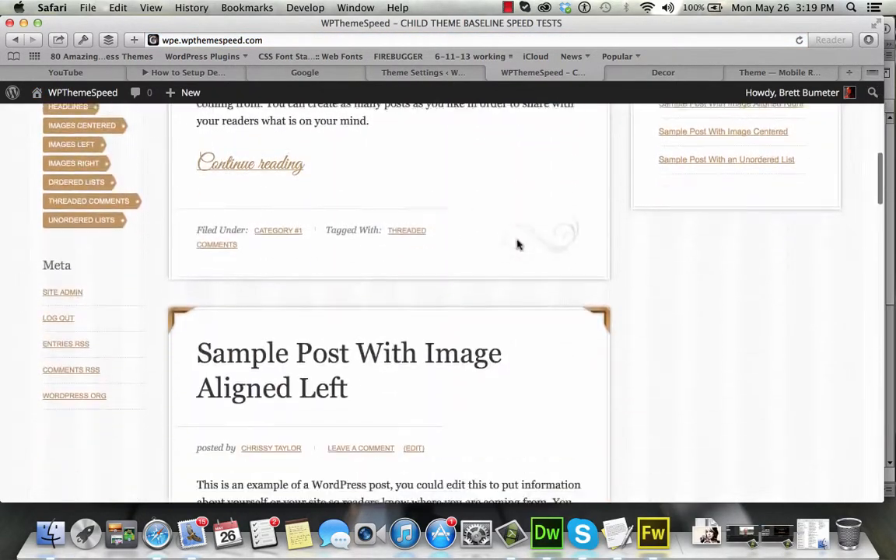
click(413, 311)
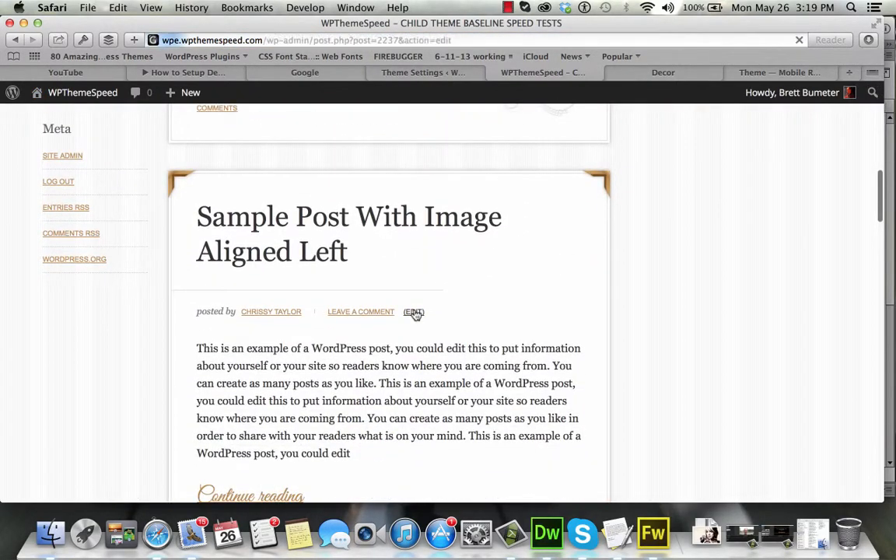
click(784, 73)
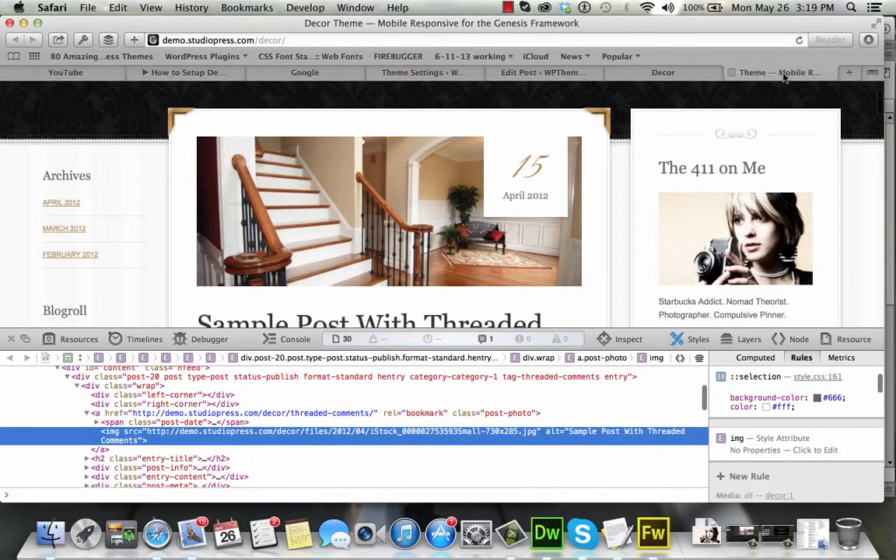
Step: Check the Decor demo for the image used by Sample Post With Image Aligned Left, and close the web inspector
scroll(529, 250, down, 10)
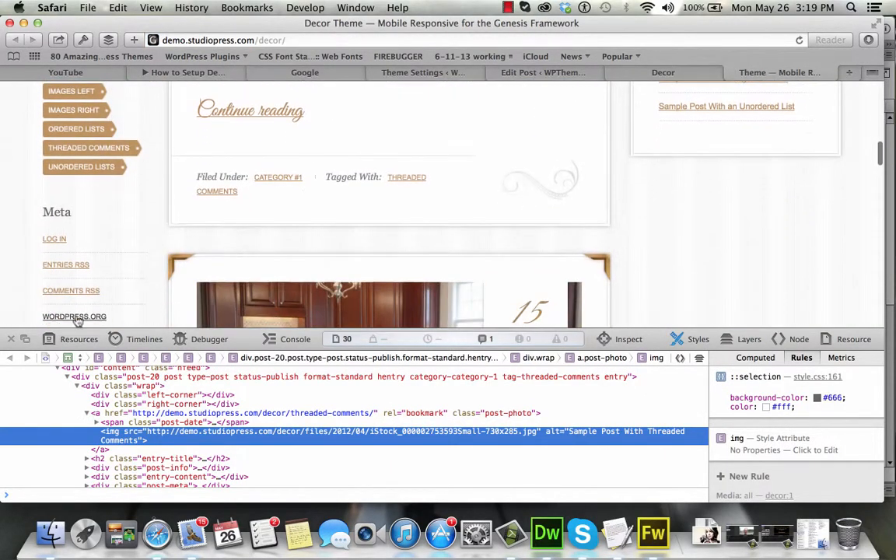
click(11, 339)
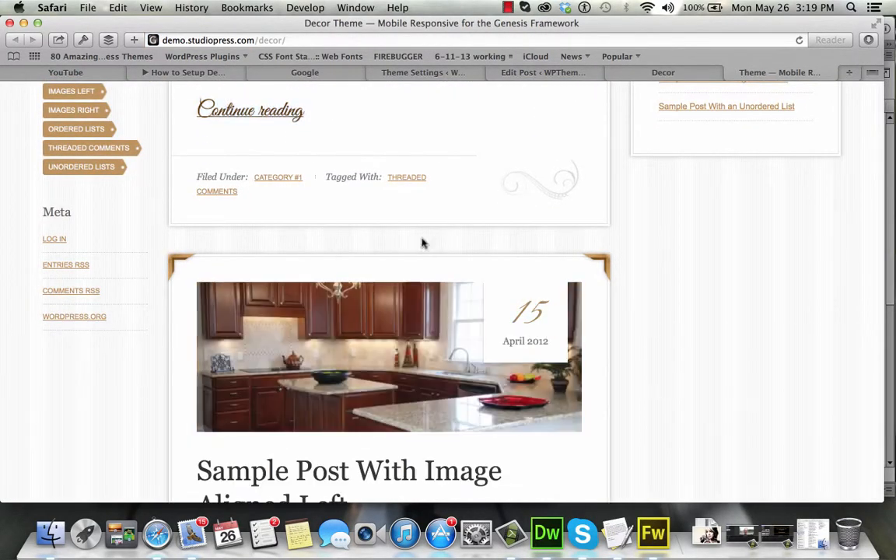
click(497, 72)
scroll(774, 433, down, 5)
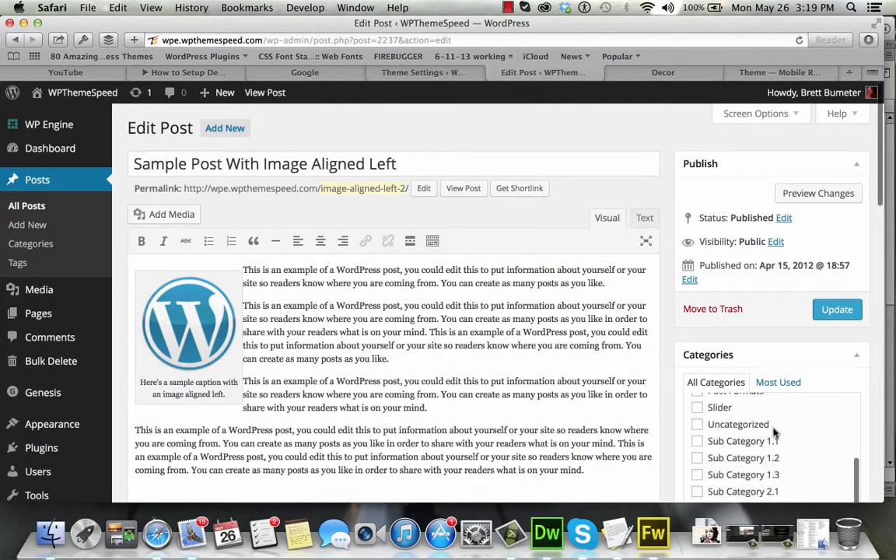
scroll(632, 424, down, 8)
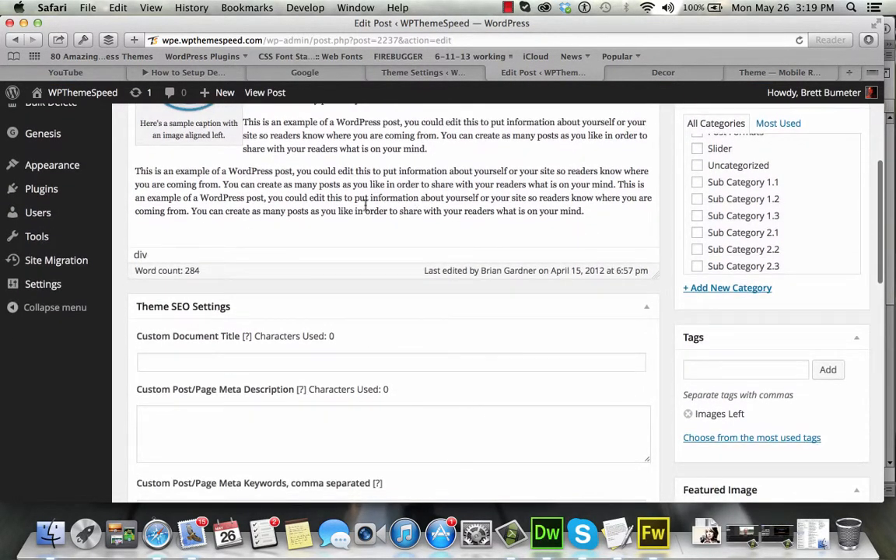
scroll(814, 452, down, 4)
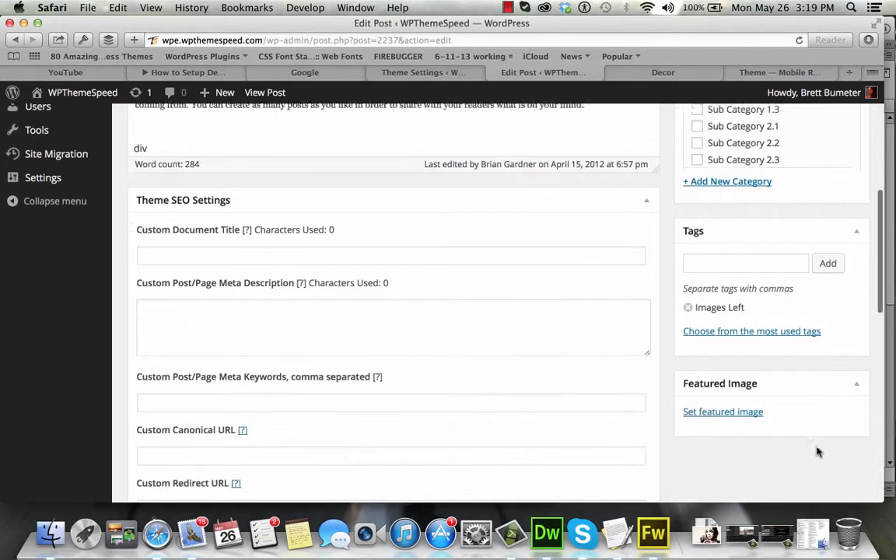
right_click(696, 392)
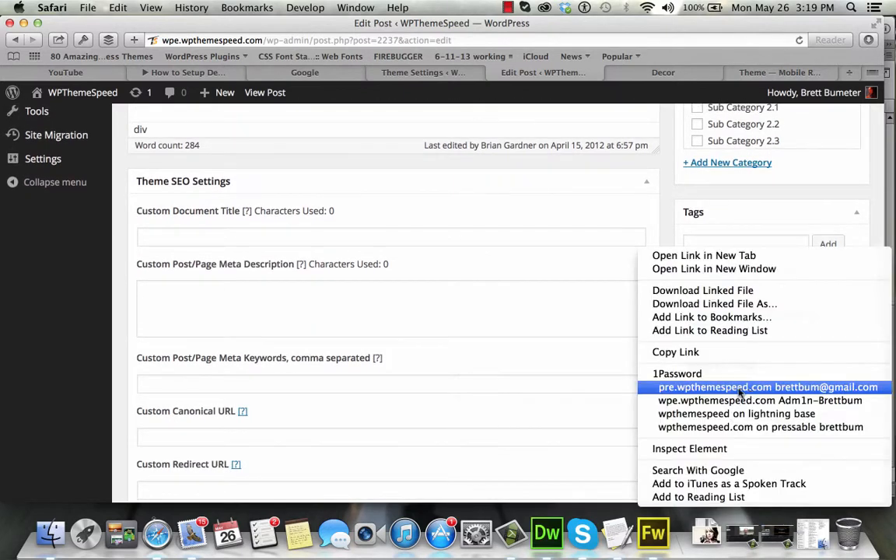
click(611, 388)
click(698, 393)
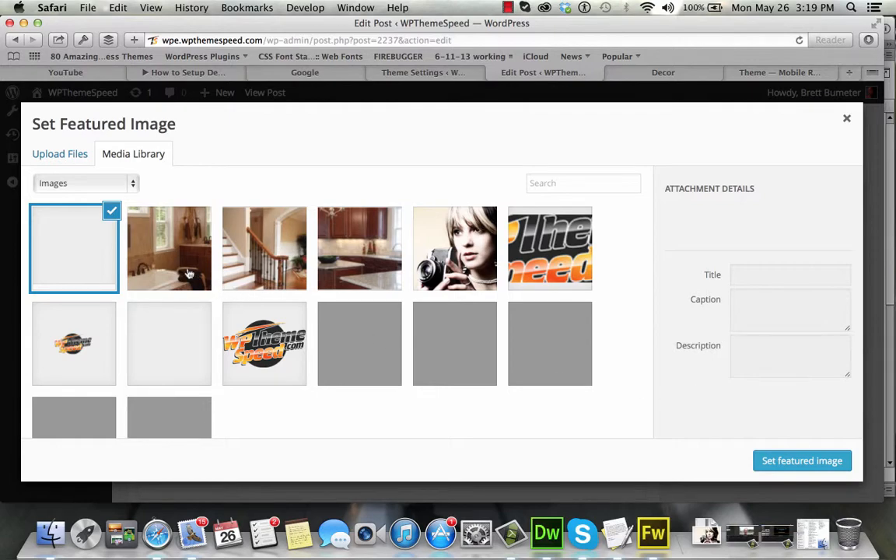
click(350, 262)
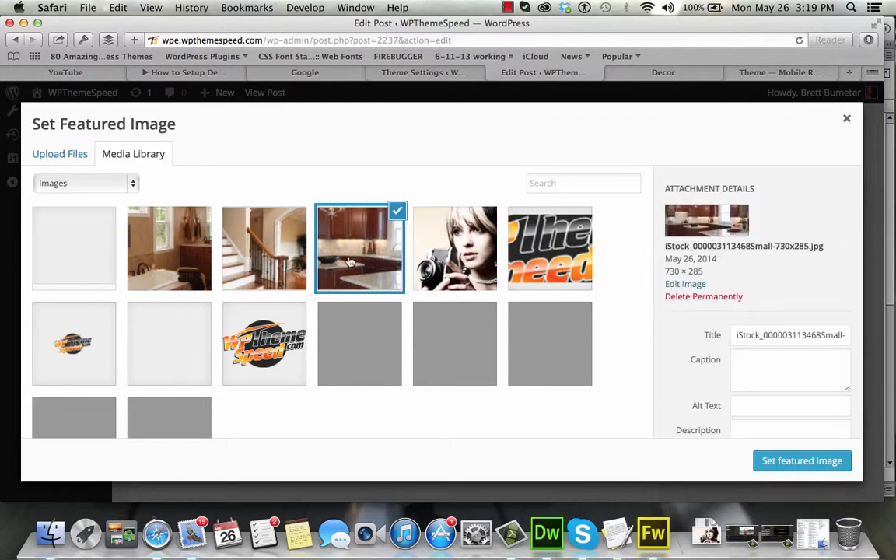
click(778, 459)
scroll(772, 314, up, 5)
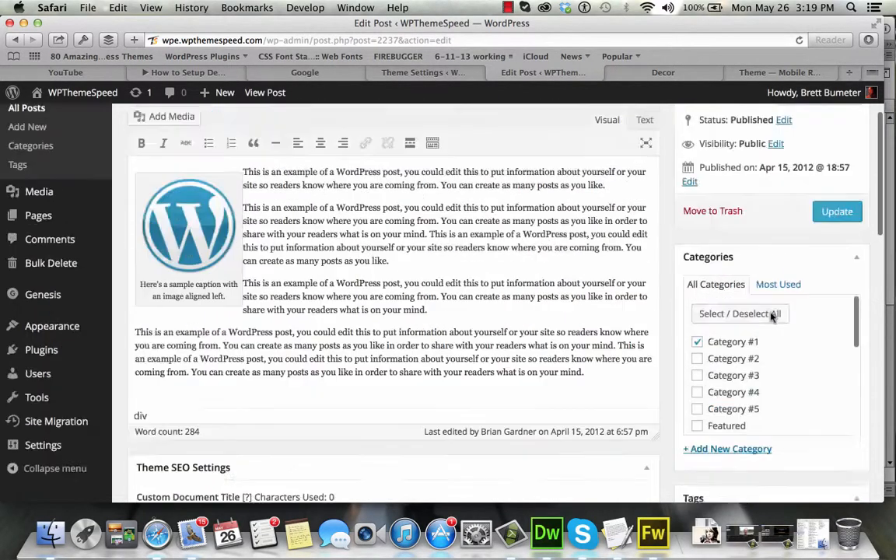
scroll(772, 315, up, 2)
click(830, 294)
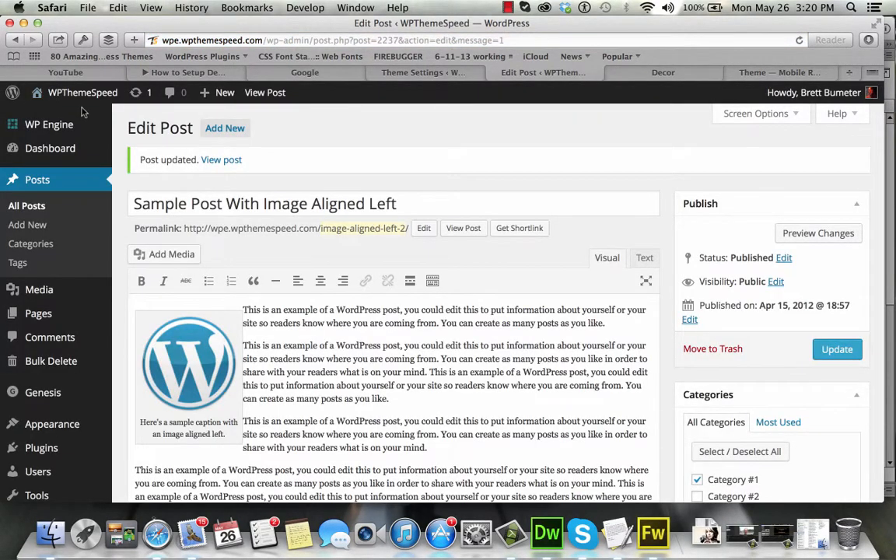
Step: Open Sample Post With Image Aligned Right for editing from the site's homepage
mouse_move(78, 94)
click(52, 116)
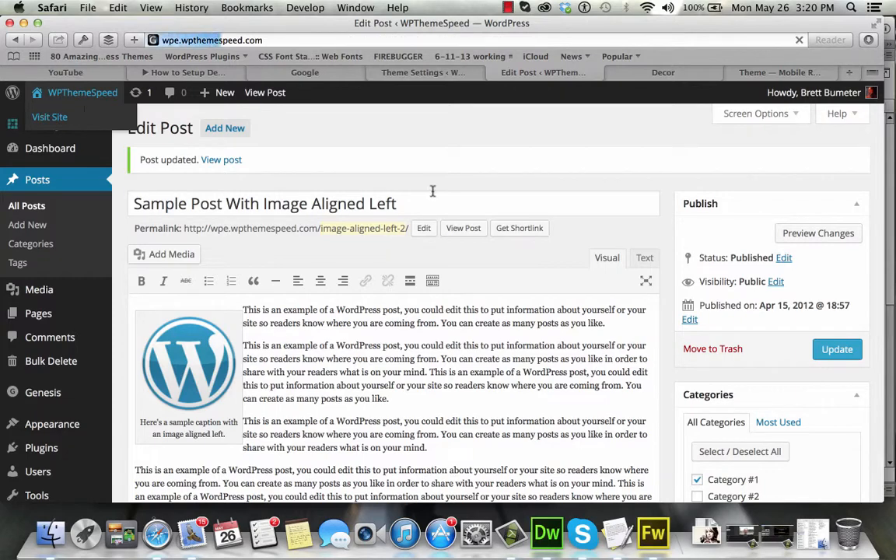
scroll(503, 336, down, 20)
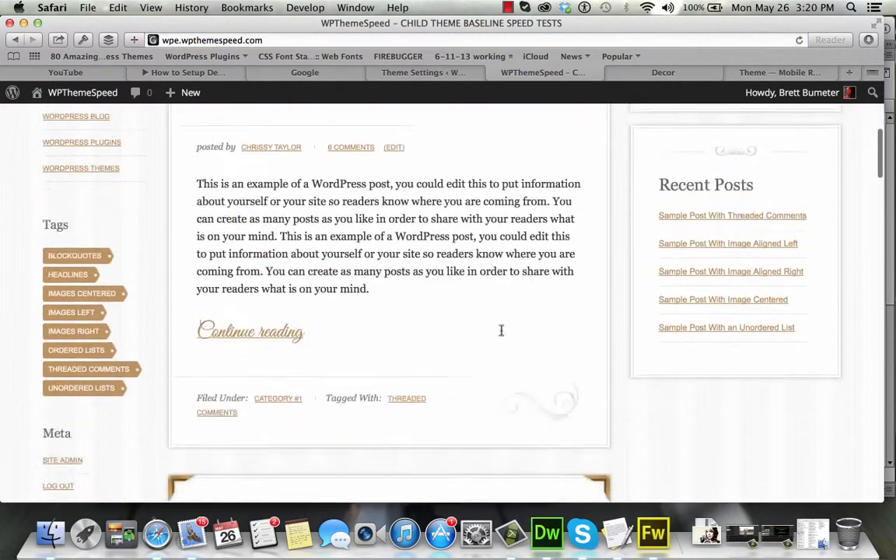
scroll(503, 336, down, 5)
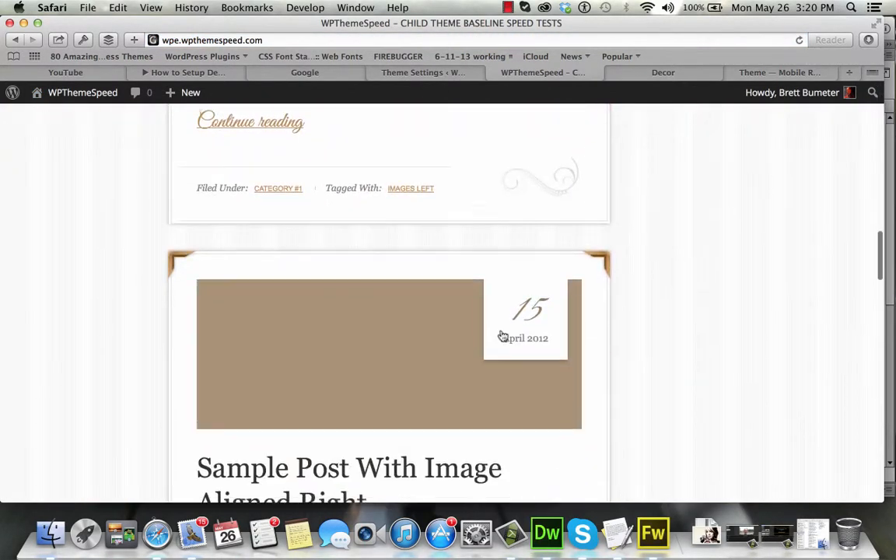
click(413, 439)
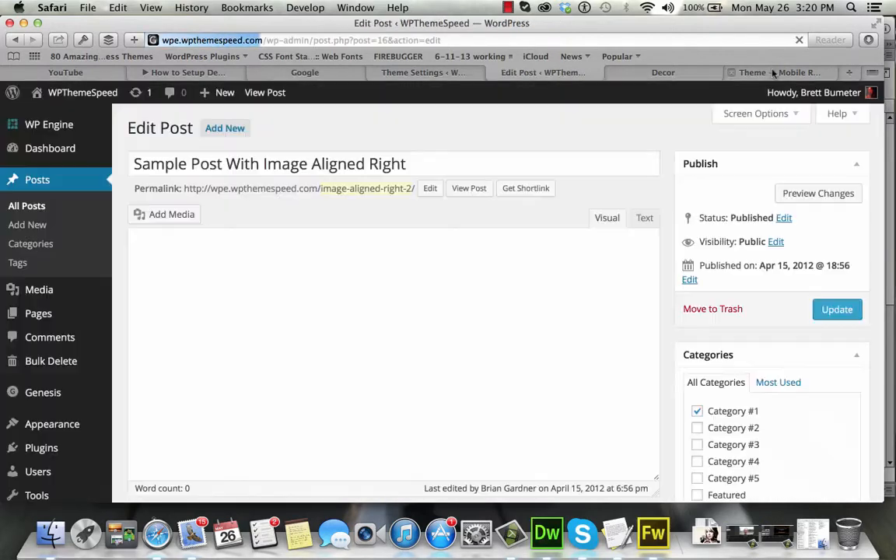
Step: Look up the image used by Sample Post With Image Aligned Right in the Decor demo and return to the post editor
click(774, 72)
scroll(620, 235, down, 10)
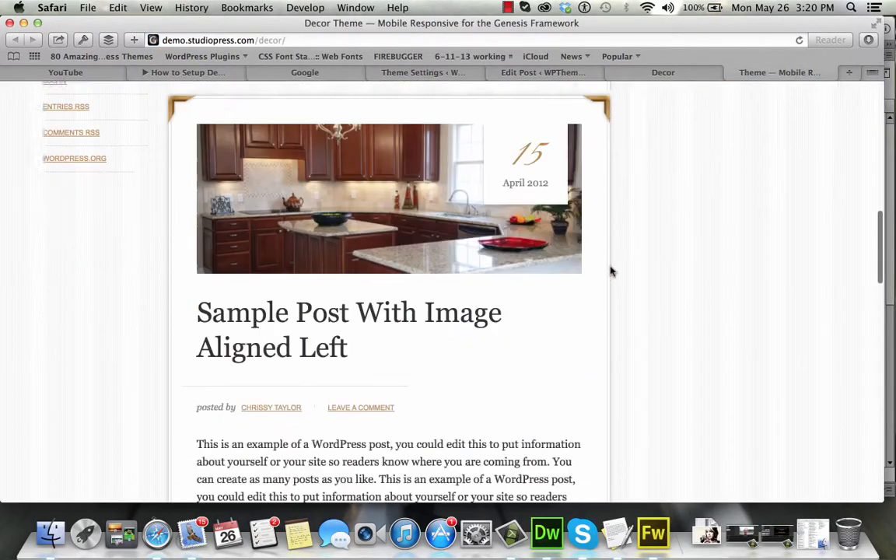
scroll(611, 270, down, 2)
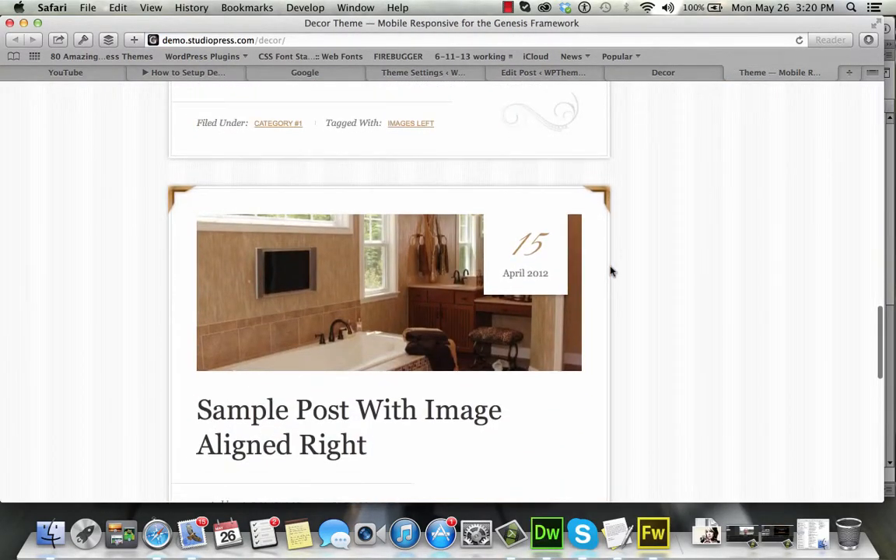
click(542, 72)
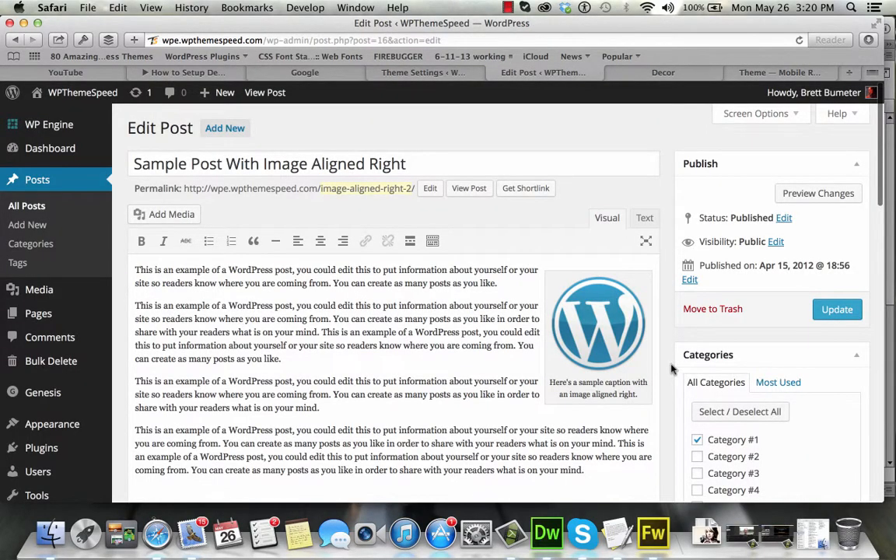
scroll(672, 368, down, 15)
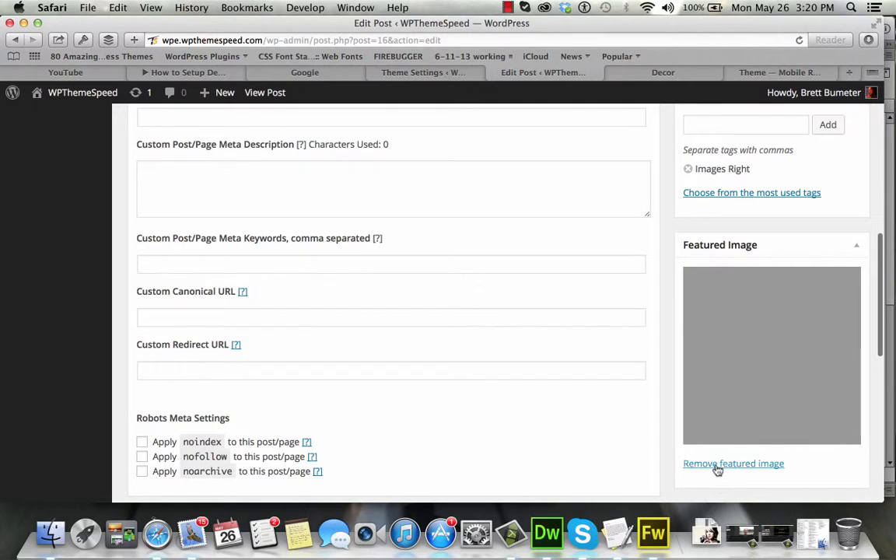
click(715, 464)
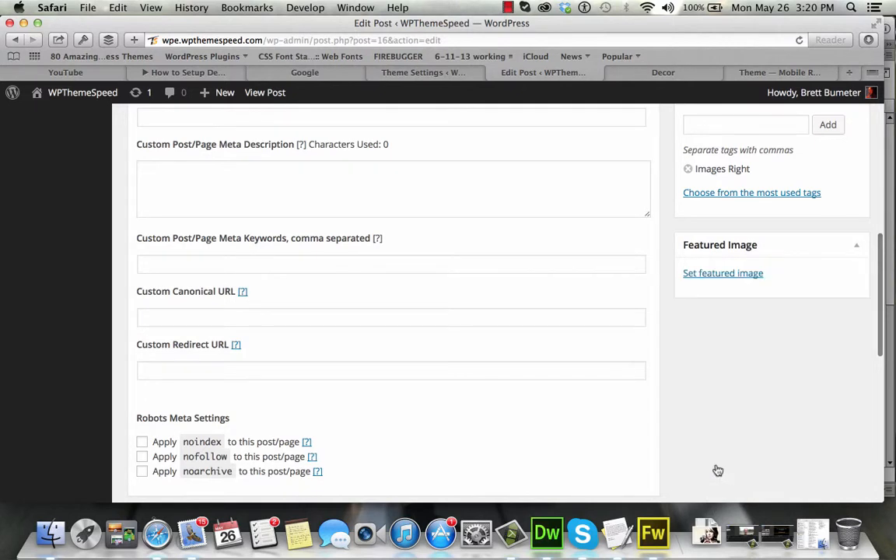
click(733, 274)
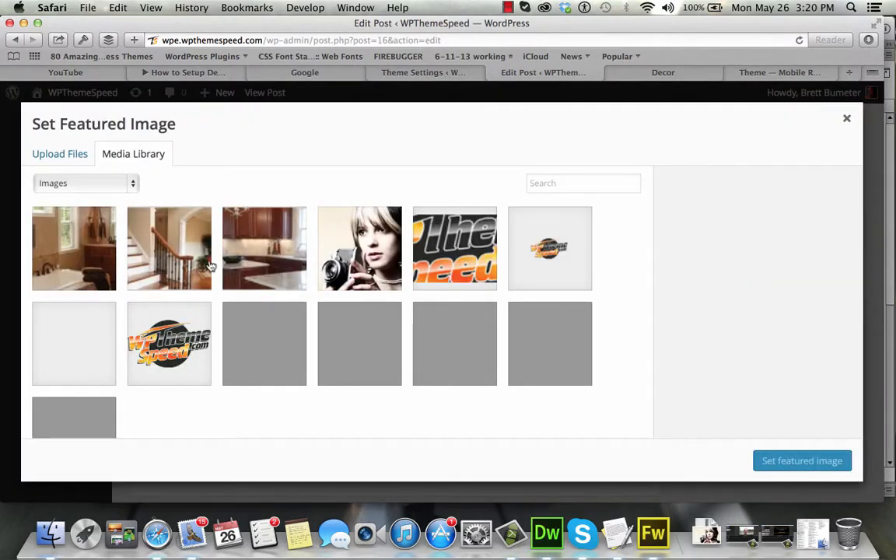
click(74, 270)
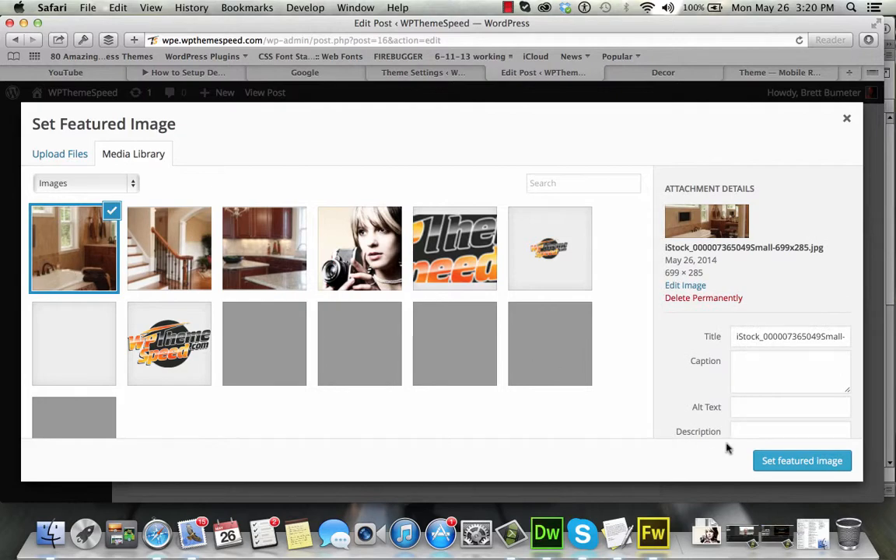
click(784, 466)
scroll(744, 328, up, 15)
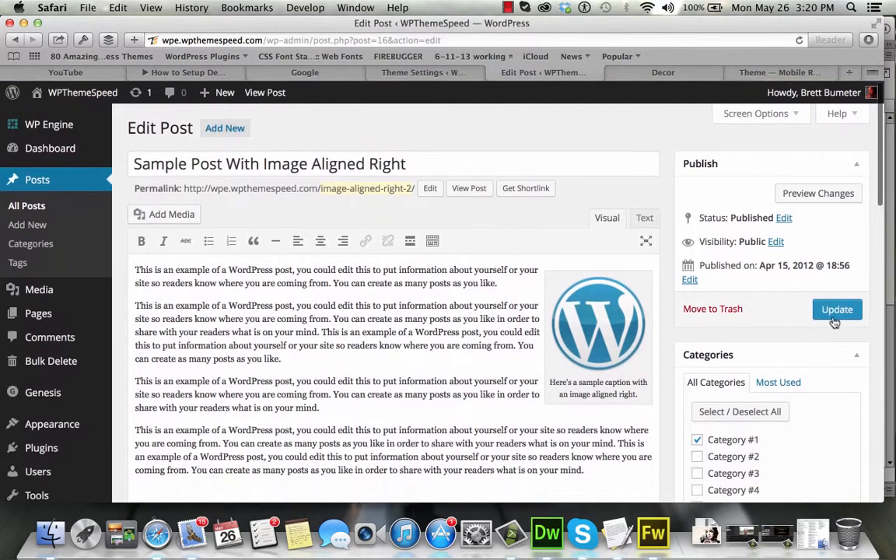
click(836, 309)
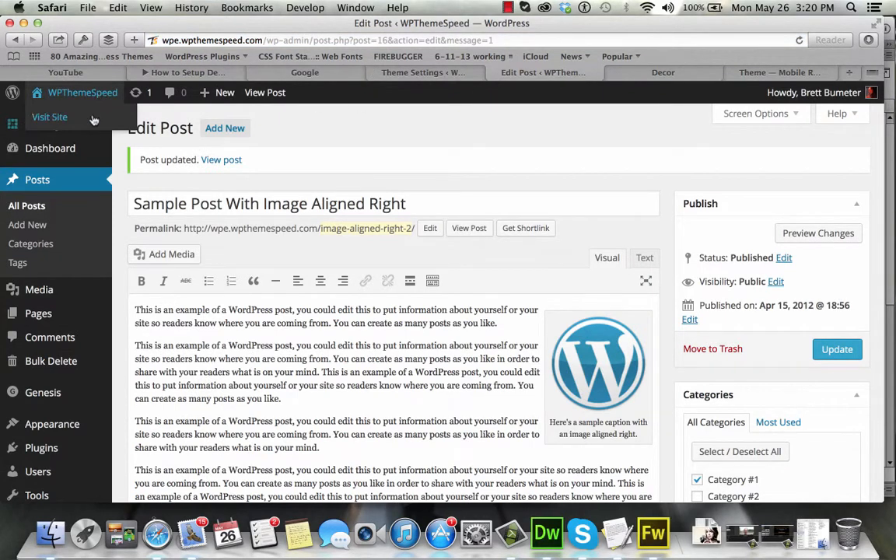
Step: Reload the site's homepage and compare its posts, page navigation and footer widgets with the Decor demo
click(84, 113)
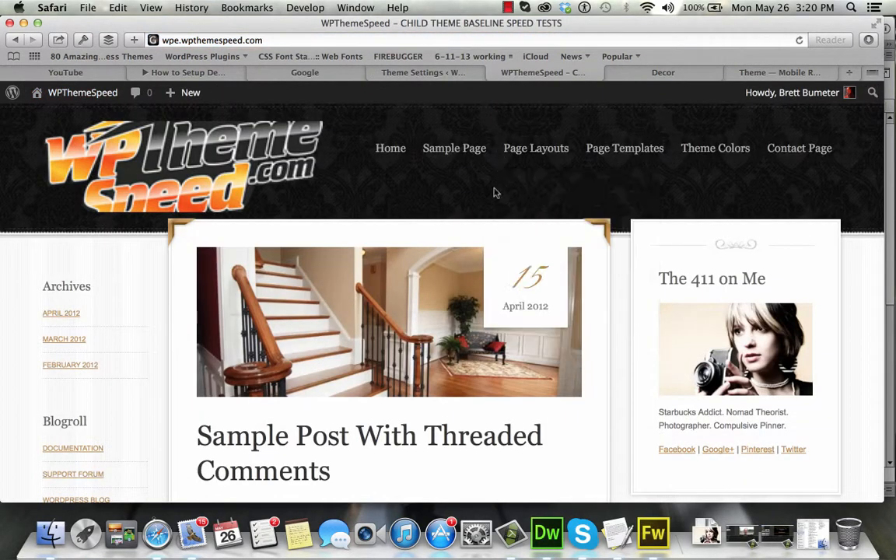
click(798, 40)
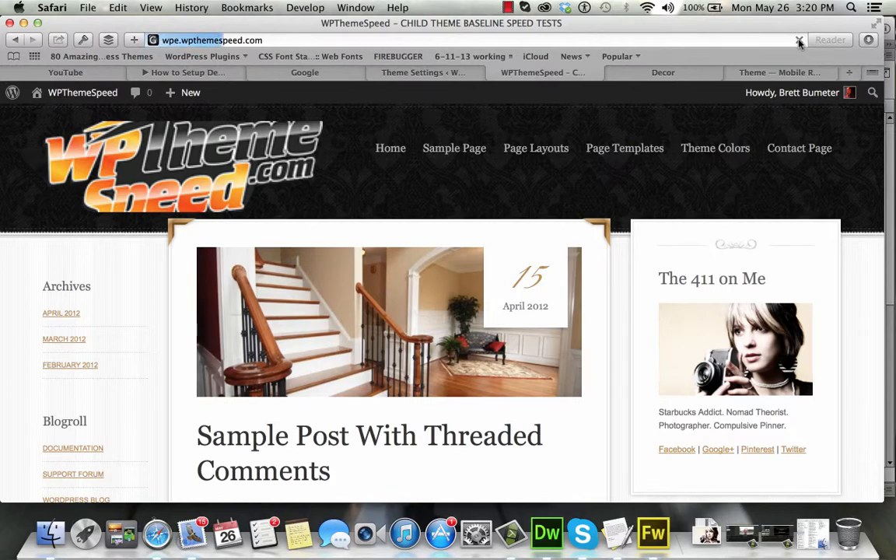
scroll(385, 394, down, 5)
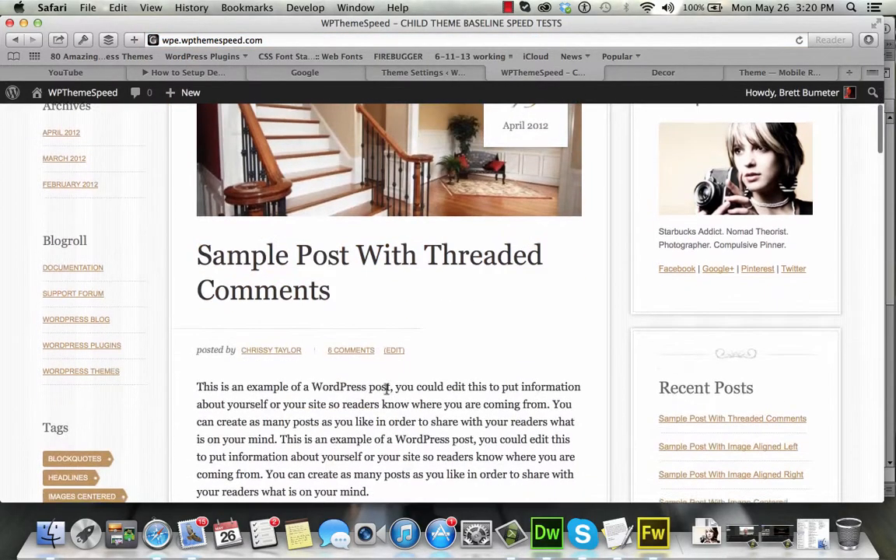
scroll(386, 393, down, 15)
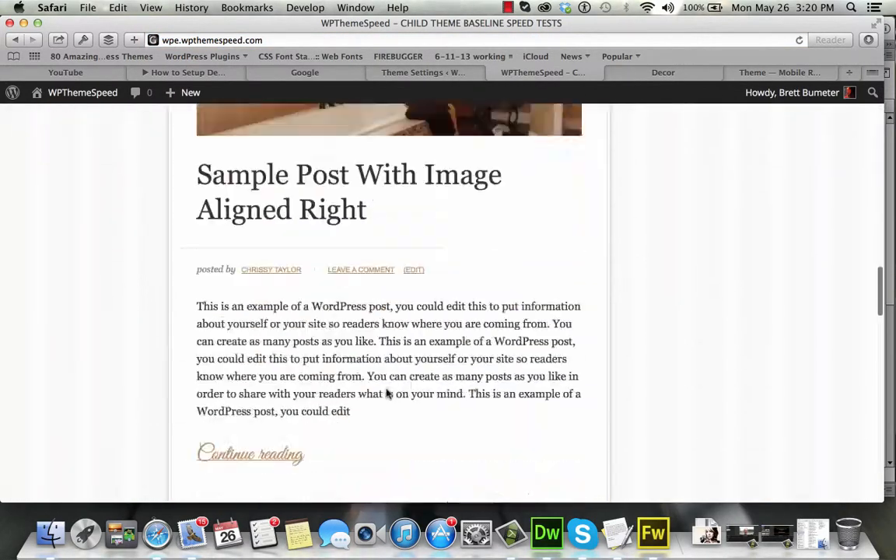
scroll(385, 394, down, 15)
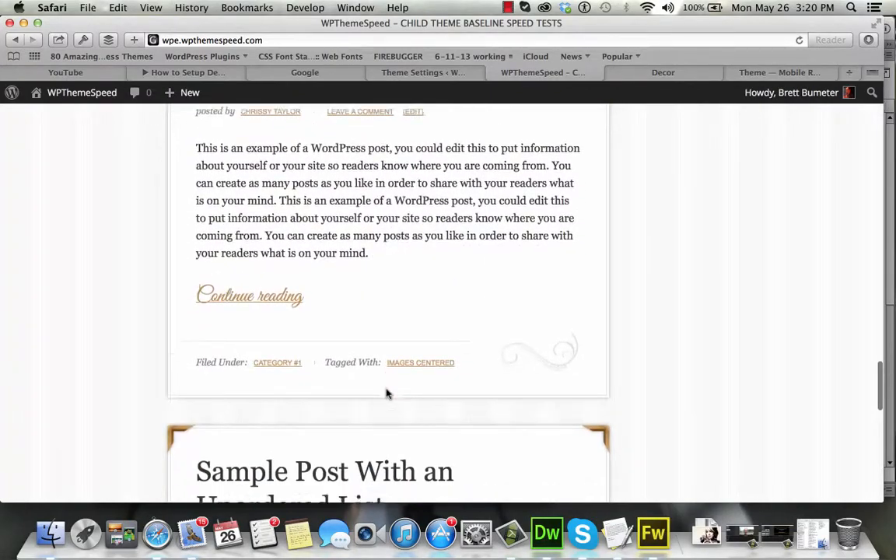
scroll(385, 394, down, 10)
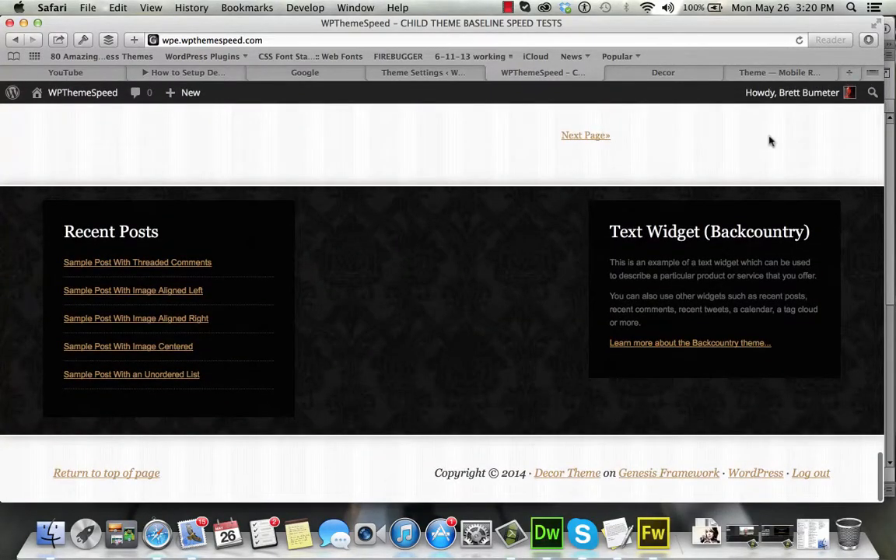
click(696, 71)
scroll(576, 261, down, 1)
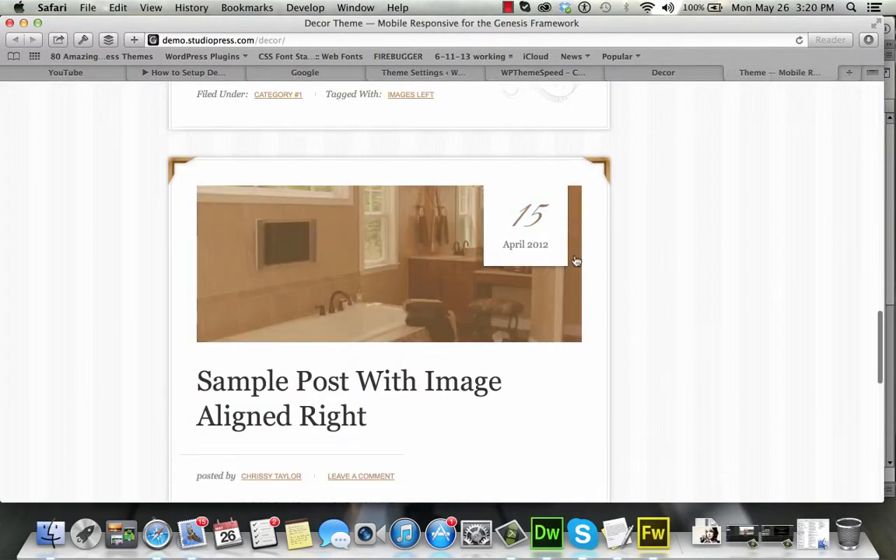
scroll(575, 261, down, 10)
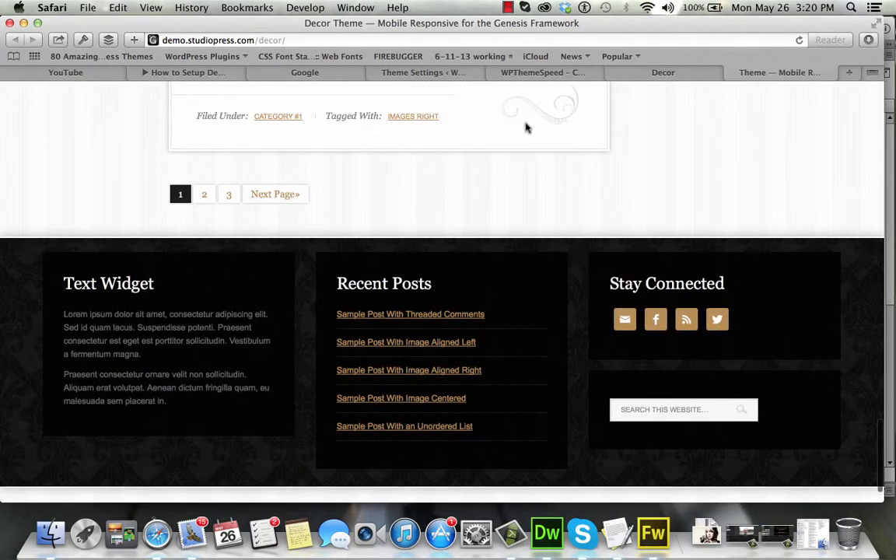
Step: Change the number of posts to show for the Blog Page Template in the Genesis theme settings and save
click(439, 73)
scroll(296, 311, down, 15)
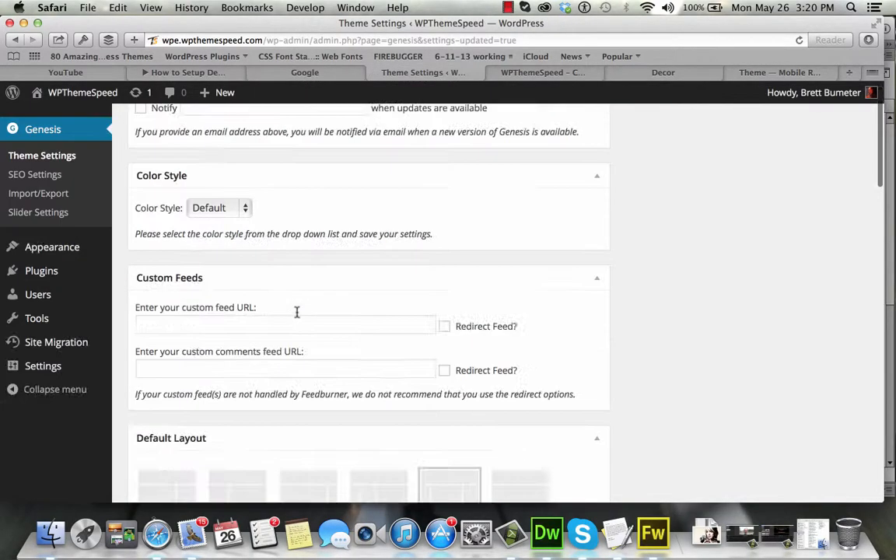
scroll(296, 315, up, 3)
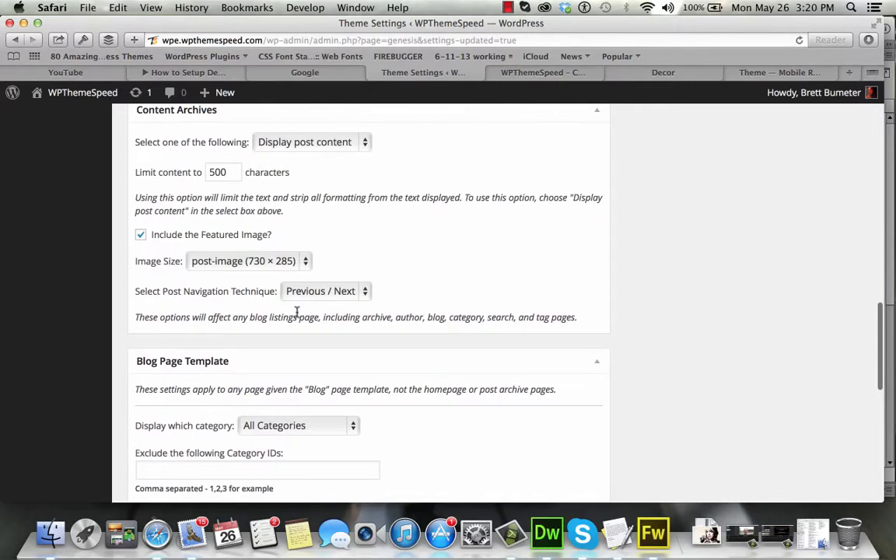
scroll(296, 312, up, 5)
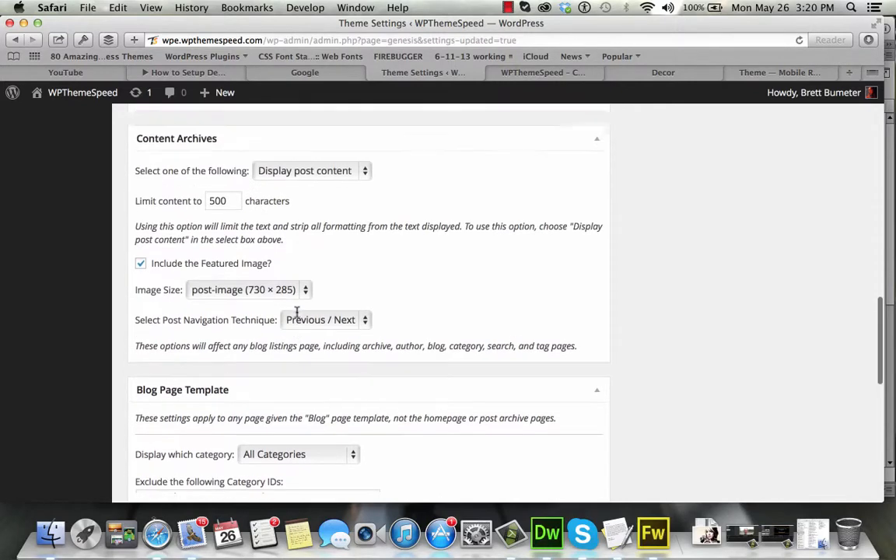
scroll(296, 314, down, 6)
scroll(296, 315, down, 5)
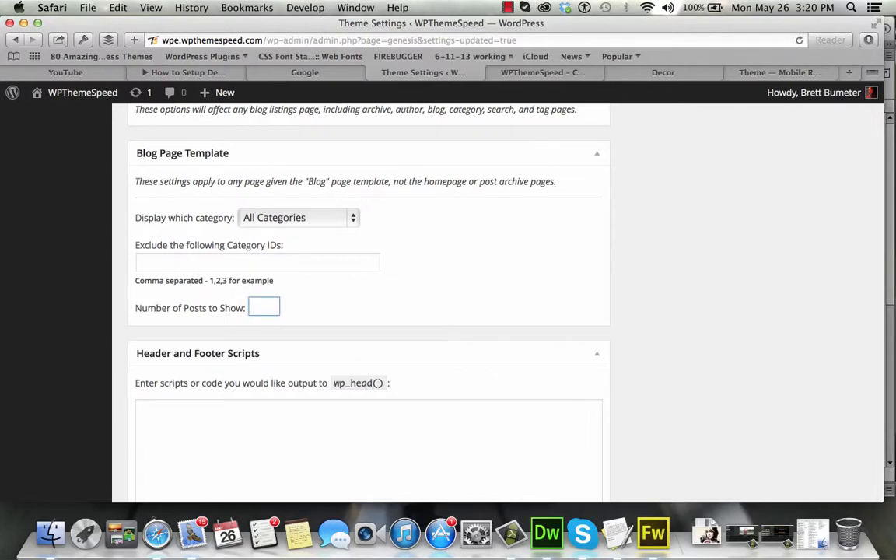
scroll(381, 336, up, 15)
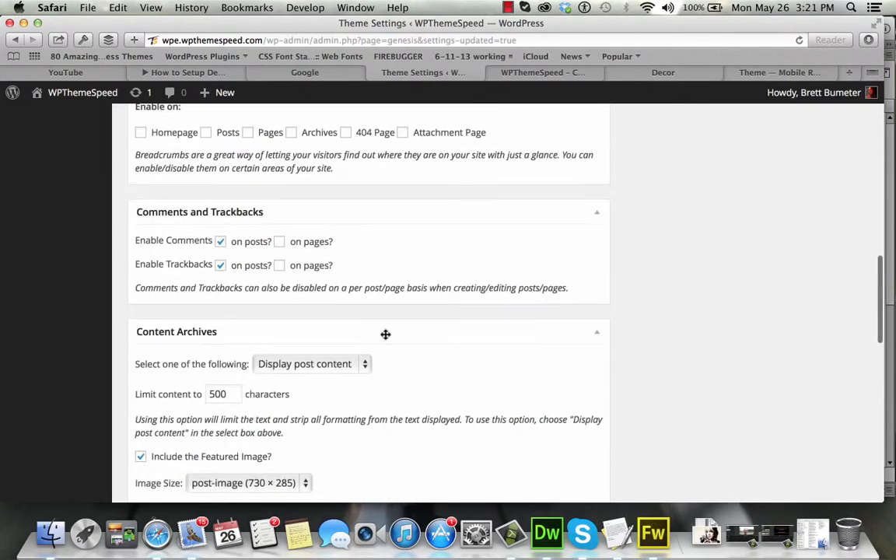
scroll(347, 185, up, 6)
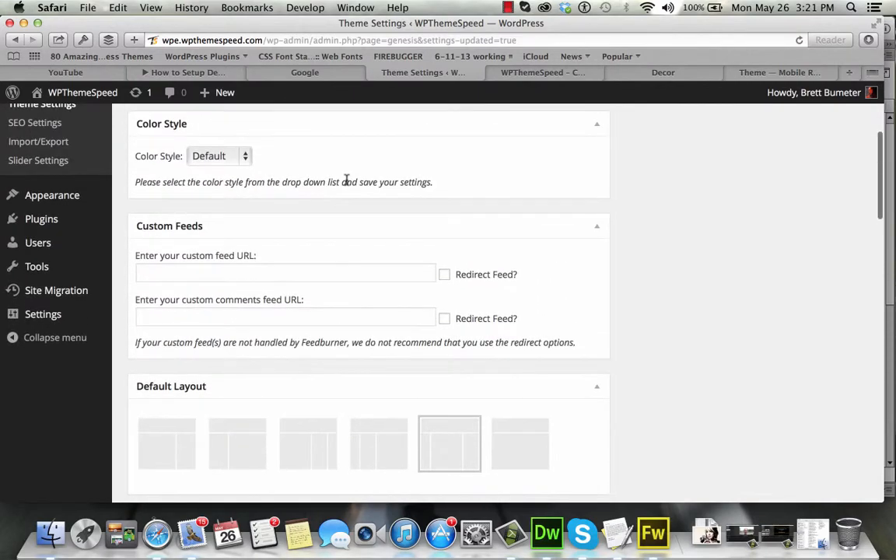
scroll(346, 182, down, 18)
scroll(348, 183, down, 8)
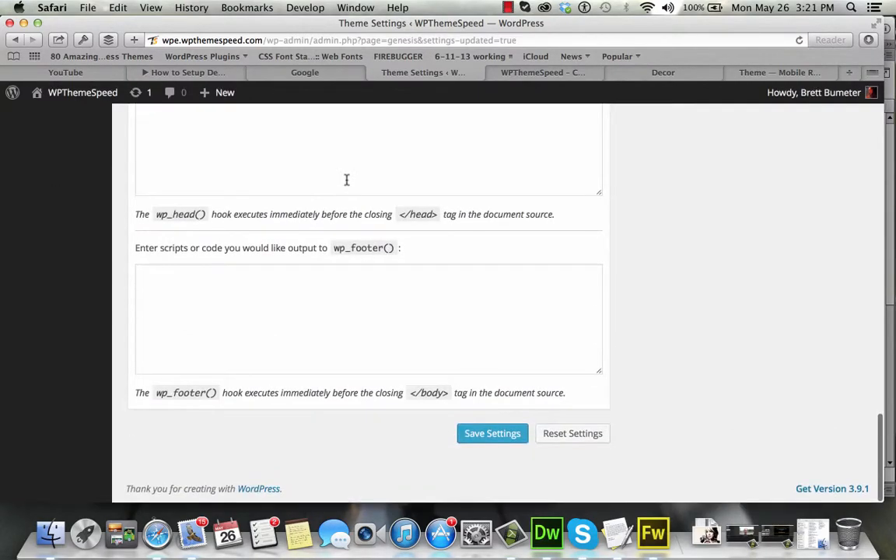
click(482, 432)
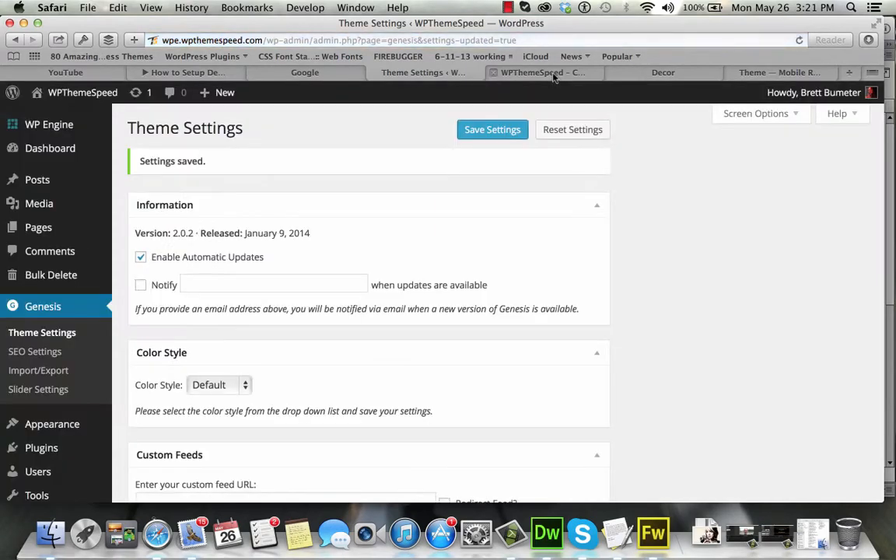
Step: Reload the site's homepage and check how many posts it lists above the footer
click(554, 74)
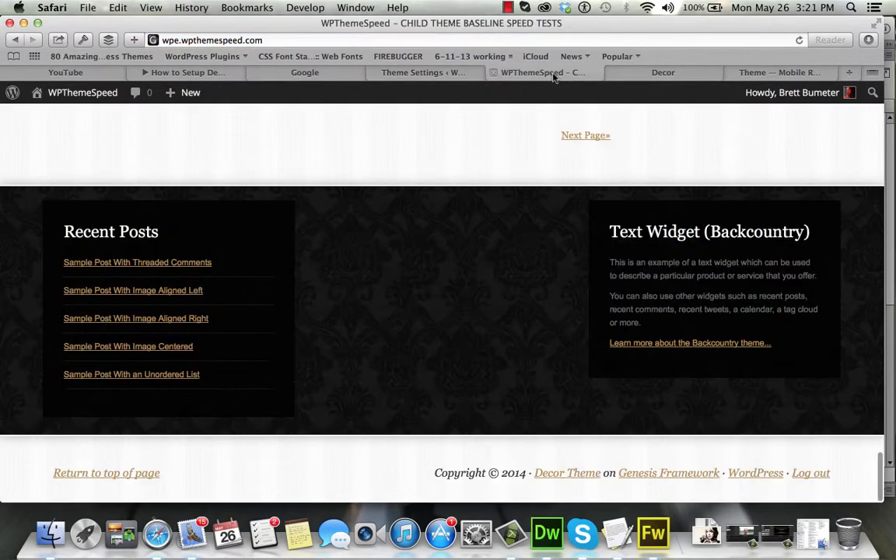
click(799, 40)
scroll(468, 202, up, 3)
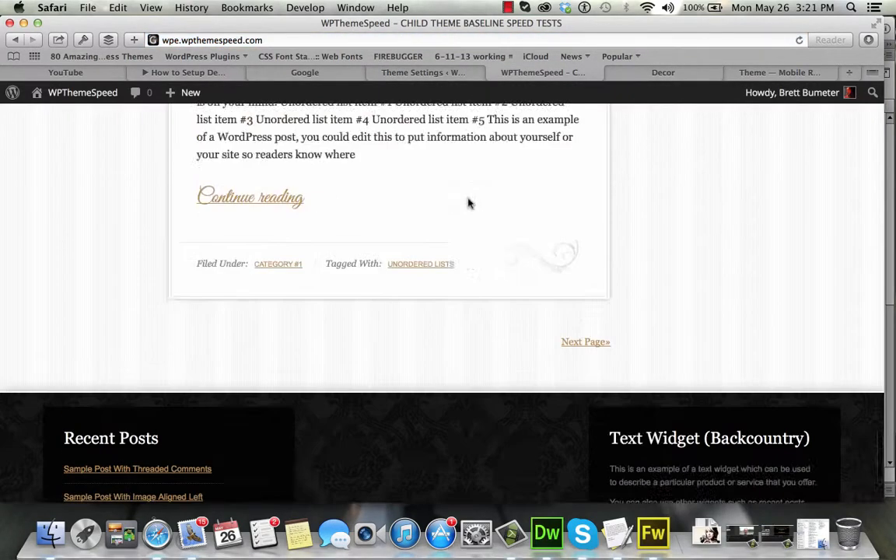
scroll(468, 202, up, 15)
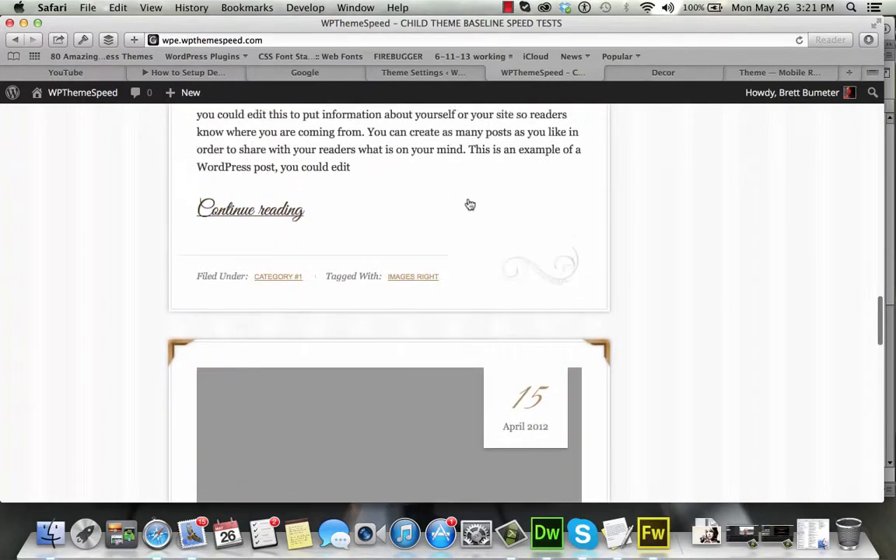
scroll(470, 204, up, 15)
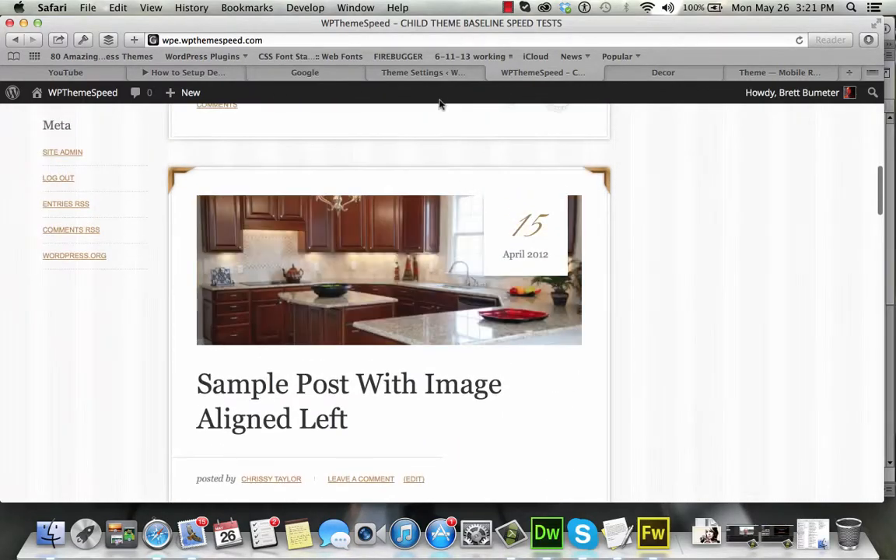
Step: Set blog pages to show at most 3 posts in the WordPress Reading Settings and save the changes
click(434, 76)
scroll(185, 360, down, 8)
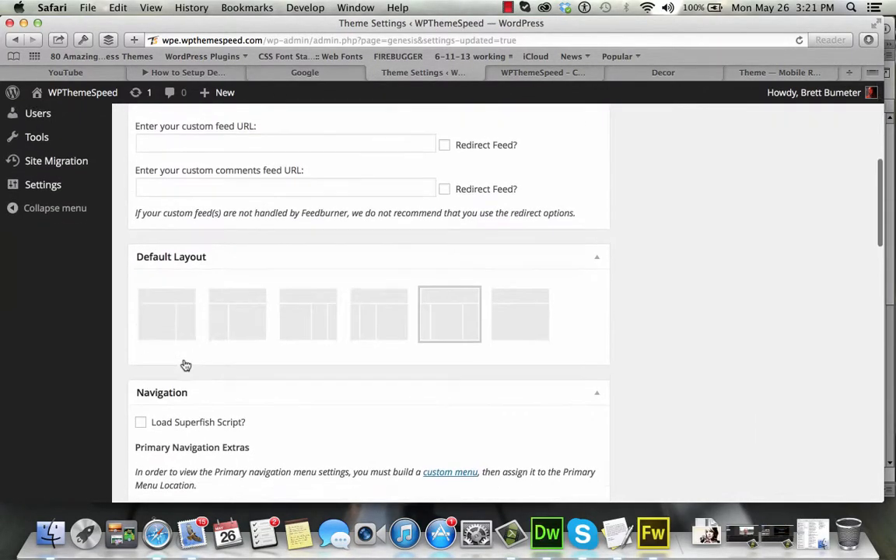
mouse_move(95, 242)
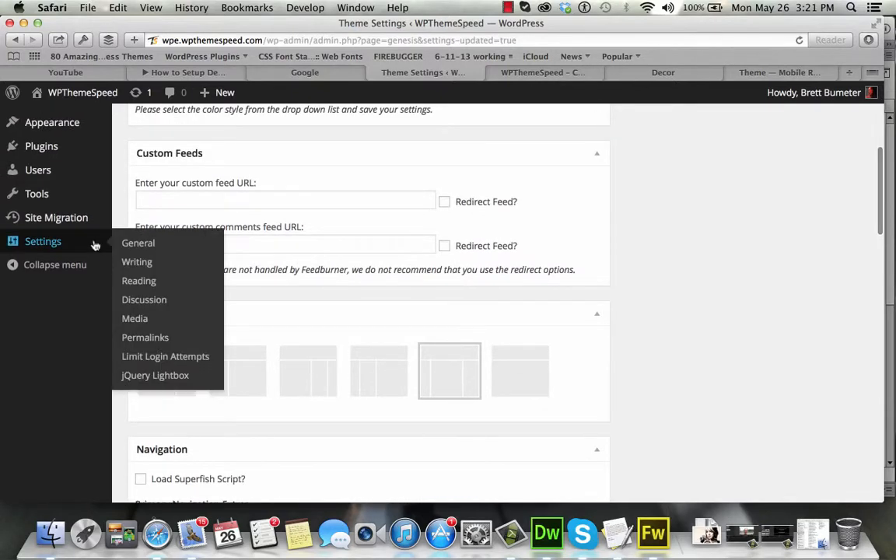
click(147, 282)
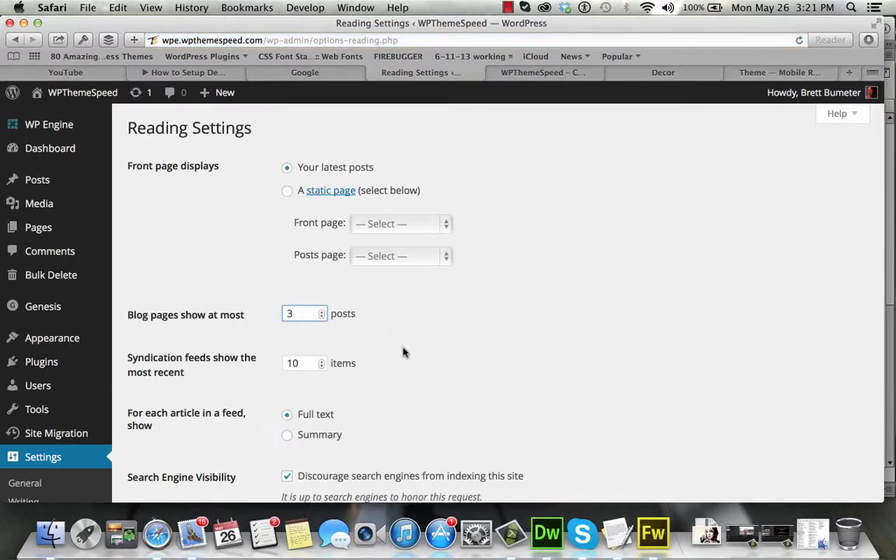
scroll(403, 353, down, 5)
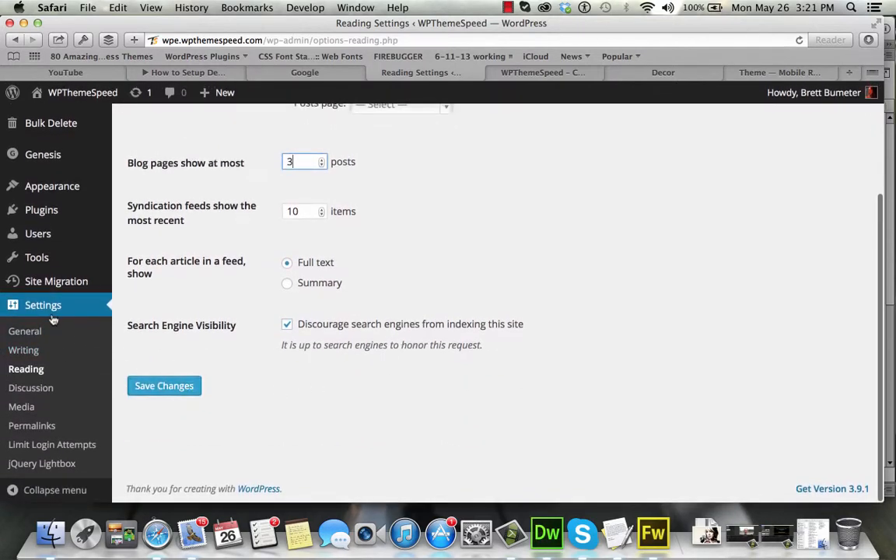
click(160, 386)
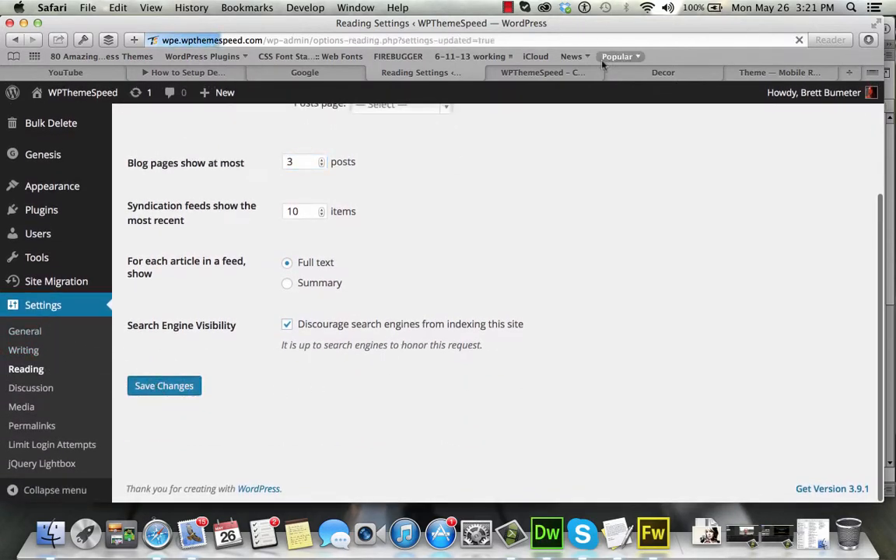
Step: Reload the homepage to check its post list, and compare its page navigation with the Decor demo
click(558, 73)
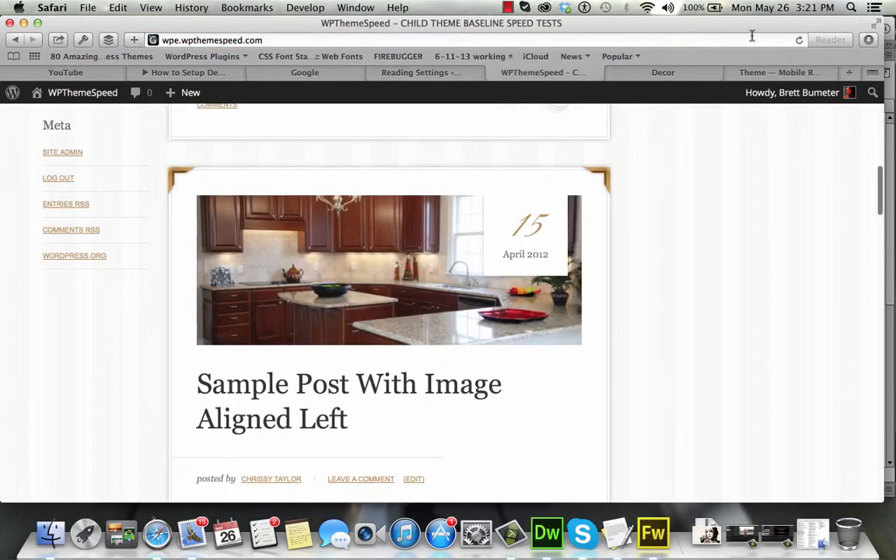
click(799, 40)
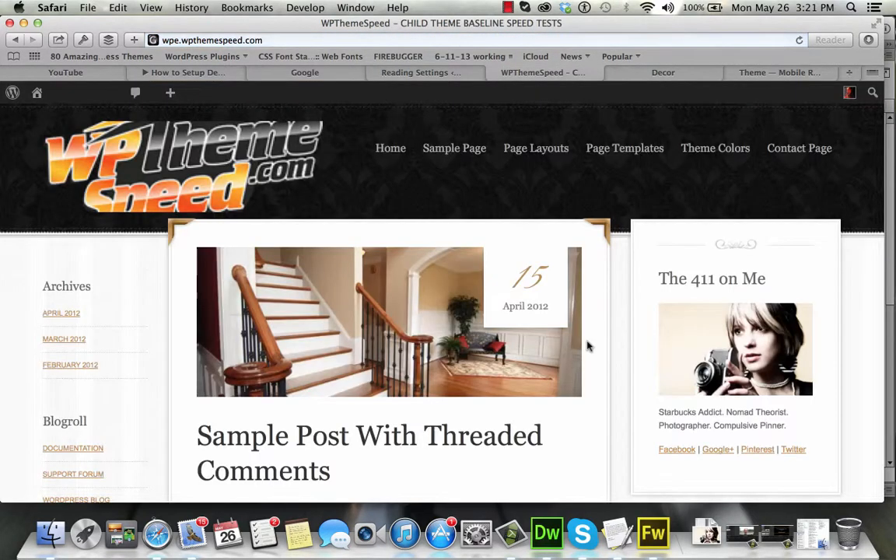
scroll(588, 346, down, 15)
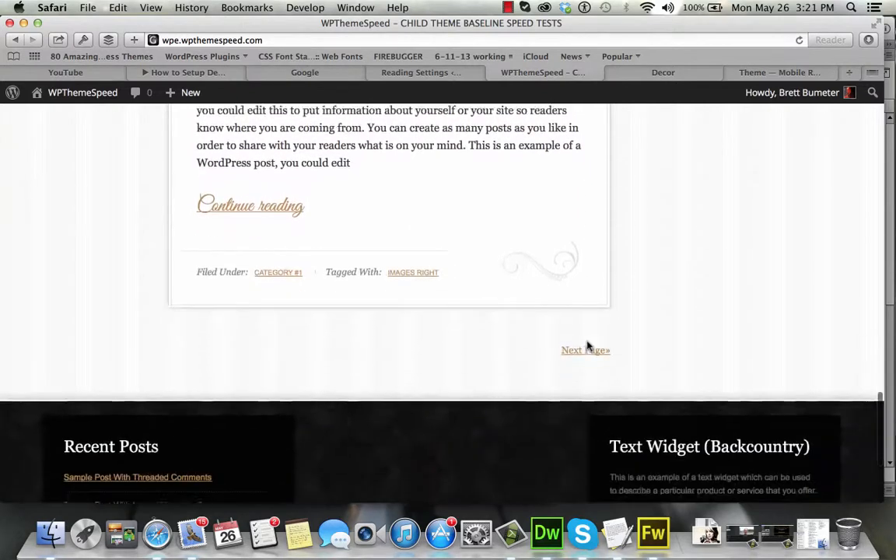
scroll(588, 346, up, 3)
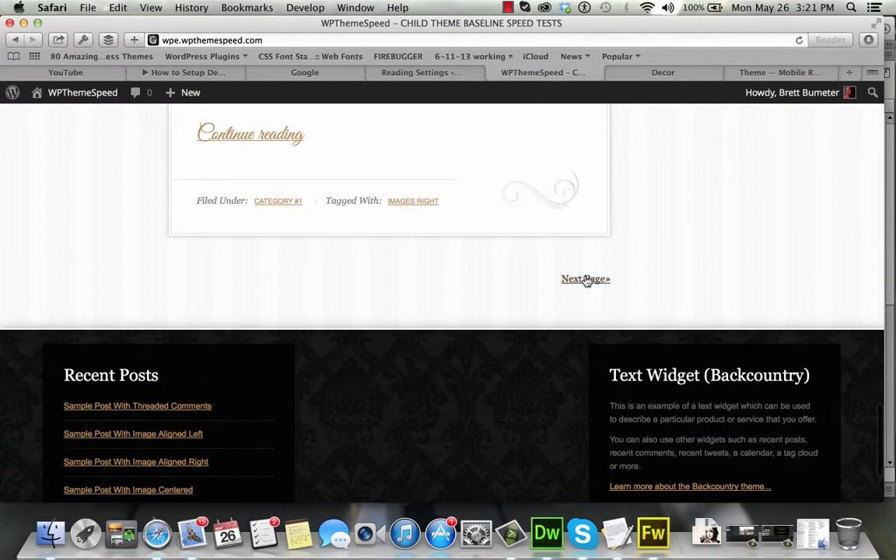
click(444, 76)
click(754, 75)
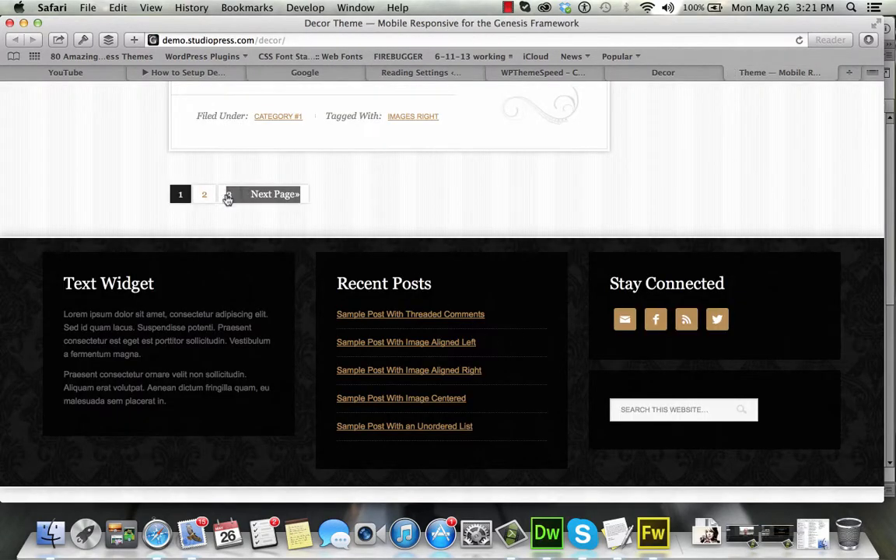
Step: Set the Content Archives post navigation technique to Numeric in the Genesis theme settings and save
click(420, 74)
mouse_move(59, 310)
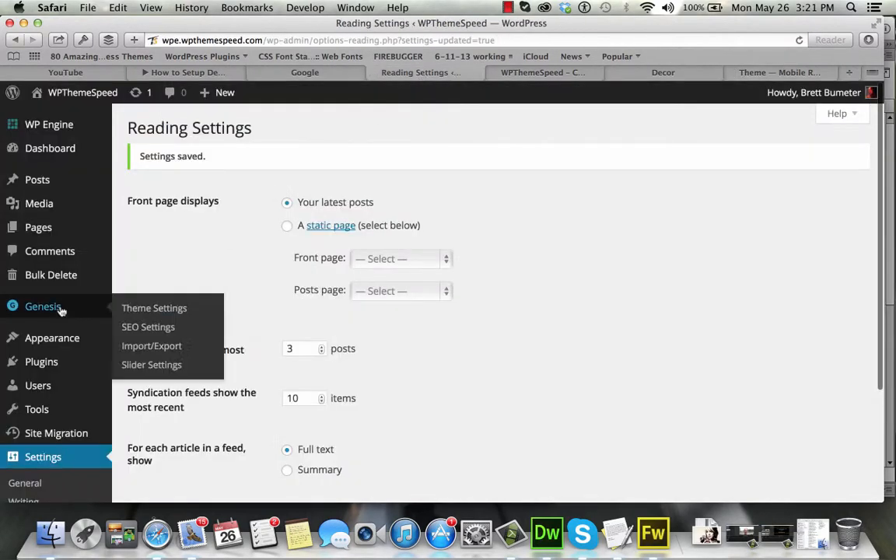
click(155, 309)
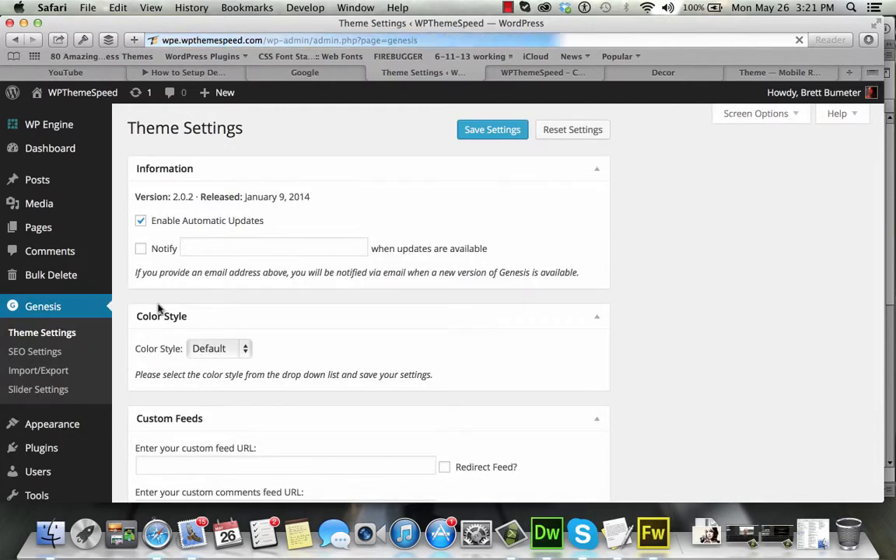
scroll(381, 365, down, 20)
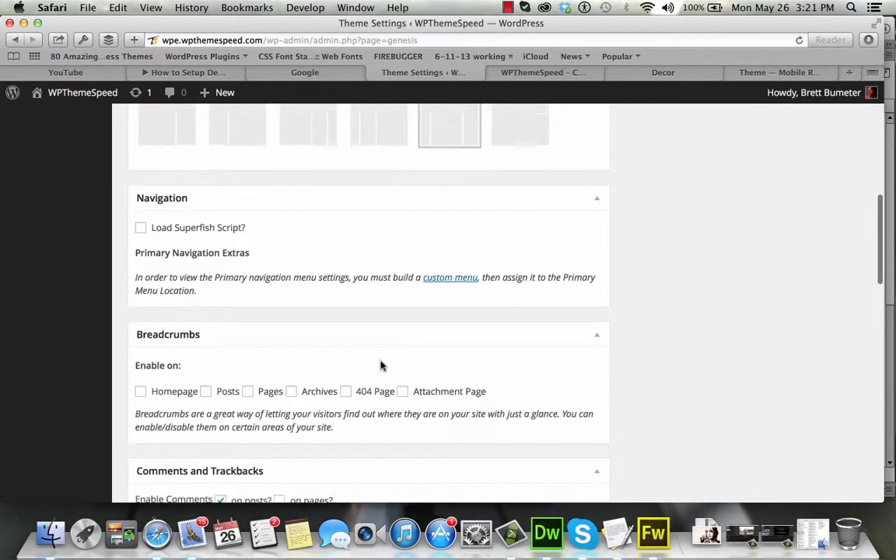
click(363, 374)
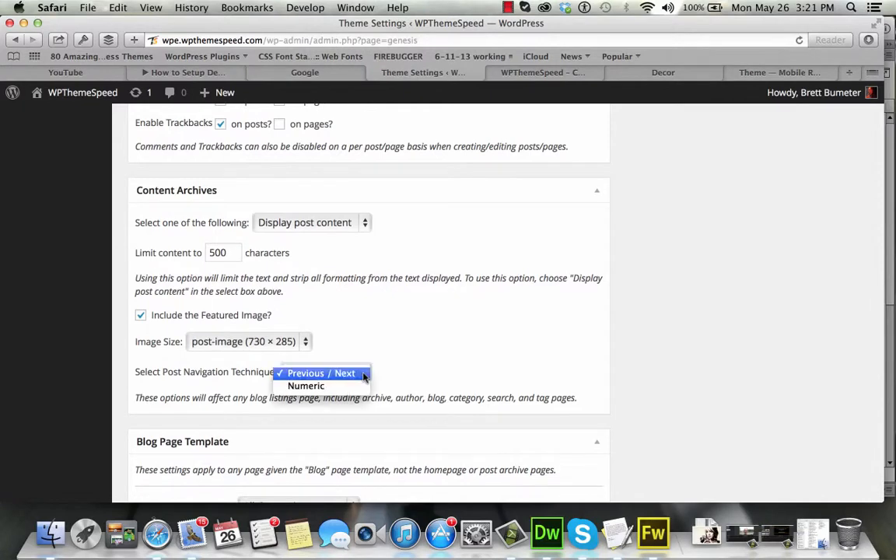
click(360, 390)
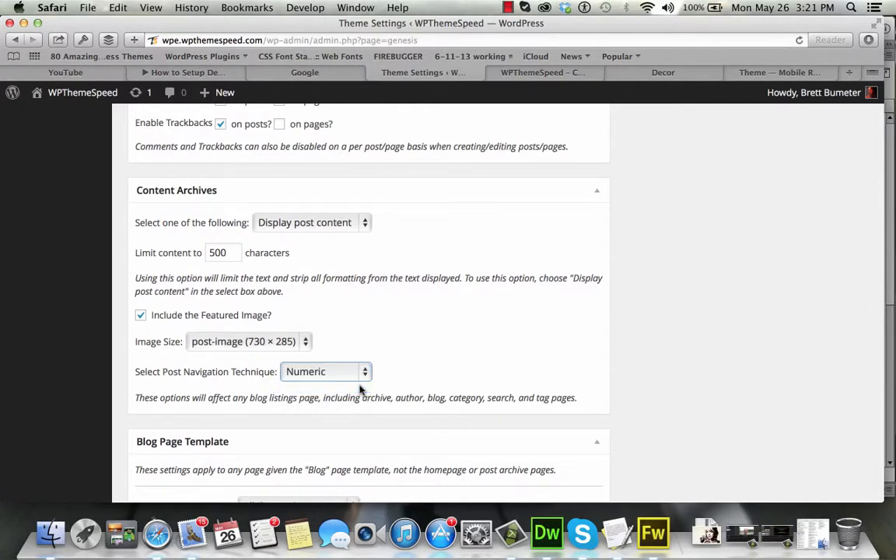
scroll(360, 389, down, 15)
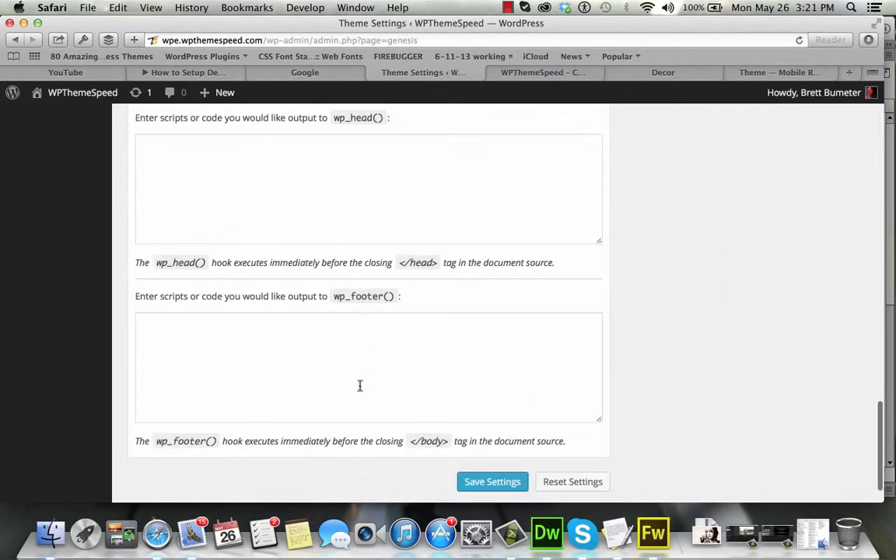
click(476, 482)
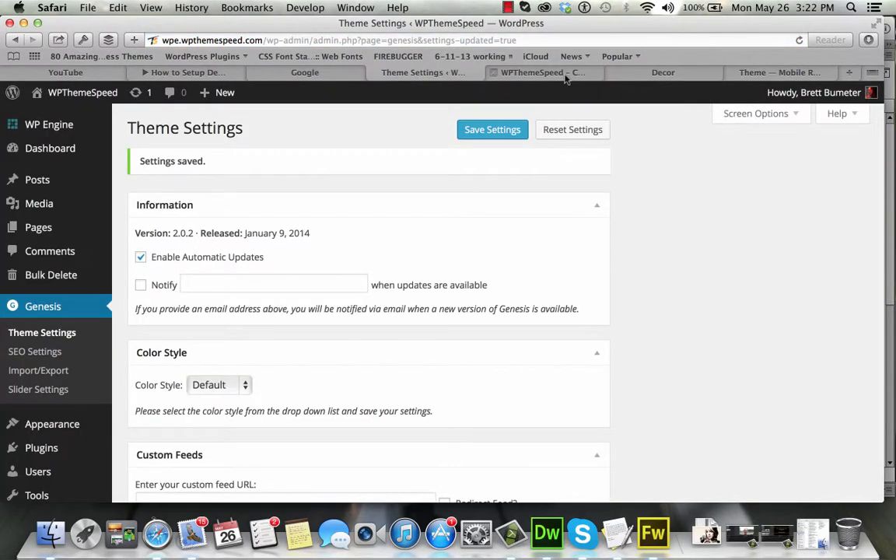
Step: Compare the homepage's page navigation and footer widgets with the Decor demo, and return to the Genesis theme settings
click(565, 77)
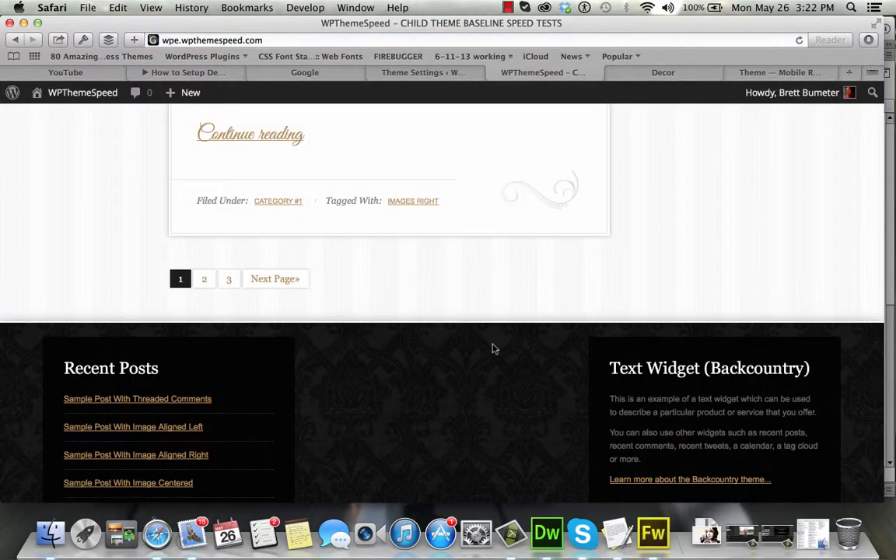
scroll(492, 349, down, 4)
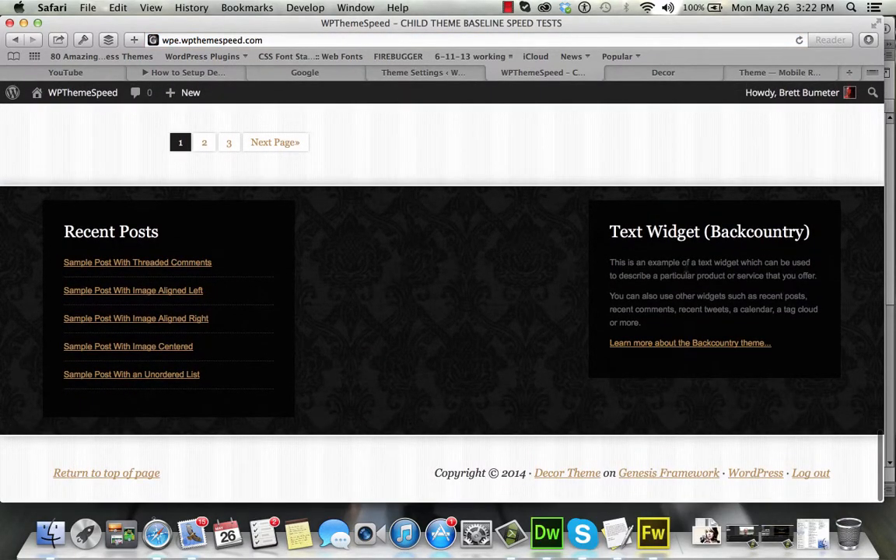
click(812, 74)
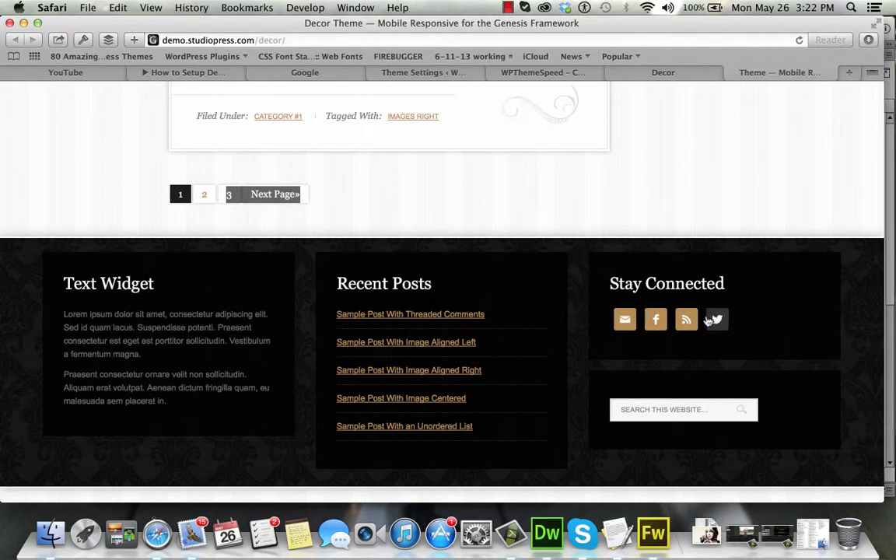
scroll(684, 319, down, 1)
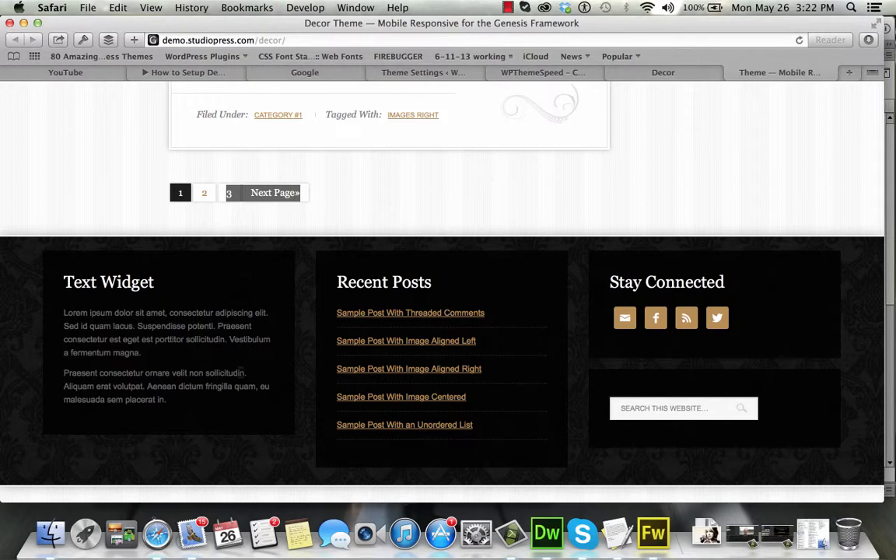
click(521, 73)
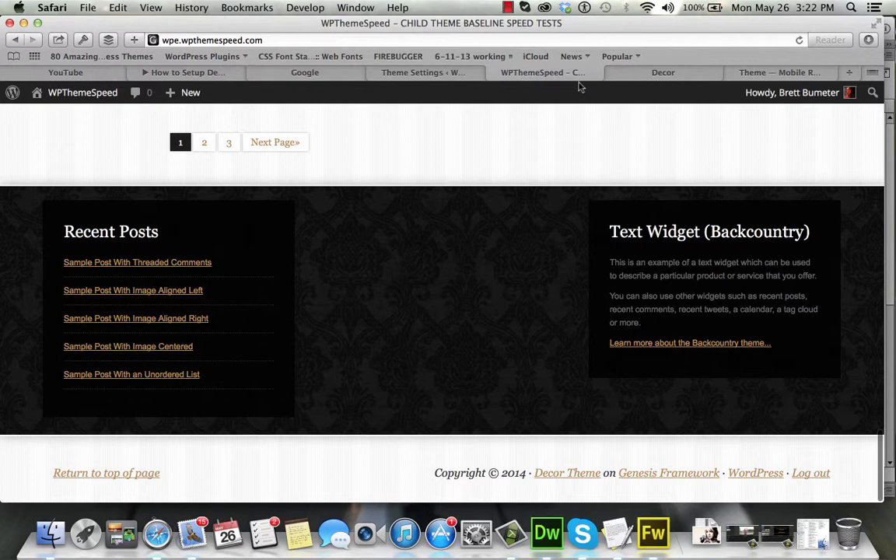
click(420, 75)
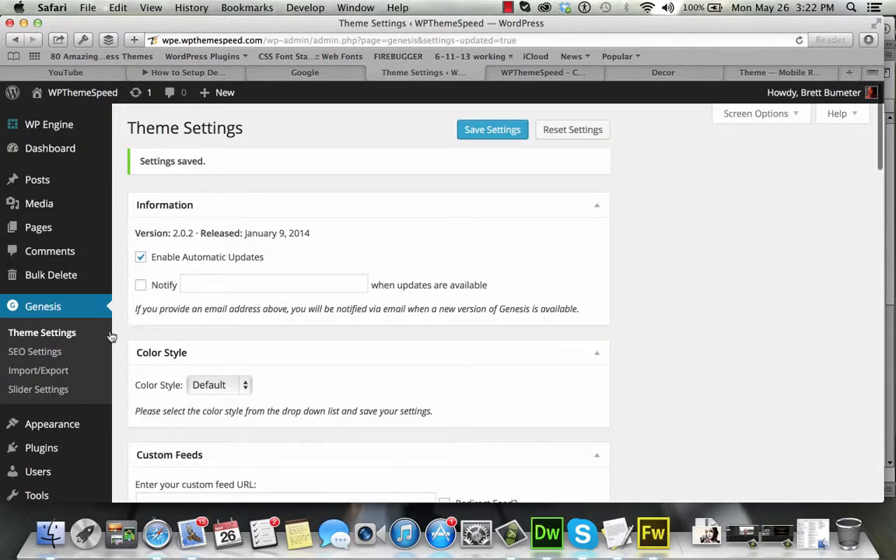
Step: Open the Appearance widgets page and expand the Footer 1, Footer 2 and Footer 3 widget areas
mouse_move(55, 423)
click(144, 411)
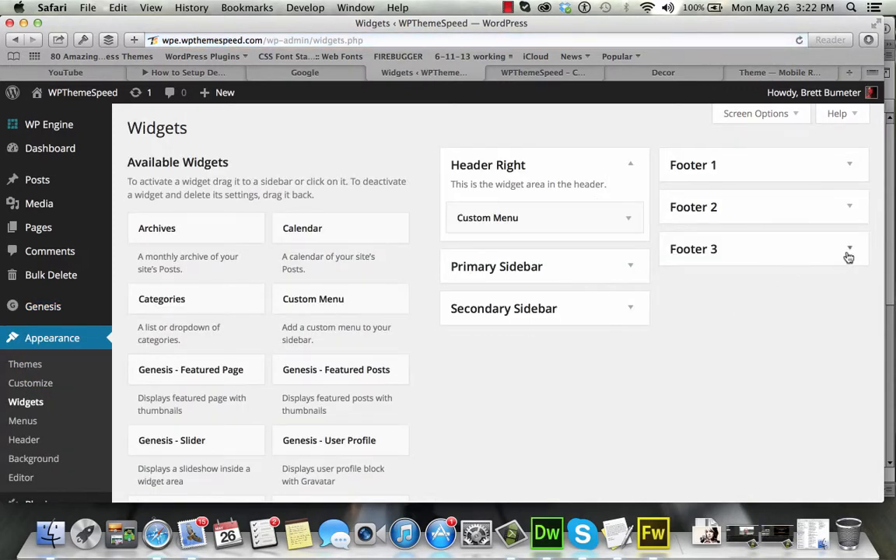
click(848, 254)
click(853, 206)
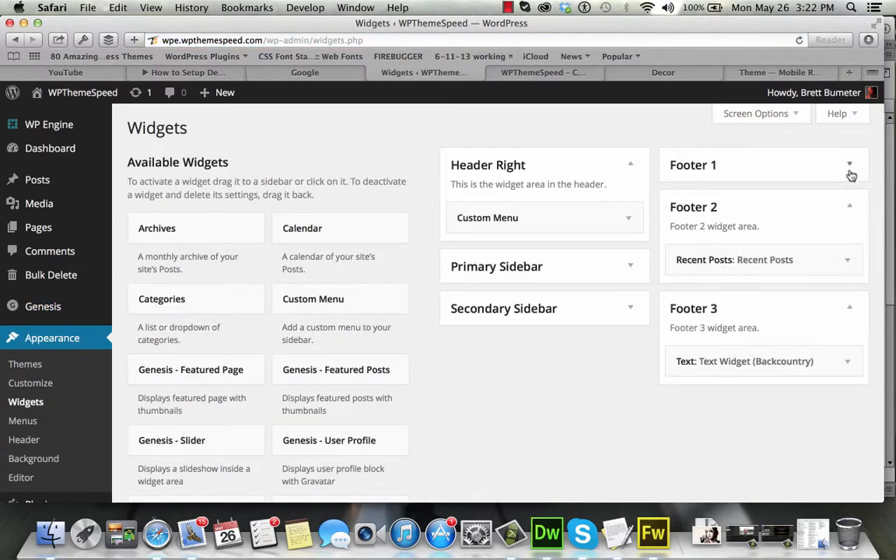
click(850, 173)
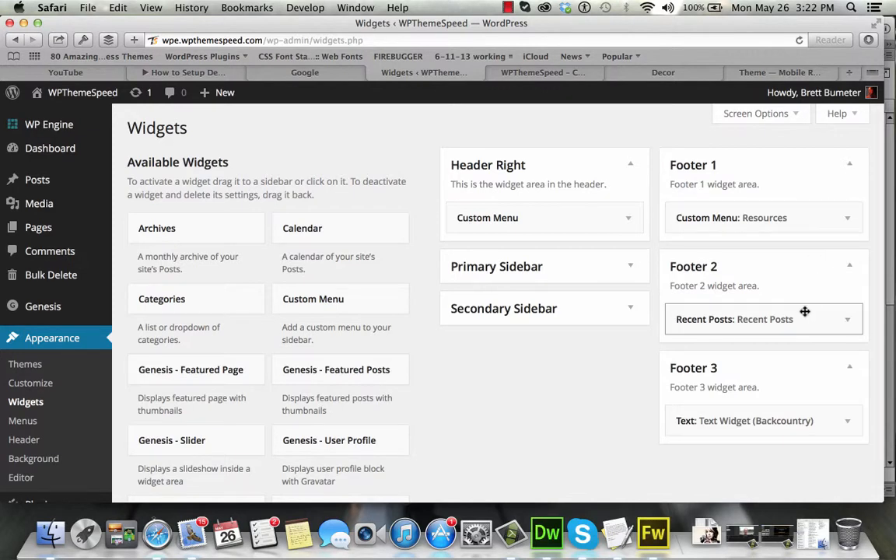
Step: Compare the footer widgets of the Decor demo with those on the WPThemeSpeed homepage, and return to the widgets page
click(785, 73)
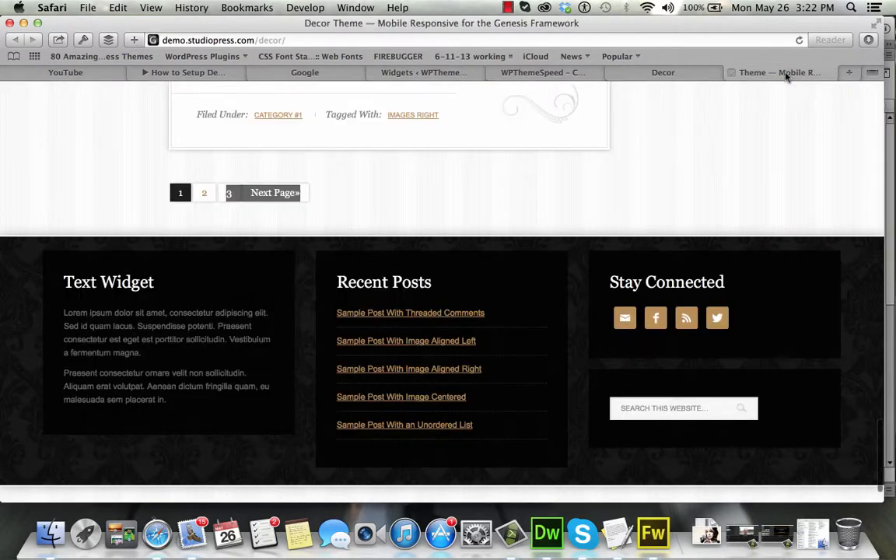
click(553, 76)
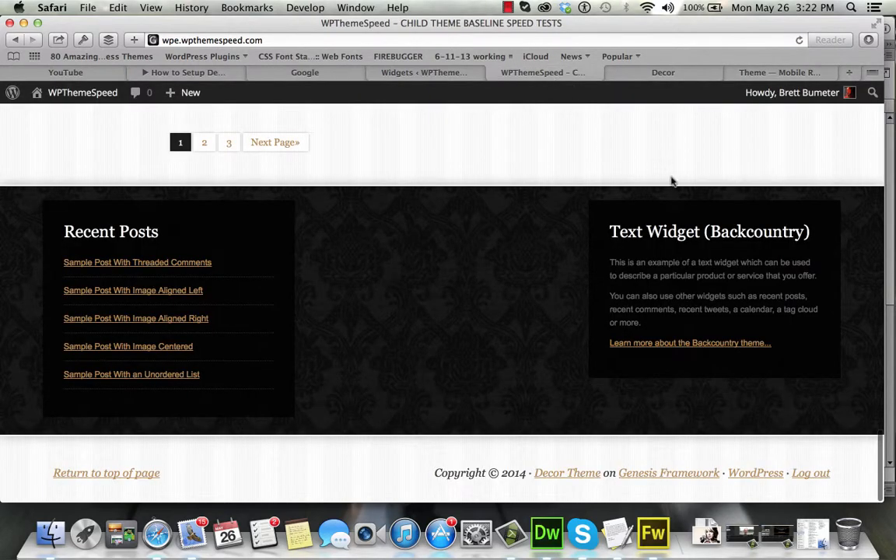
click(452, 74)
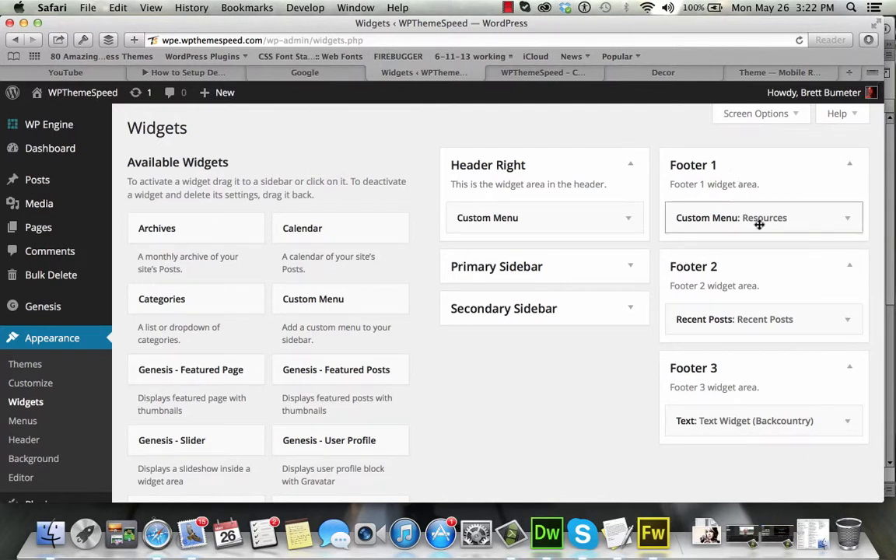
Step: Delete the Resources Custom Menu widget from Footer 1 and the Backcountry Text widget from Footer 3, and reload the homepage to check its footer
click(847, 219)
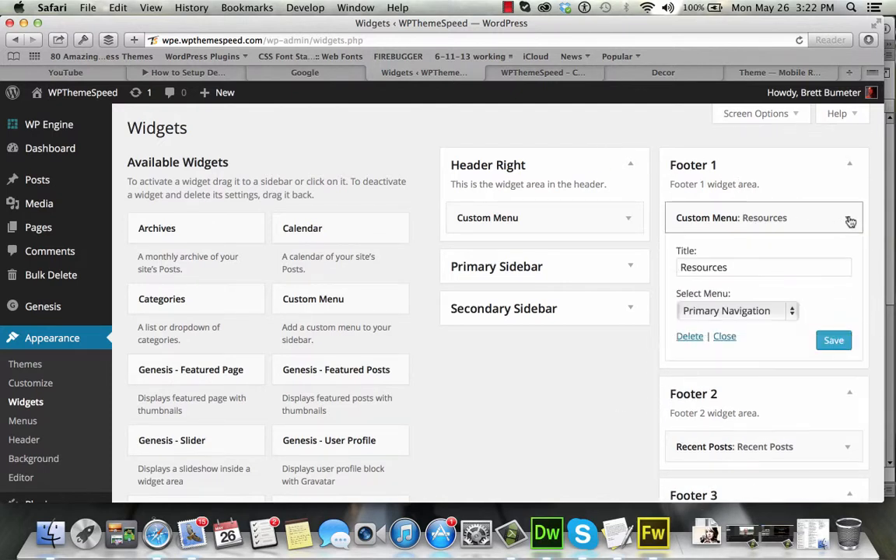
click(689, 337)
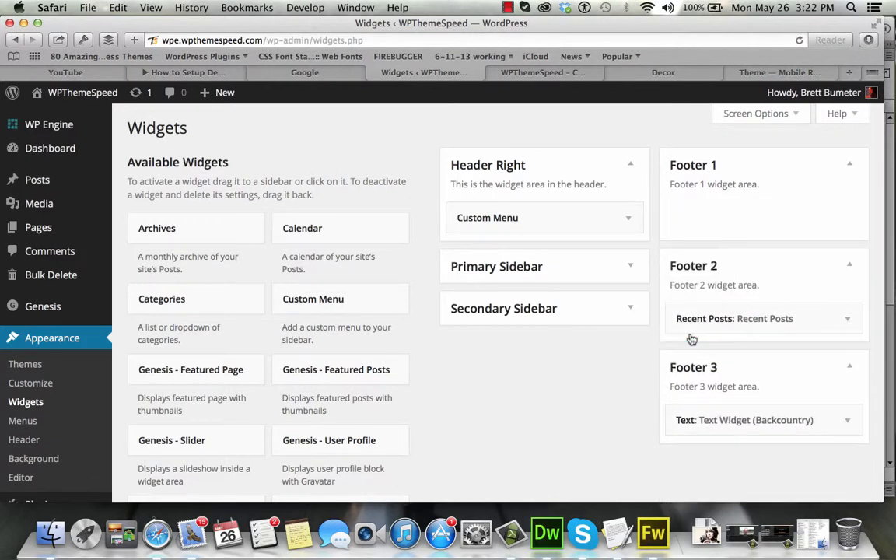
click(846, 421)
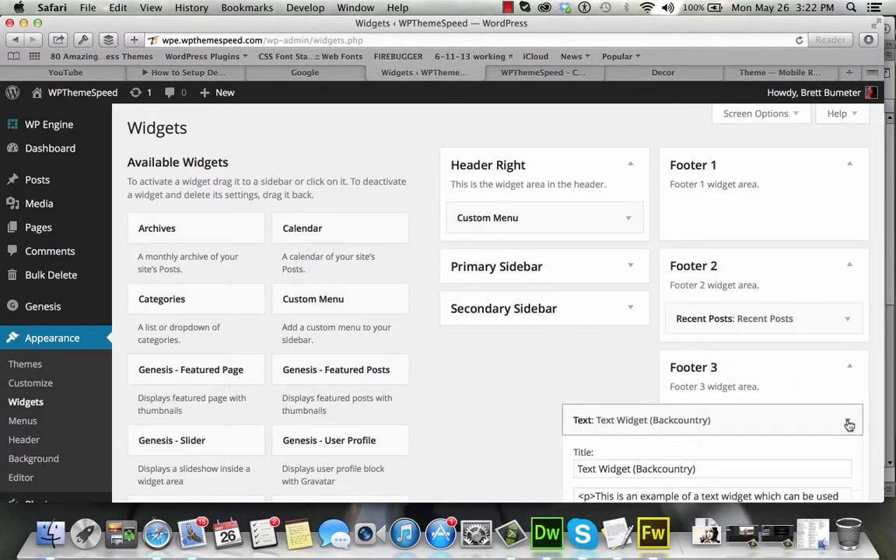
scroll(537, 358, down, 5)
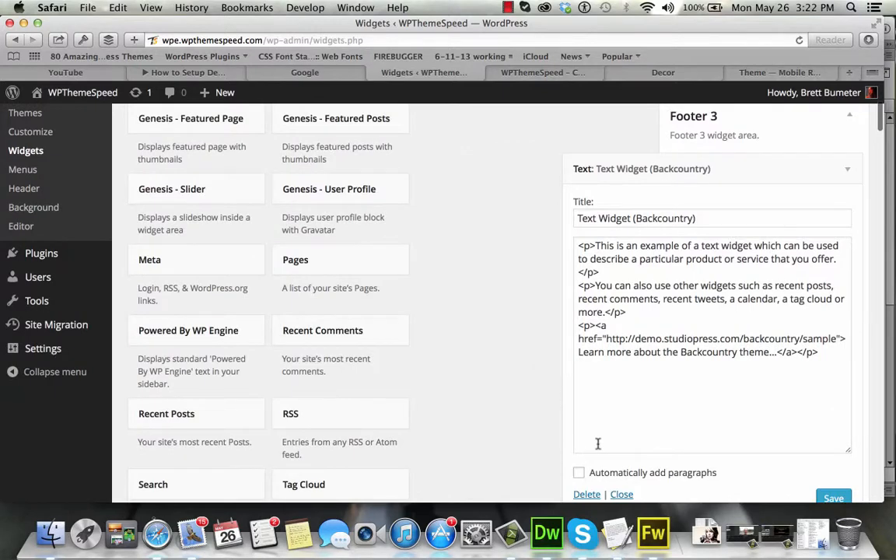
click(586, 494)
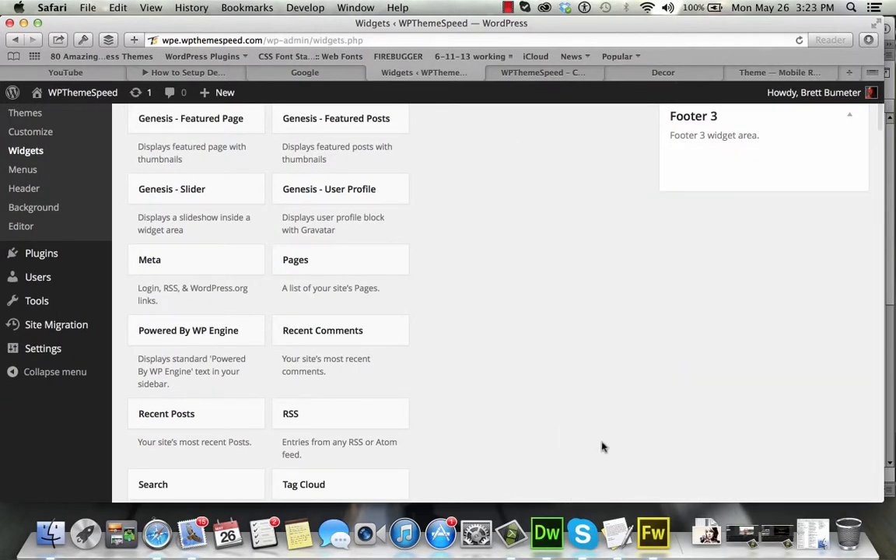
scroll(720, 332, up, 4)
scroll(720, 332, up, 2)
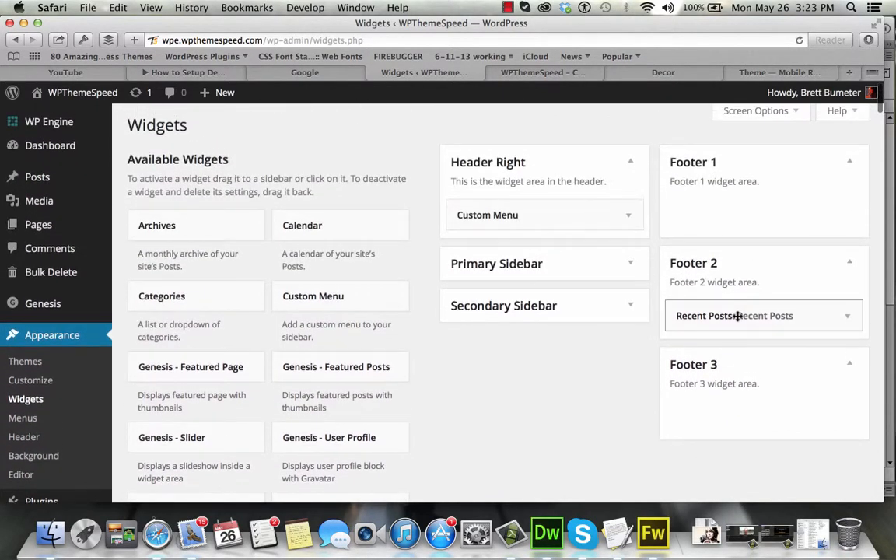
drag(737, 315, 742, 277)
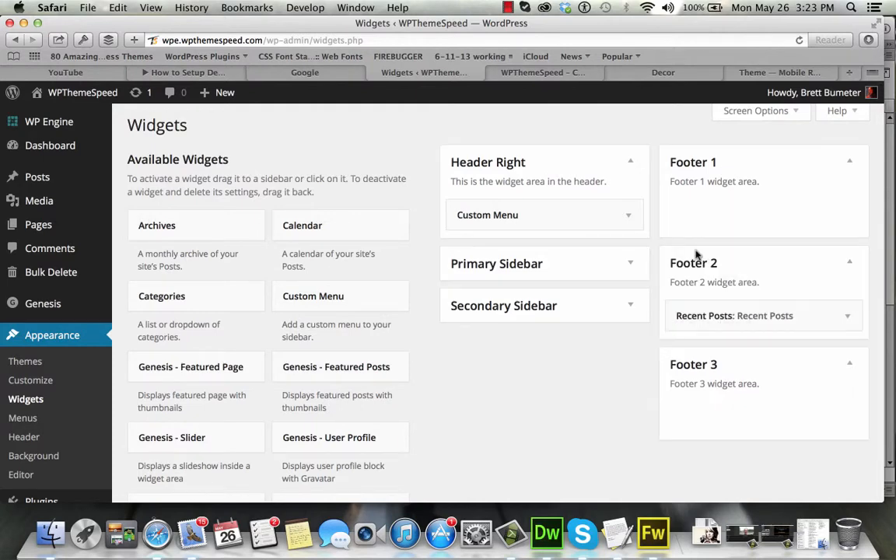
click(518, 72)
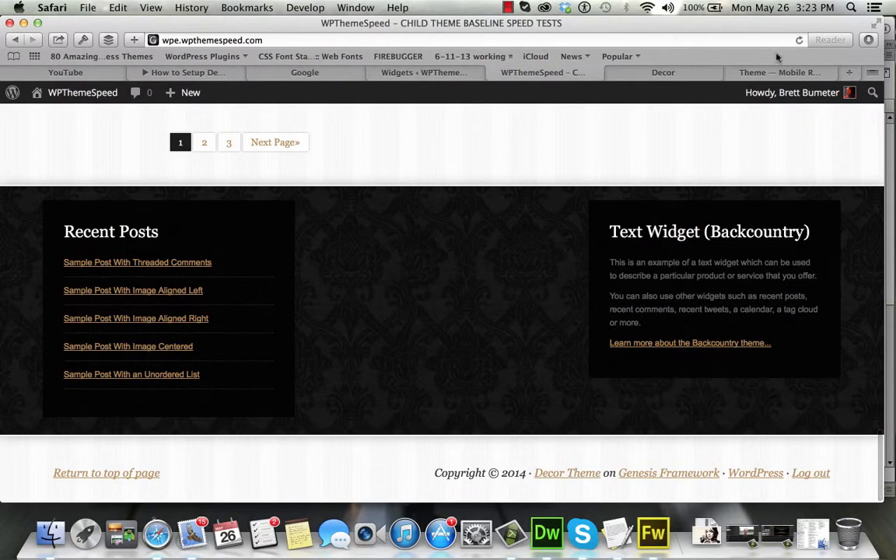
click(799, 40)
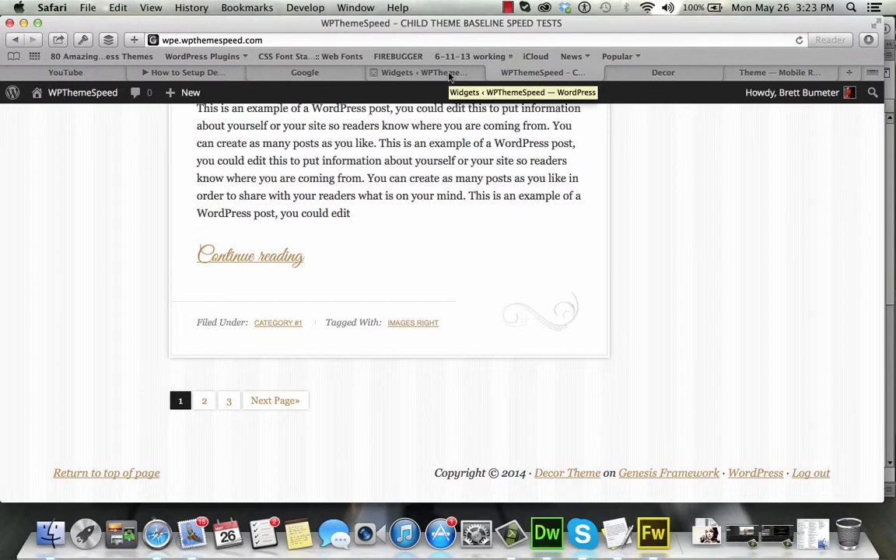
Step: Move the Recent Posts widget from Footer 2 to Footer 1, and reload the homepage to check its footer
click(450, 73)
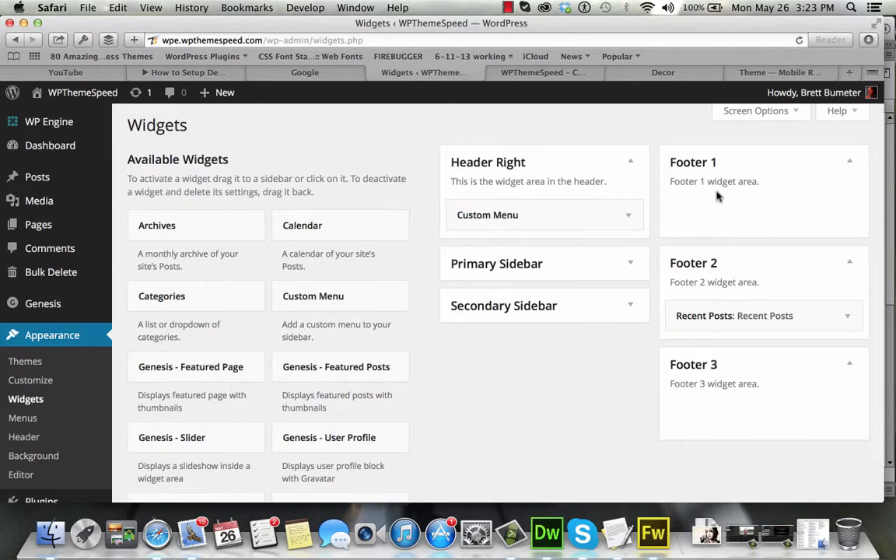
drag(713, 315, 719, 205)
click(534, 73)
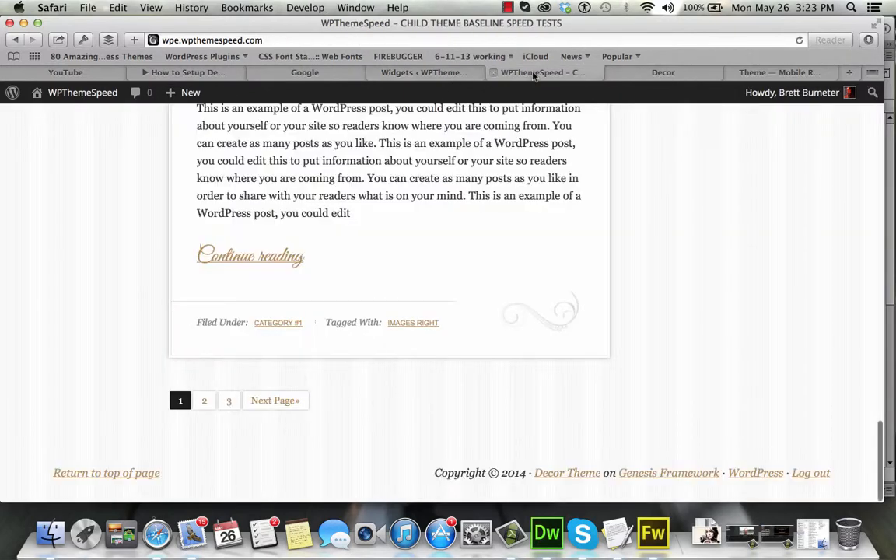
click(800, 41)
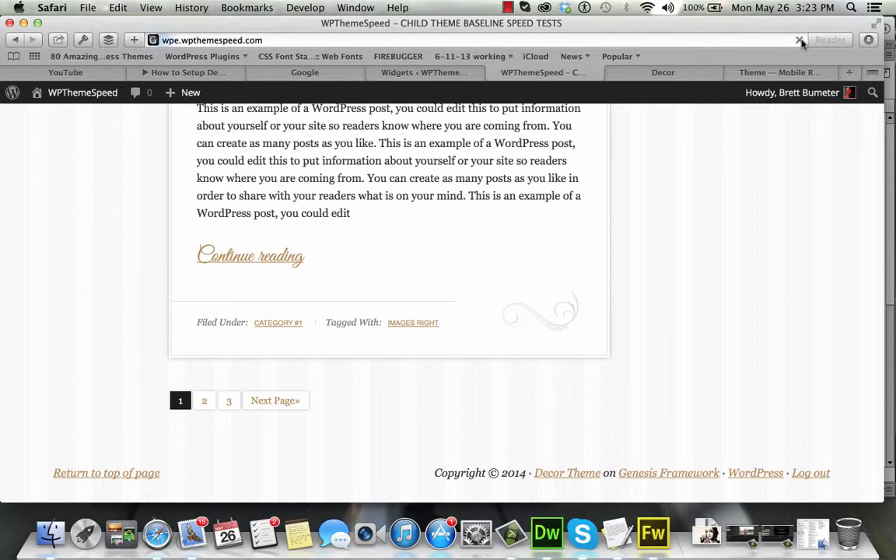
scroll(578, 289, down, 5)
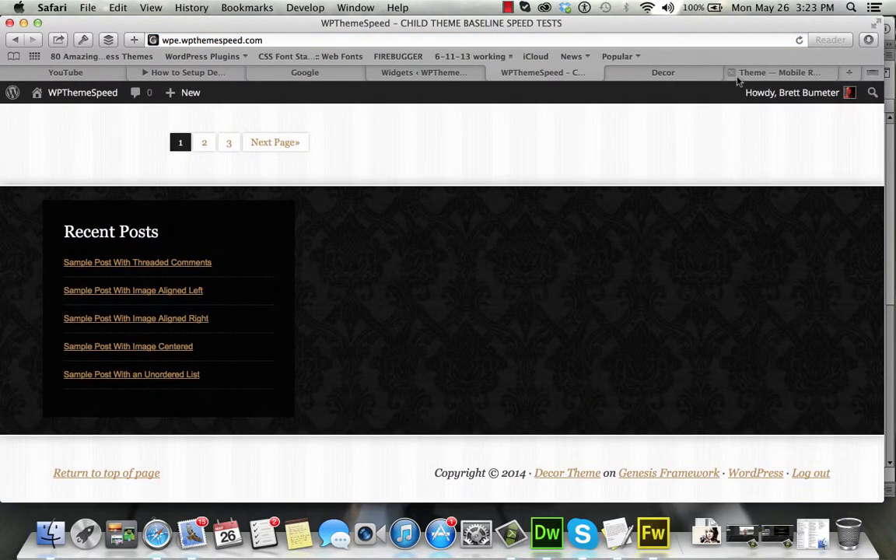
Step: Inspect the Text Widget's paragraph in the Decor demo footer with the web inspector
click(663, 73)
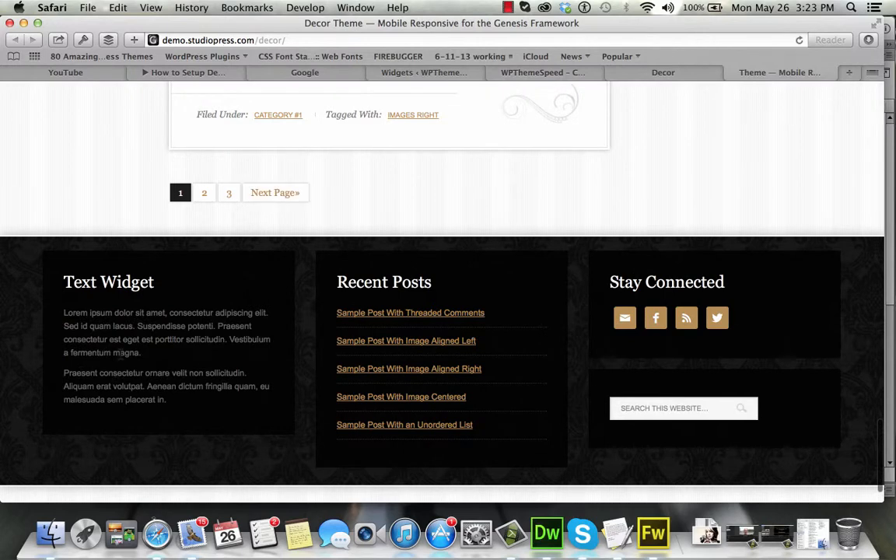
drag(113, 352, 81, 327)
right_click(101, 326)
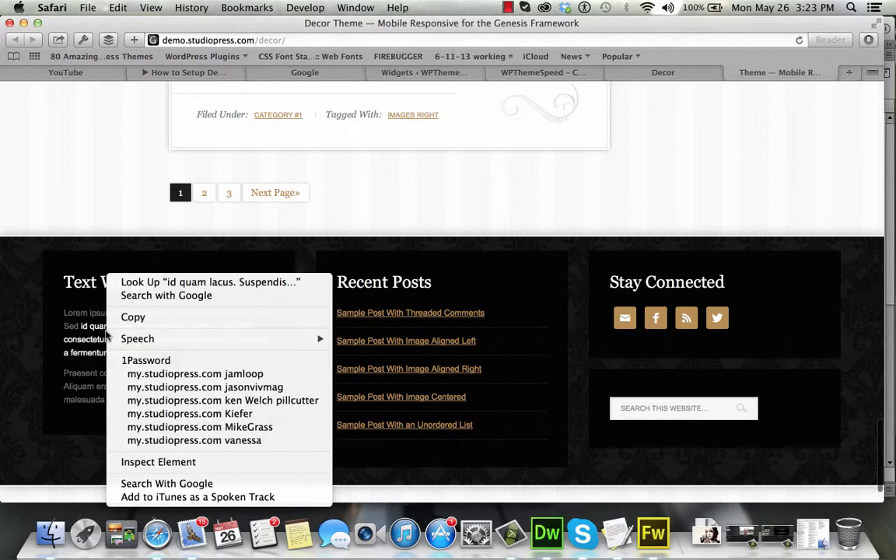
click(157, 461)
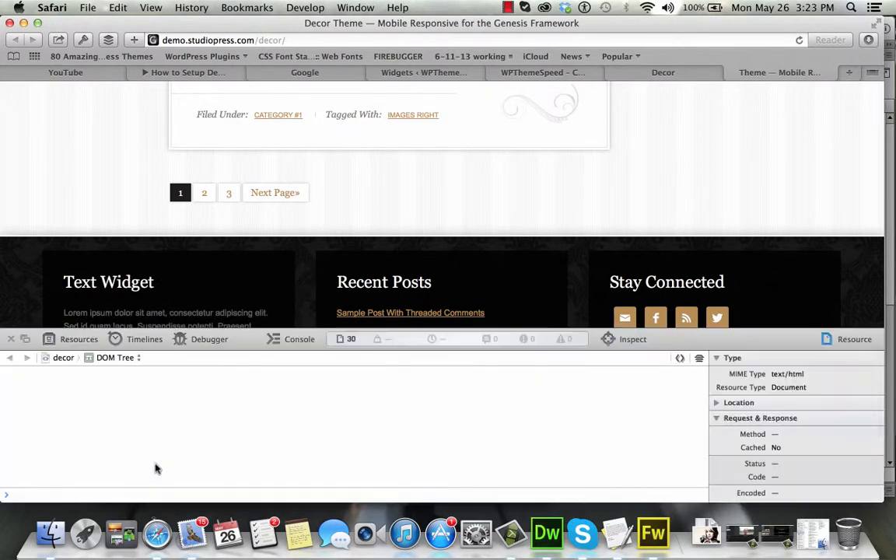
scroll(144, 274, down, 3)
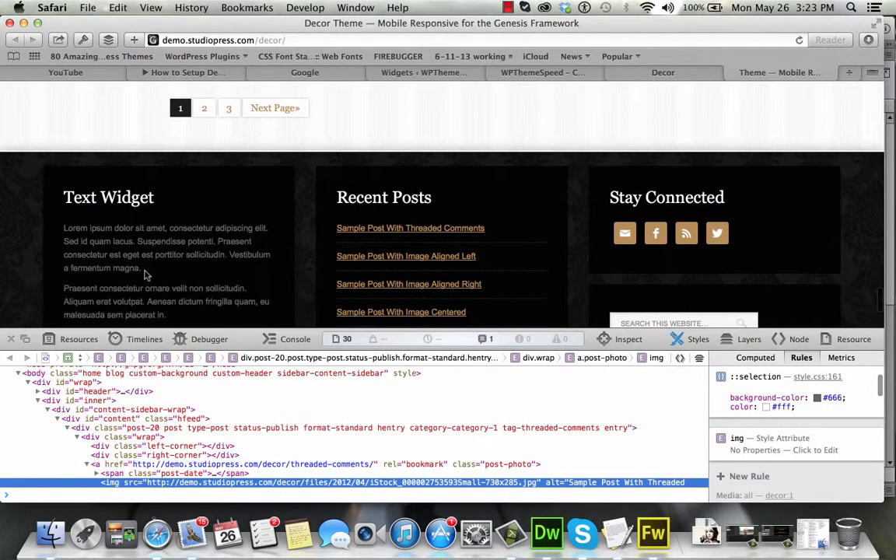
Step: Inspect the demo footer's Text Widget paragraph again and copy its enclosing textwidget div as HTML
click(124, 253)
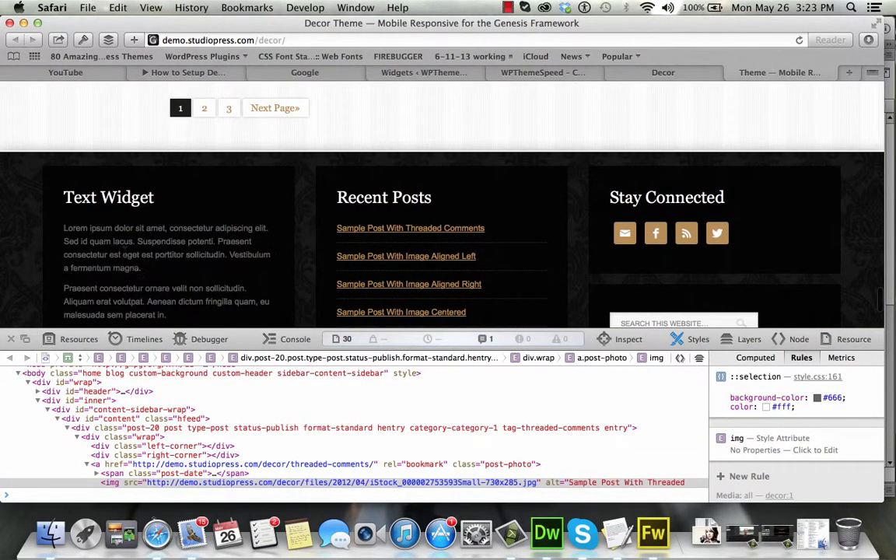
drag(150, 268, 94, 242)
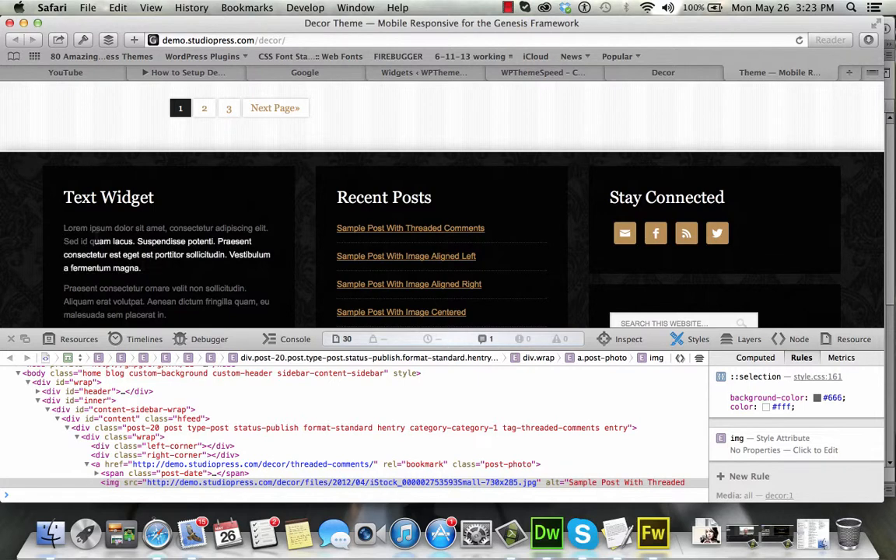
right_click(138, 242)
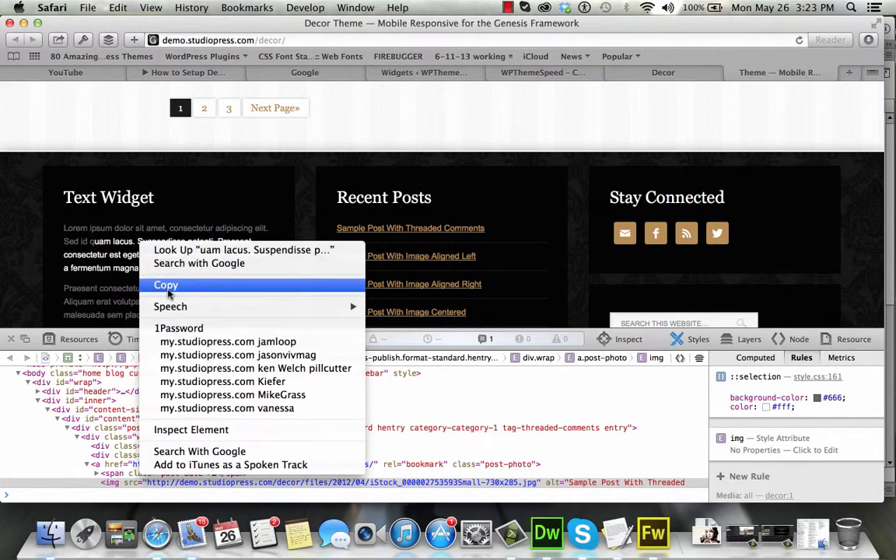
click(191, 429)
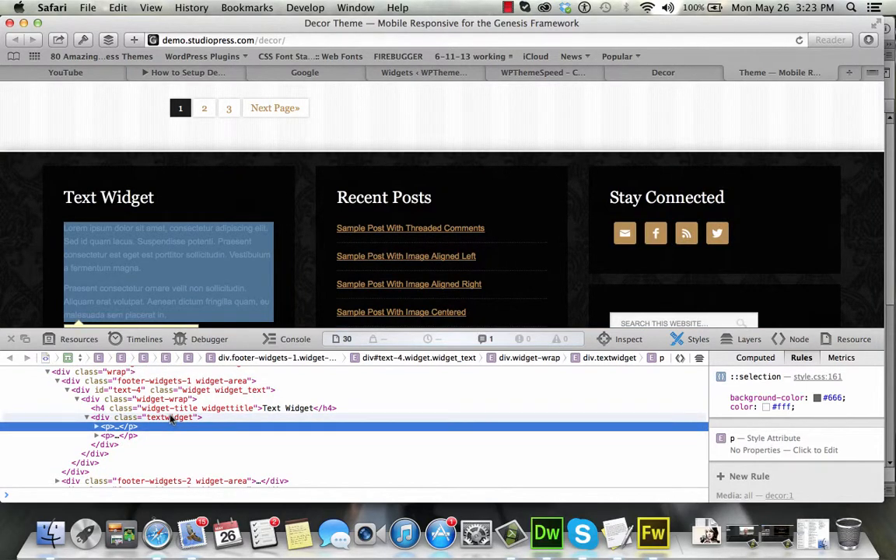
click(171, 418)
right_click(172, 415)
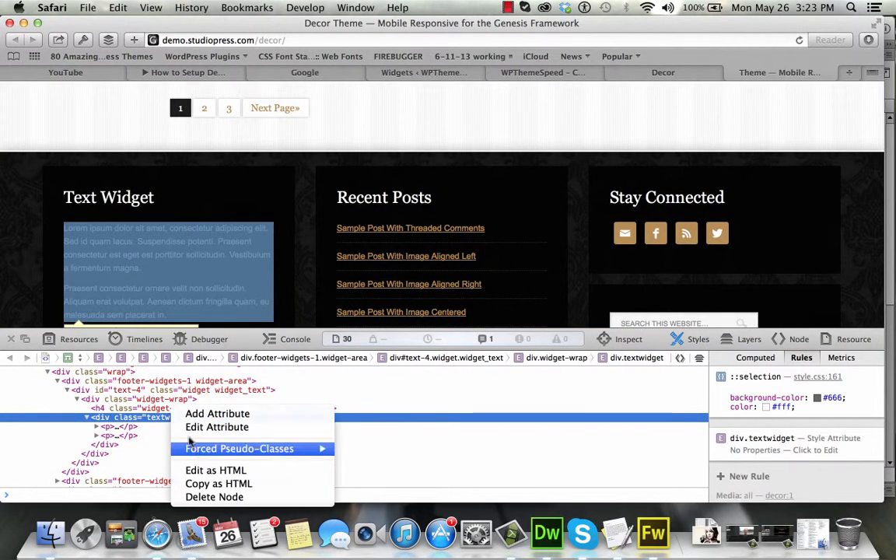
click(201, 482)
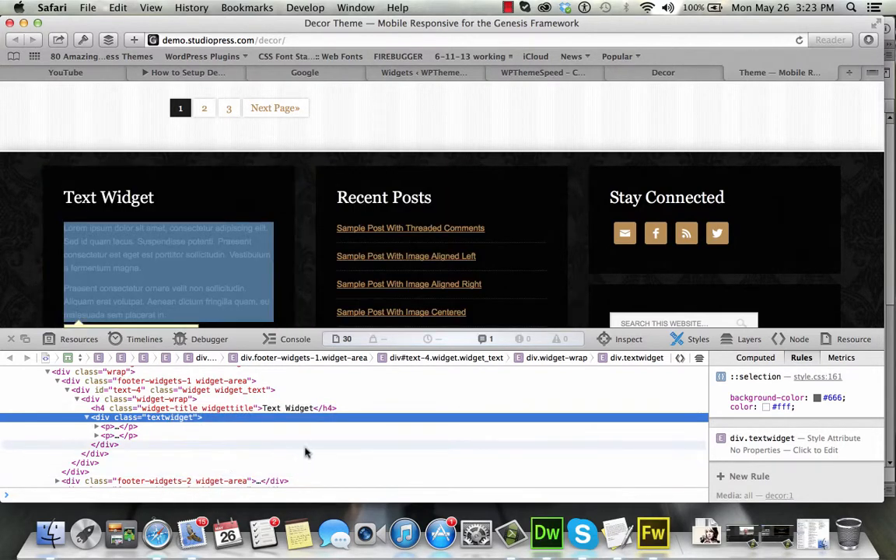
Step: Add a Text widget to the Footer 1 area of the WPThemeSpeed site
click(440, 73)
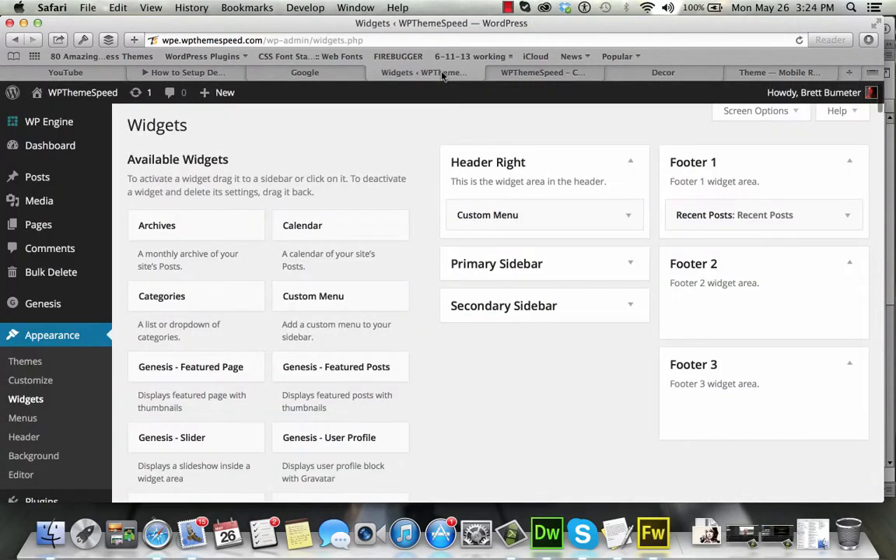
scroll(545, 310, down, 10)
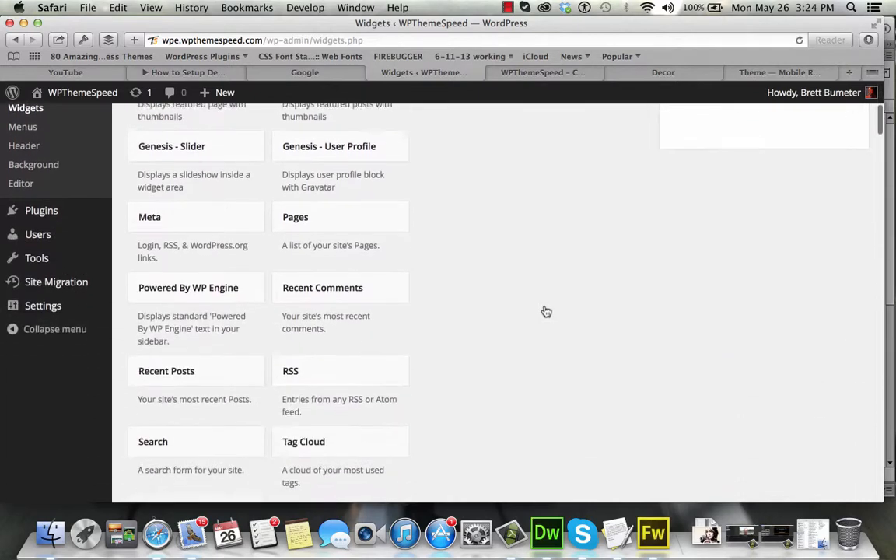
click(210, 294)
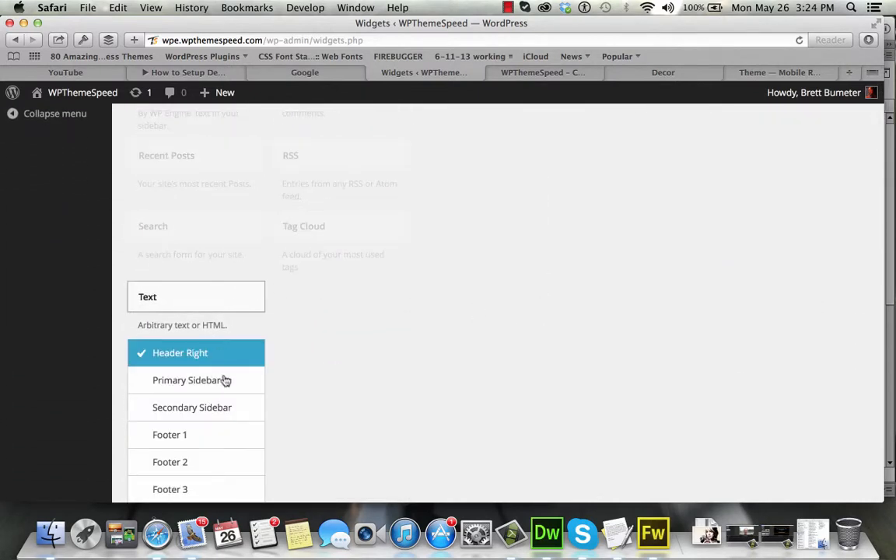
click(229, 437)
scroll(350, 420, down, 4)
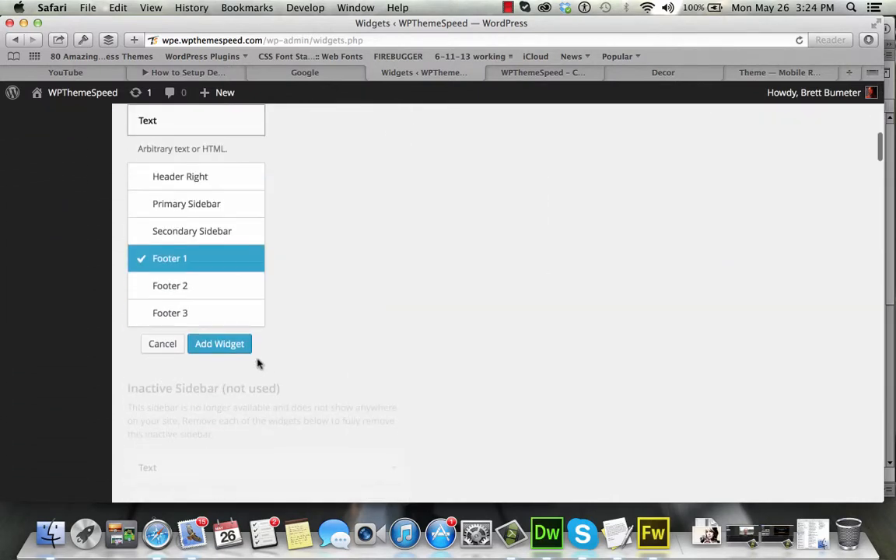
click(237, 344)
Step: Paste the copied demo HTML into the Footer 1 Text widget and strip the enclosing textwidget div tags, keeping only the paragraphs
click(684, 377)
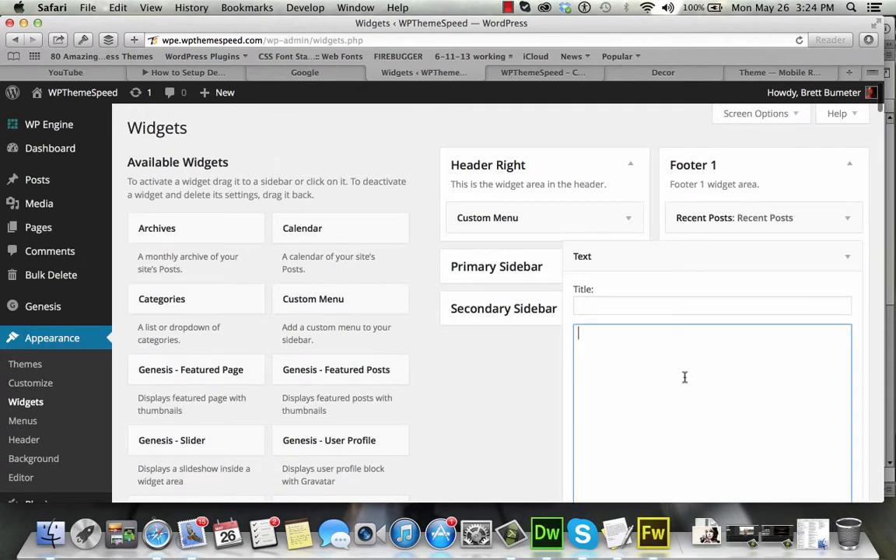
key(super+v)
drag(605, 412, 607, 427)
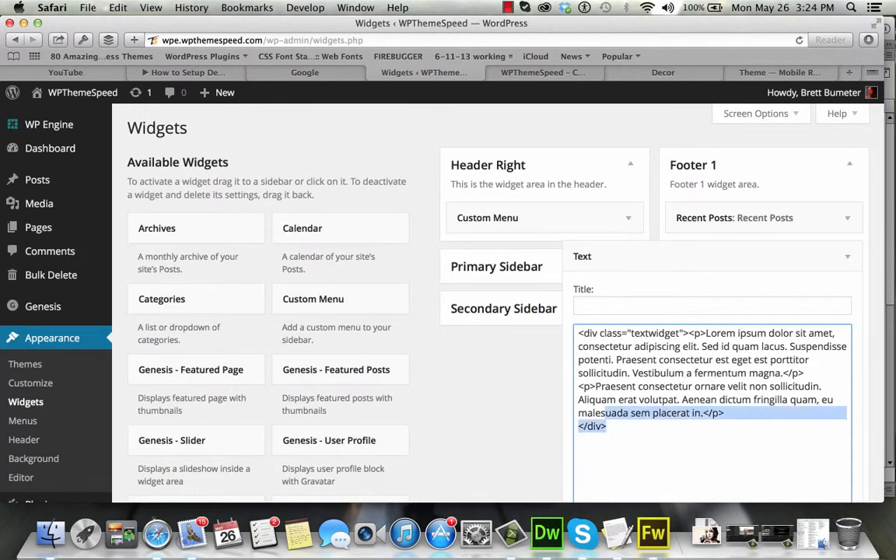
click(794, 401)
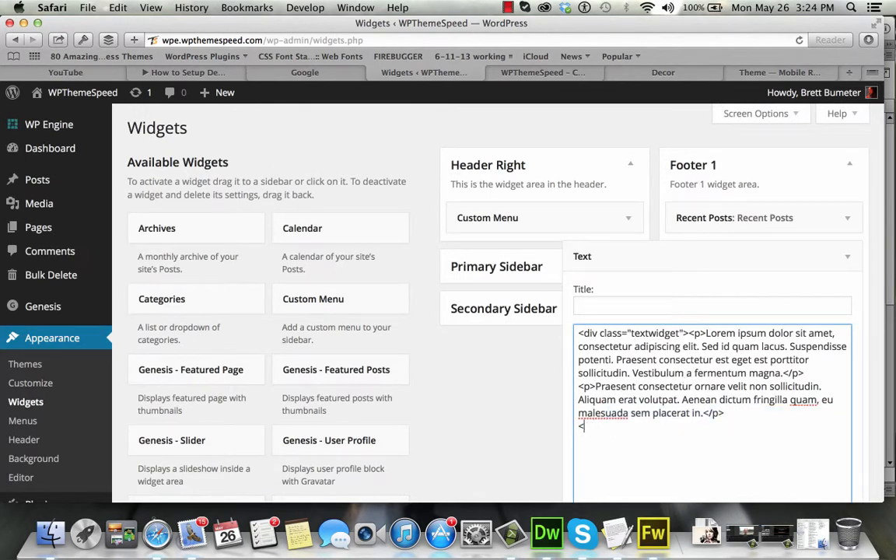
drag(687, 333, 577, 333)
key(BackSpace)
Step: Title the Footer 1 Text widget "Text Widget", then save and collapse it
click(687, 305)
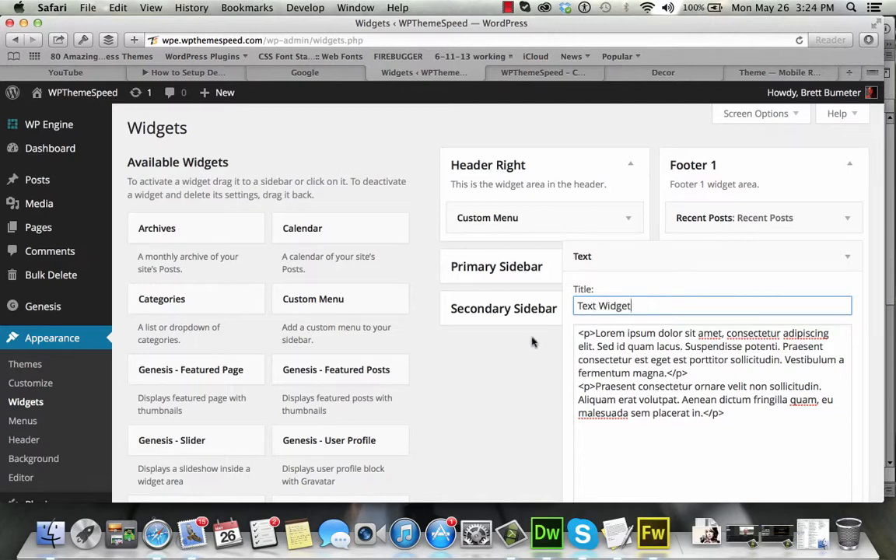
scroll(470, 315, down, 5)
click(834, 349)
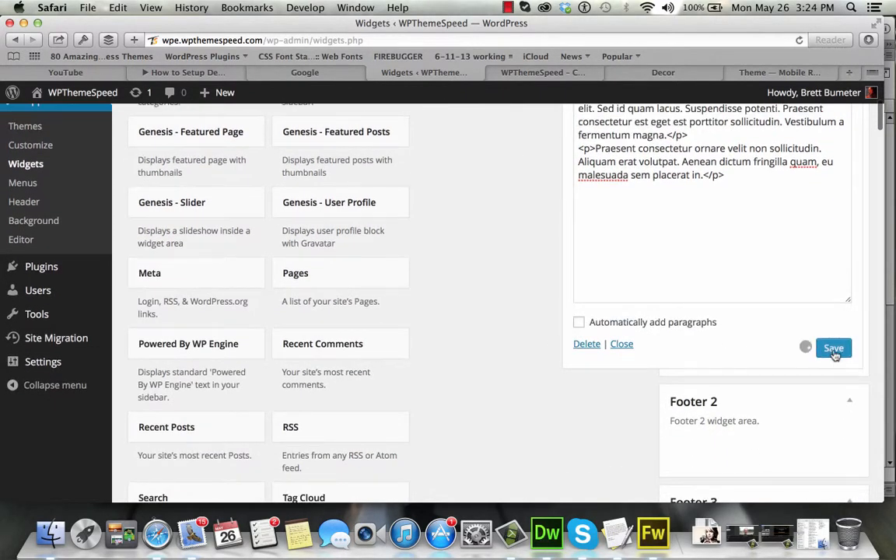
click(622, 344)
scroll(624, 351, up, 3)
scroll(623, 350, up, 2)
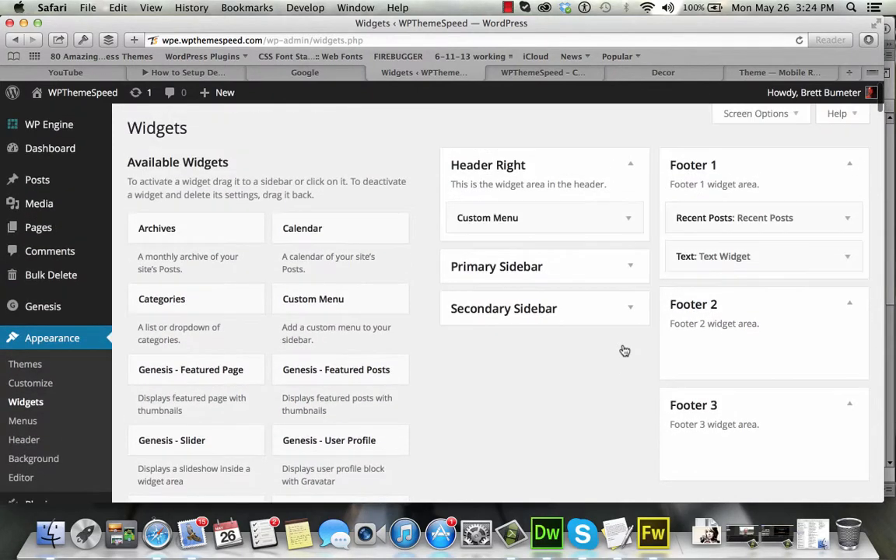
Step: Move the Recent Posts widget from Footer 1 to Footer 2, then reload the homepage and compare its footer with the Decor demo's
drag(749, 219, 763, 333)
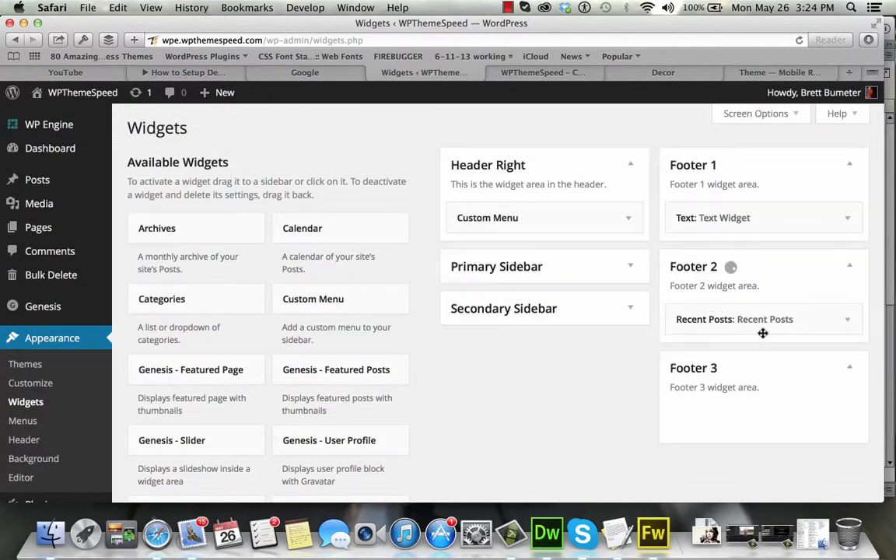
click(538, 75)
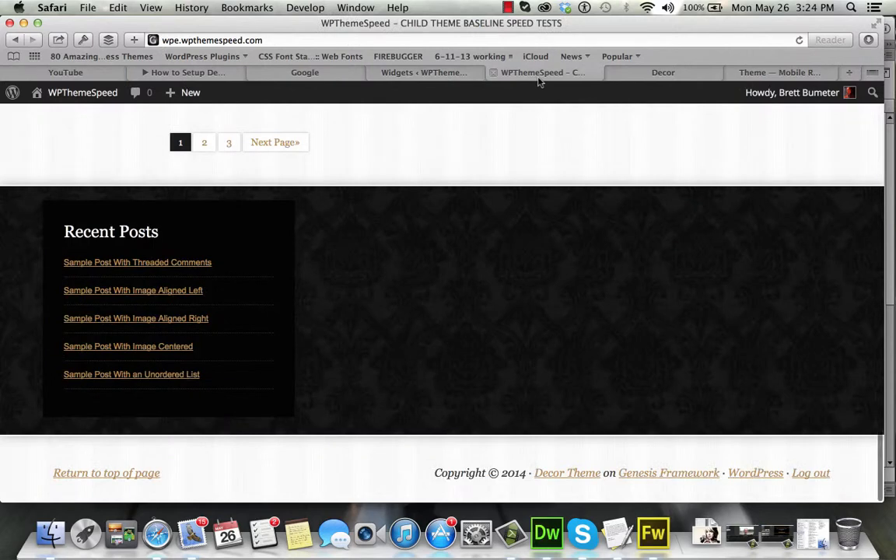
click(799, 41)
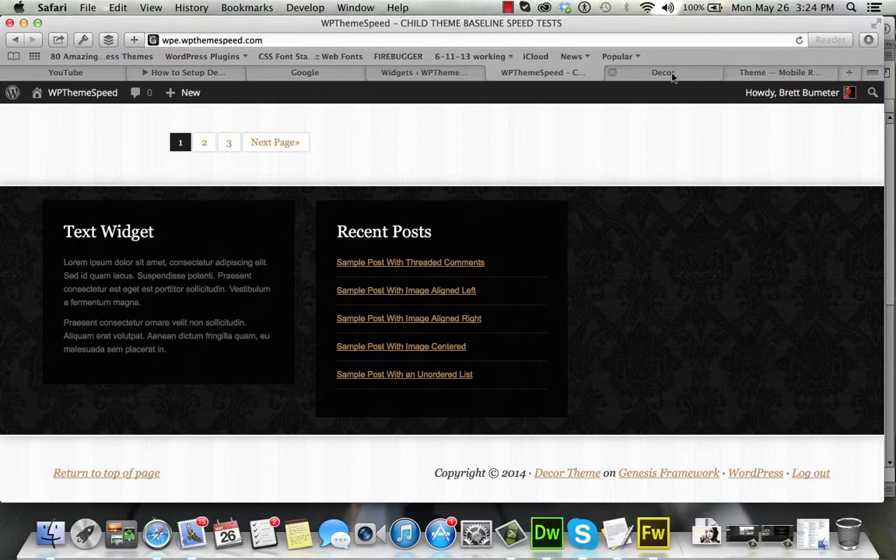
click(744, 74)
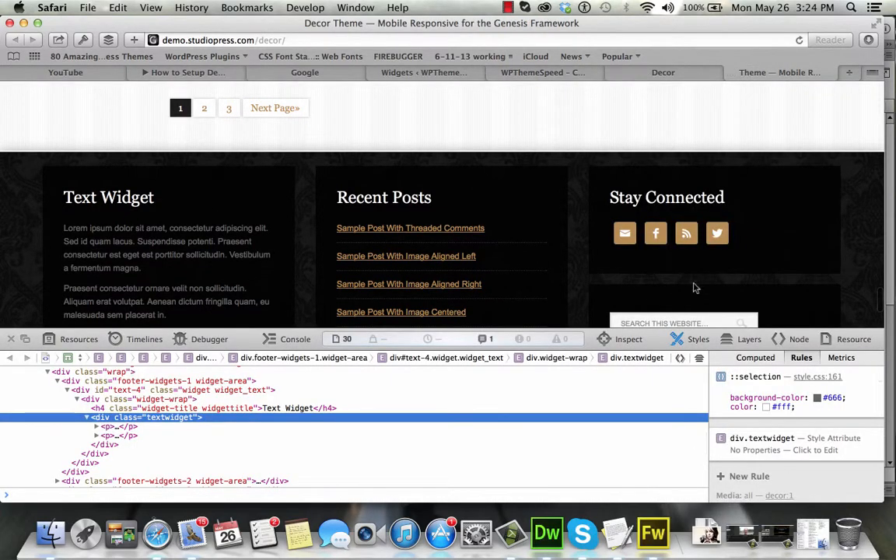
scroll(695, 288, down, 3)
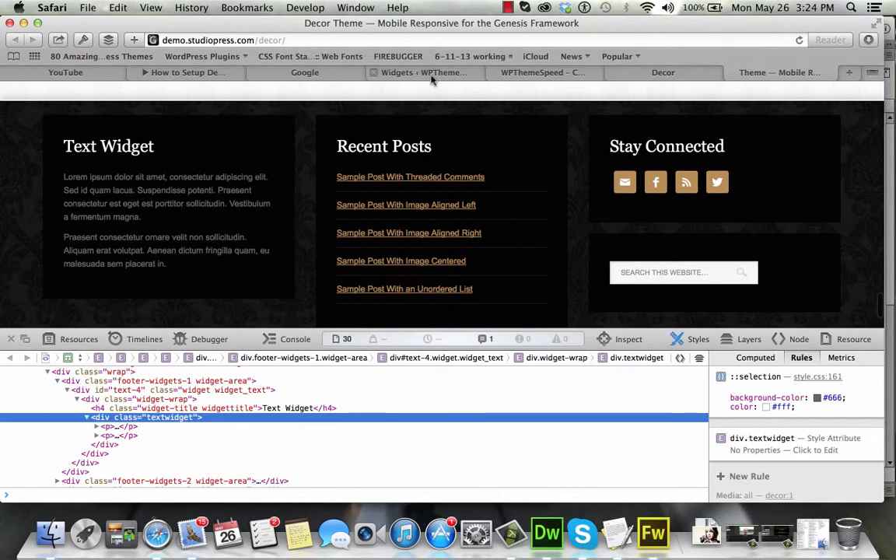
Step: Add an untitled Search widget to the Footer 3 area of the WPThemeSpeed site and collapse it
click(432, 77)
scroll(476, 339, down, 10)
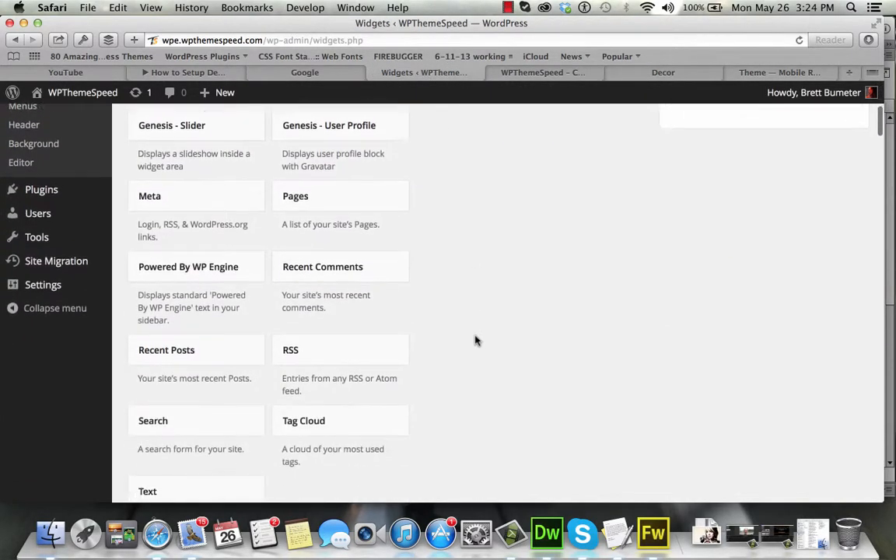
click(171, 357)
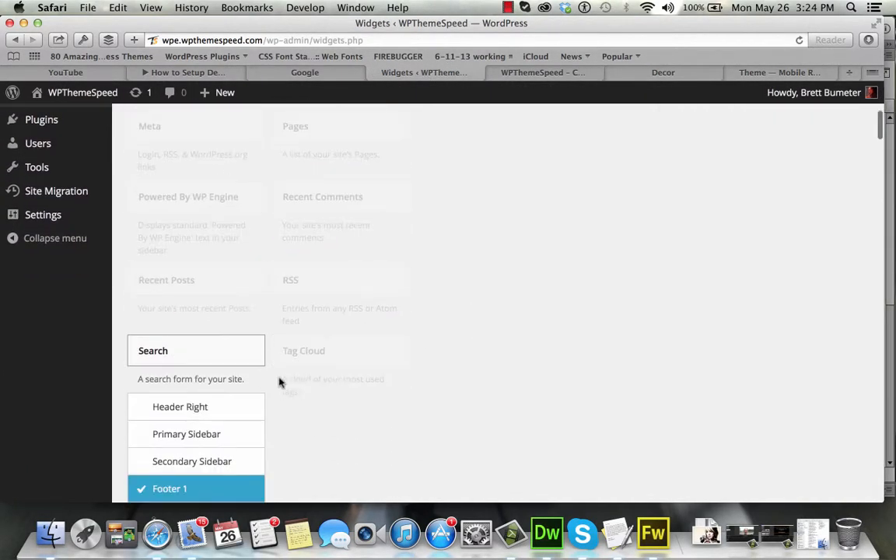
scroll(310, 444, down, 3)
click(222, 428)
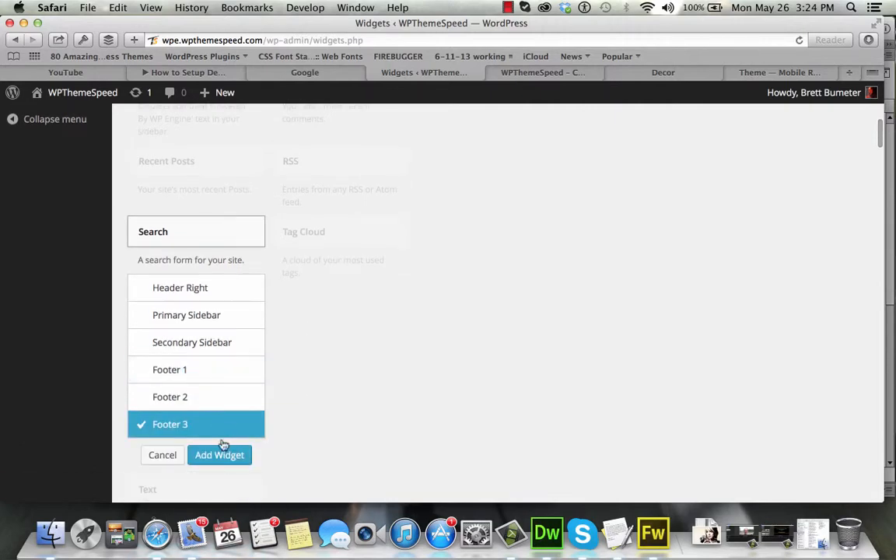
click(229, 455)
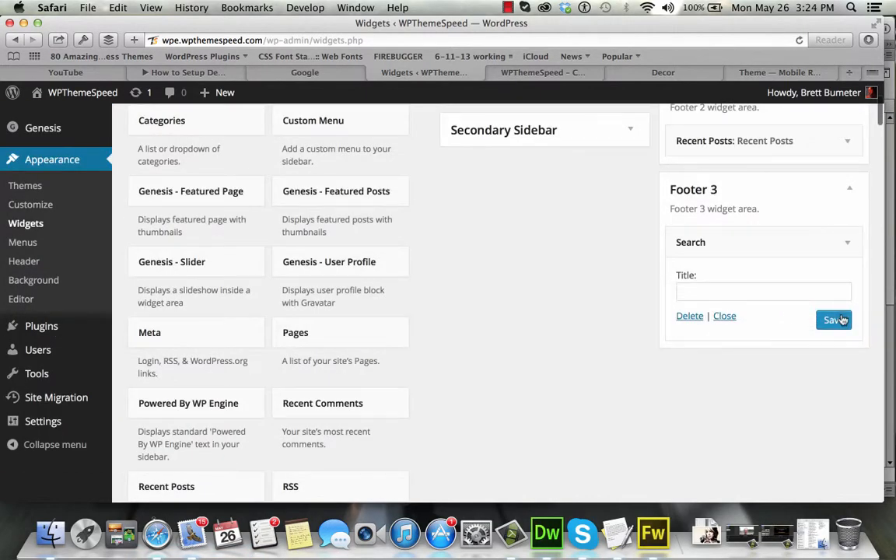
click(793, 245)
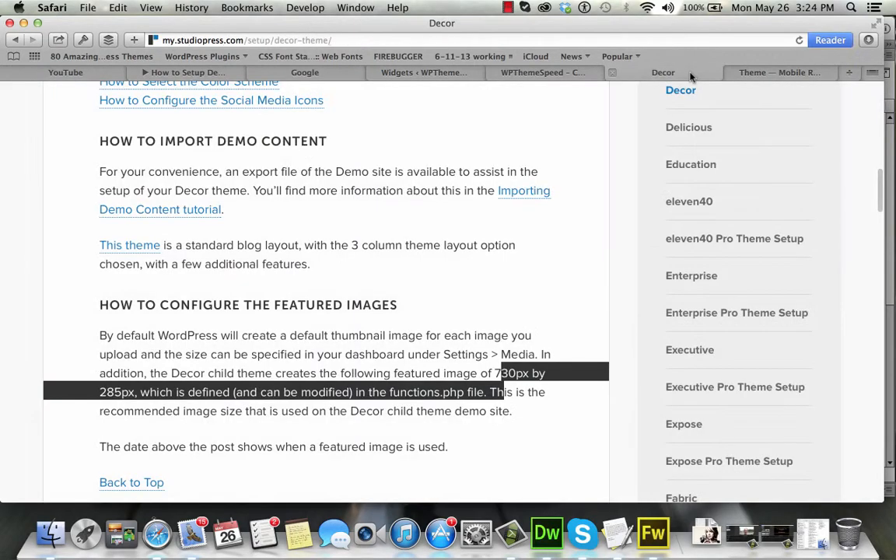
Step: Find the instructions for configuring the social media icons in the StudioPress Decor setup guide
click(626, 72)
scroll(448, 300, down, 10)
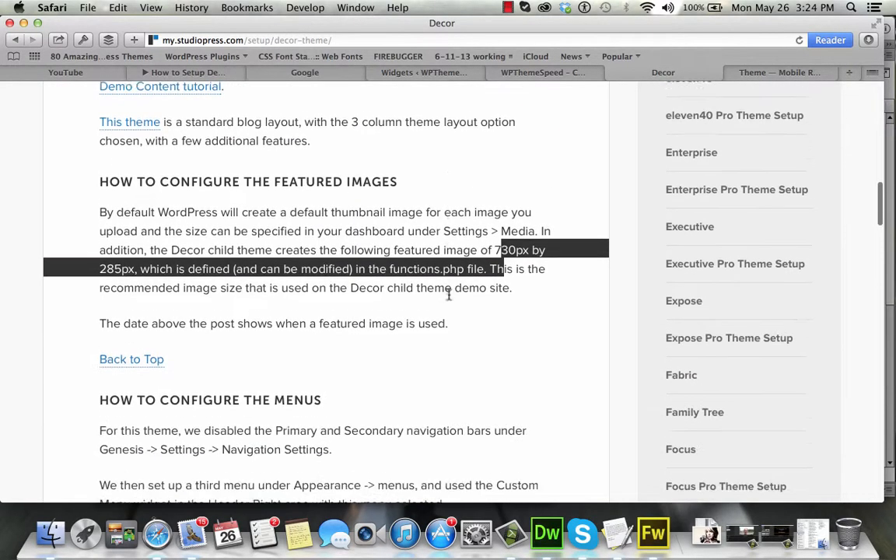
scroll(448, 300, down, 6)
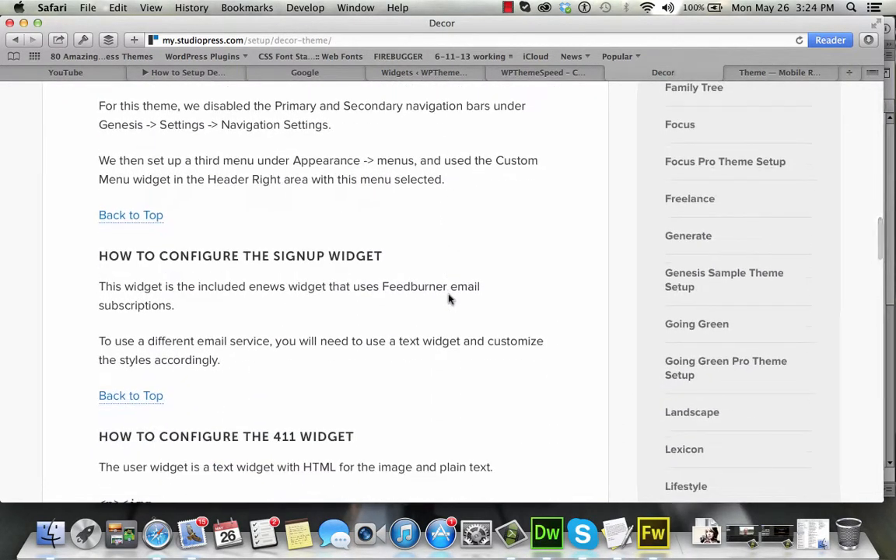
scroll(448, 297, down, 11)
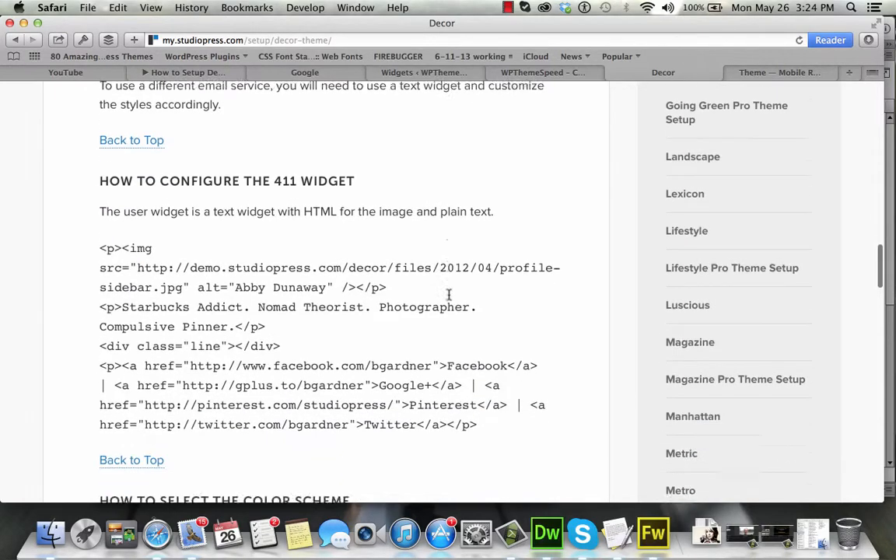
scroll(447, 299, down, 3)
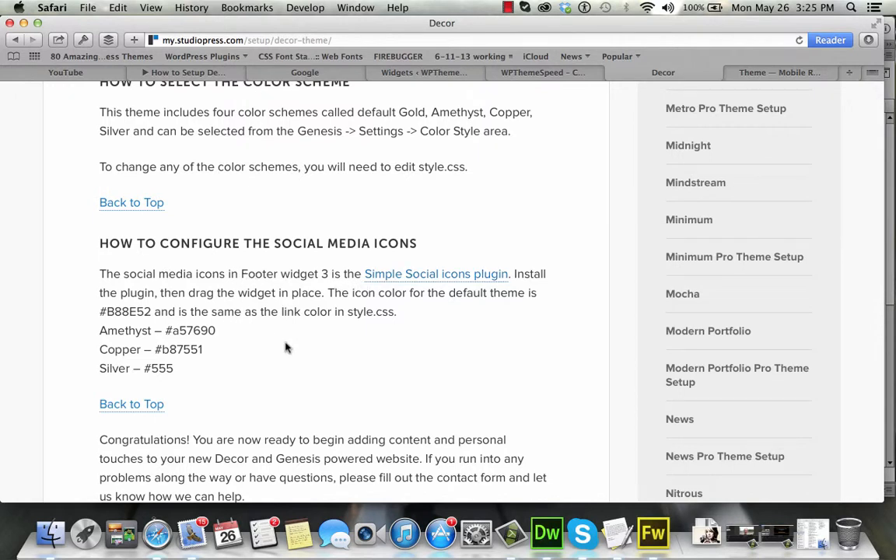
Step: Activate the installed Simple Social Icons plugin on the WPThemeSpeed site
click(457, 75)
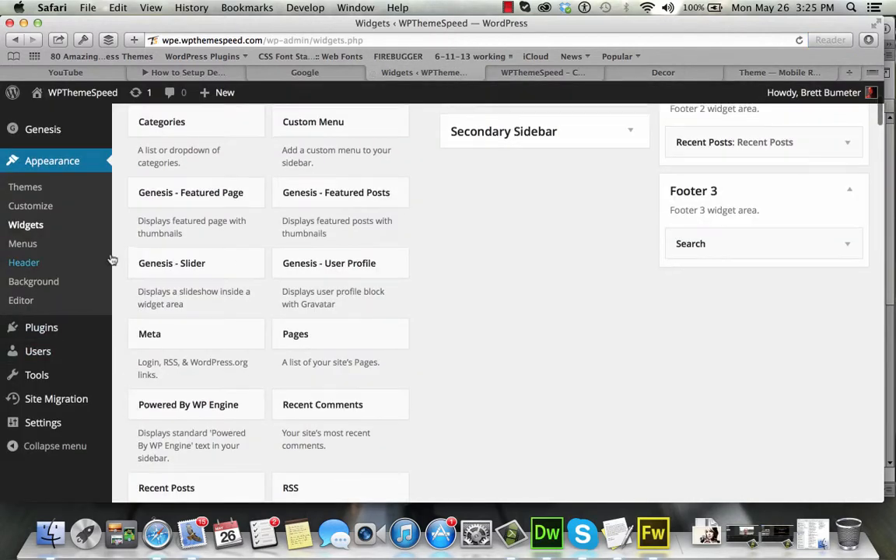
scroll(113, 261, up, 2)
mouse_move(78, 379)
click(140, 381)
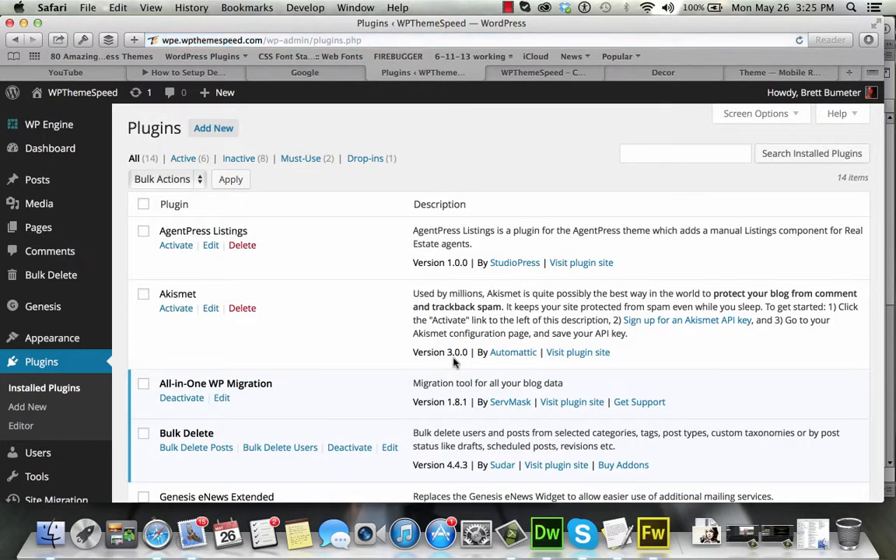
scroll(480, 455, down, 10)
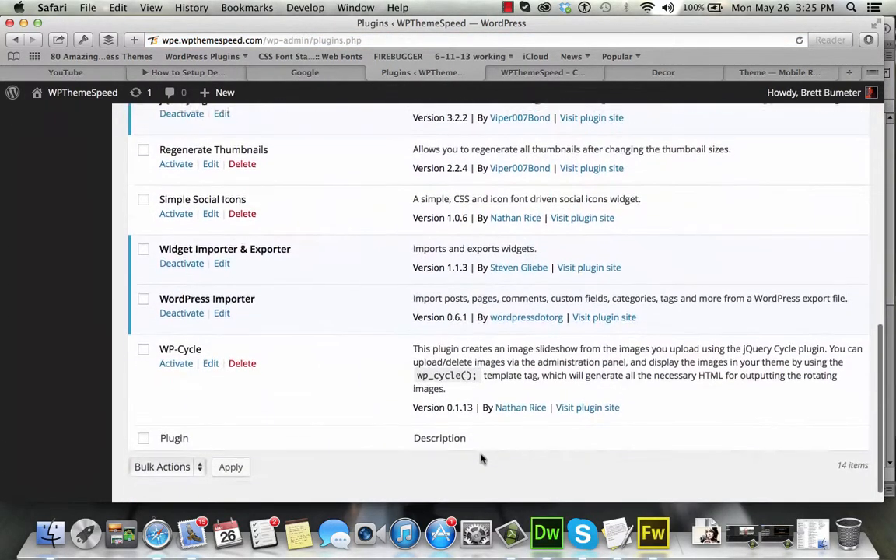
click(174, 209)
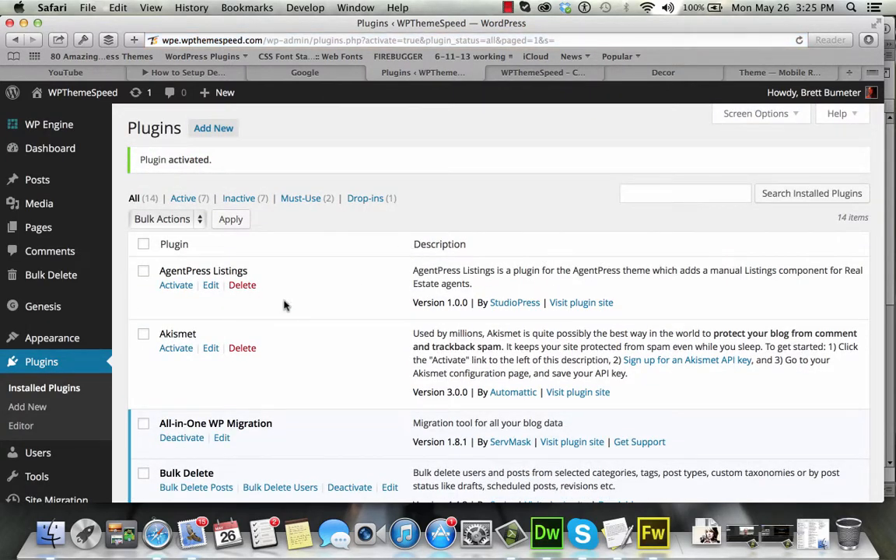
Step: Add a Simple Social Icons widget to the Footer 3 area
mouse_move(78, 337)
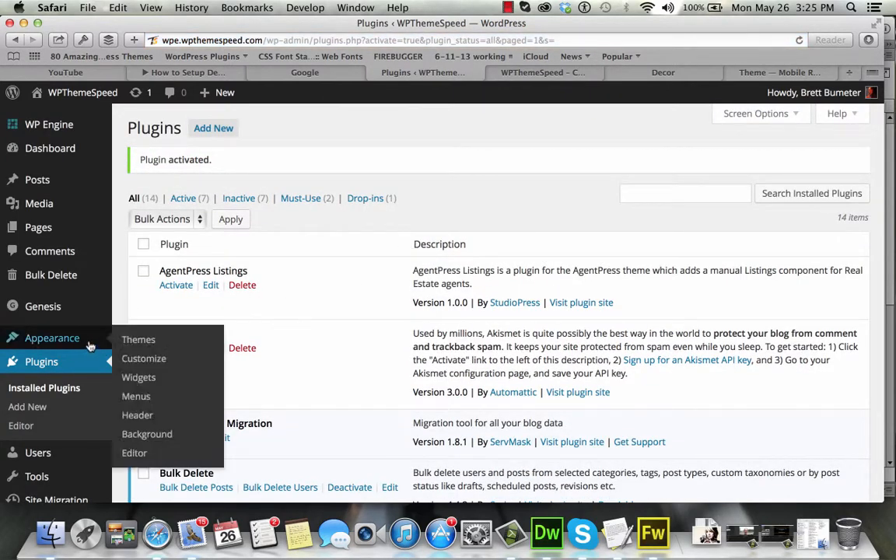
click(145, 379)
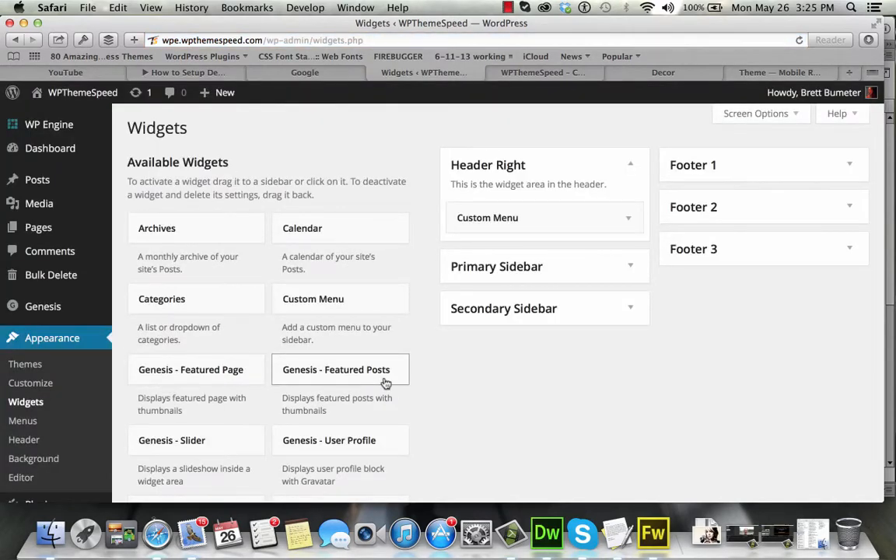
scroll(384, 381, down, 5)
scroll(384, 382, down, 3)
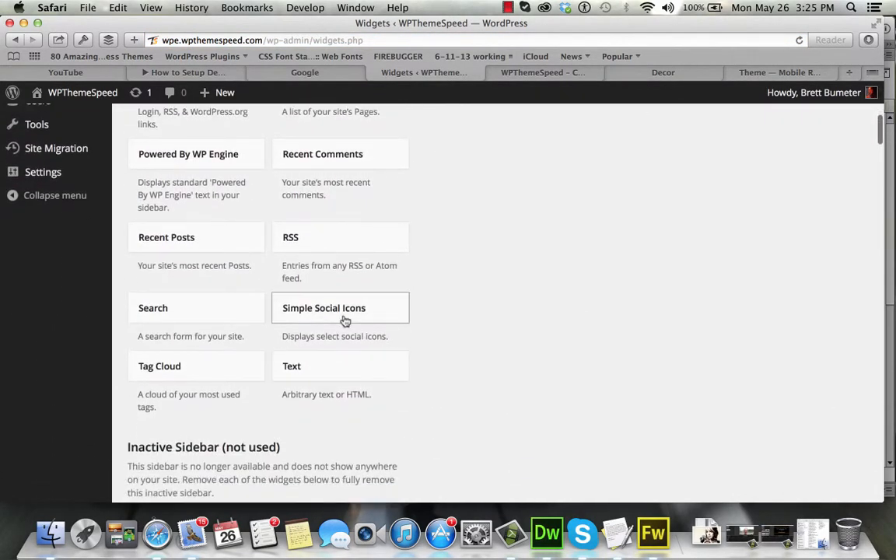
click(345, 320)
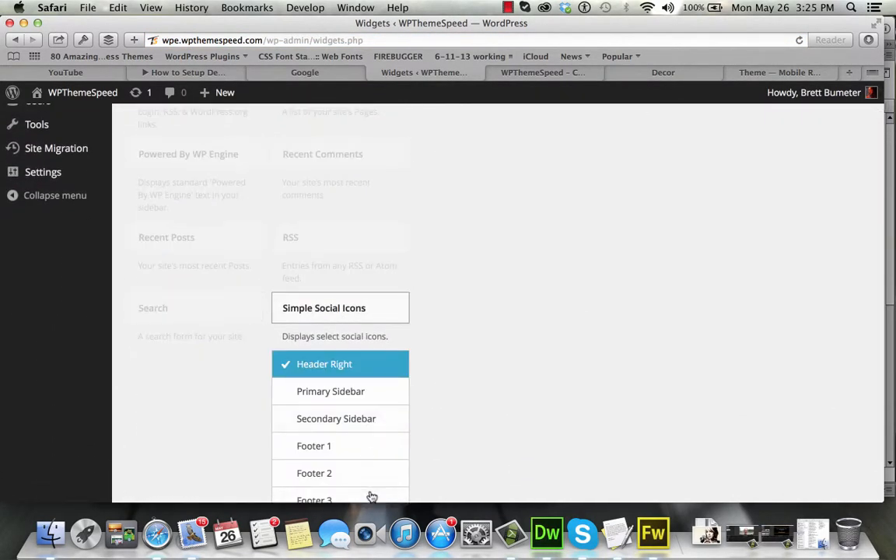
click(319, 492)
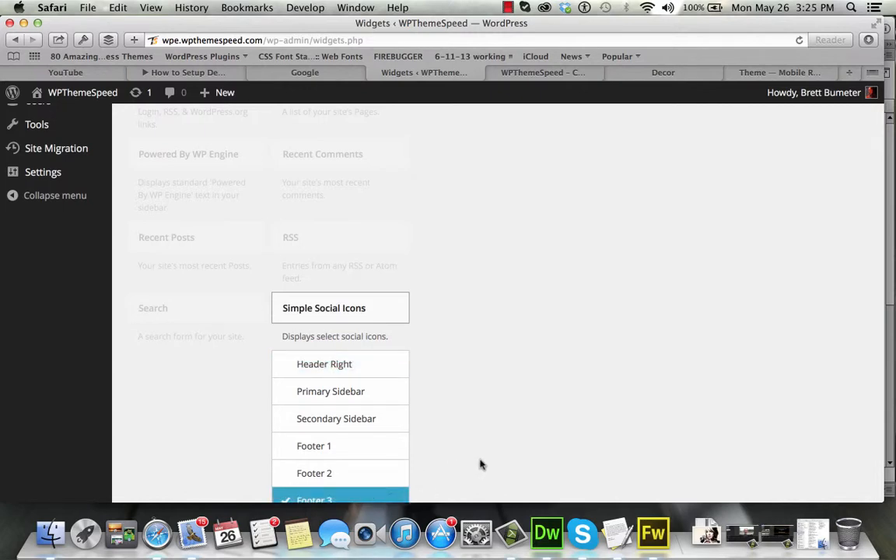
scroll(480, 464, down, 2)
click(350, 437)
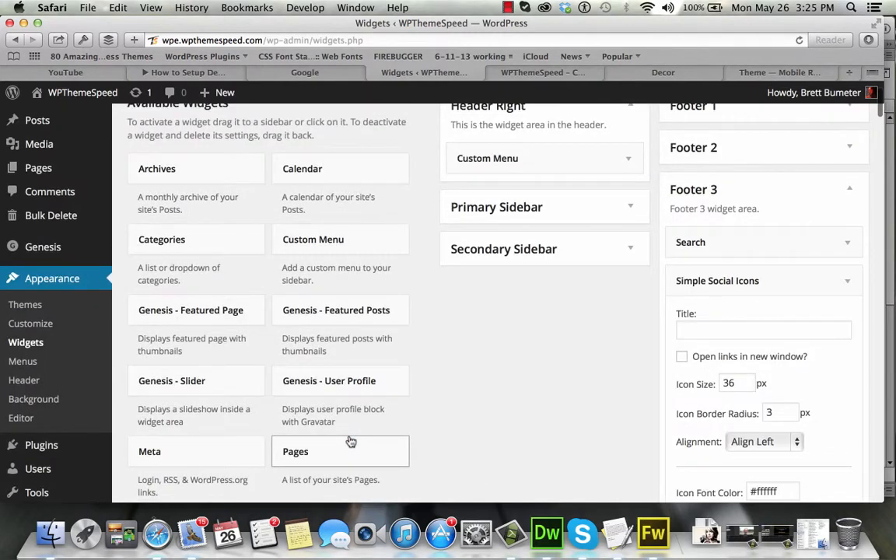
Step: Copy the default icon color #B88E52 from the Decor setup guide and return to the Simple Social Icons widget's color settings
scroll(817, 369, down, 5)
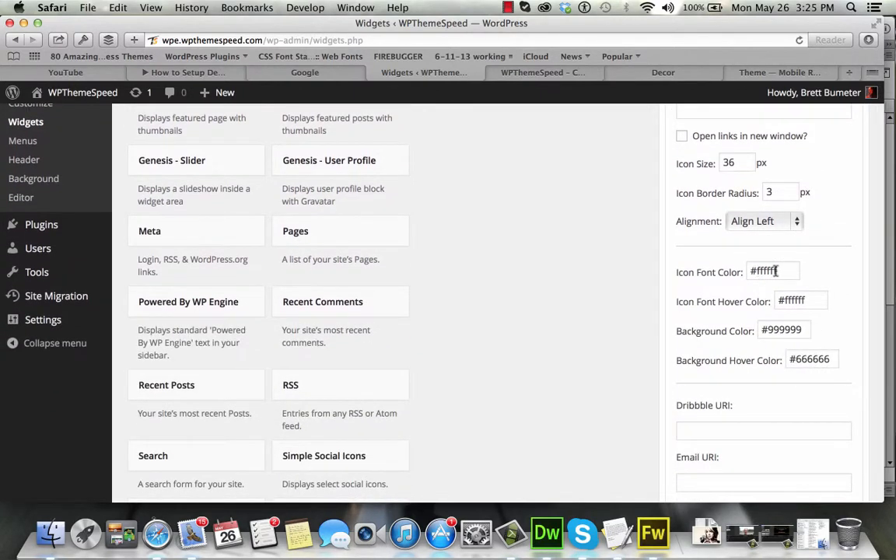
mouse_move(765, 91)
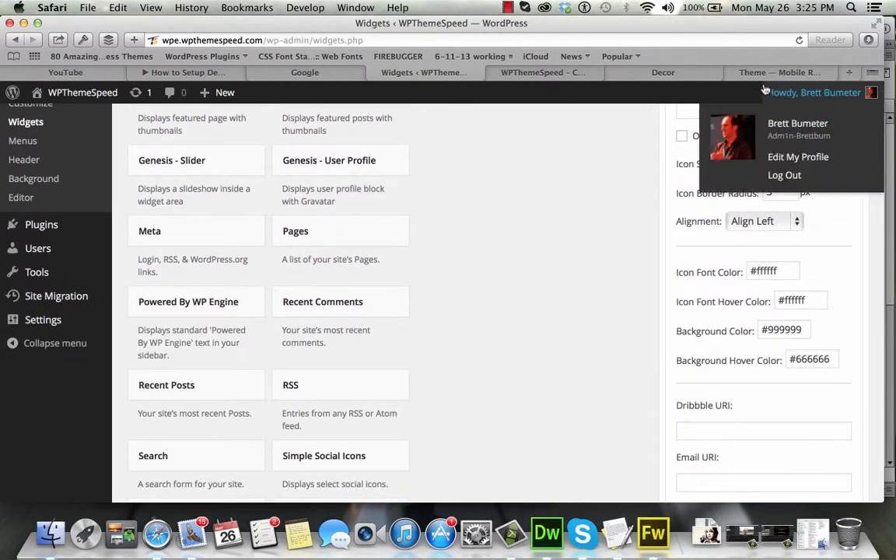
click(695, 73)
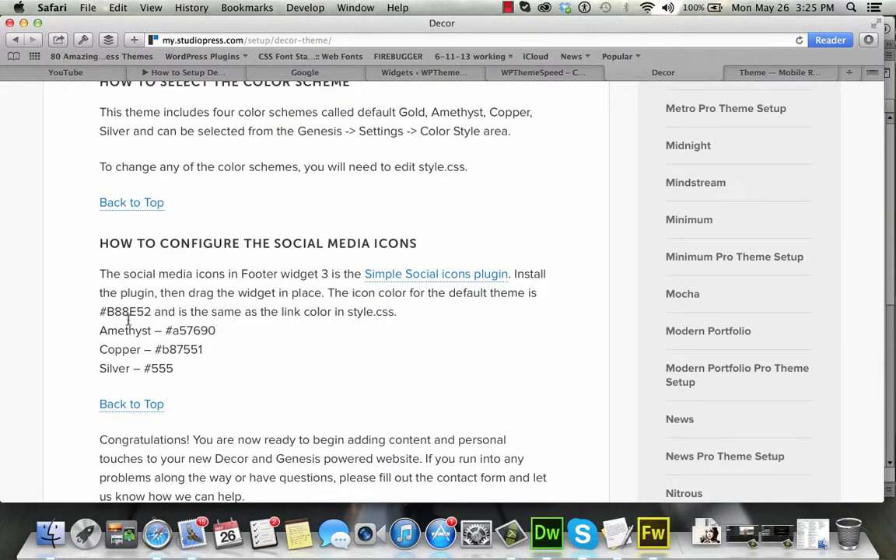
drag(151, 311, 100, 311)
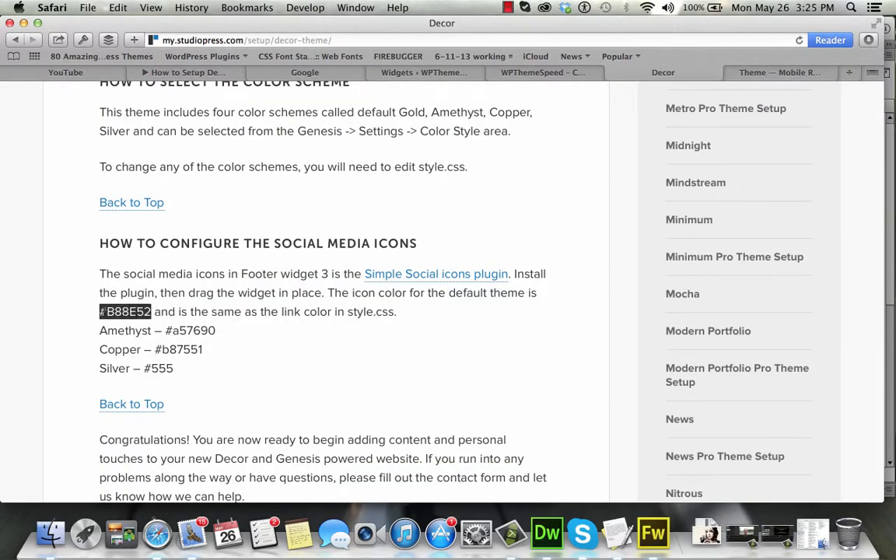
key(super+c)
click(423, 72)
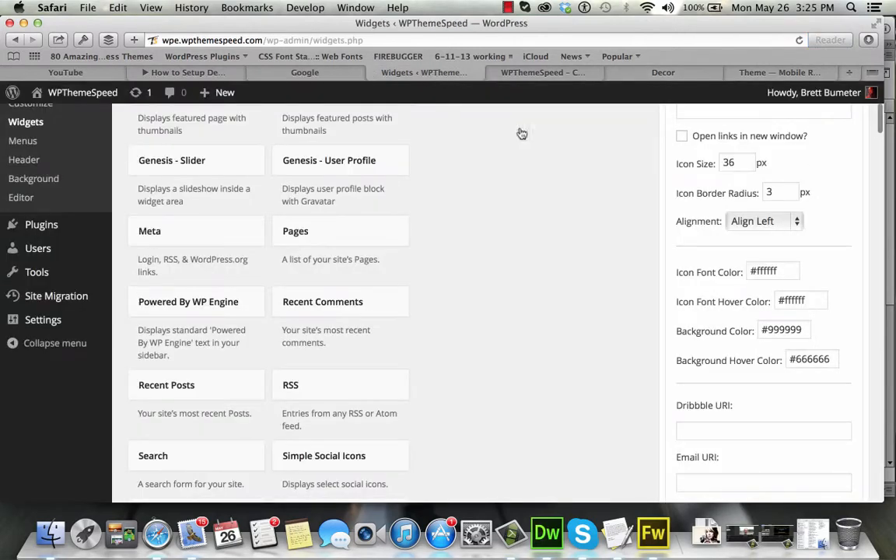
Step: Set the icon font color to #B88E52 and recheck the social media icon instructions in the Decor setup guide
click(786, 271)
key(super+a)
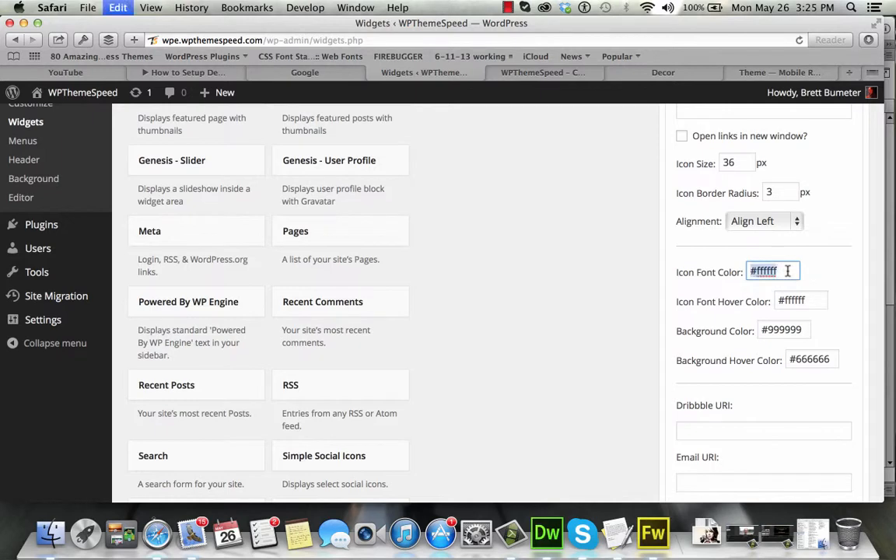
key(super+v)
key(Tab)
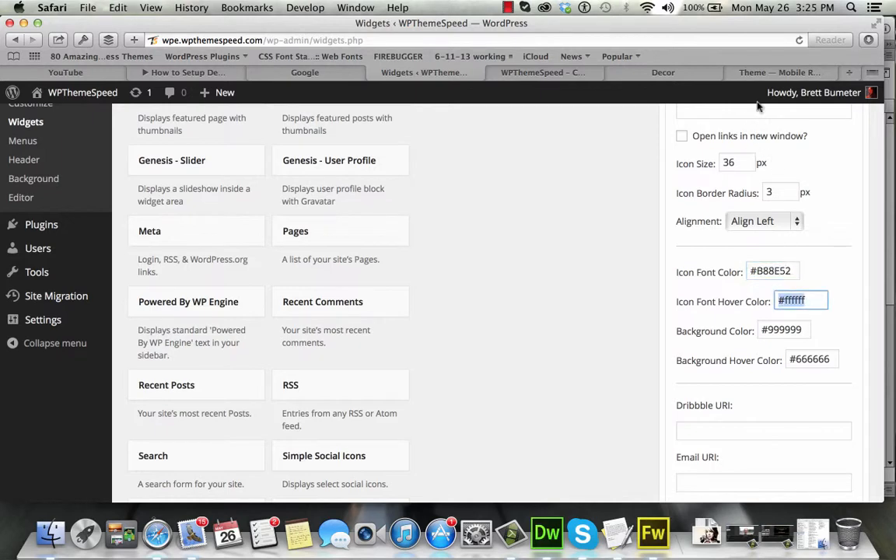
click(618, 69)
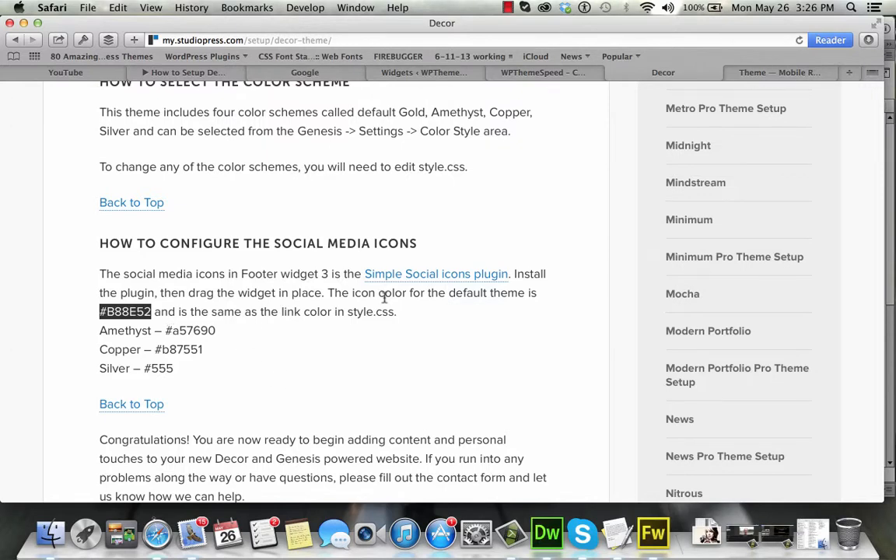
click(448, 74)
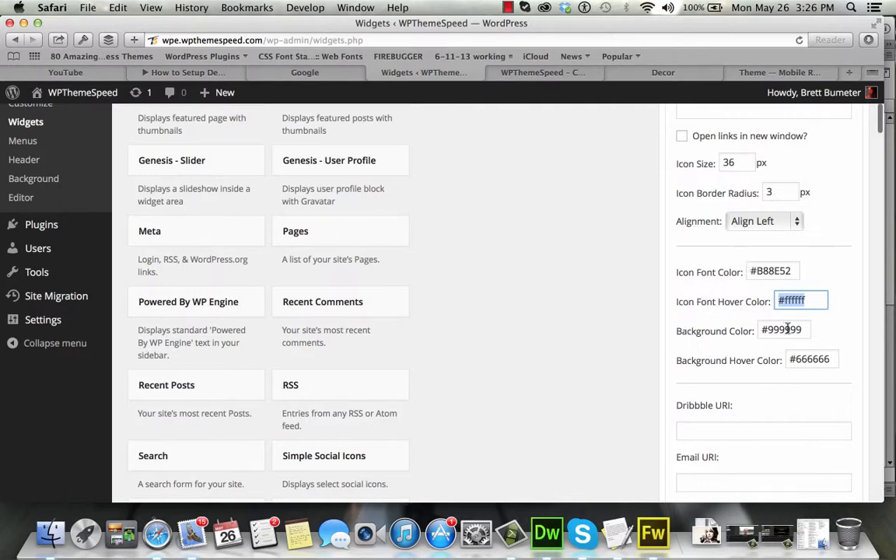
Step: Save the Simple Social Icons widget in Footer 3
scroll(505, 319, up, 2)
scroll(506, 320, down, 3)
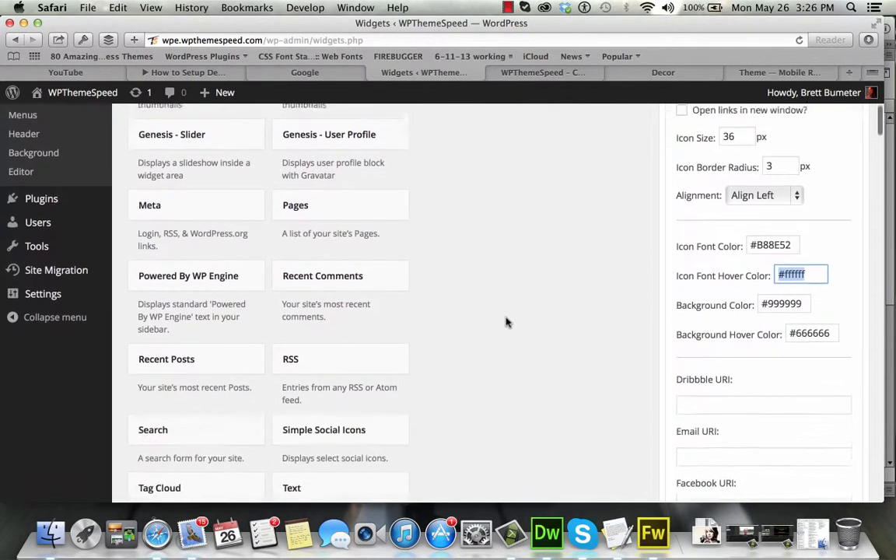
scroll(505, 320, up, 3)
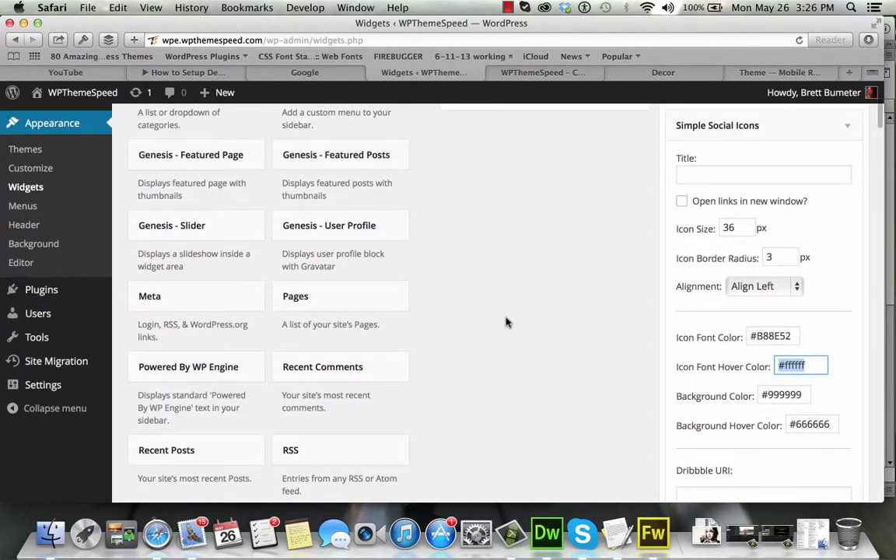
scroll(506, 322, up, 3)
scroll(506, 322, down, 4)
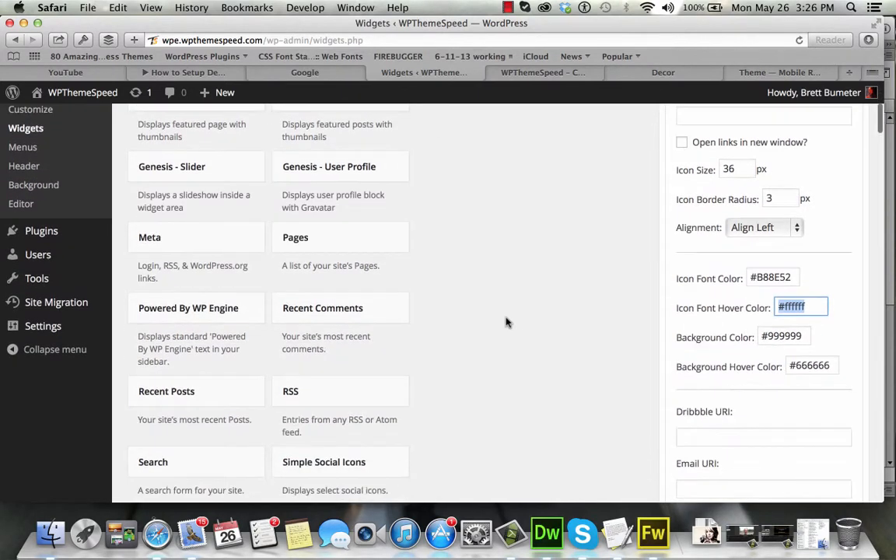
scroll(513, 326, down, 10)
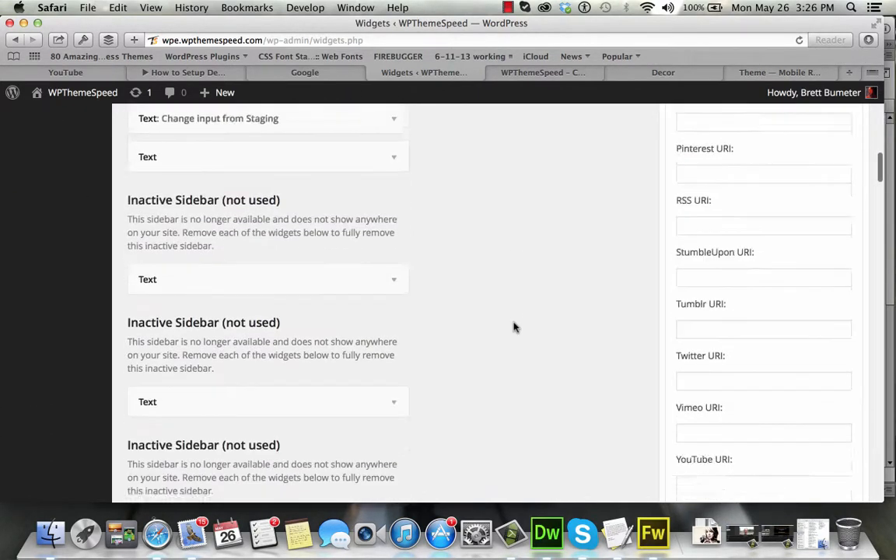
scroll(513, 326, down, 2)
click(830, 360)
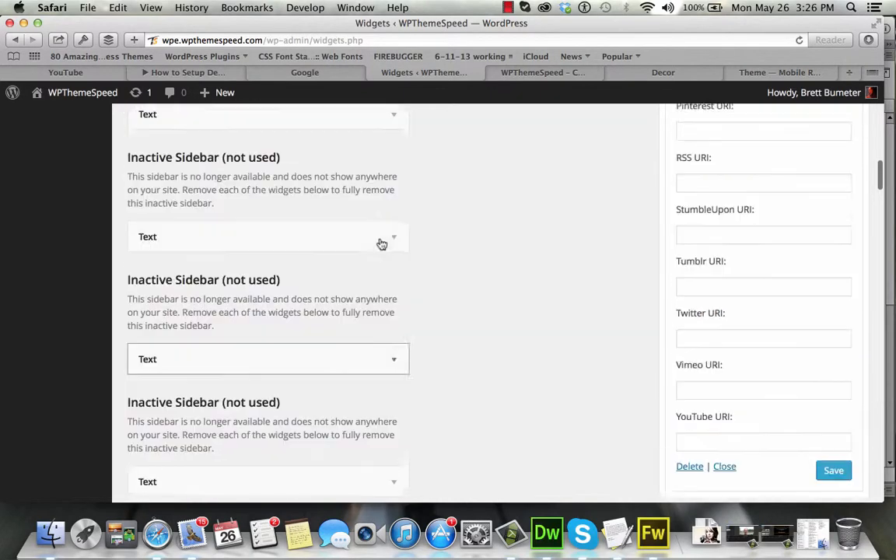
Step: Open the Genesis theme settings in a new window, review the Color Style options, and close that window
scroll(381, 244, up, 15)
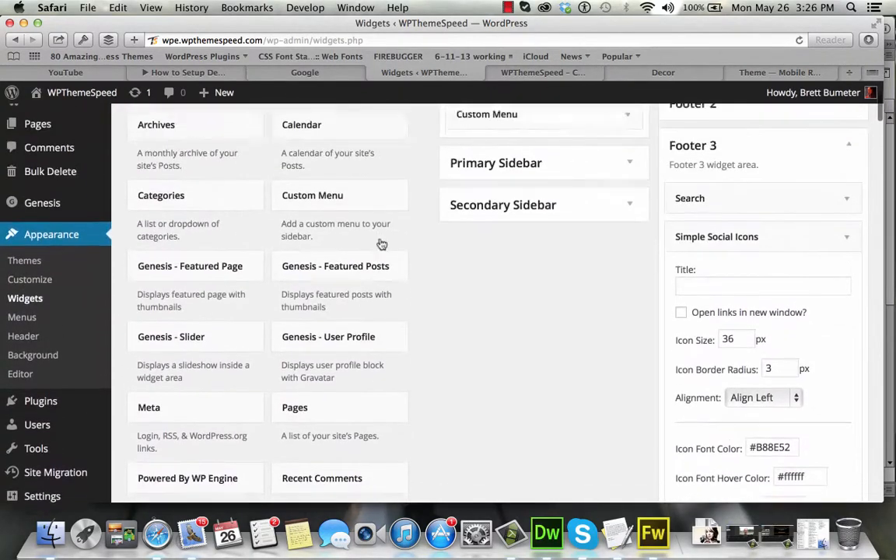
scroll(381, 244, up, 1)
mouse_move(47, 215)
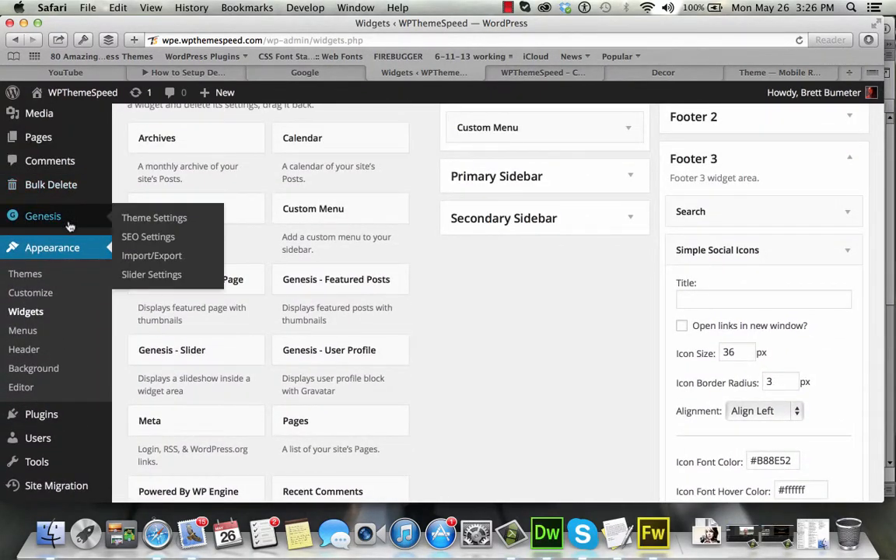
right_click(161, 225)
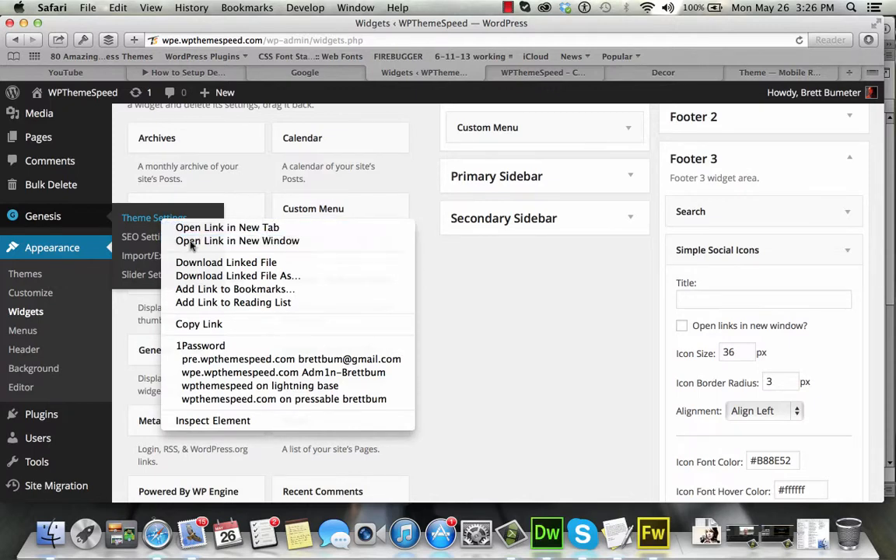
click(191, 240)
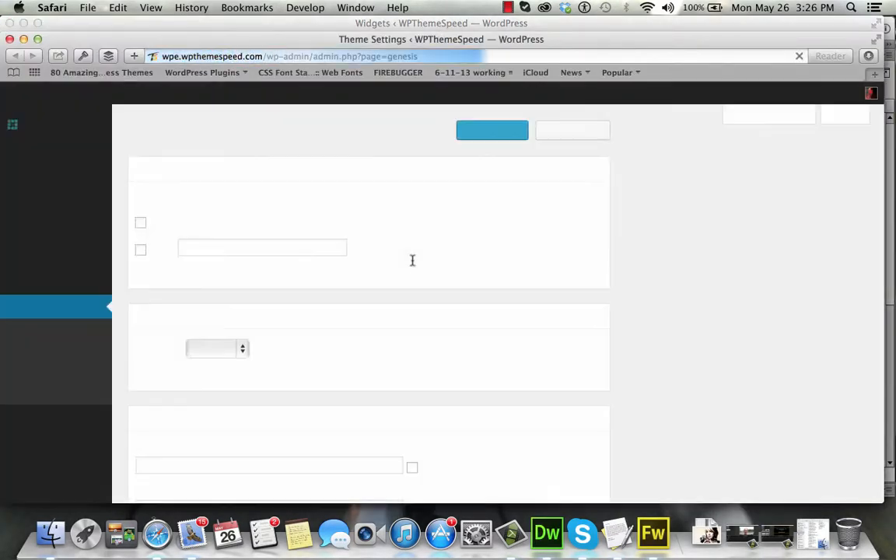
scroll(412, 260, down, 3)
click(241, 232)
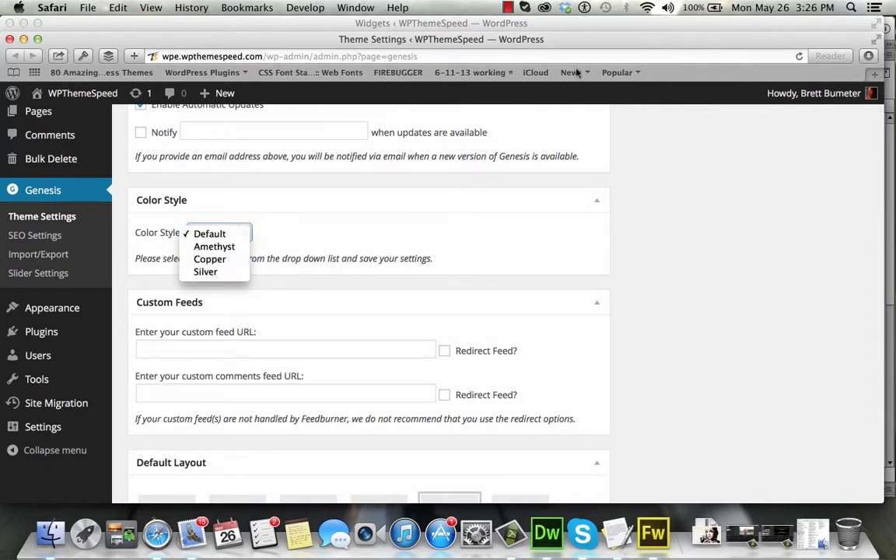
click(9, 39)
click(9, 40)
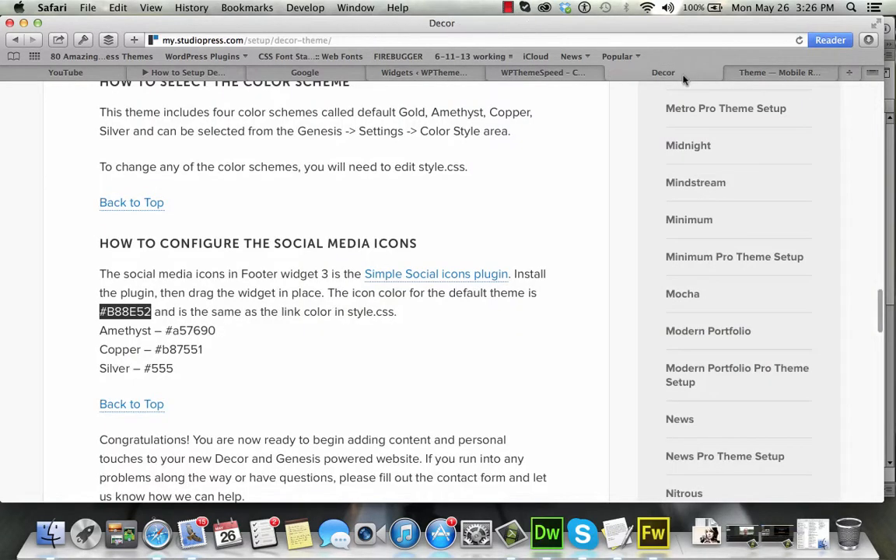
Step: Compare the Decor setup guide and the demo's Stay Connected footer area with the Simple Social Icons widget settings
click(622, 72)
click(767, 75)
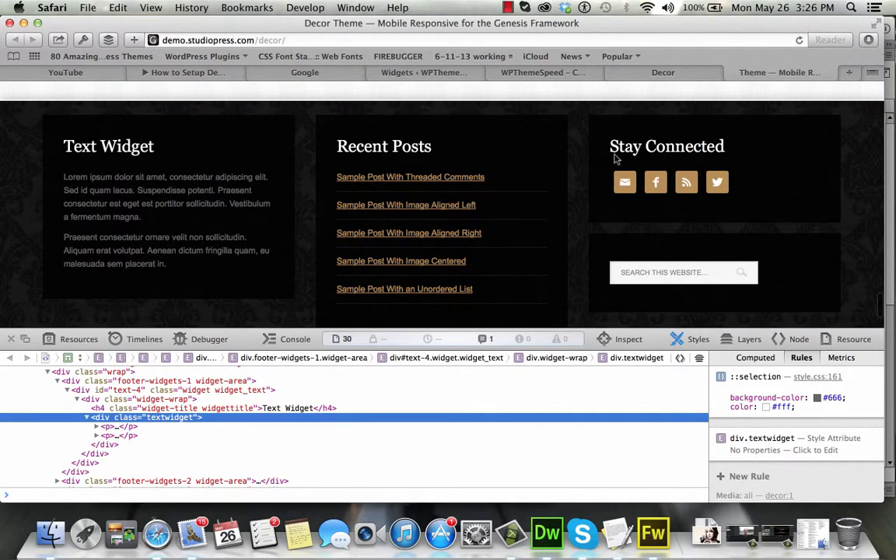
click(641, 76)
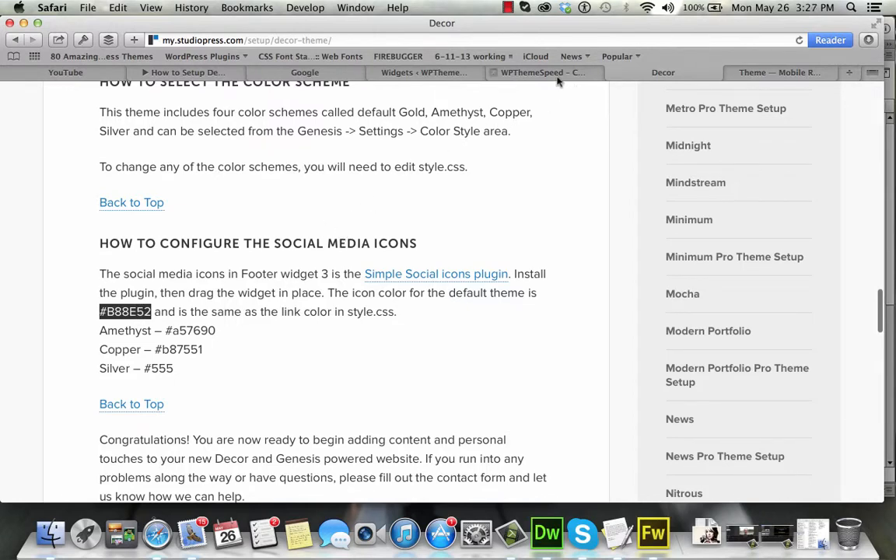
click(761, 76)
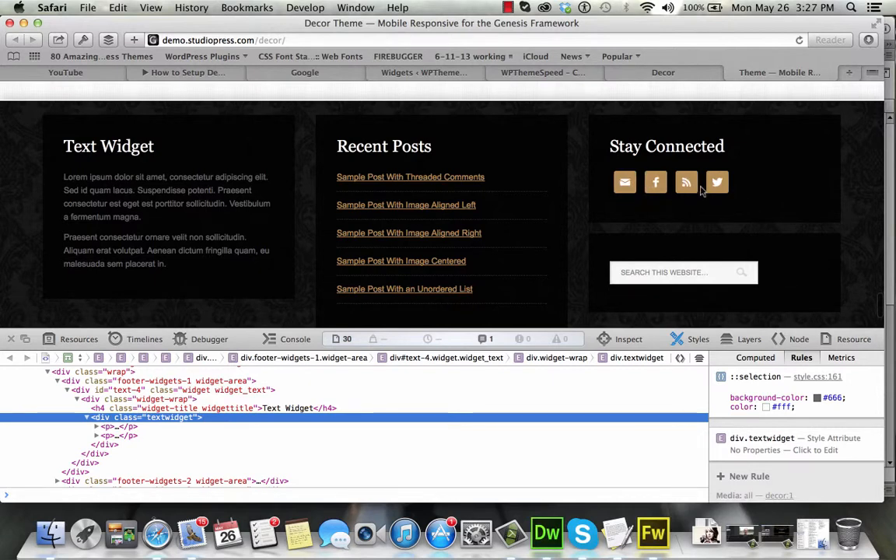
click(426, 73)
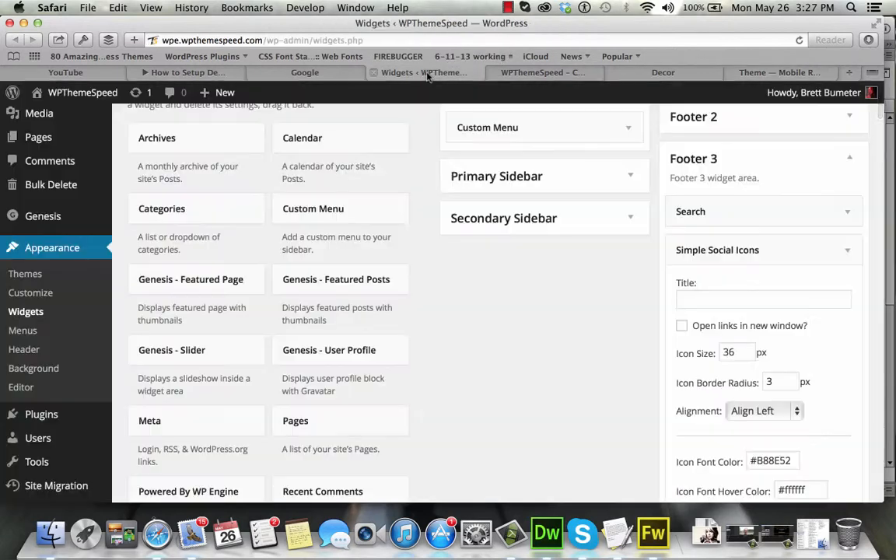
scroll(793, 344, down, 1)
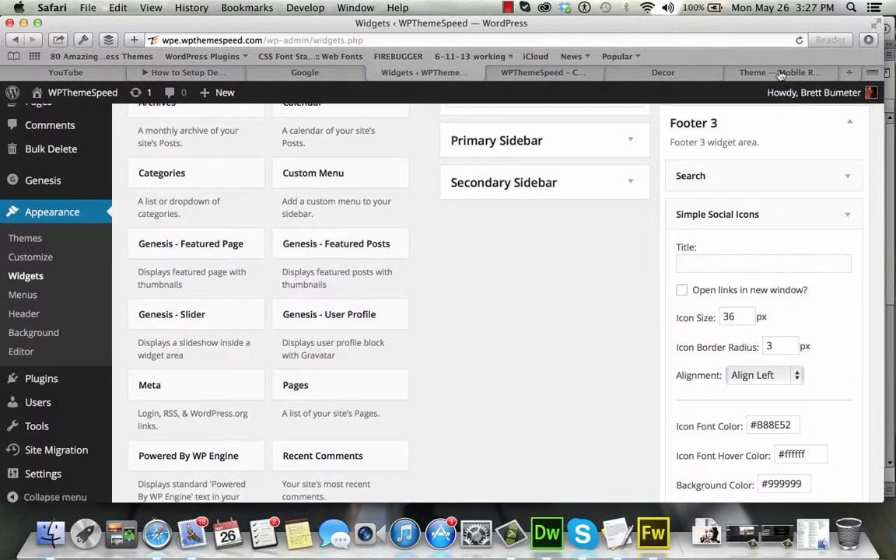
click(700, 71)
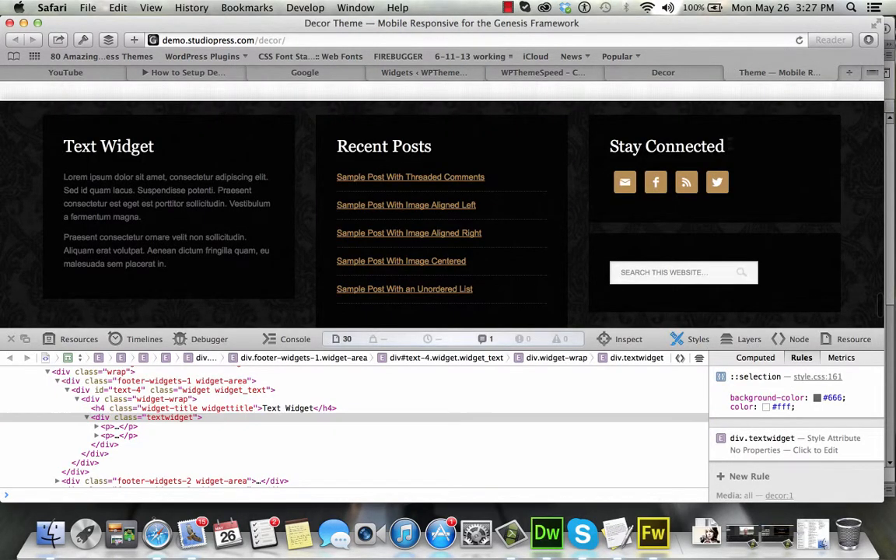
Step: Title the Simple Social Icons widget "Stay Connected" and make its links open in a new window
click(412, 73)
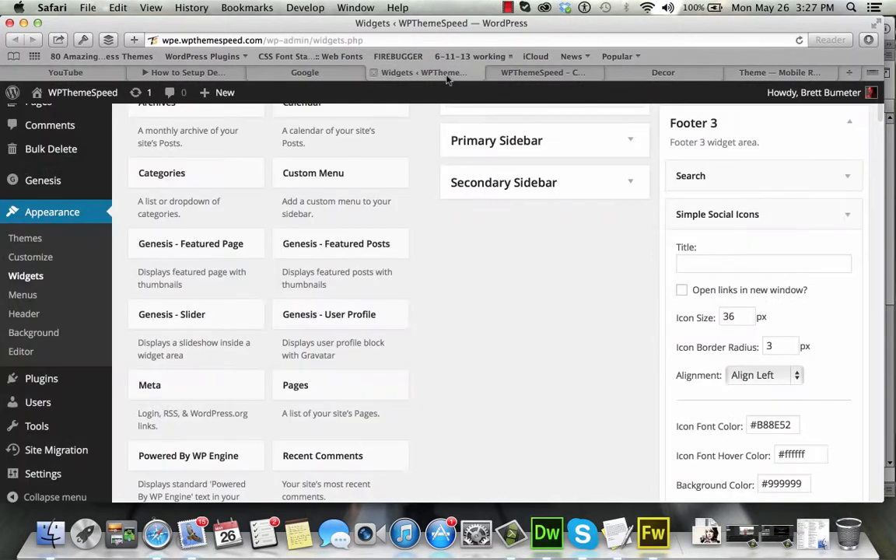
click(700, 264)
text(Stay Connected)
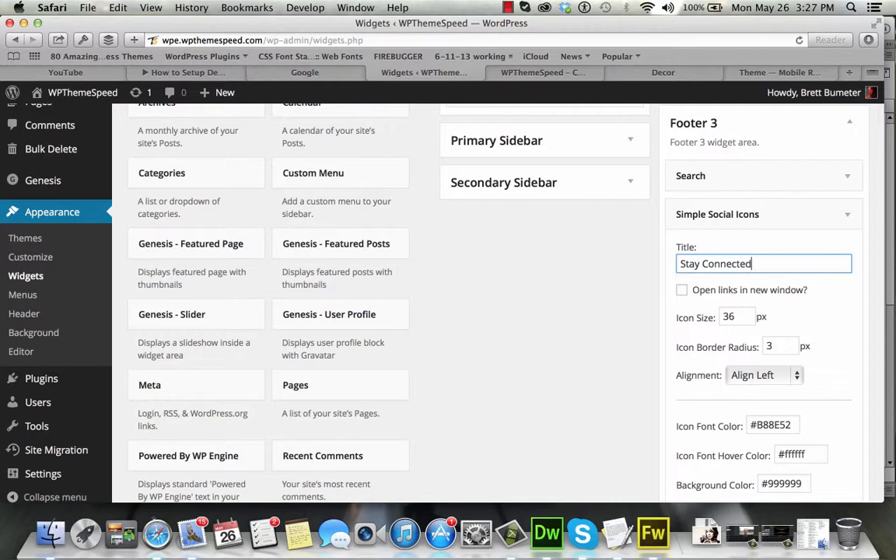
click(681, 289)
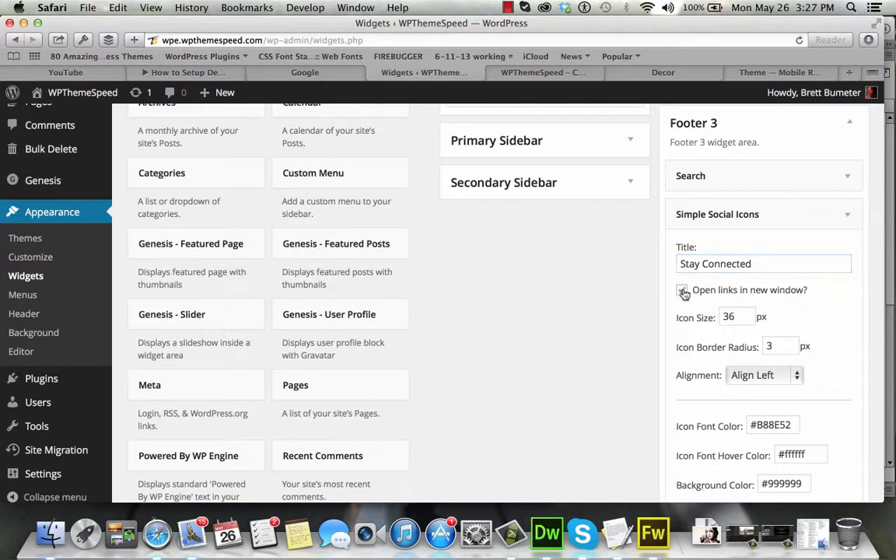
scroll(684, 339, down, 3)
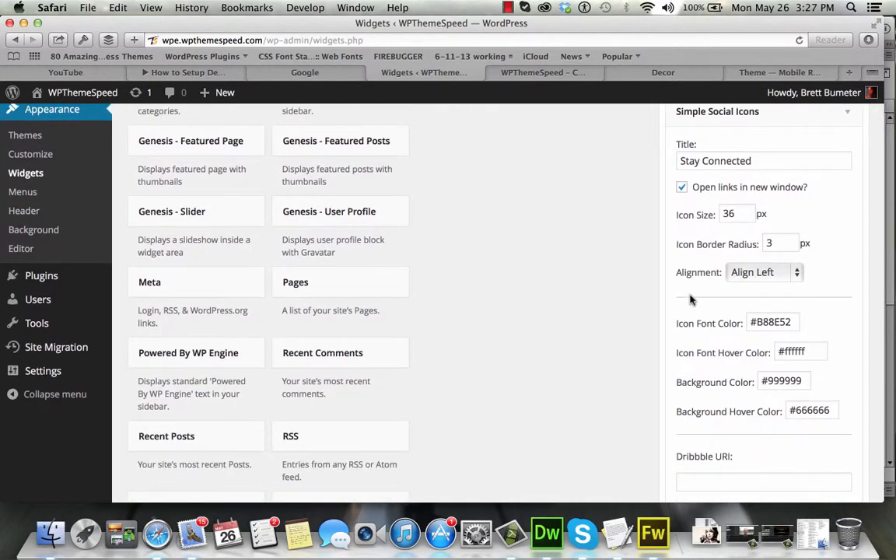
scroll(734, 365, down, 4)
scroll(734, 366, down, 5)
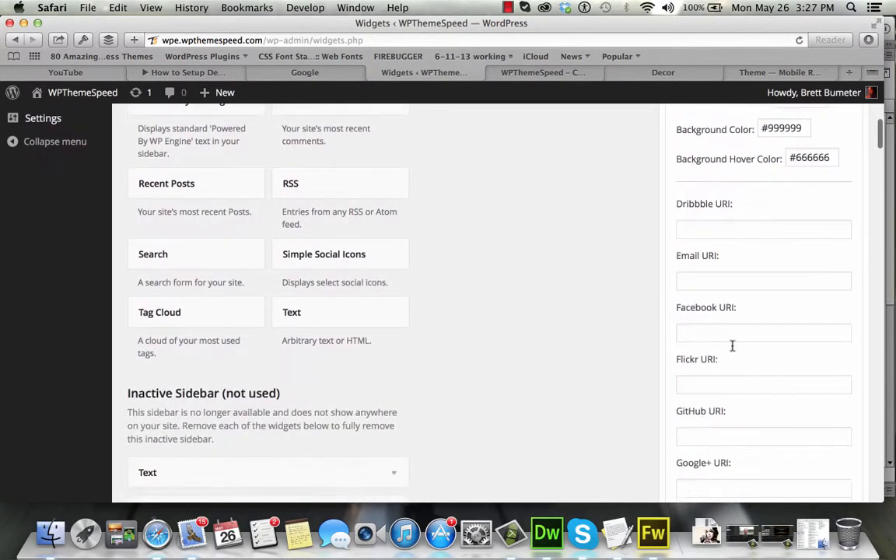
click(740, 278)
text(mailto:)
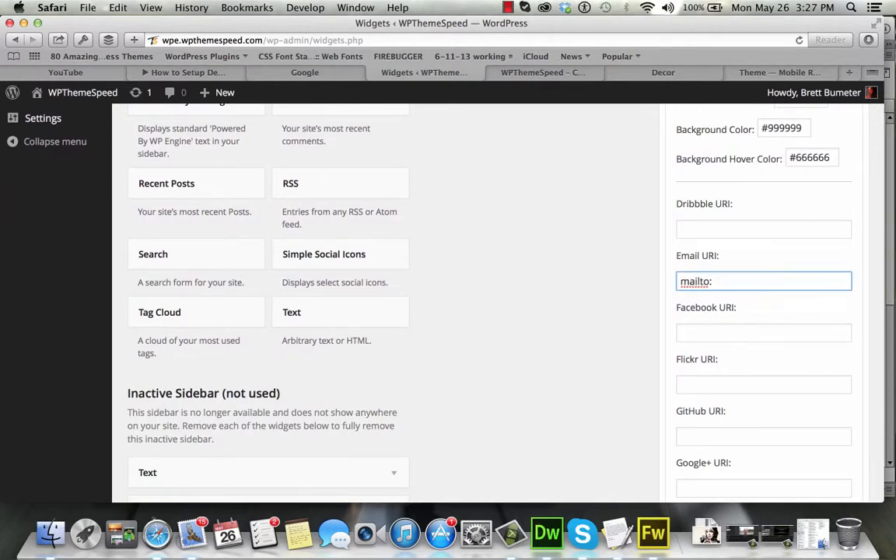
text(email@email.com)
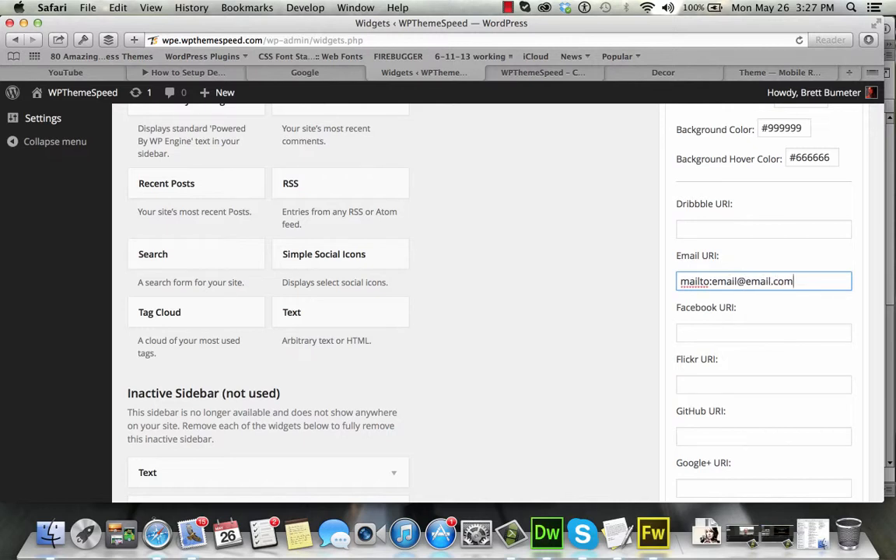
click(787, 332)
text(http:)
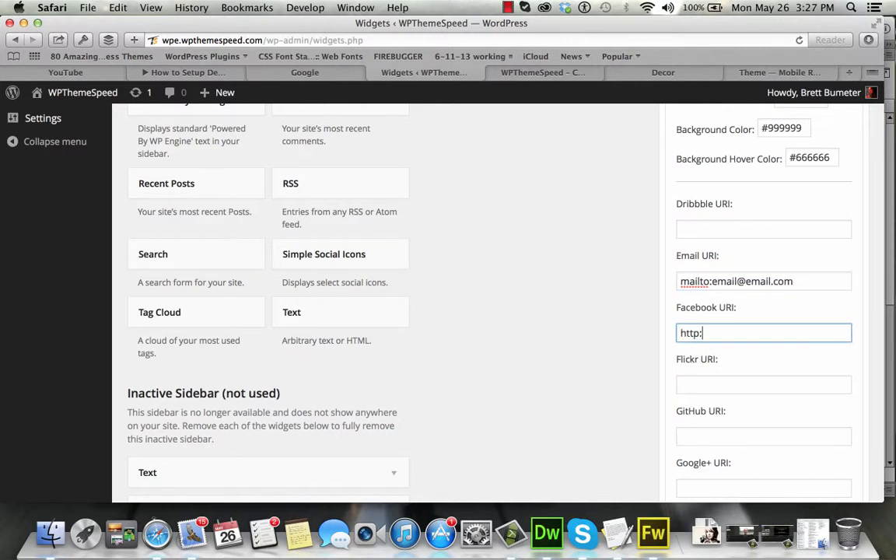
text(//facebook.com)
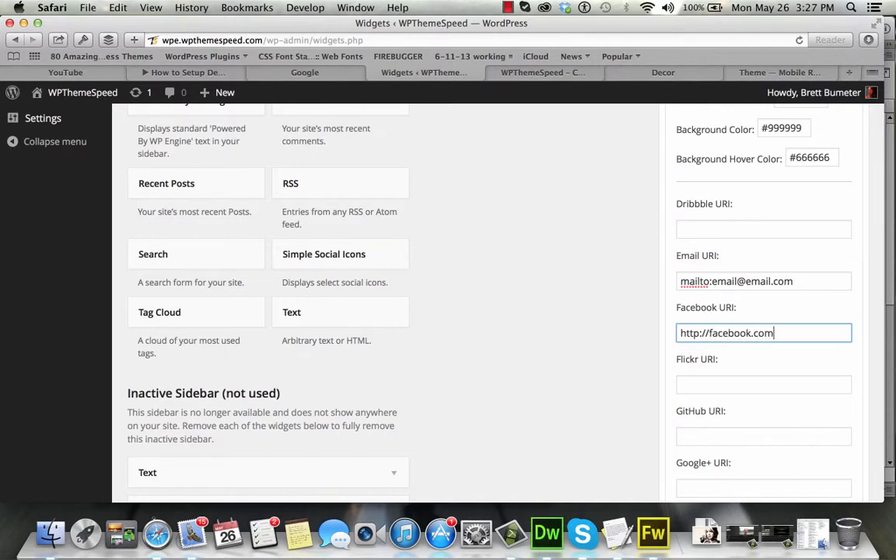
scroll(777, 410, down, 5)
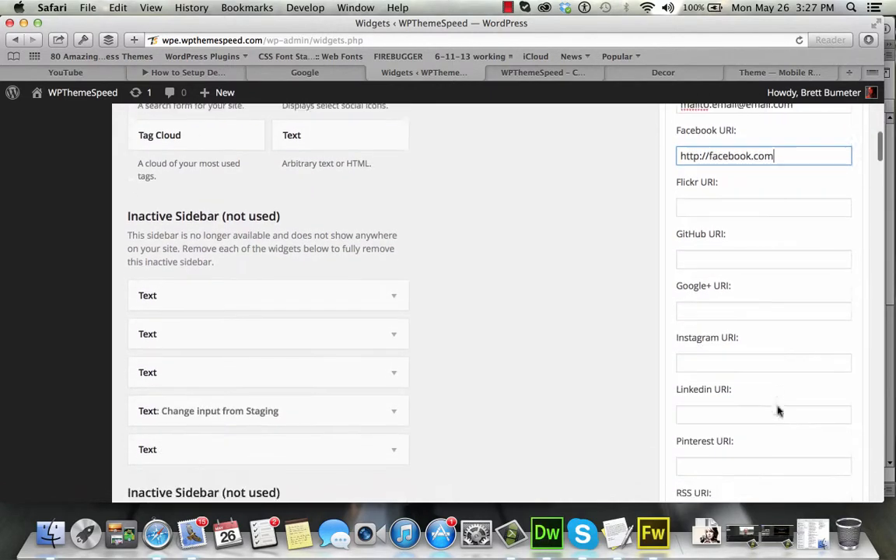
scroll(778, 410, down, 3)
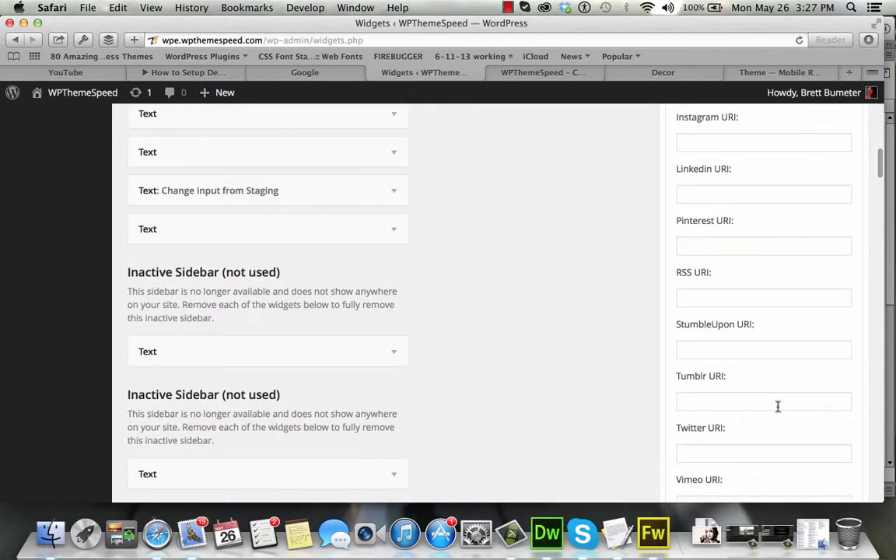
scroll(751, 327, down, 1)
click(743, 288)
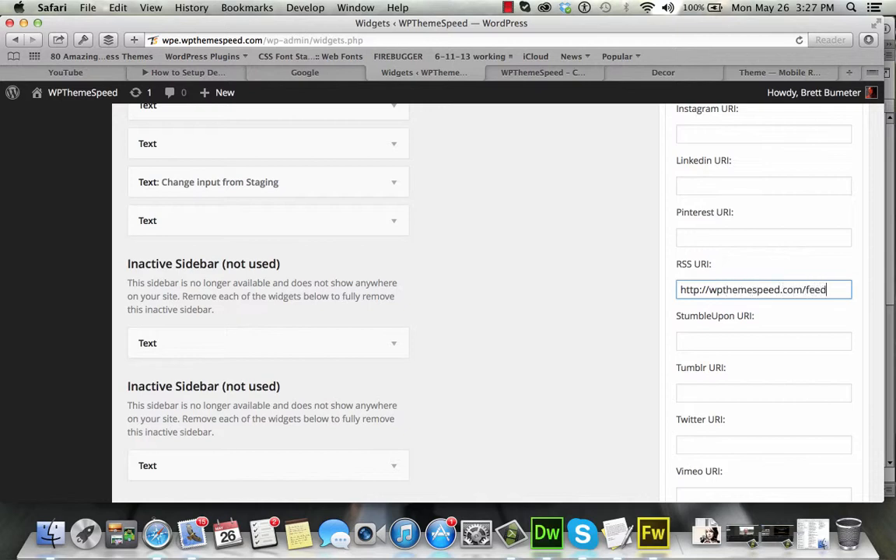
click(752, 438)
text(twitter)
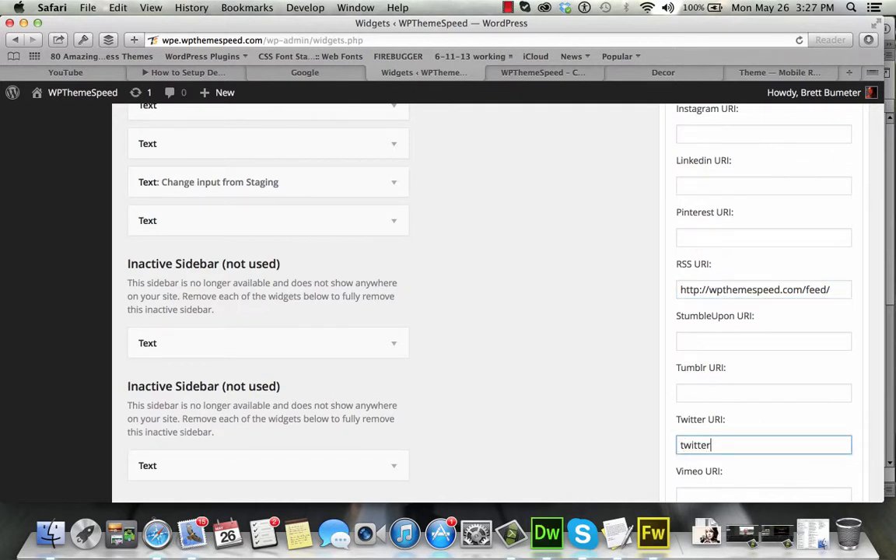
text(http://)
text(.com/wpthemespeed)
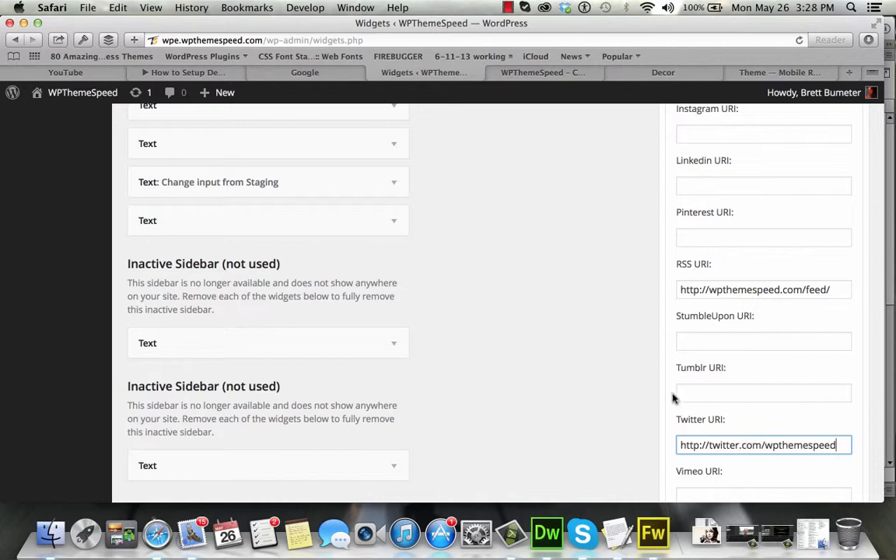
Step: Save the Simple Social Icons widget and compare the reloaded site's Stay Connected footer area with the Decor demo's
scroll(644, 395, down, 5)
click(821, 419)
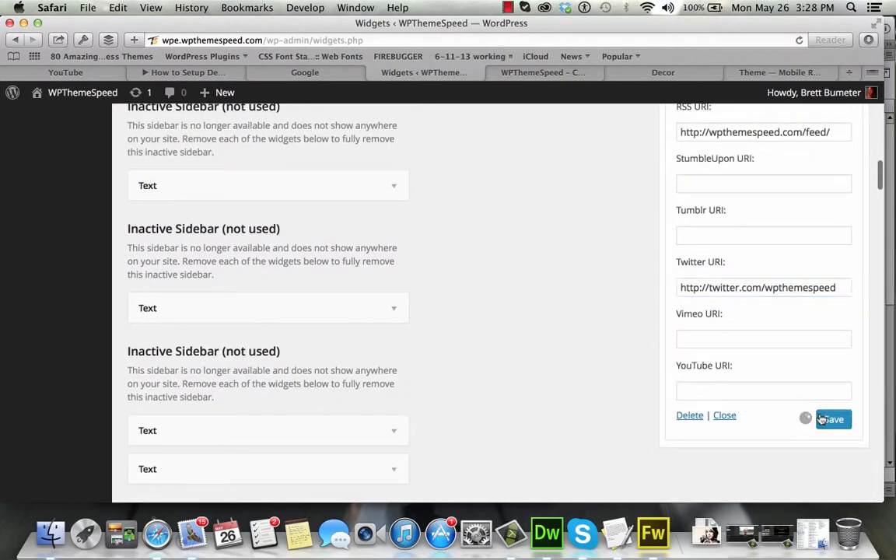
click(543, 72)
click(799, 40)
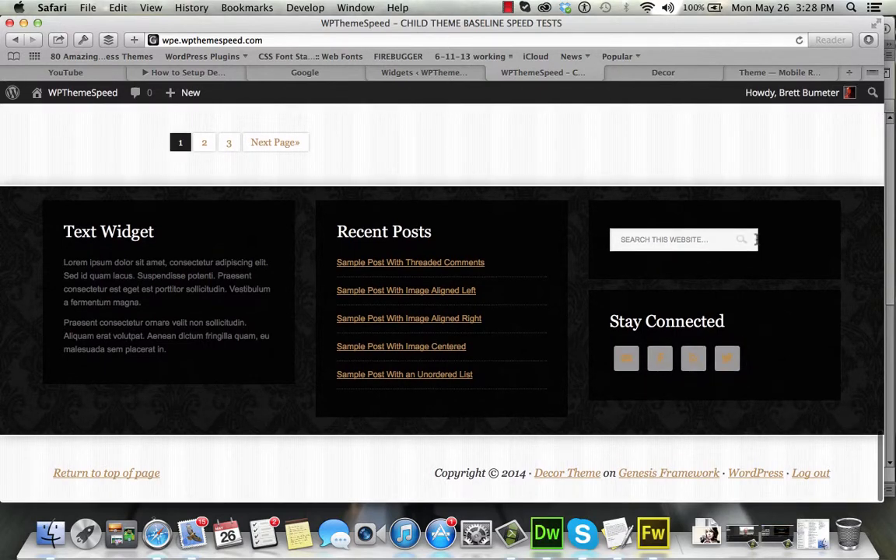
click(767, 73)
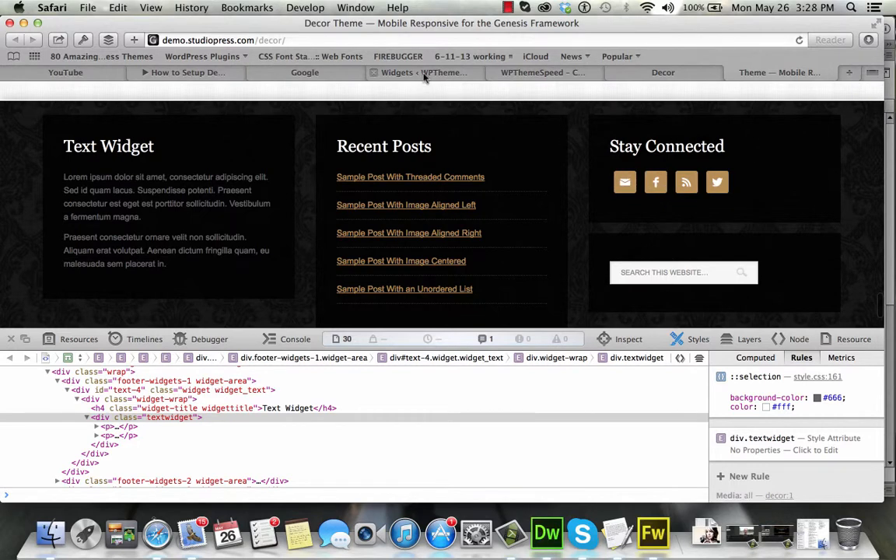
click(542, 72)
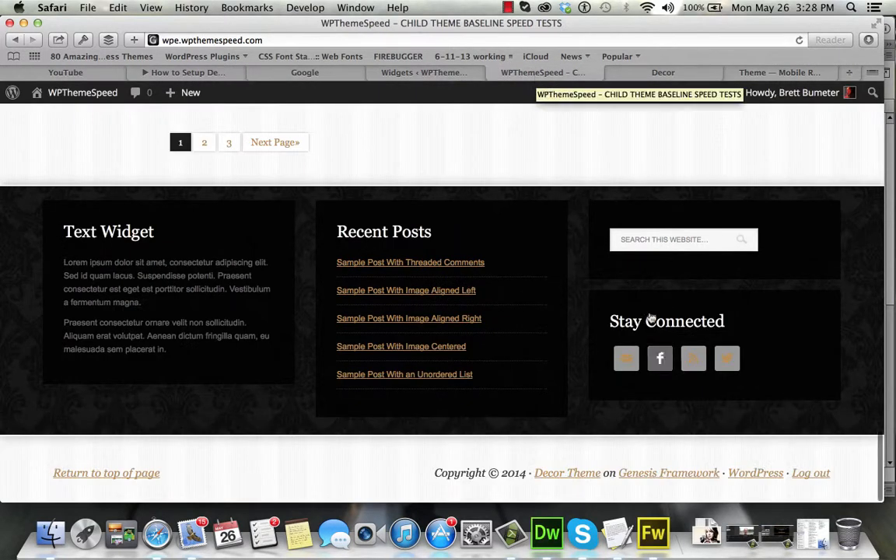
Step: Copy the Simple Social Icons widget's icon font color into its Background Color so it is #B88E52
click(424, 72)
scroll(697, 286, up, 15)
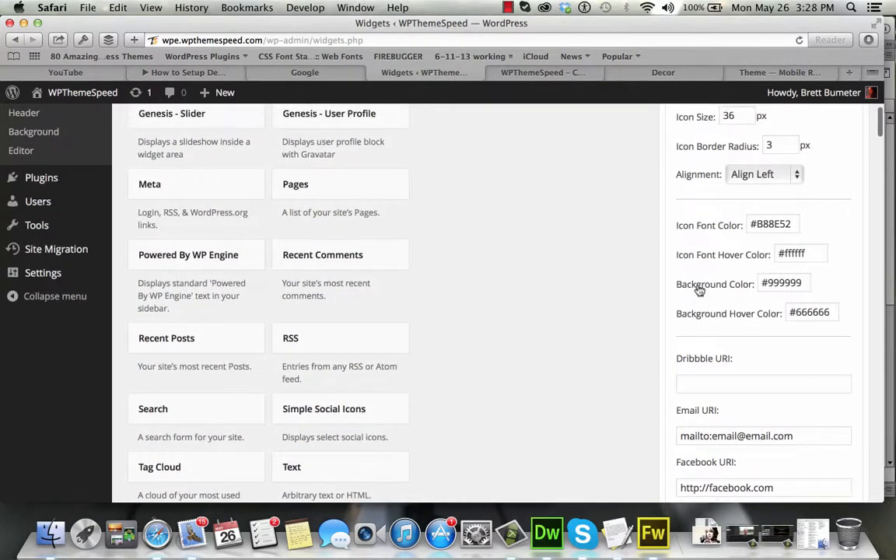
click(787, 225)
key(super+a)
key(super+c)
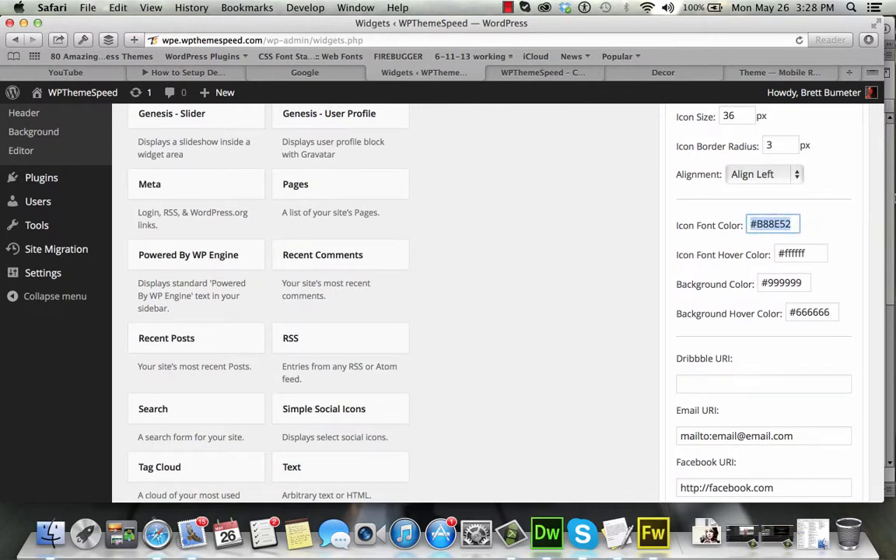
click(802, 282)
key(super+a)
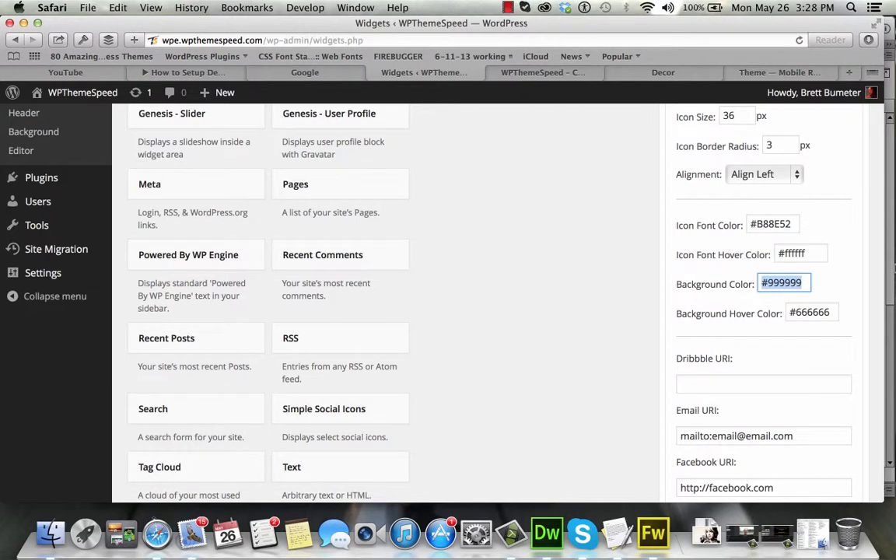
key(super+v)
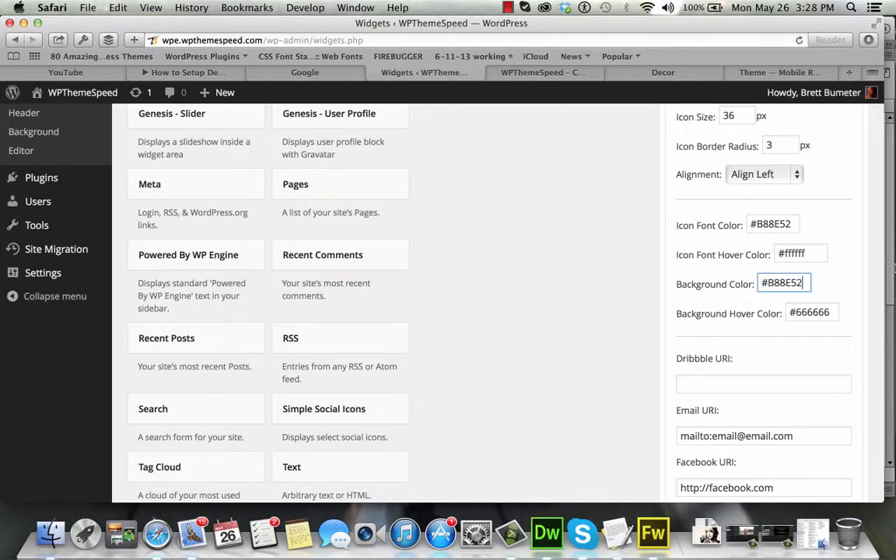
Step: Copy the Icon Font Hover Color into the Icon Font Color so it is #ffffff
click(789, 226)
click(797, 254)
key(super+a)
key(super+c)
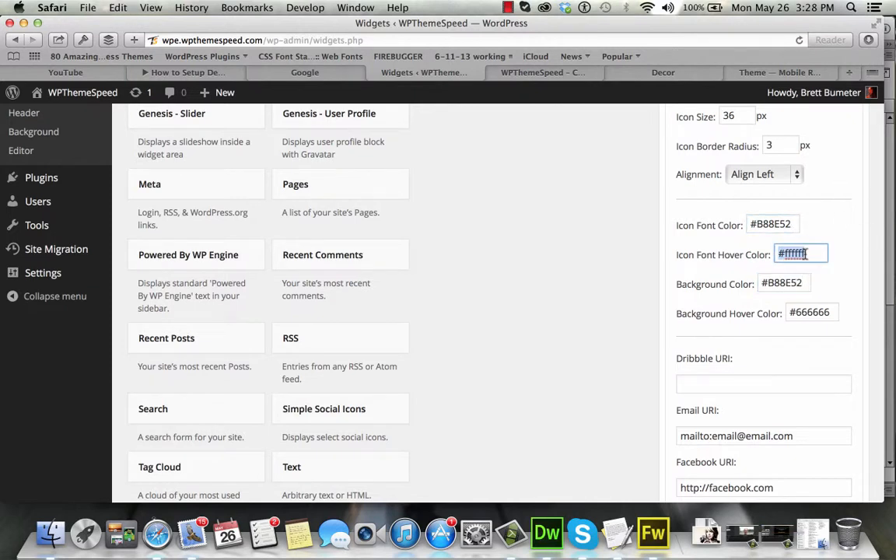
click(781, 225)
key(super+a)
key(super+v)
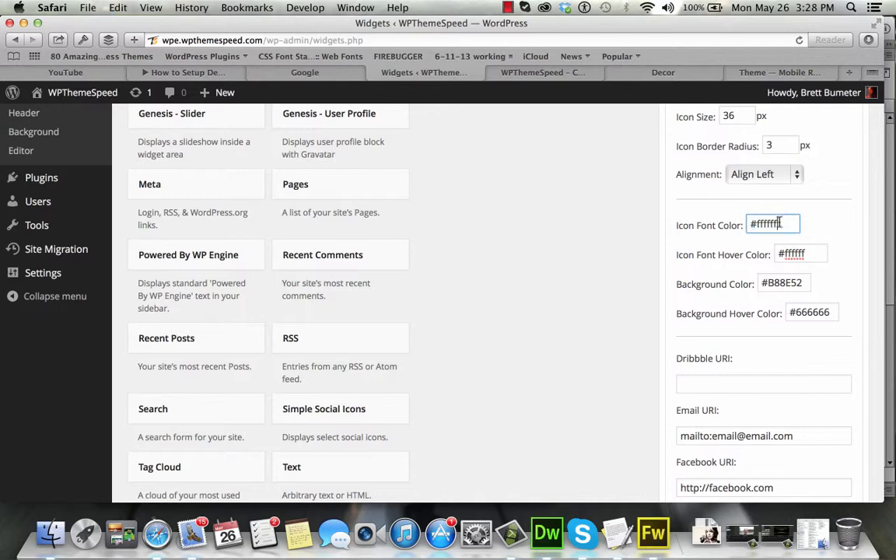
Step: Save the Simple Social Icons widget's color settings and collapse the widget
scroll(801, 353, down, 15)
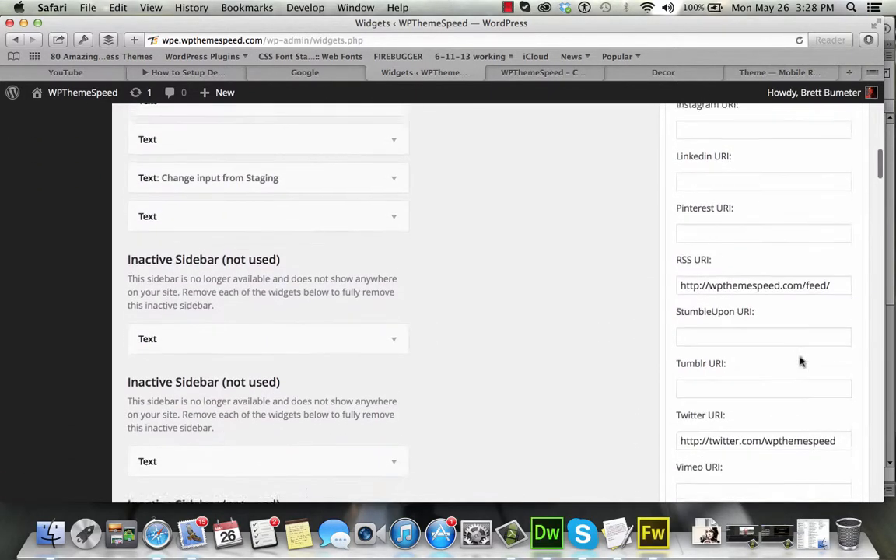
scroll(799, 356, down, 5)
scroll(809, 232, up, 3)
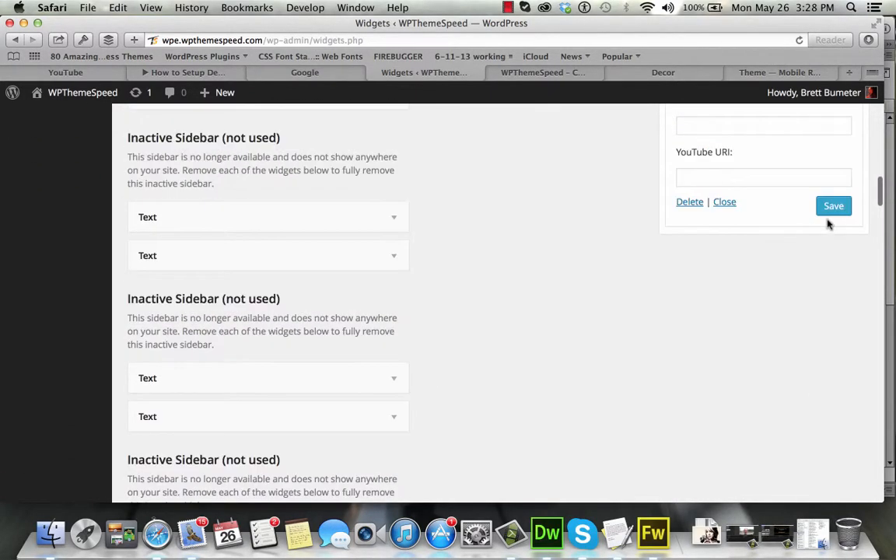
click(830, 207)
click(725, 202)
Step: Move the Search widget below Simple Social Icons in Footer 3 and reload the site's front page to check the footer
scroll(725, 207, up, 5)
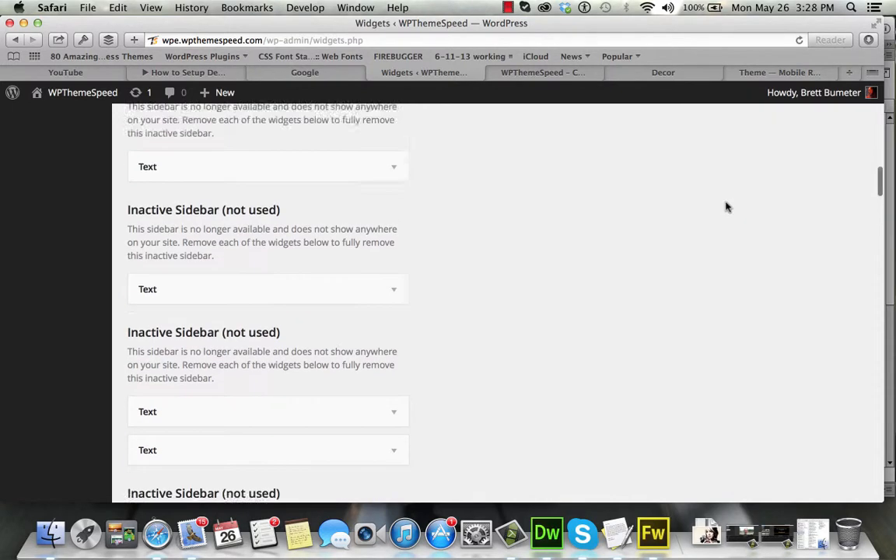
scroll(725, 206, up, 15)
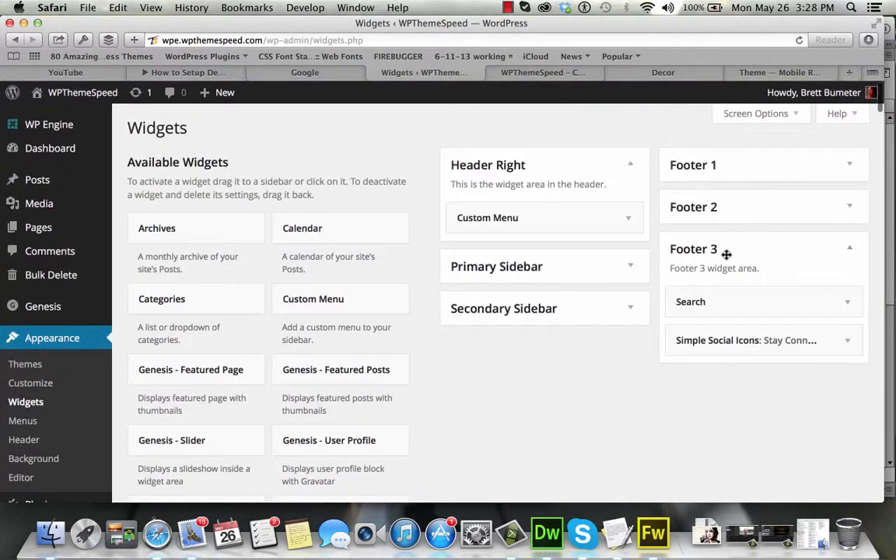
drag(734, 299, 746, 354)
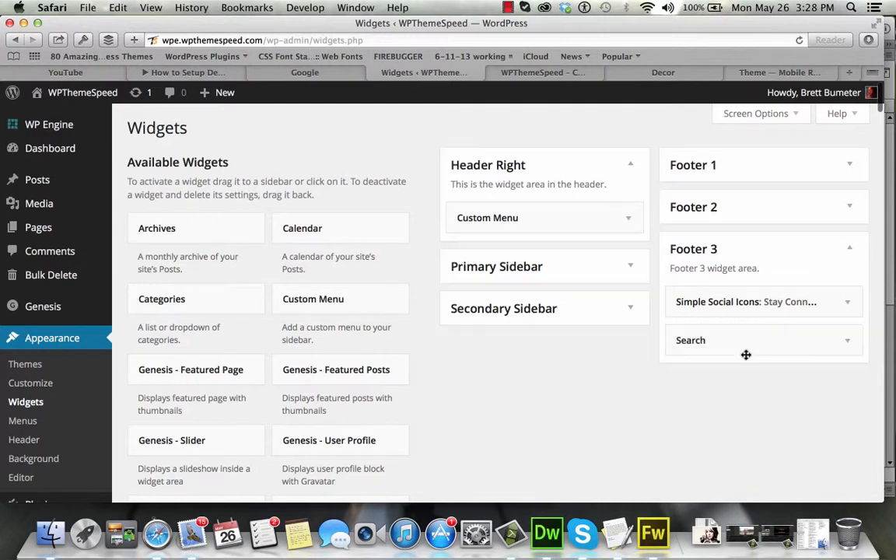
click(524, 75)
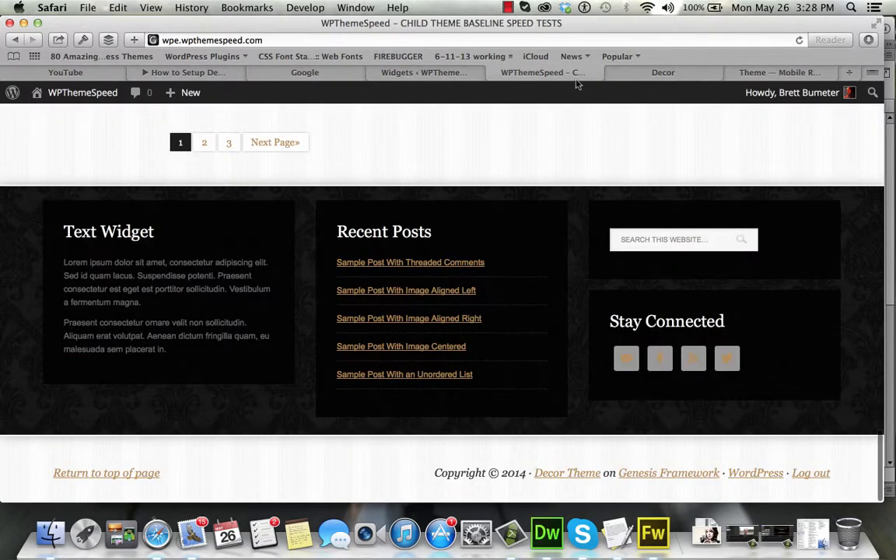
click(799, 39)
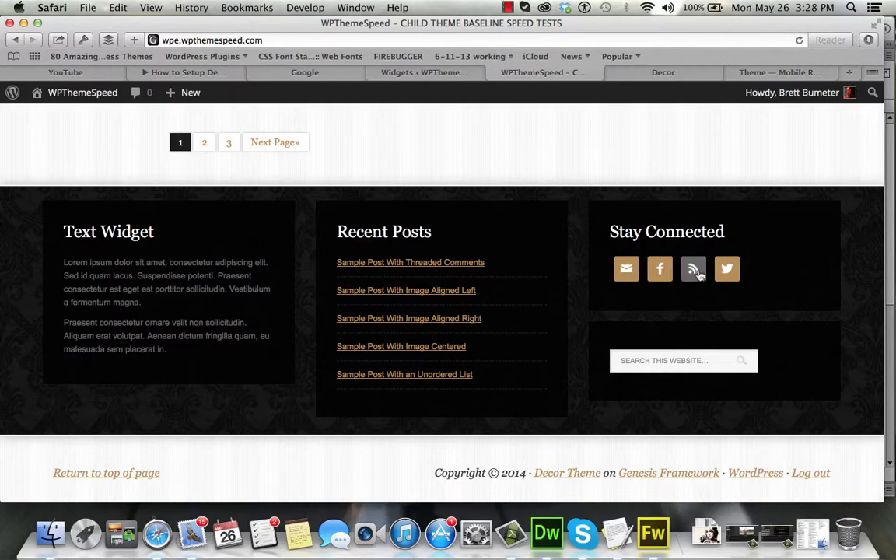
Step: Review the site's front page against the Decor demo from footer up to header, closing the demo's web inspector
scroll(441, 267, up, 15)
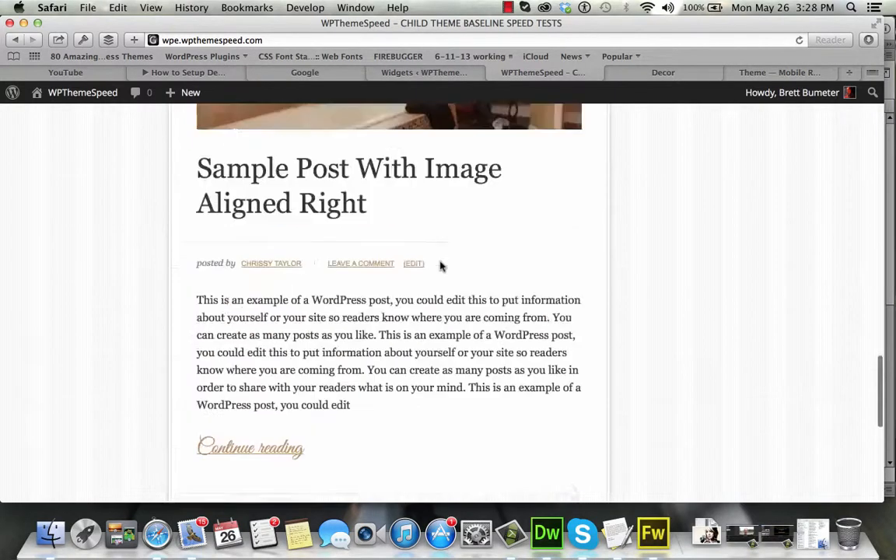
scroll(442, 266, up, 10)
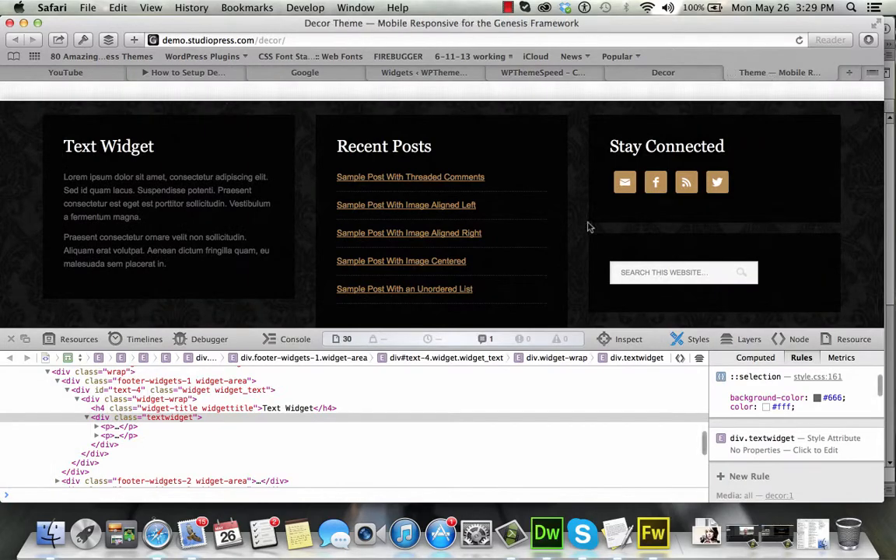
click(11, 340)
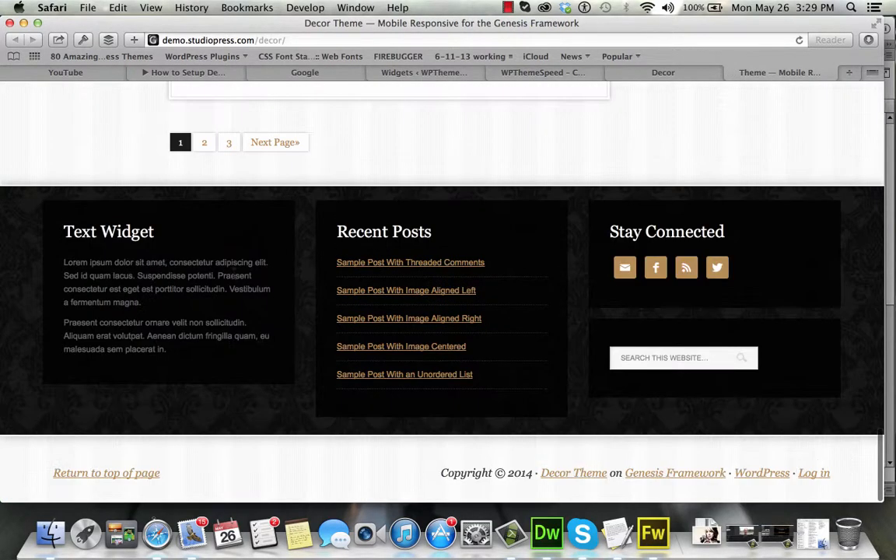
scroll(235, 276, up, 10)
scroll(236, 278, up, 10)
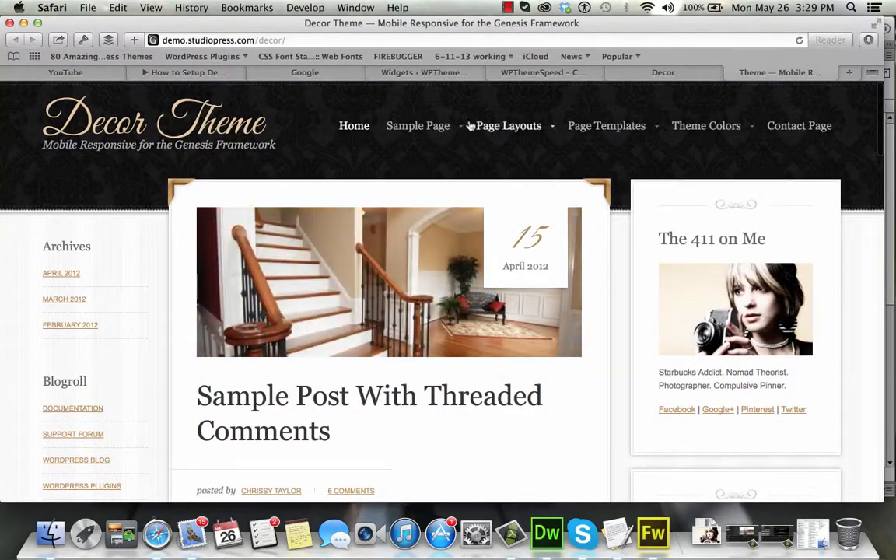
mouse_move(546, 118)
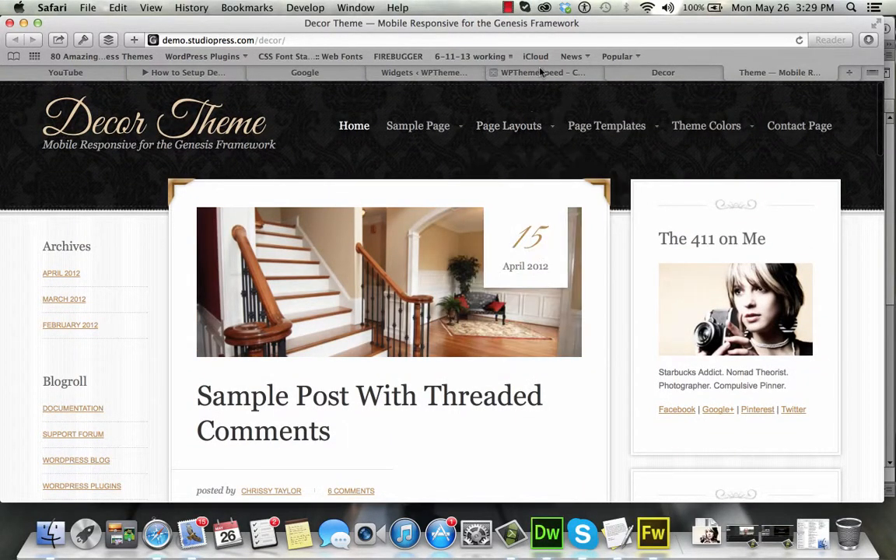